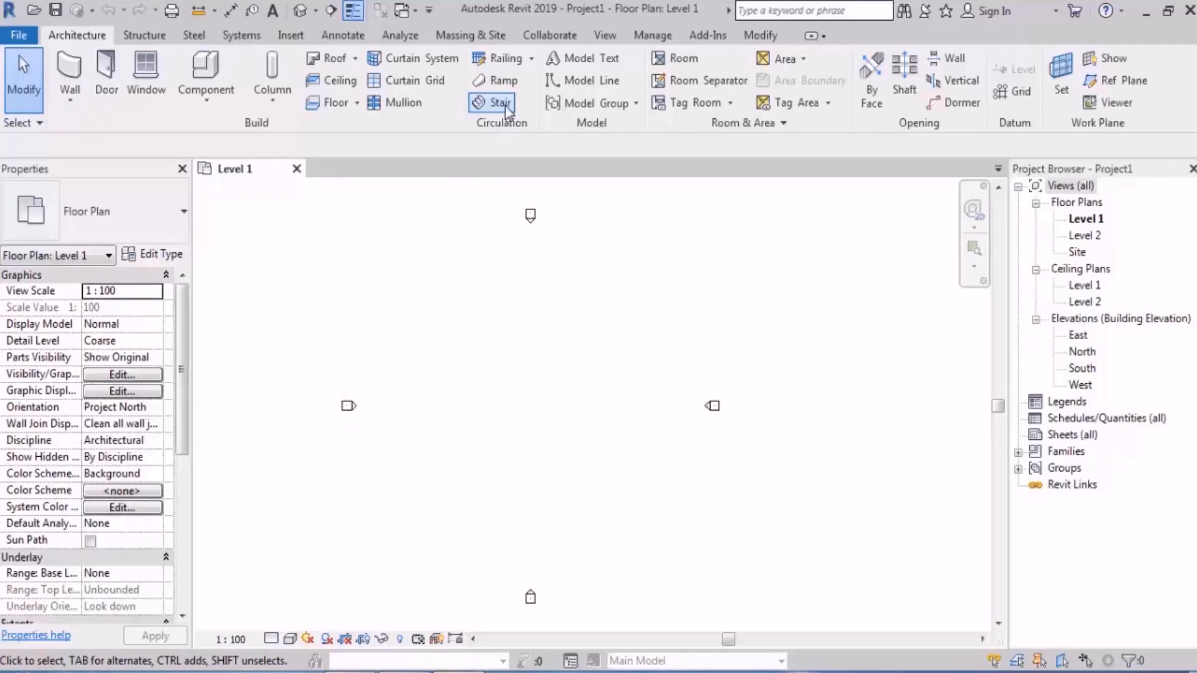
pyautogui.click(637, 104)
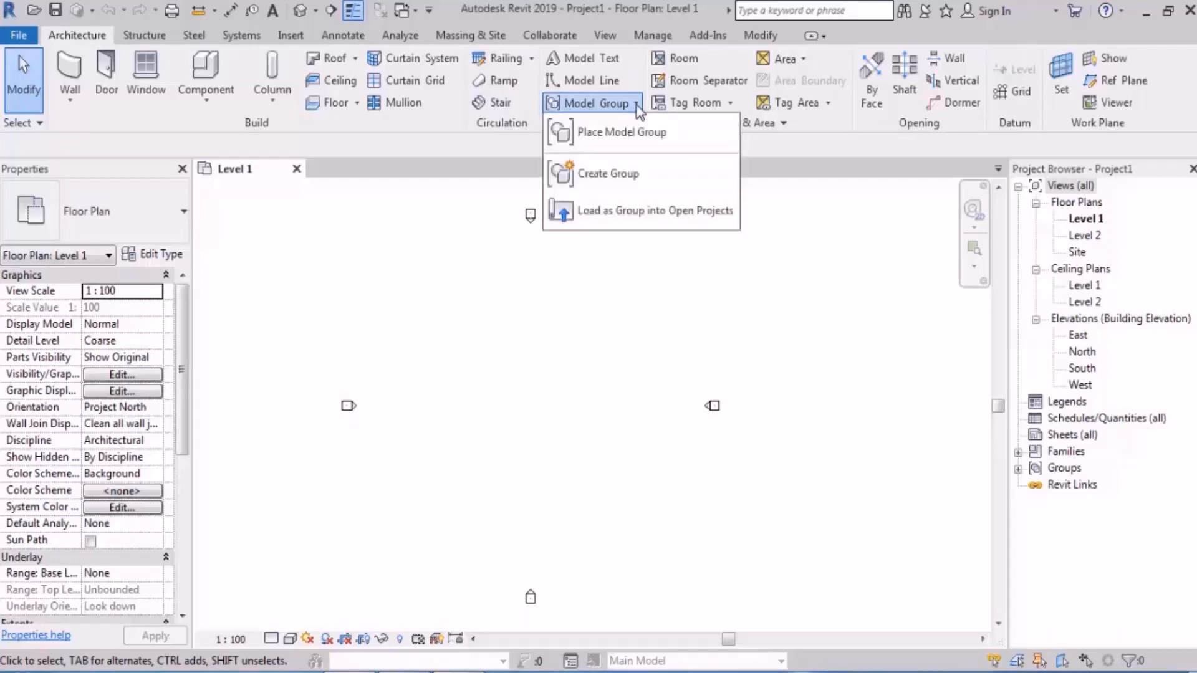
pyautogui.click(454, 145)
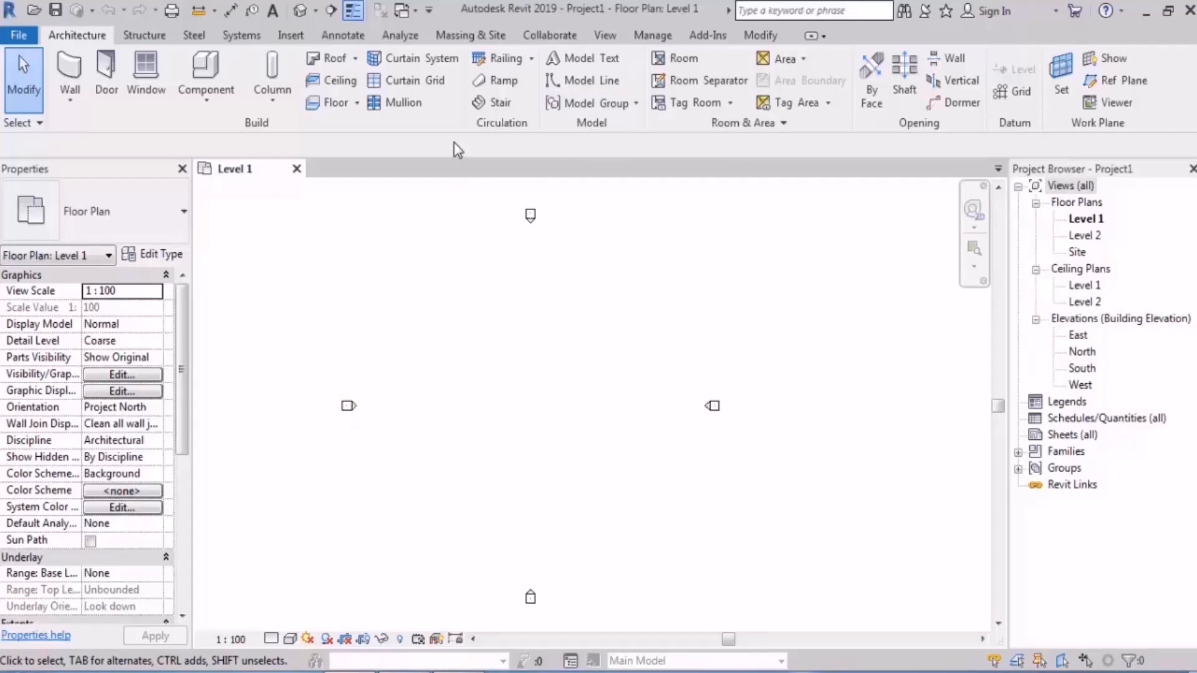
# Start a stair by component and duplicate its Assembled Stair type under the name "ext".
pyautogui.click(492, 102)
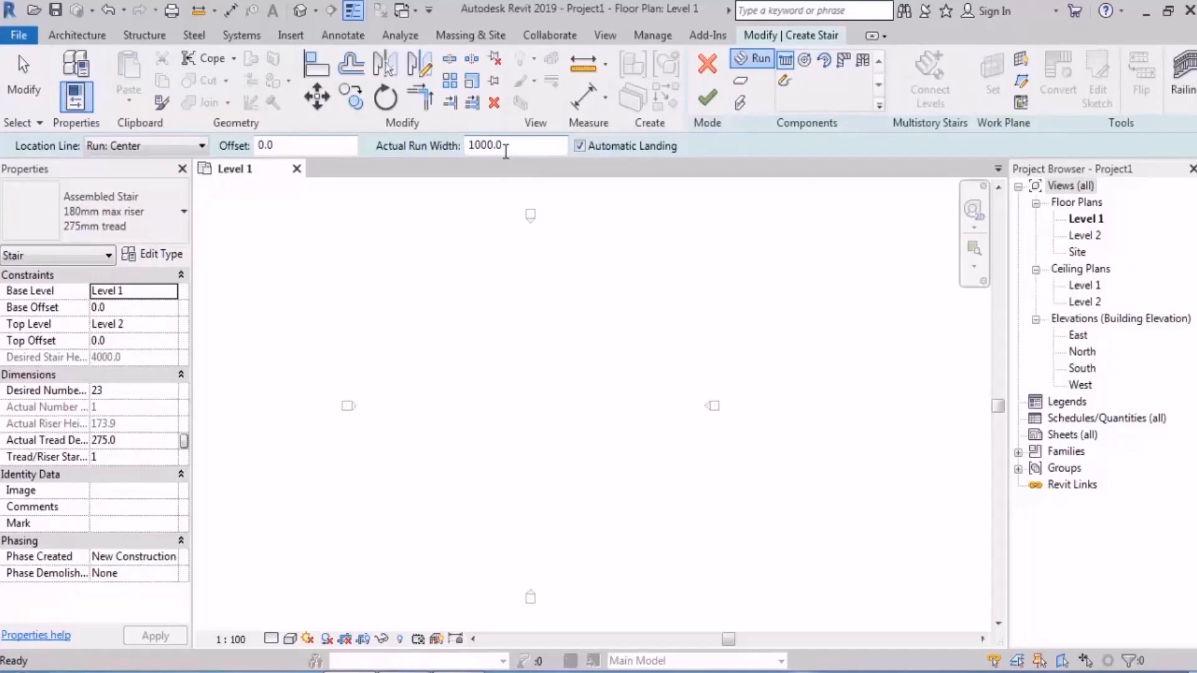
pyautogui.click(167, 256)
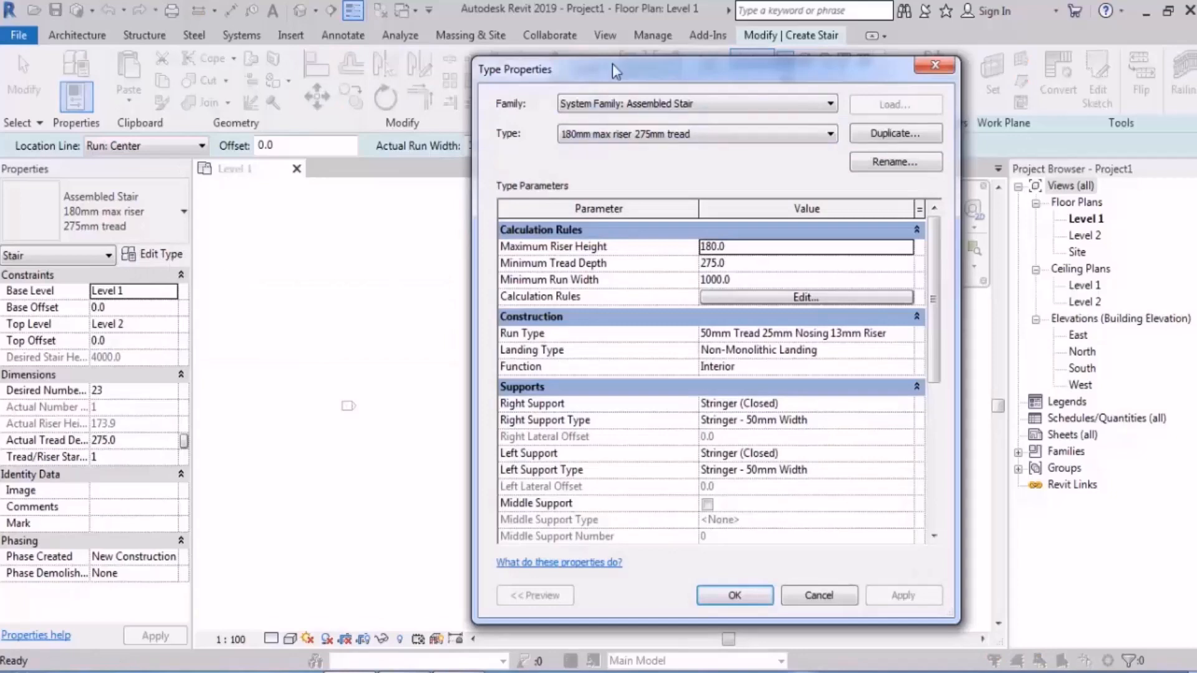
pyautogui.moveTo(612, 70); pyautogui.dragTo(525, 75)
pyautogui.click(808, 138)
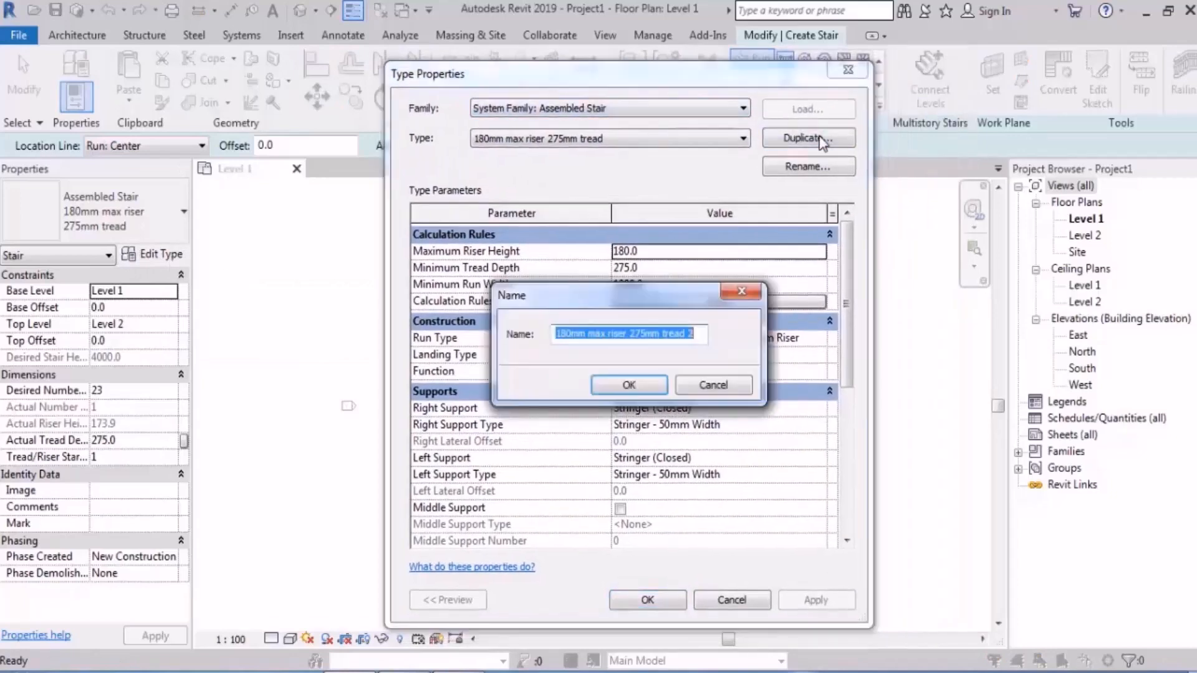
pyautogui.write('ext')
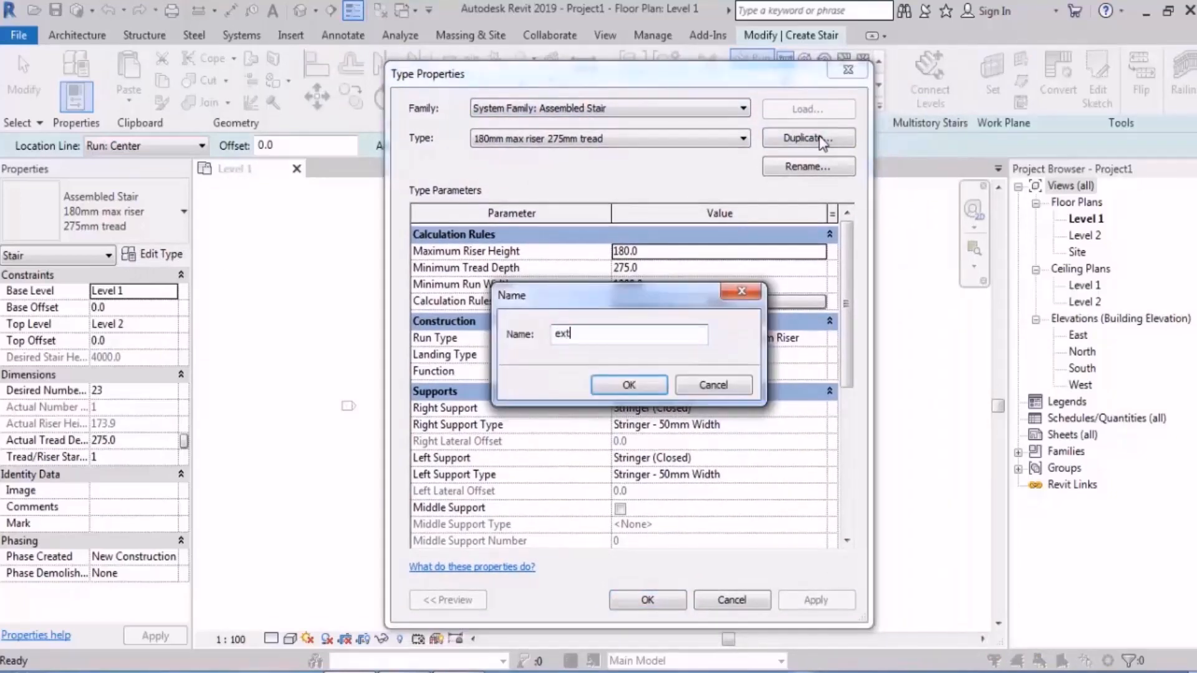
pyautogui.click(630, 385)
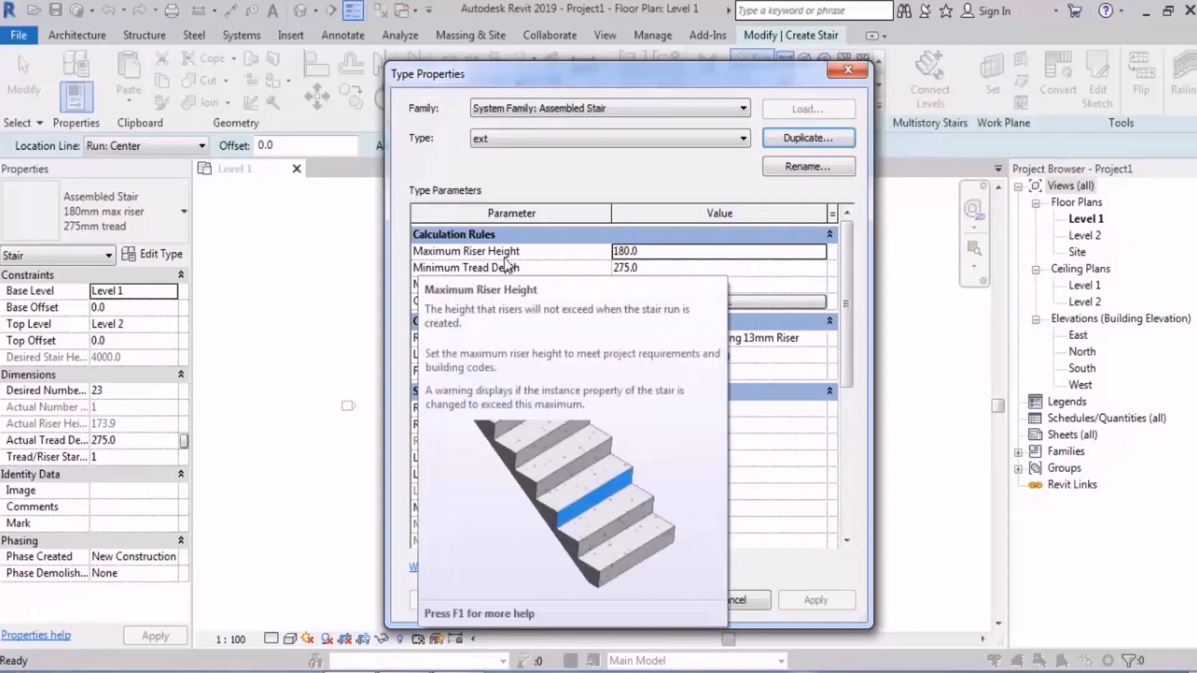
# Set the ext stair type's maximum riser height to 200 and minimum tread depth to 270.
pyautogui.click(659, 251)
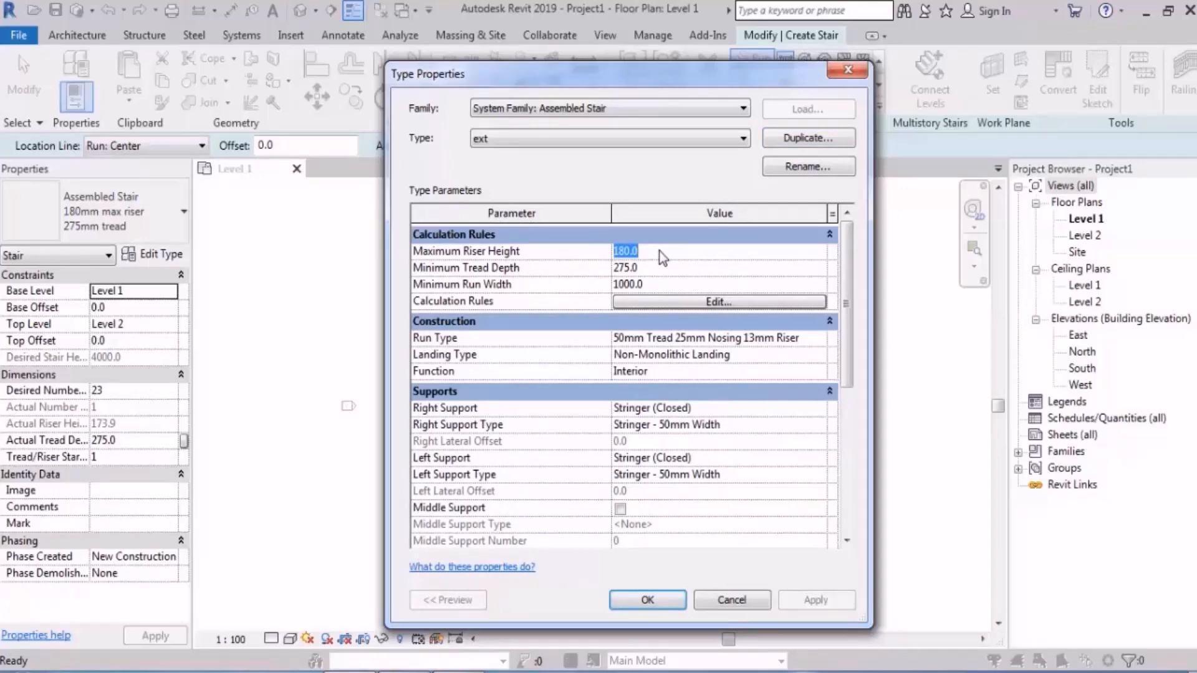
pyautogui.write('200.0')
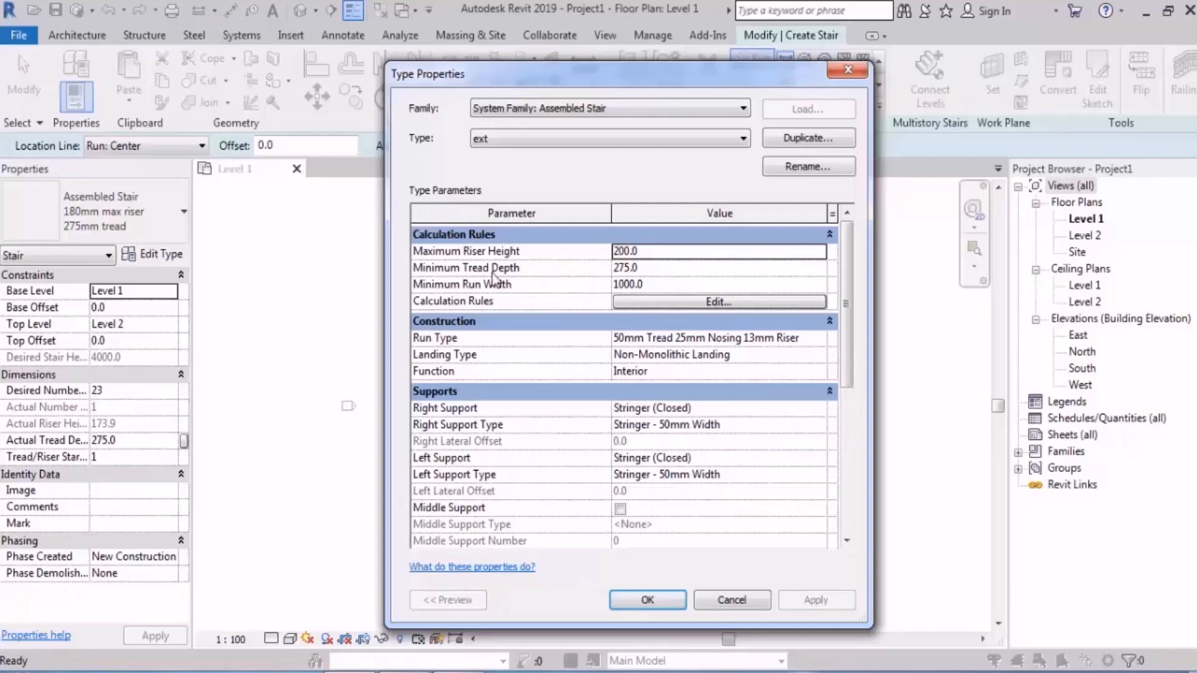
pyautogui.click(667, 272)
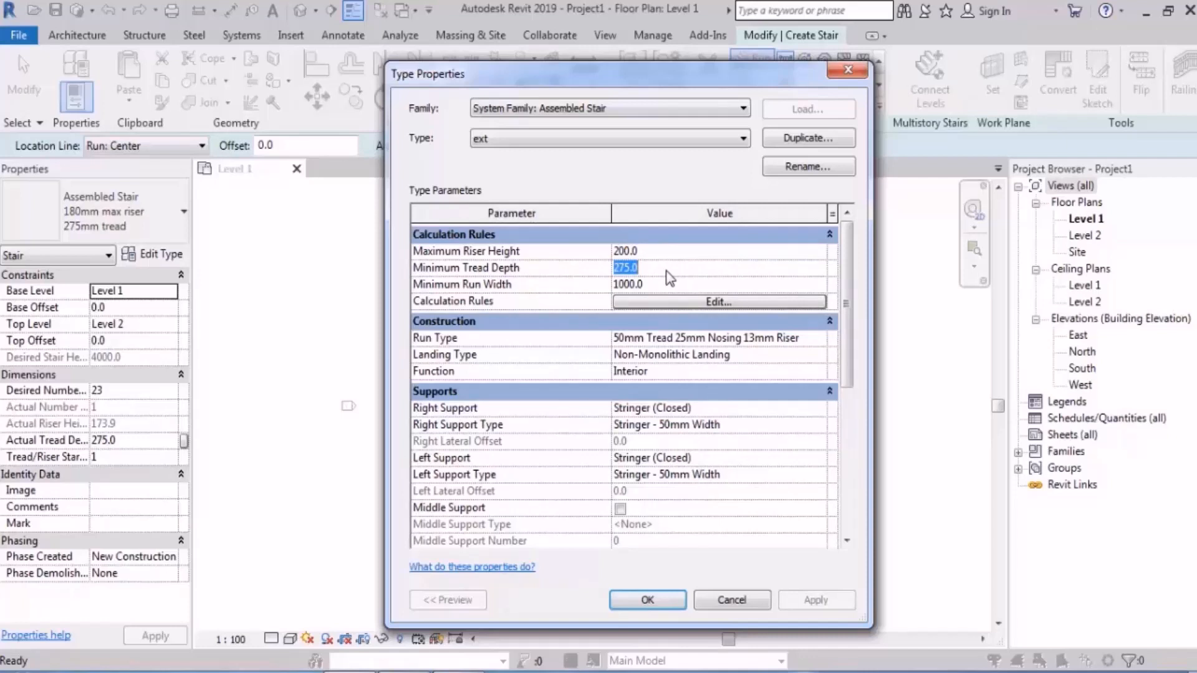
pyautogui.write('270')
# Set the ext stair type's minimum run width to 900 and accept the type properties.
pyautogui.moveTo(666, 80); pyautogui.dragTo(594, 69)
pyautogui.click(589, 275)
pyautogui.doubleClick(588, 275)
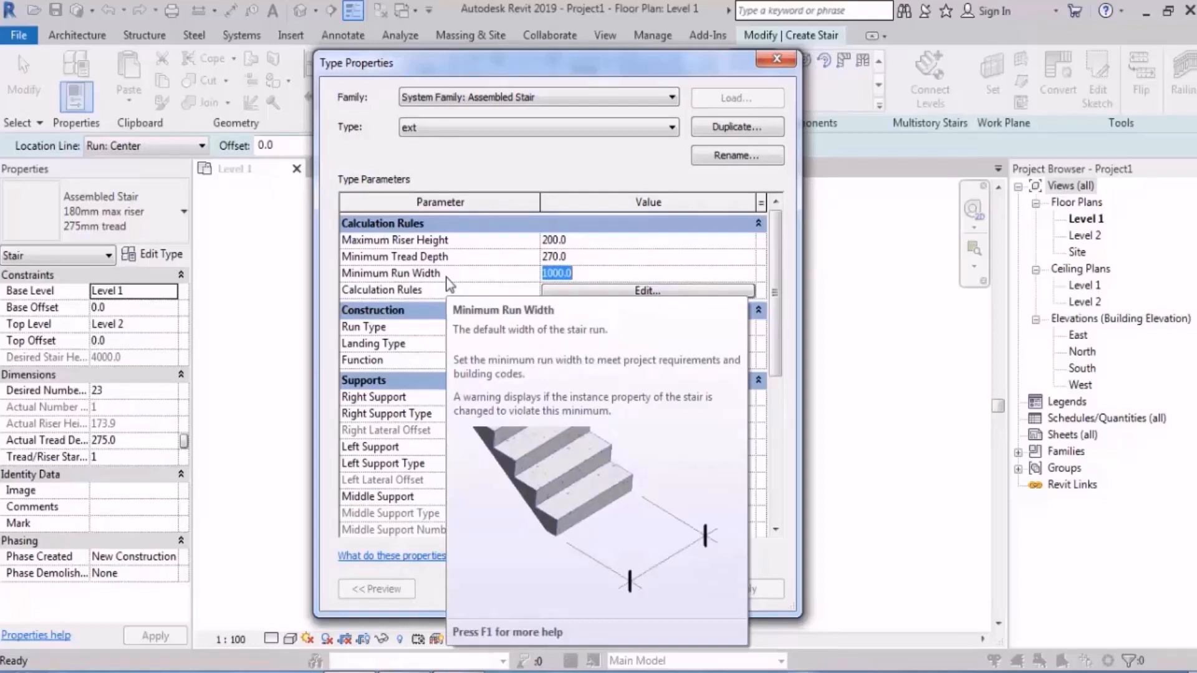
pyautogui.write('900')
pyautogui.press('Return')
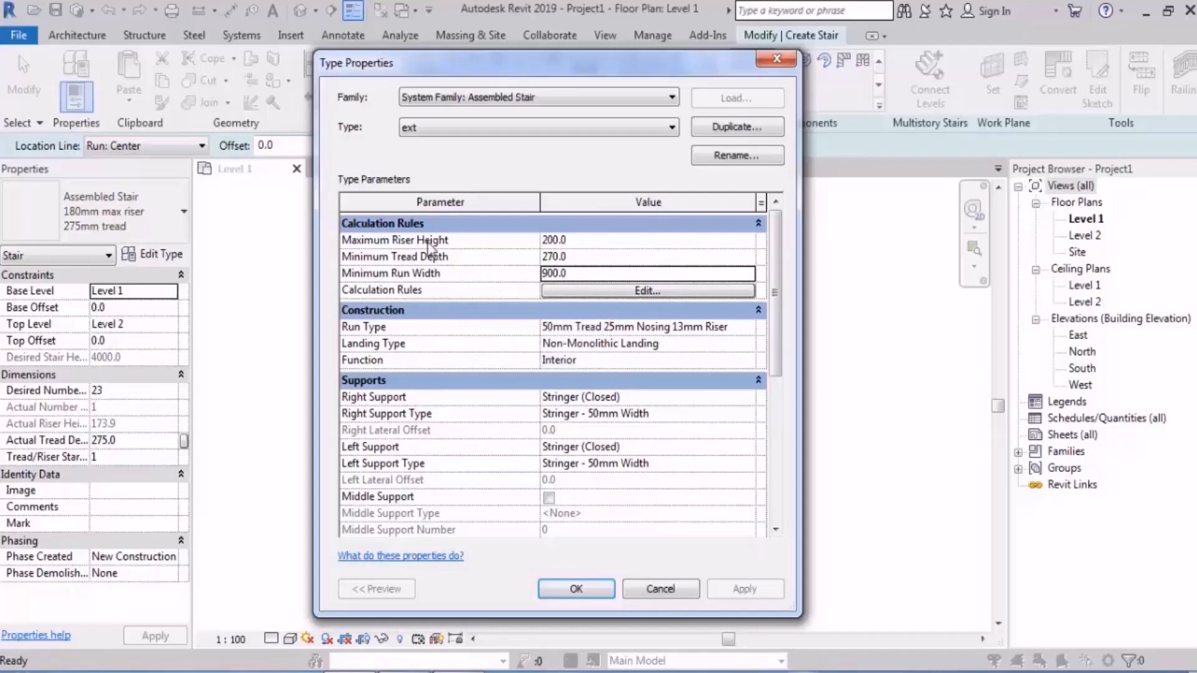
pyautogui.moveTo(474, 250)
pyautogui.click(575, 588)
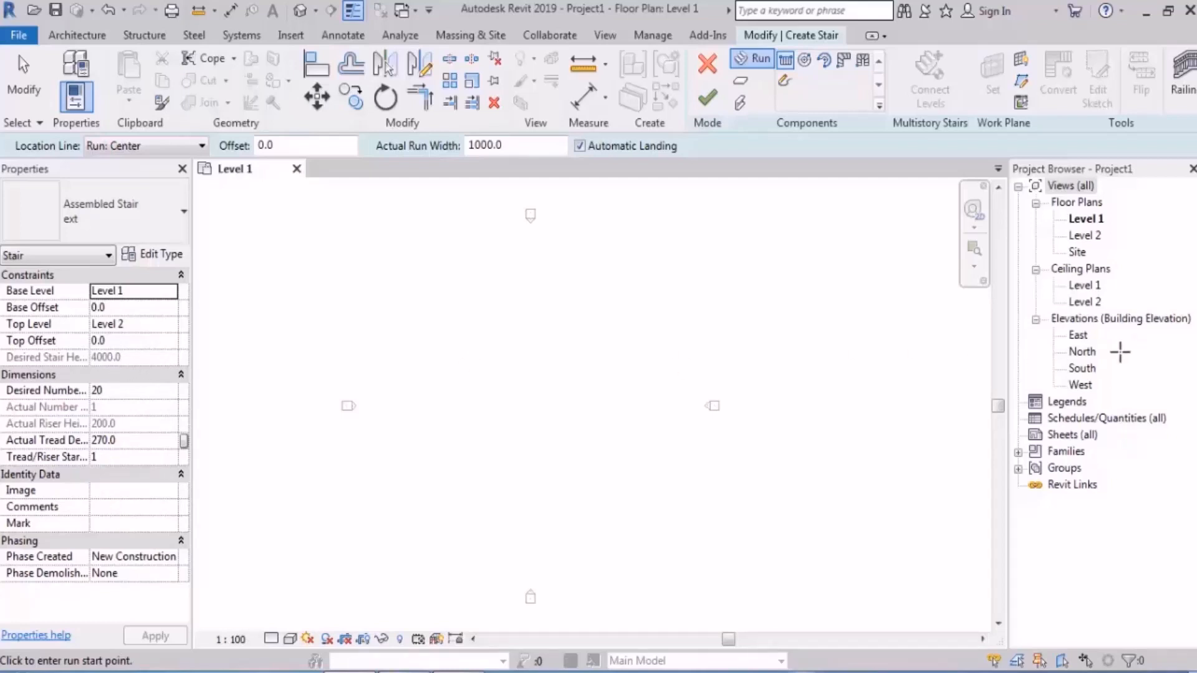
# Open the South elevation and quit stair editing, discarding the empty stair.
pyautogui.doubleClick(1083, 368)
pyautogui.scroll(4, 810, 408)
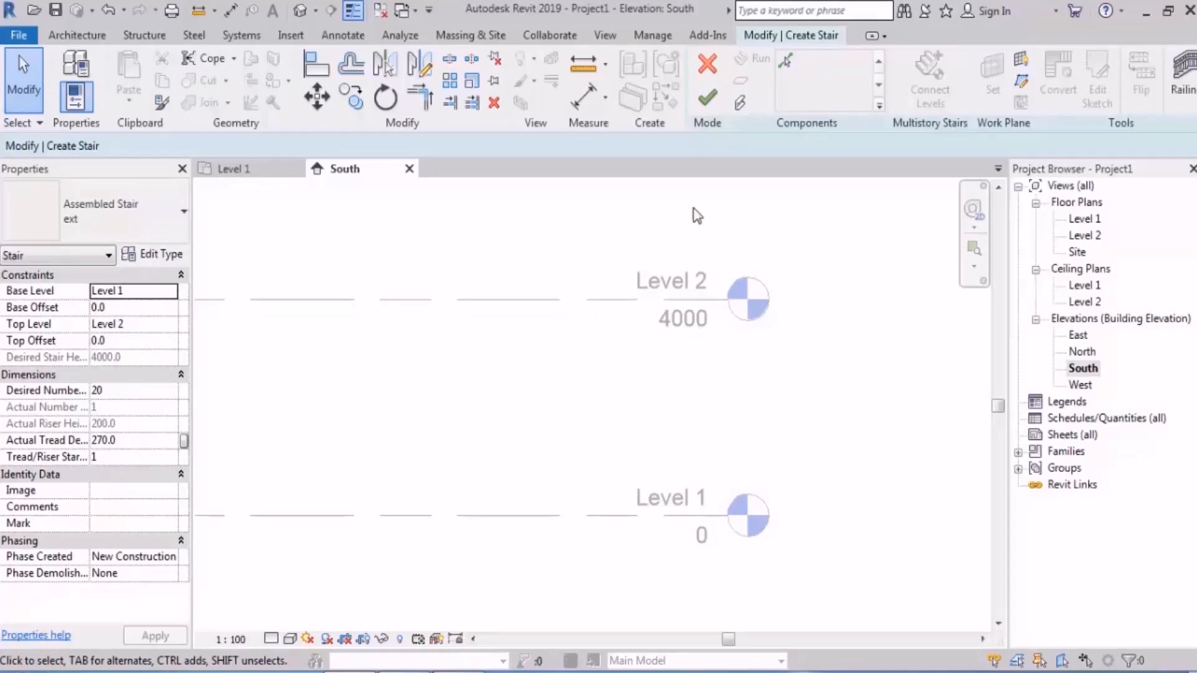
pyautogui.click(708, 99)
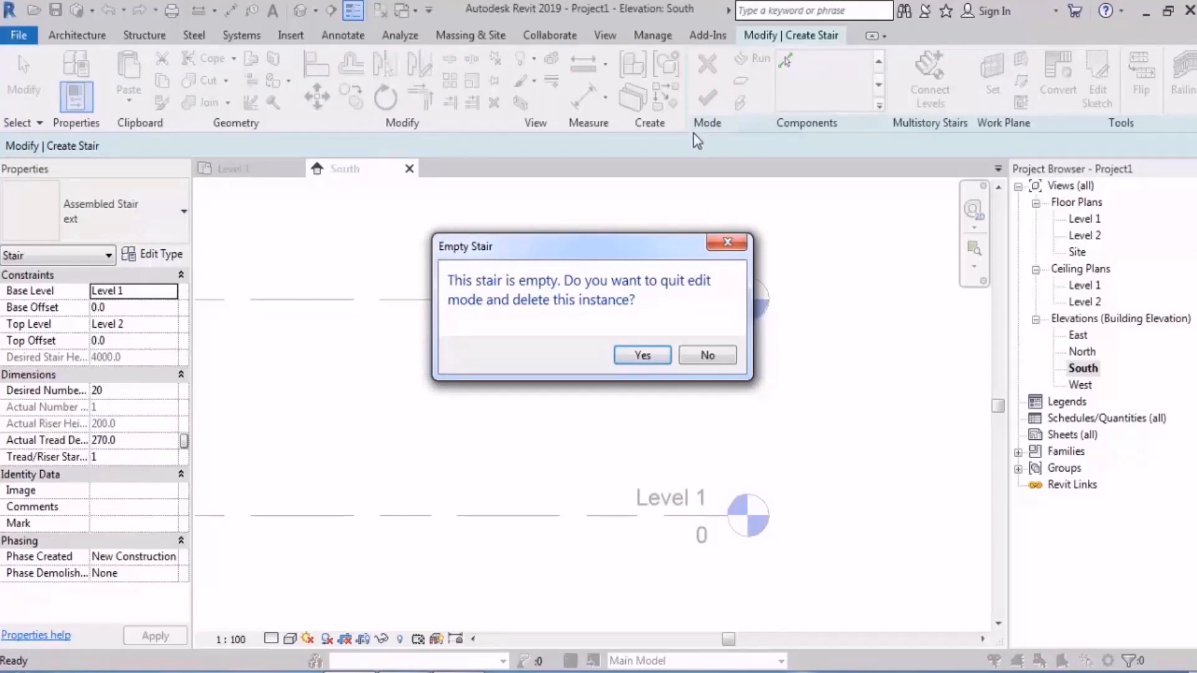
pyautogui.click(642, 355)
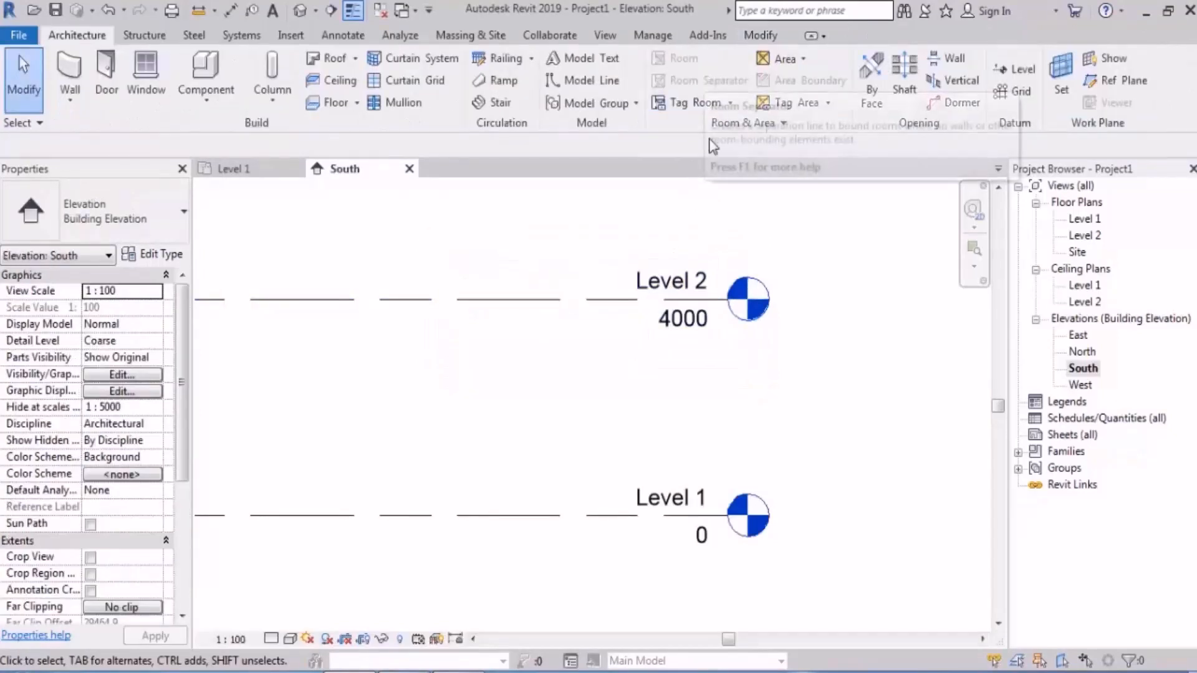
# Set the elevation of Level 2 to 3600 in the South elevation.
pyautogui.doubleClick(682, 318)
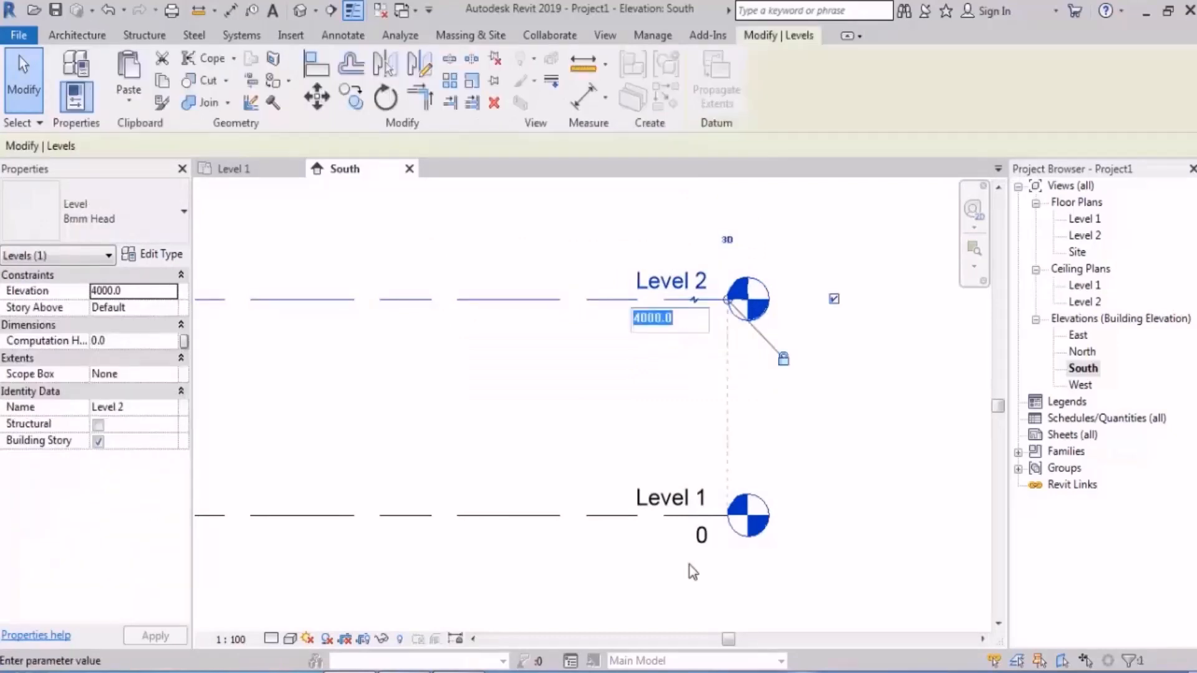
pyautogui.write('3600')
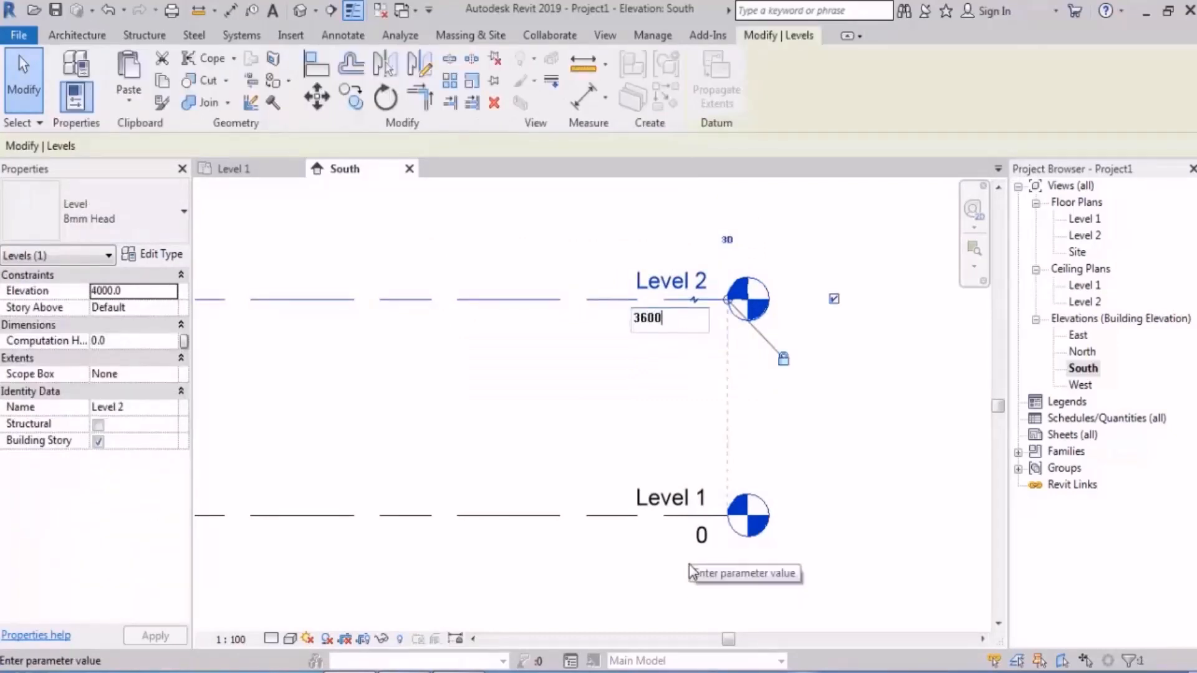
pyautogui.press('Return')
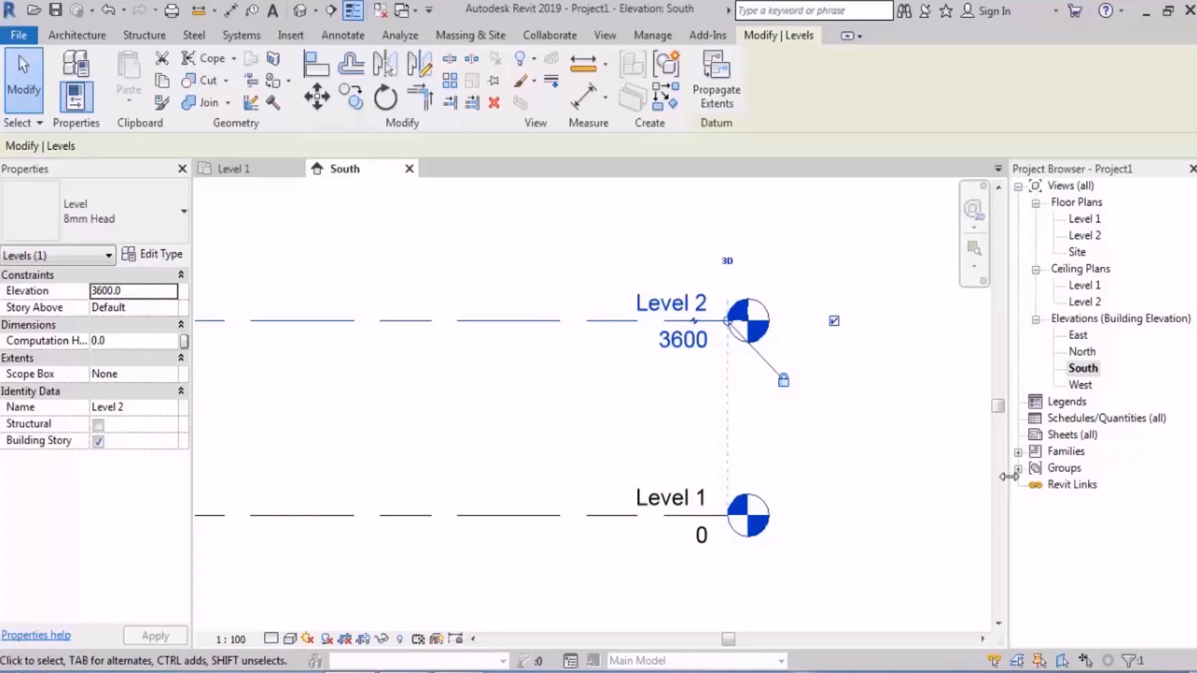
# Return to the Level 1 floor plan, start a new stair and open its type properties.
pyautogui.doubleClick(1088, 219)
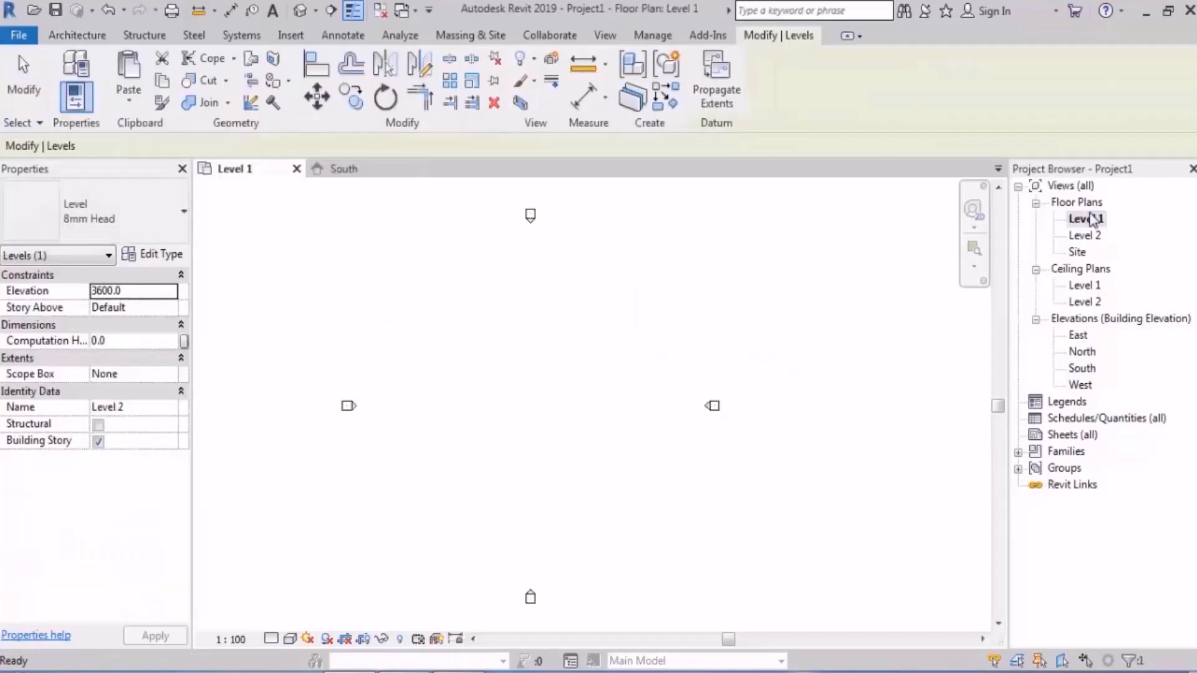
pyautogui.click(84, 36)
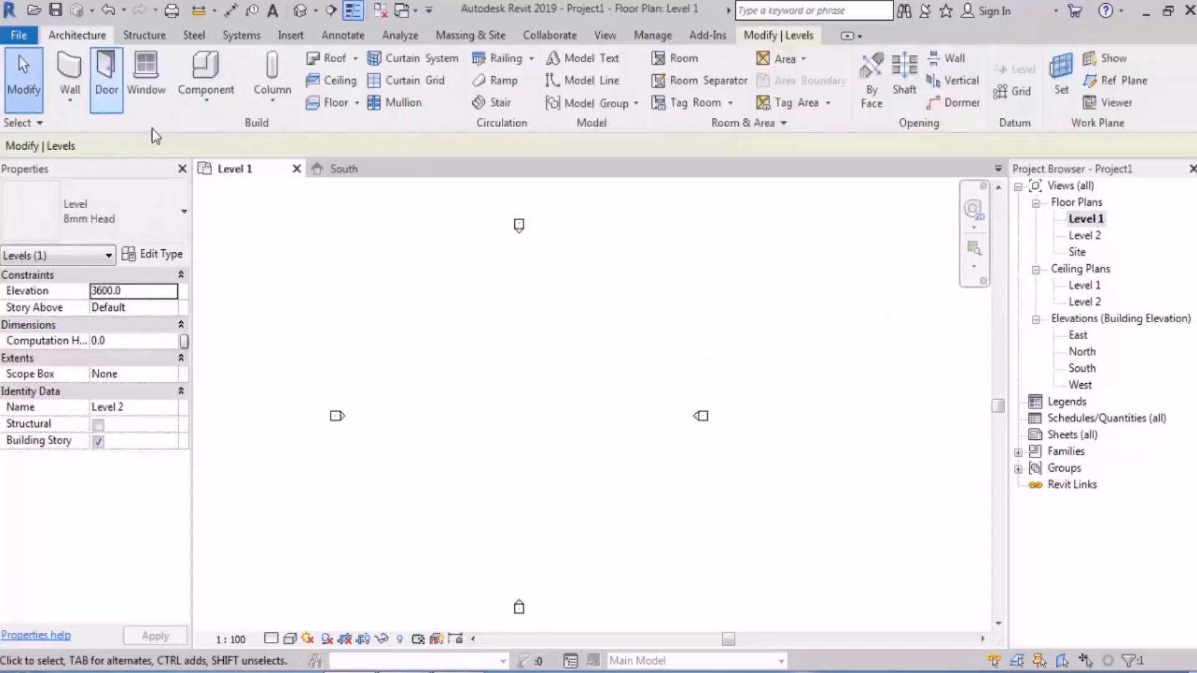
pyautogui.click(497, 102)
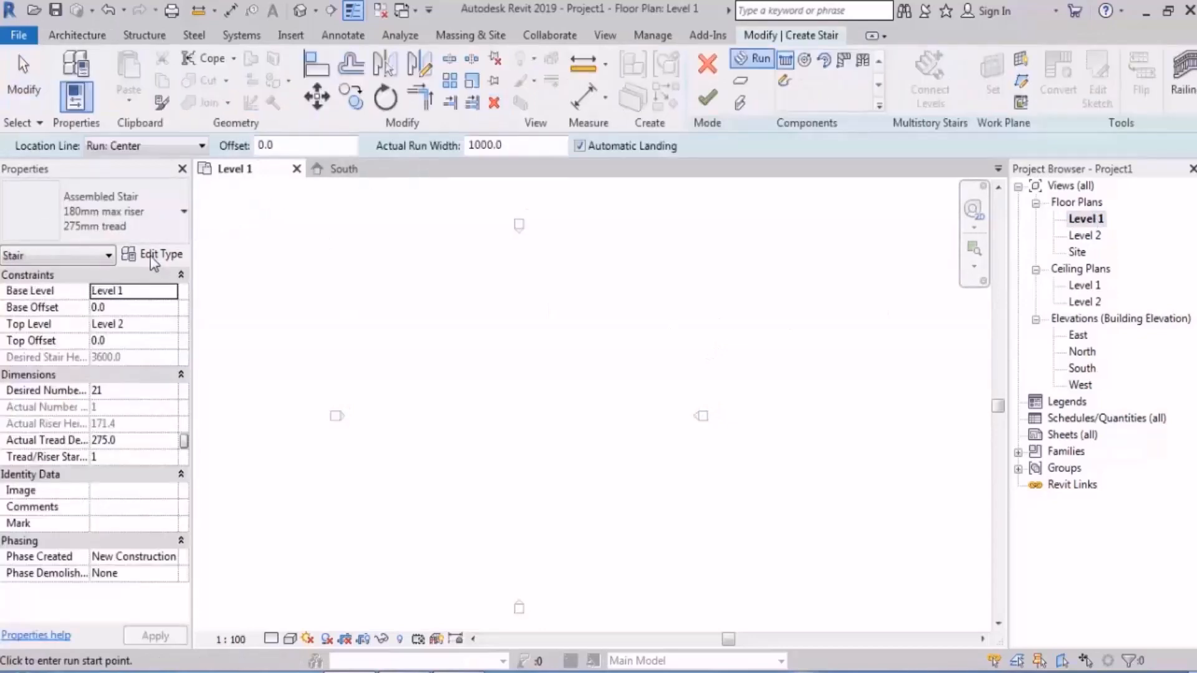
pyautogui.click(154, 256)
# Try to duplicate the 180mm max riser 275mm tread stair type under the name "ext".
pyautogui.click(737, 127)
pyautogui.write('e')
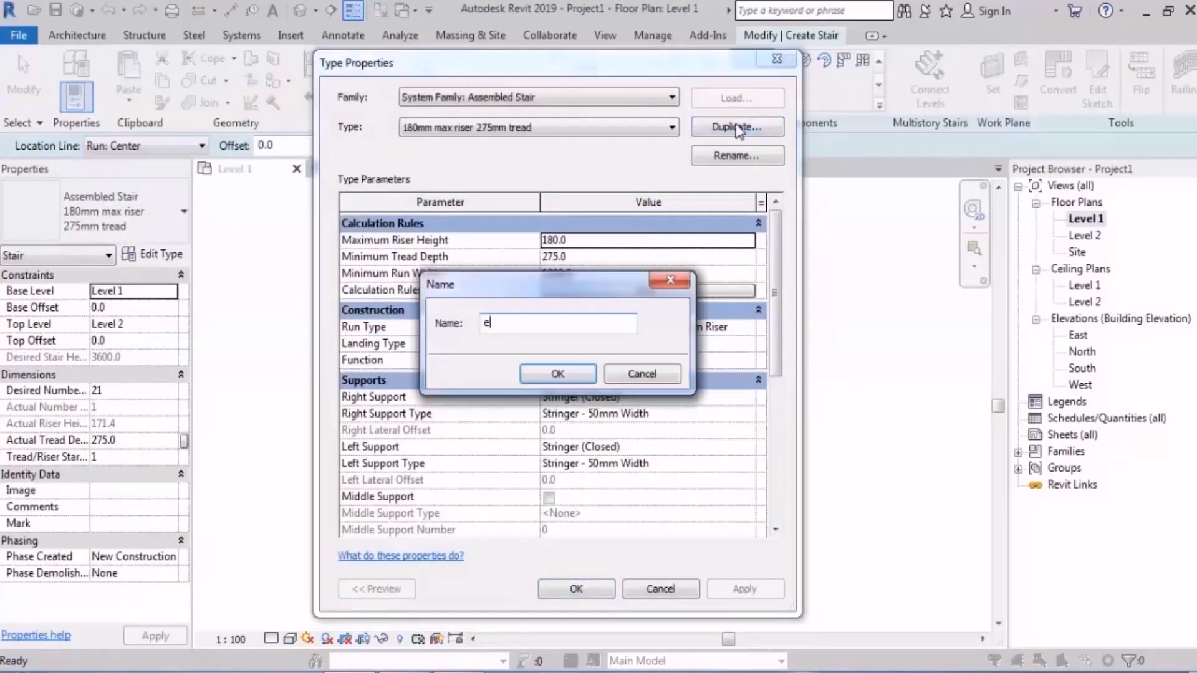
pyautogui.write('xt')
pyautogui.press('Return')
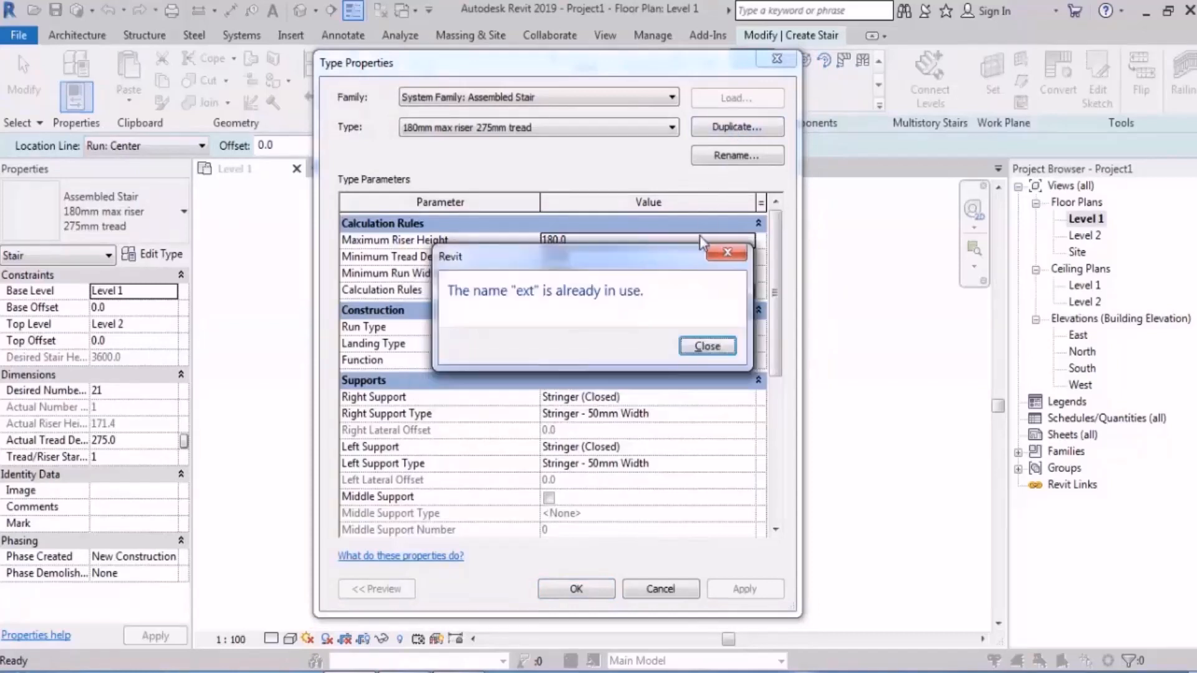
pyautogui.click(707, 346)
# Switch the new stair to the existing ext type and accept the type properties.
pyautogui.click(555, 131)
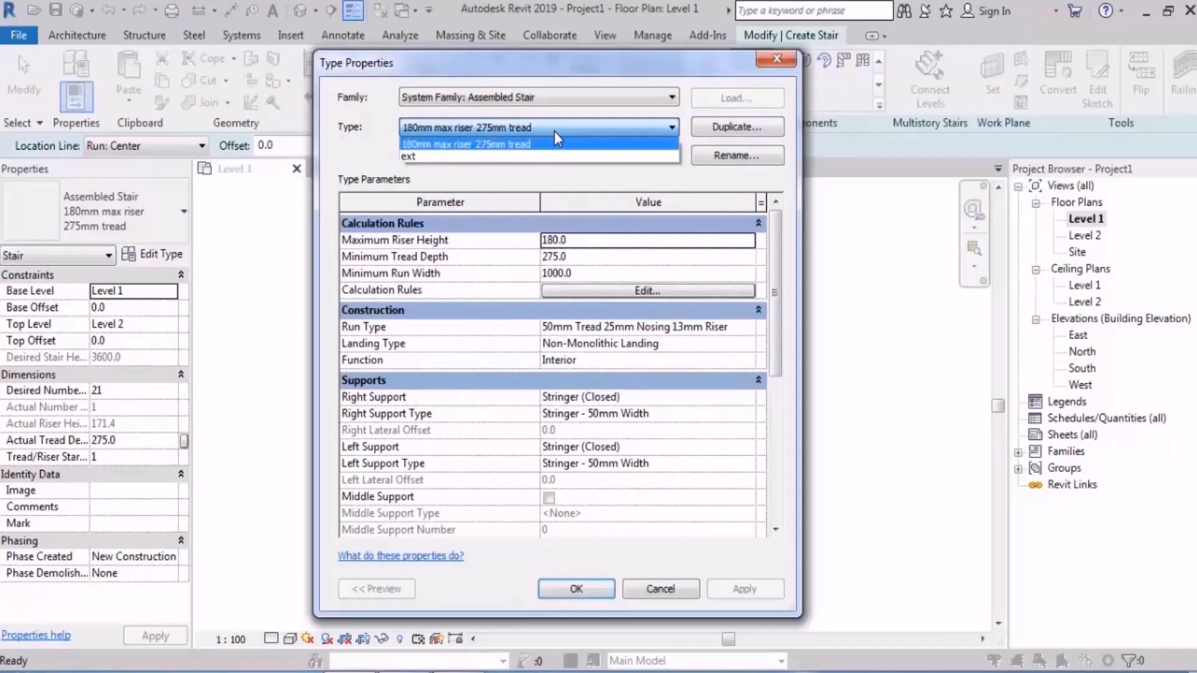
pyautogui.click(553, 157)
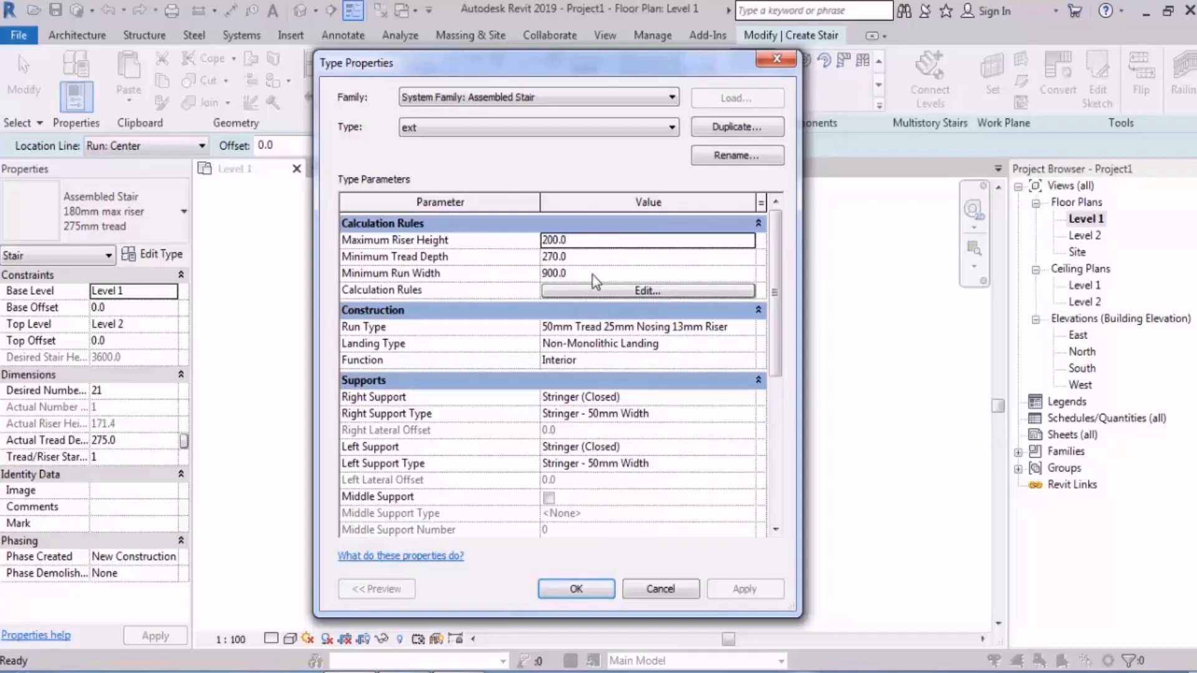
pyautogui.click(577, 589)
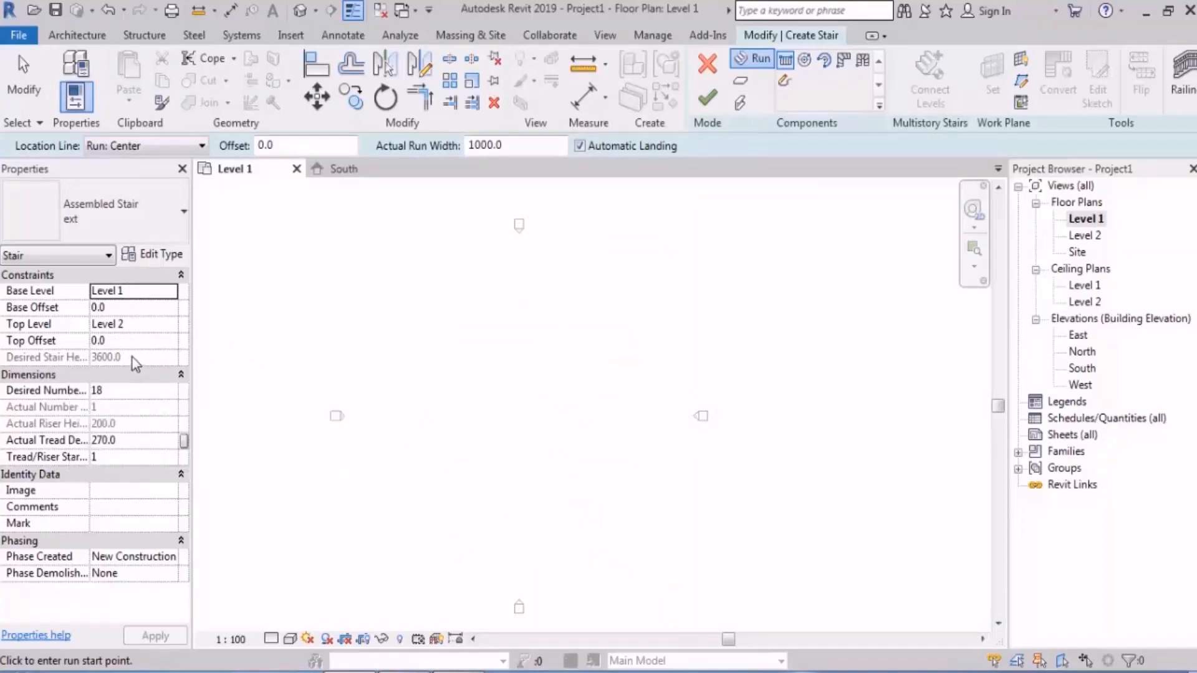
# Set the stair's desired number of risers to 200.
pyautogui.click(121, 392)
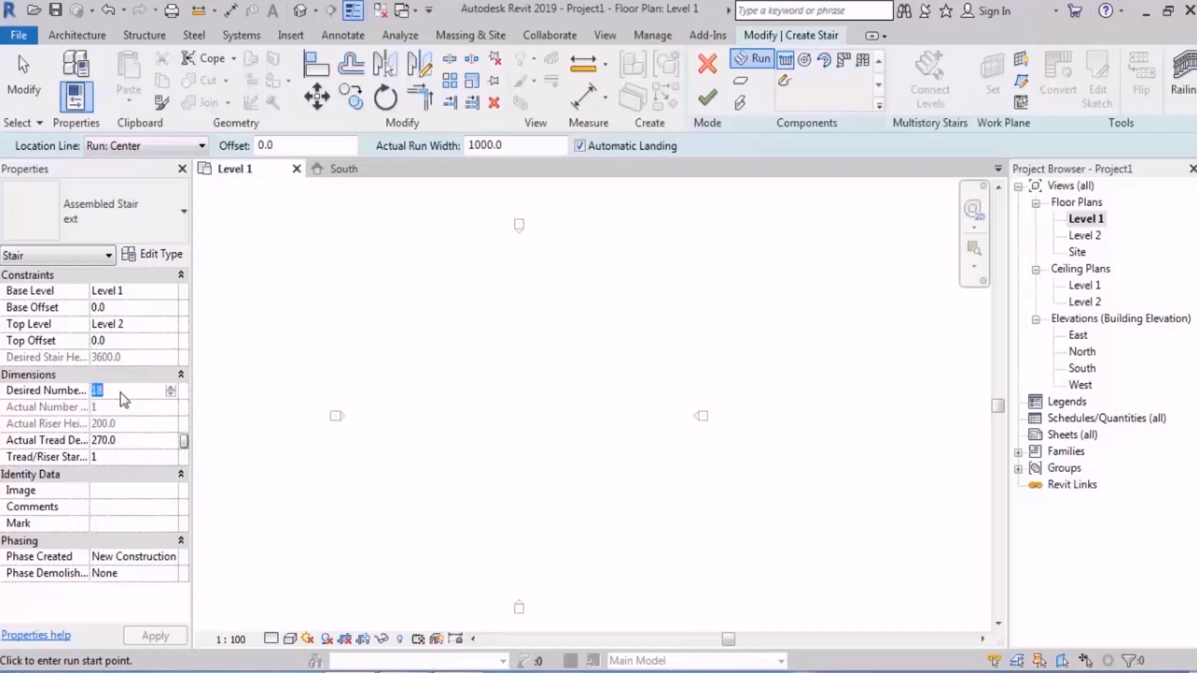
pyautogui.write('200')
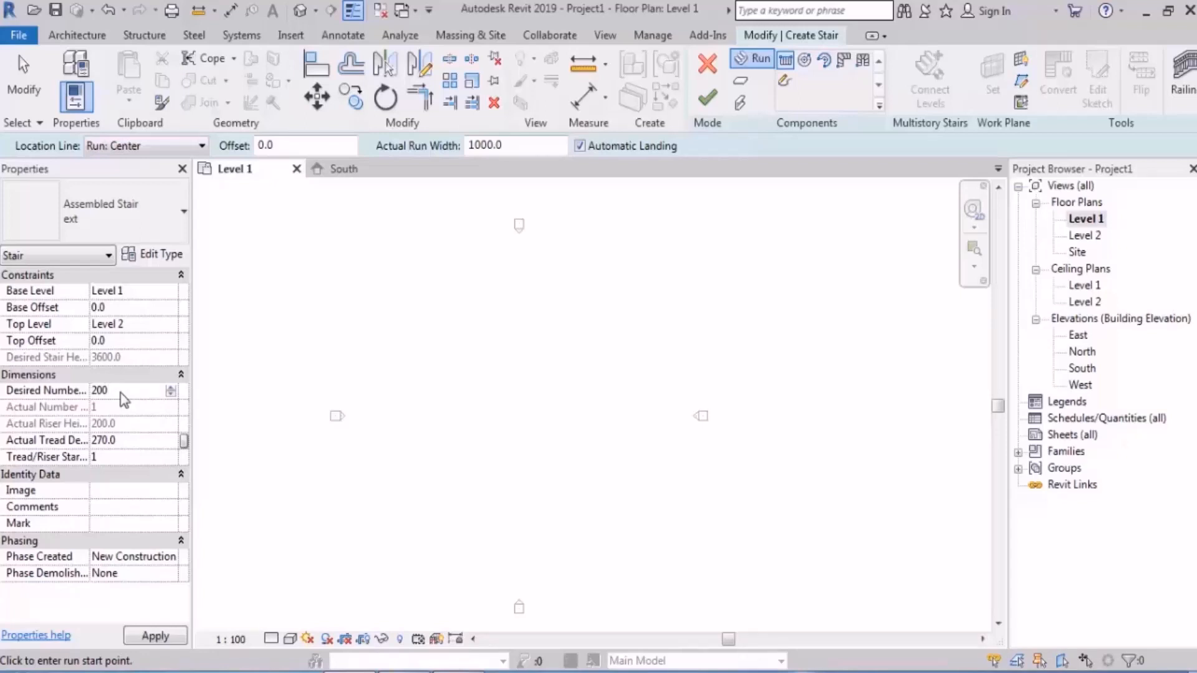
pyautogui.press('Return')
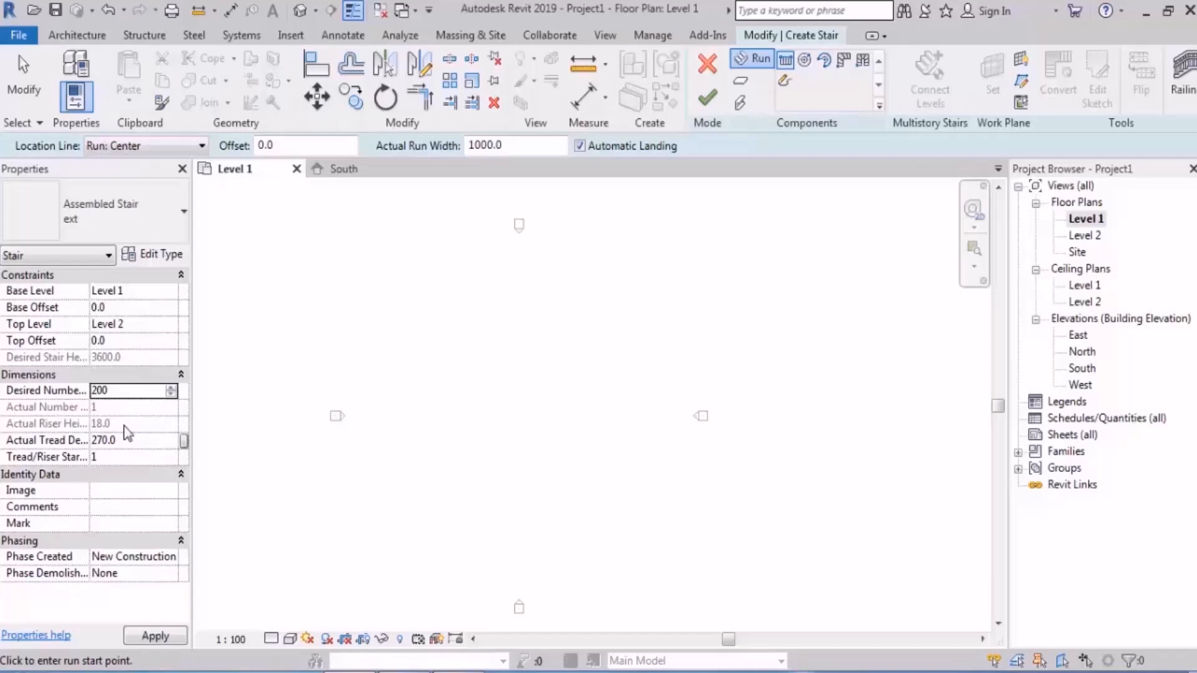
# Draw a U-shaped stair with two parallel horizontal runs on Level 1, the first run about 27270 mm long.
pyautogui.click(371, 346)
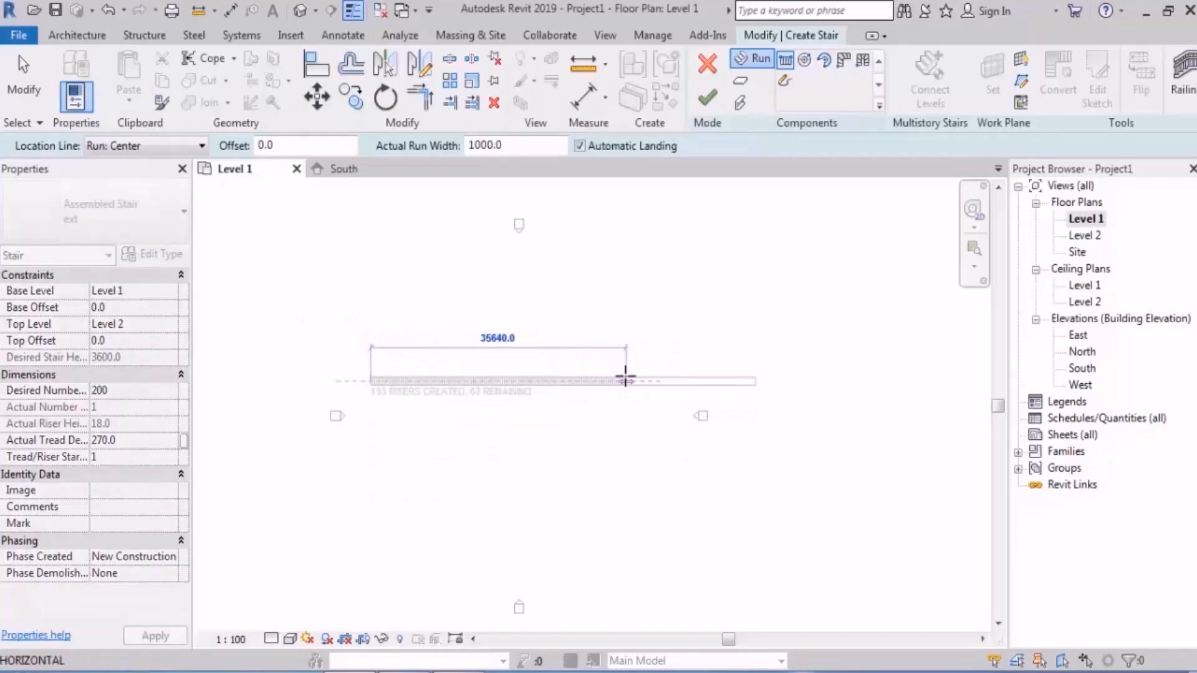
pyautogui.click(564, 416)
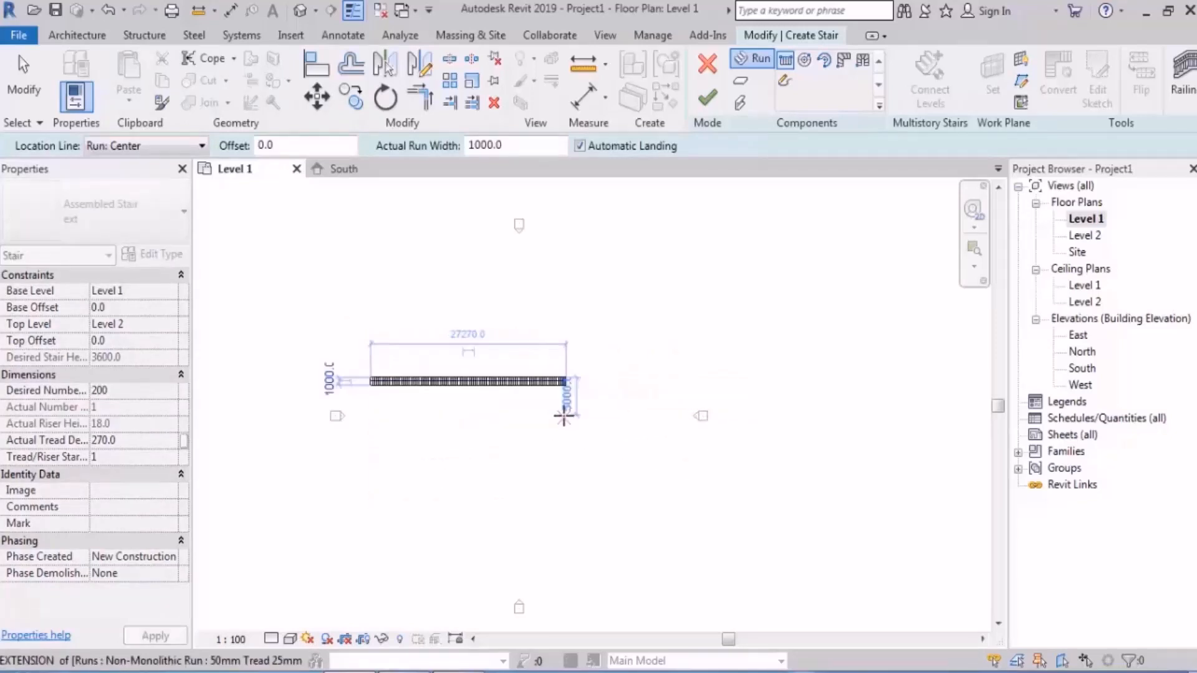
pyautogui.click(566, 407)
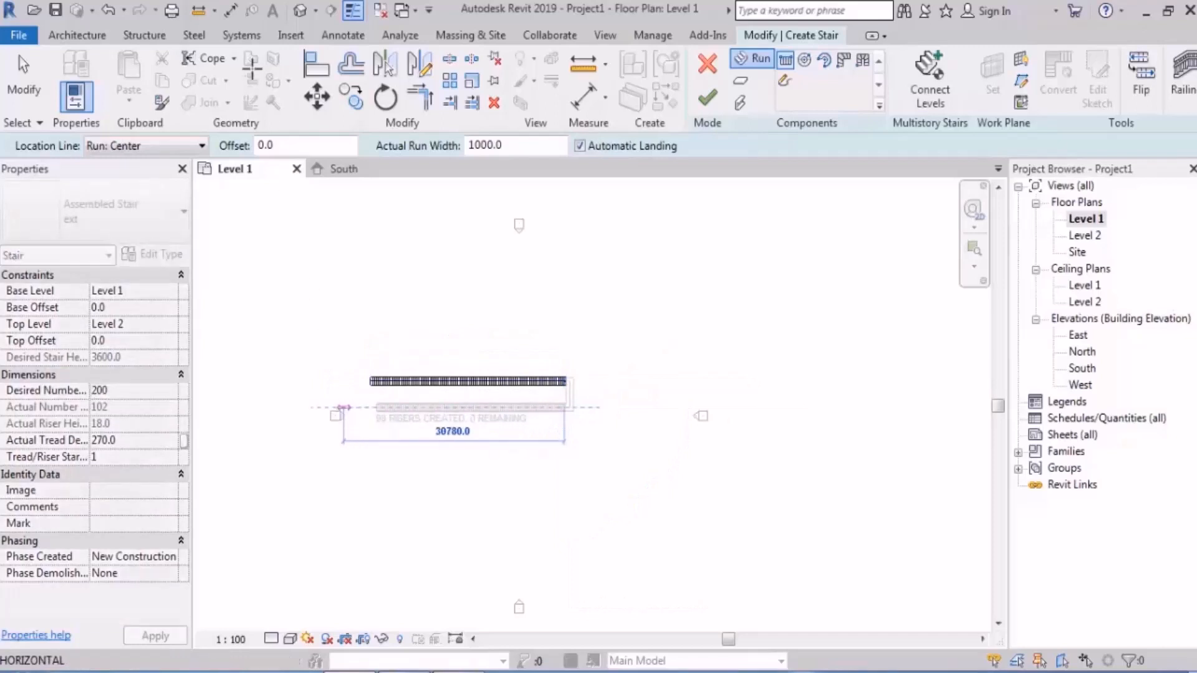
# Open the default 3D view and examine the stair's runs and landing from the front.
pyautogui.click(302, 12)
pyautogui.scroll(-2, 494, 374)
pyautogui.keyDown('shift'); pyautogui.moveTo(494, 375); pyautogui.dragTo(515, 515, button='middle'); pyautogui.keyUp('shift')
pyautogui.scroll(4, 294, 460)
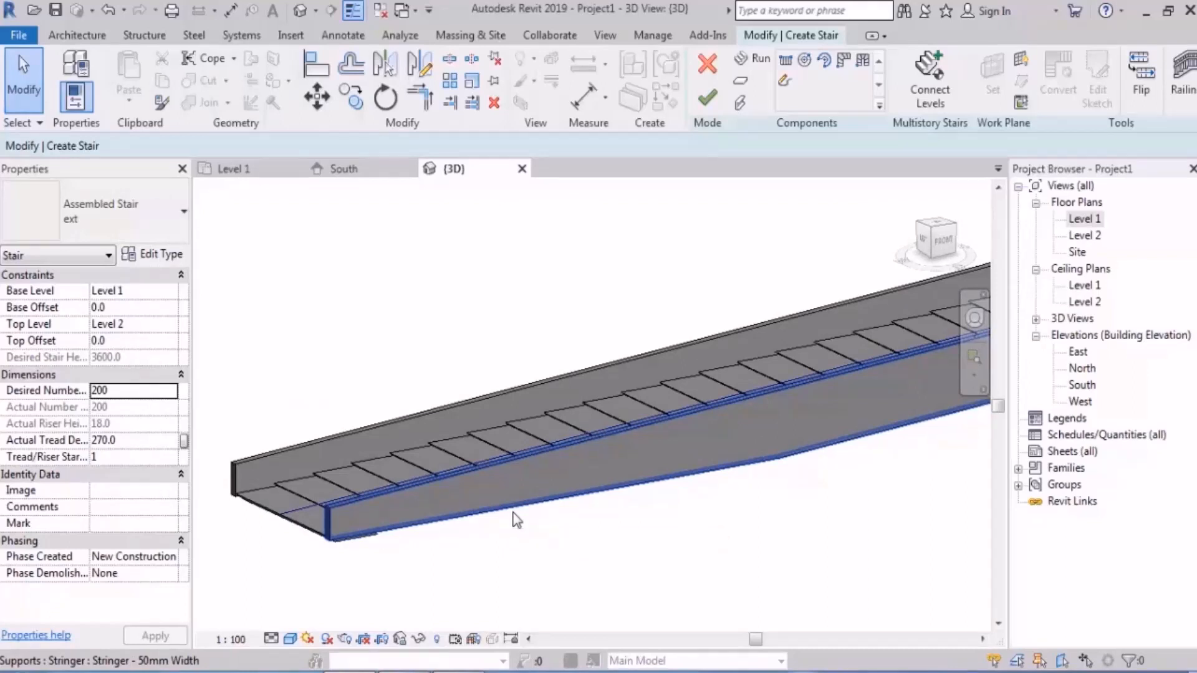
pyautogui.keyDown('shift'); pyautogui.moveTo(517, 520); pyautogui.dragTo(436, 411, button='middle'); pyautogui.keyUp('shift')
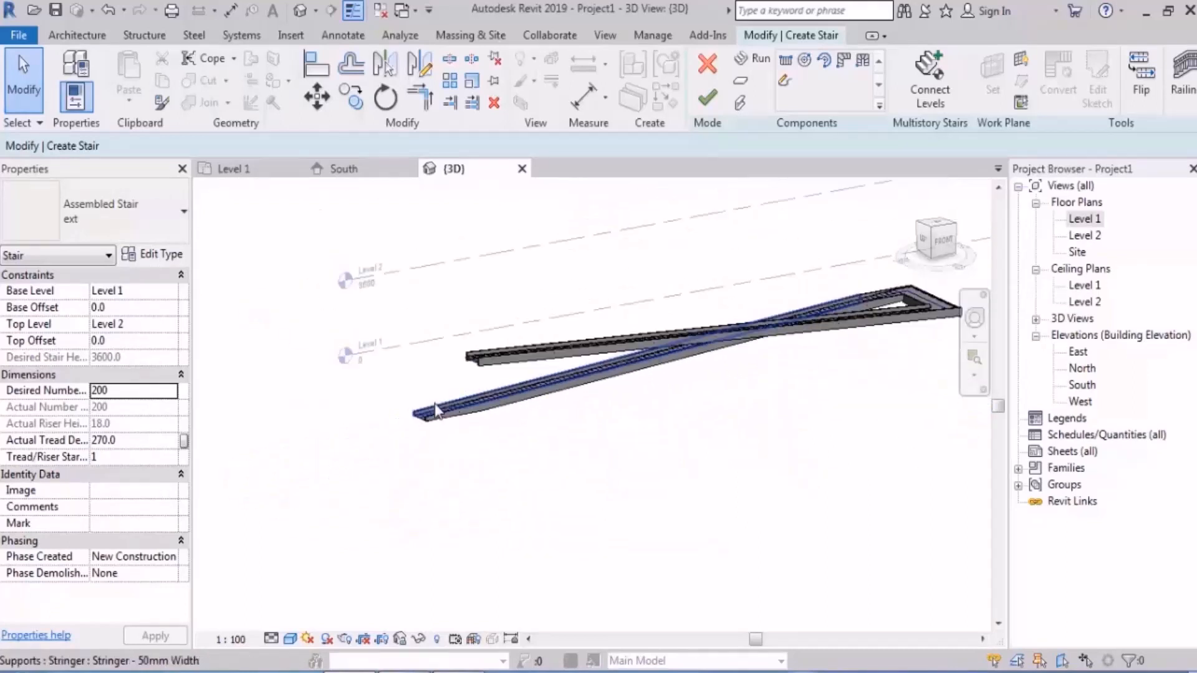
# Undo both runs and the landing of the 200-riser stair on Level 1.
pyautogui.hotkey('ctrl', 'z')
pyautogui.hotkey('ctrl', 'z')
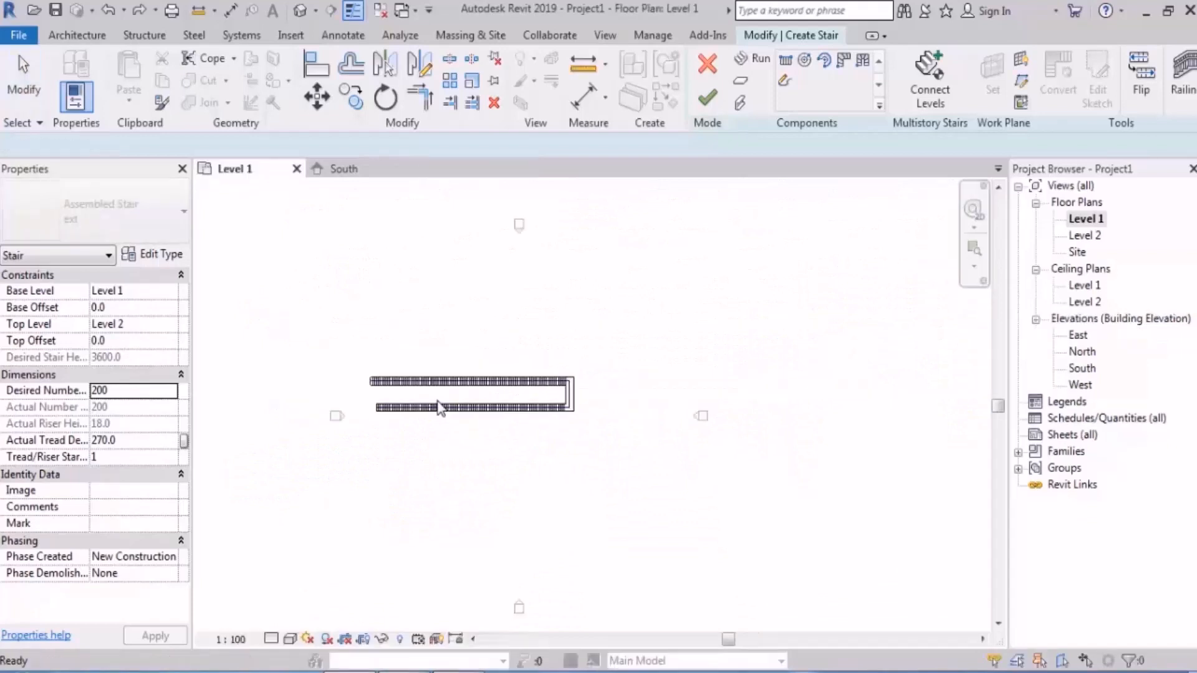
pyautogui.hotkey('ctrl', 'z')
pyautogui.hotkey('ctrl', 'z')
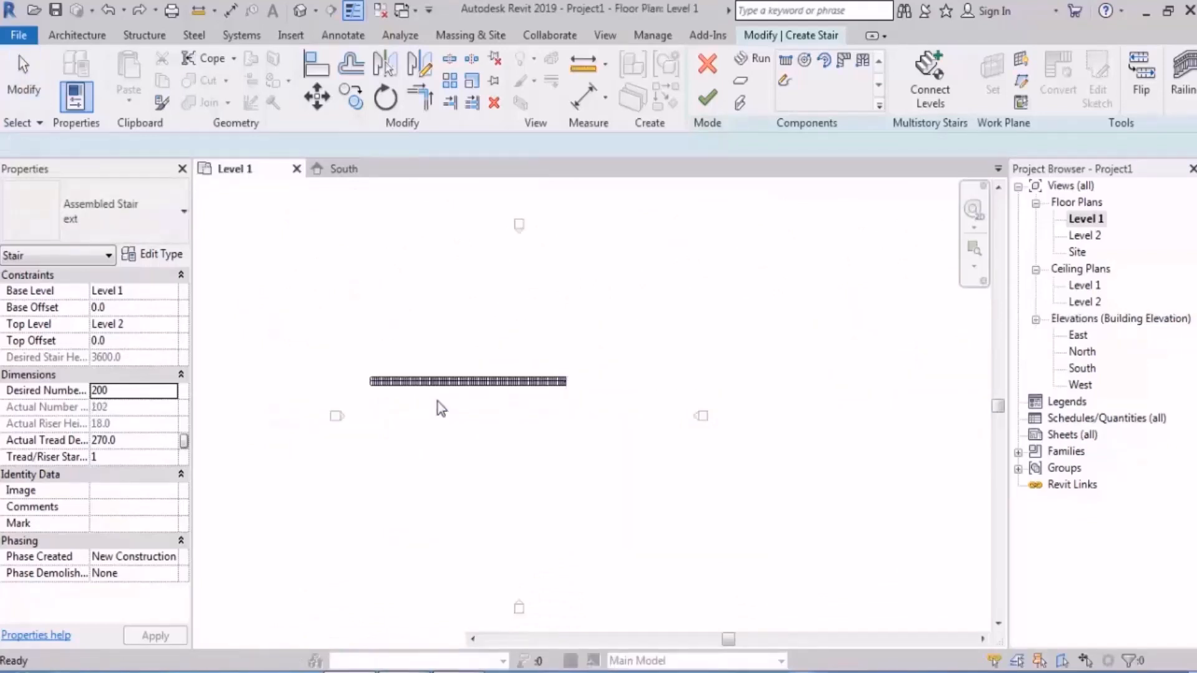
# Try to set the stair's desired number of risers to 10 and read the resulting message before closing it.
pyautogui.click(132, 391)
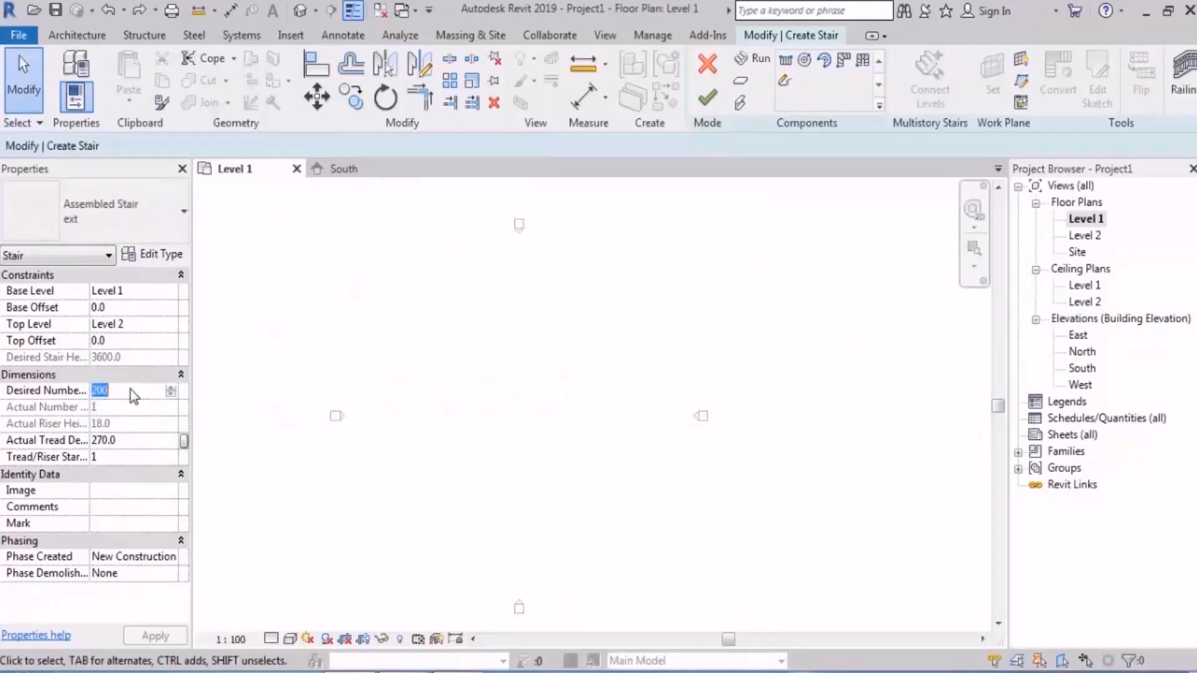
pyautogui.write('10')
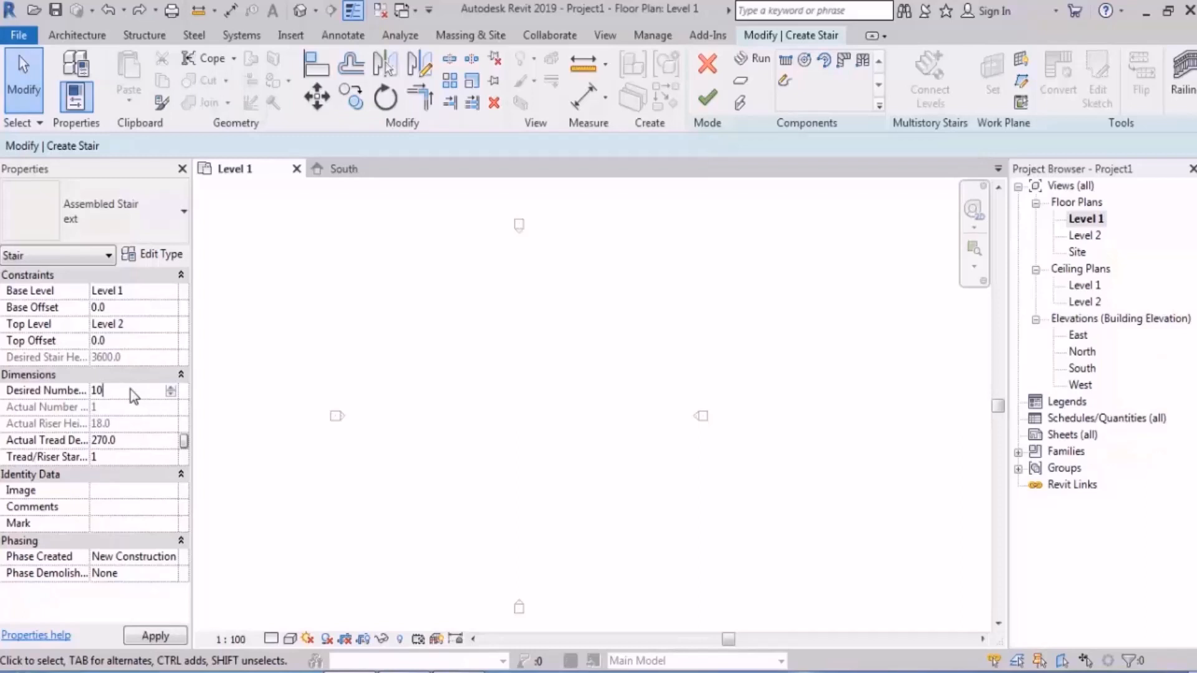
pyautogui.press('Return')
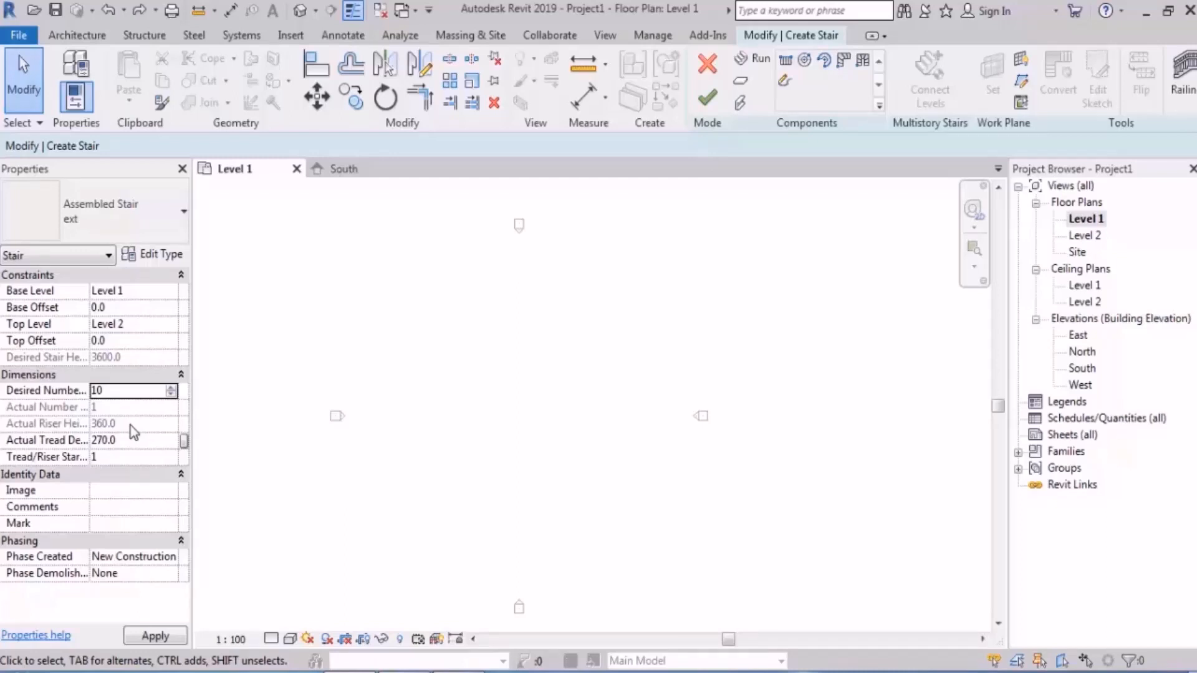
pyautogui.click(383, 390)
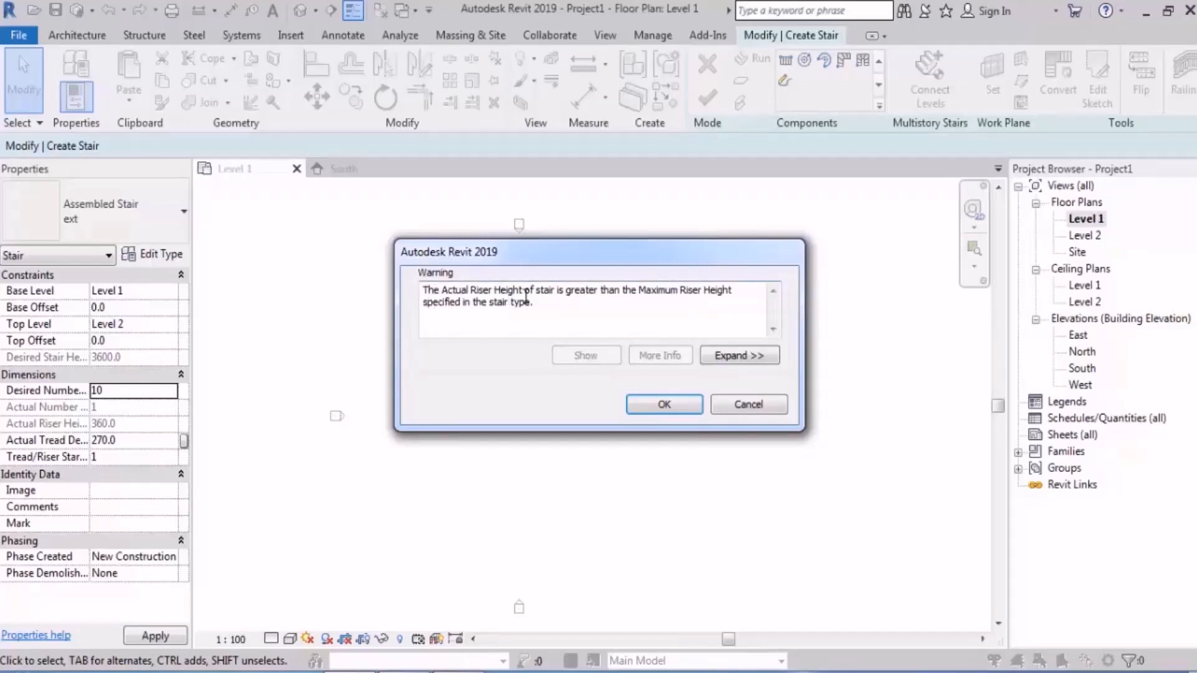
pyautogui.moveTo(440, 291); pyautogui.dragTo(526, 298)
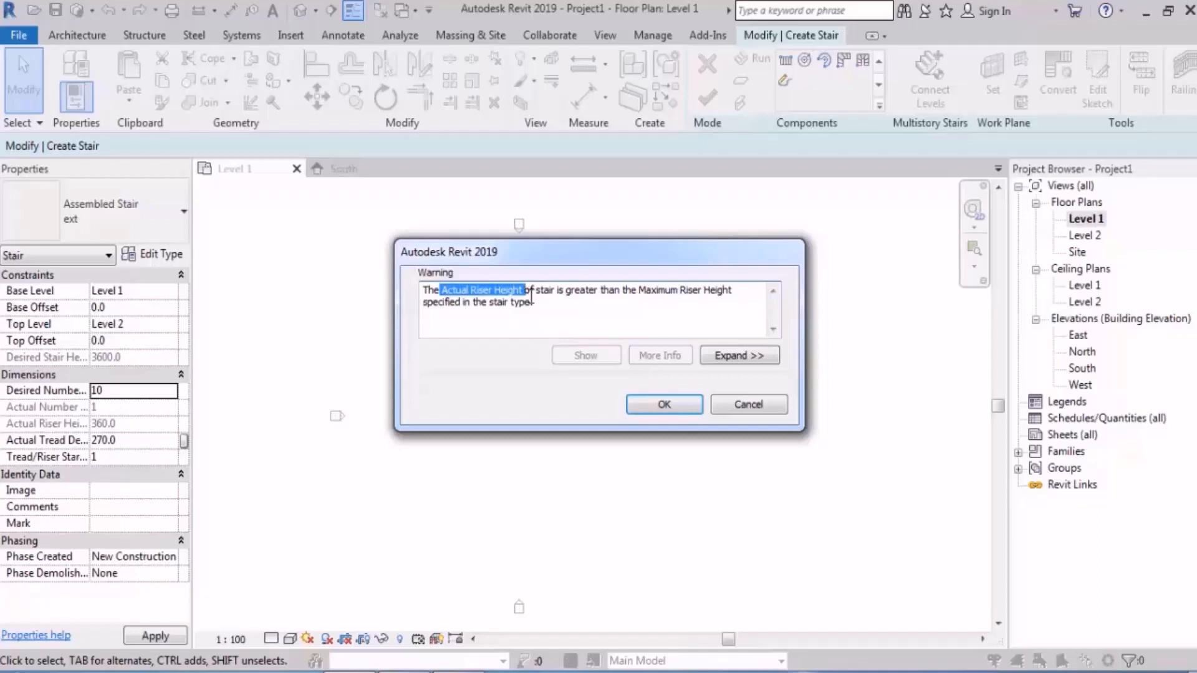
pyautogui.moveTo(563, 290); pyautogui.dragTo(733, 295)
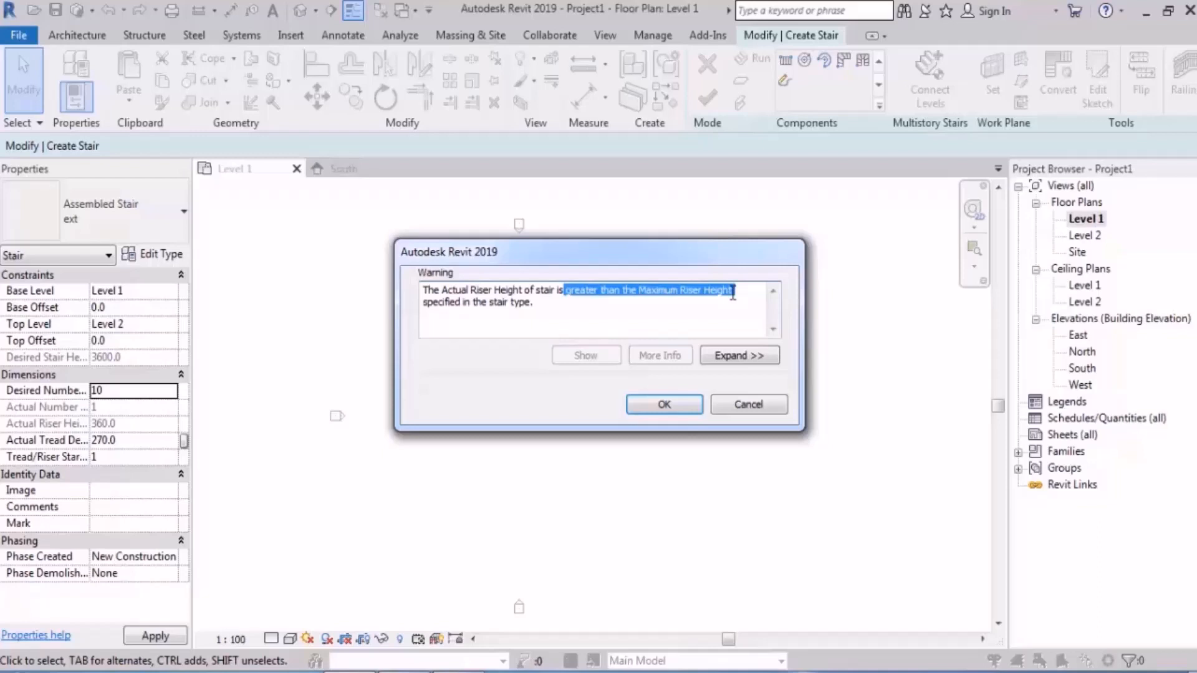
pyautogui.moveTo(440, 289); pyautogui.dragTo(524, 291)
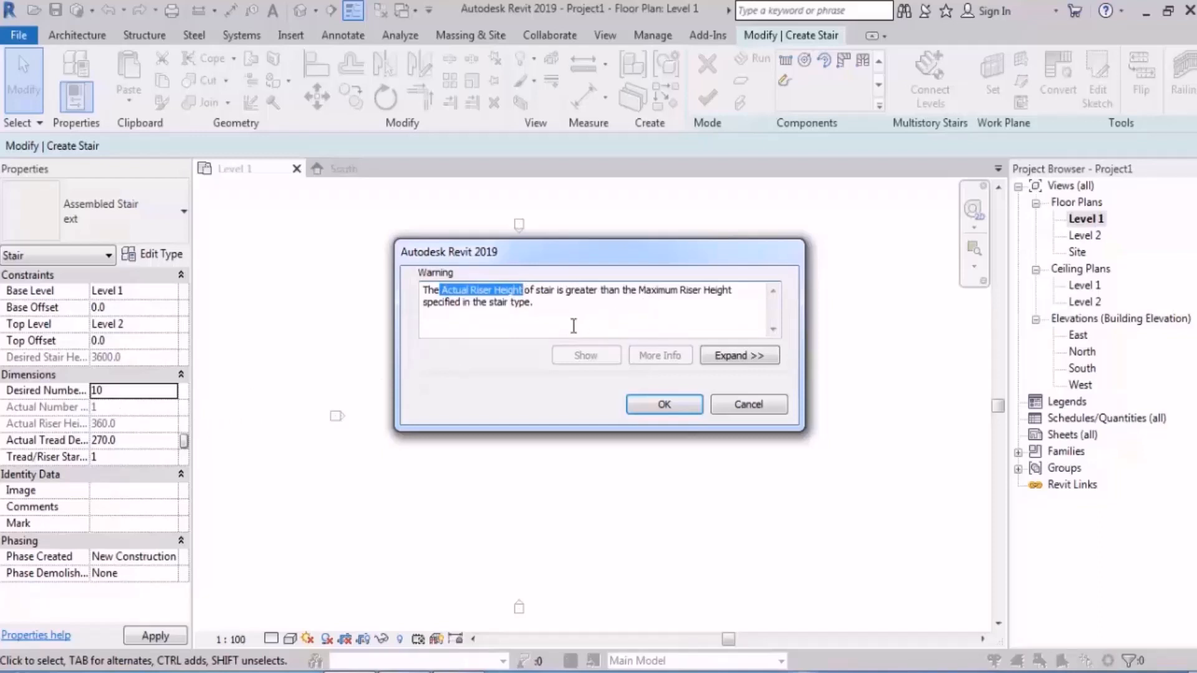
pyautogui.click(676, 309)
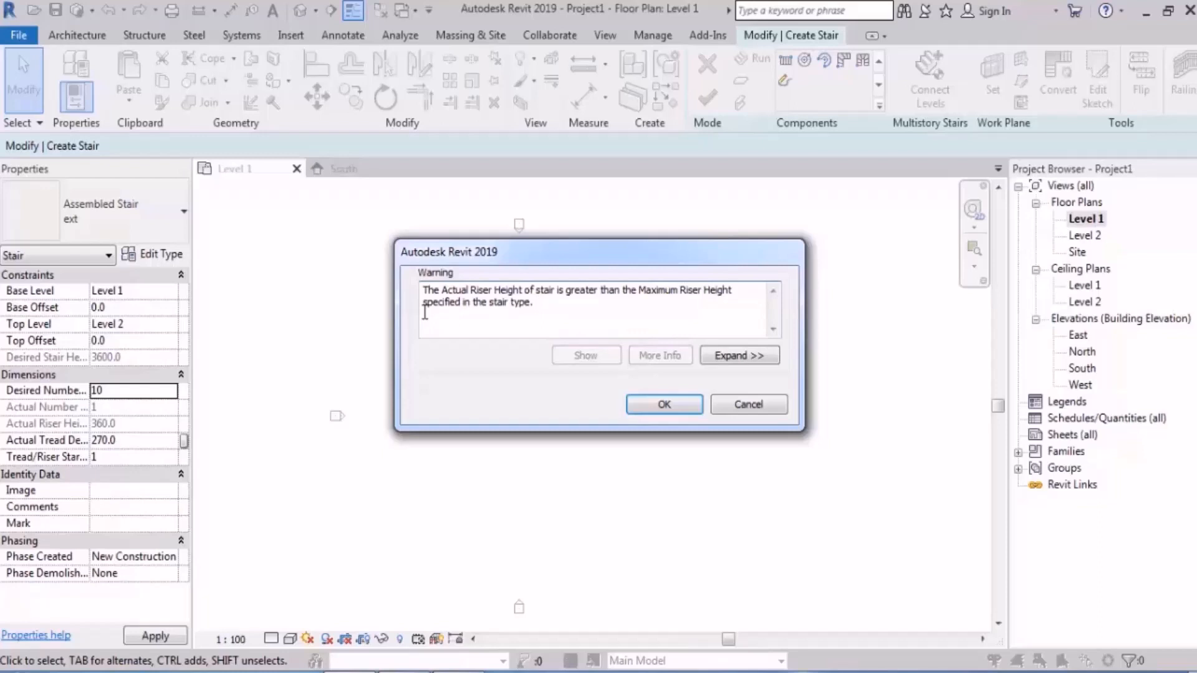
pyautogui.click(652, 409)
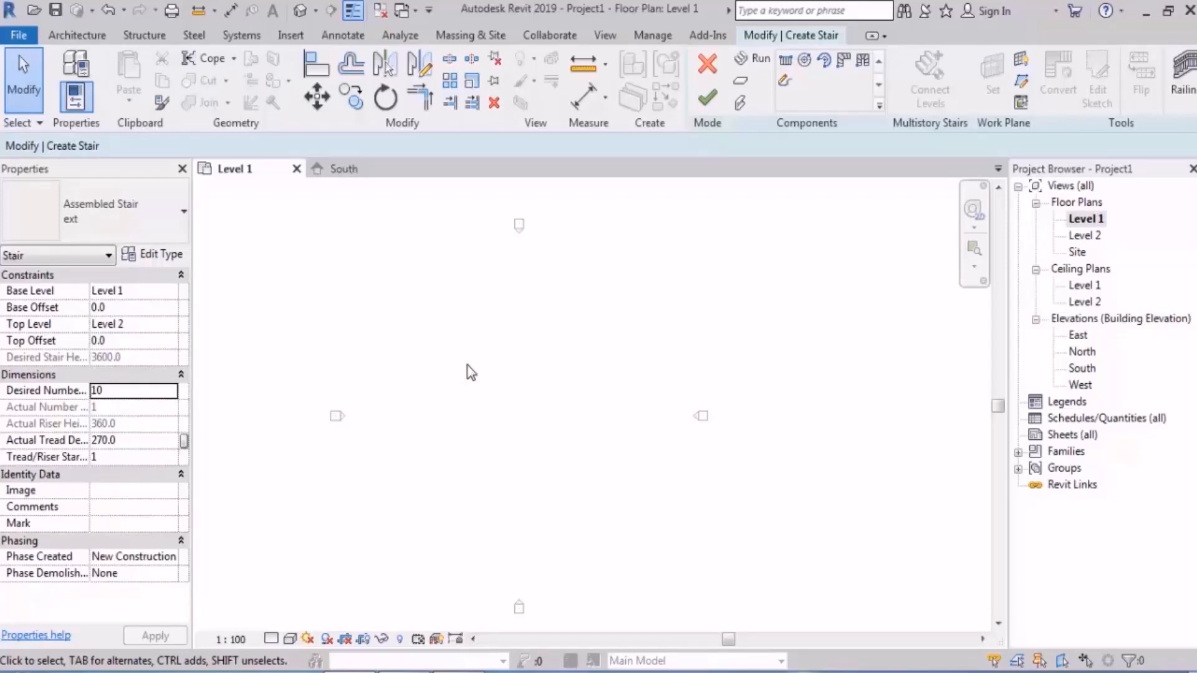
# Set the stair's desired number of risers to 20 and its actual tread depth to 300 mm.
pyautogui.click(126, 393)
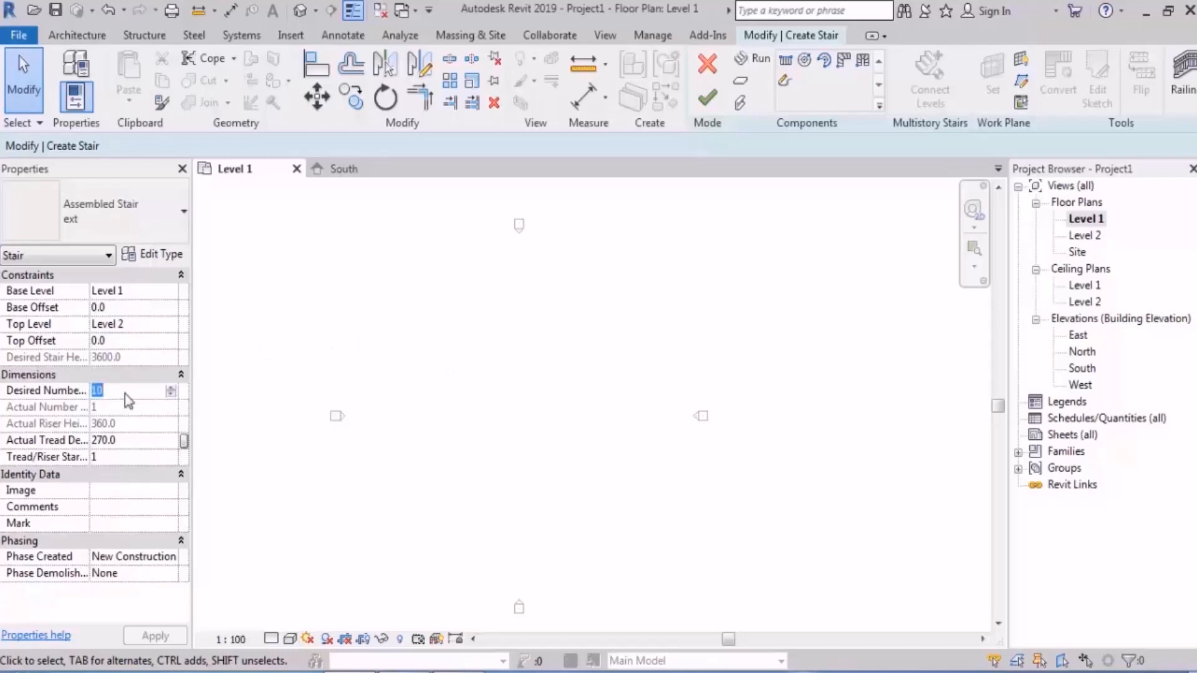
pyautogui.write('20')
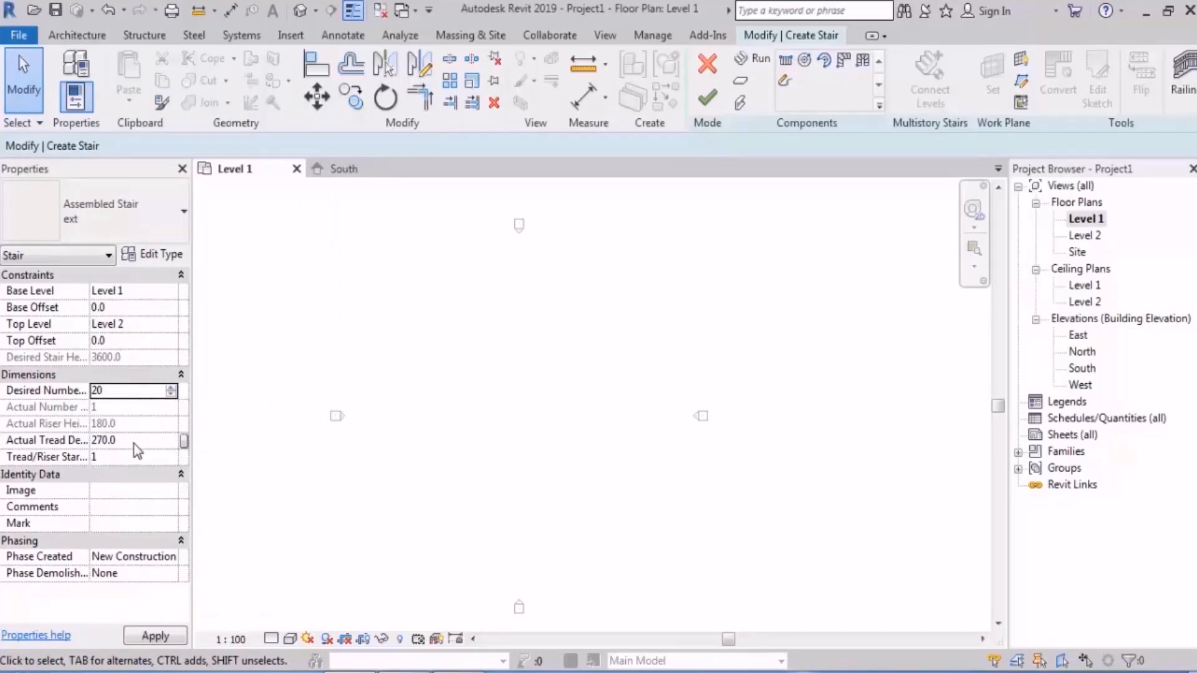
pyautogui.click(133, 443)
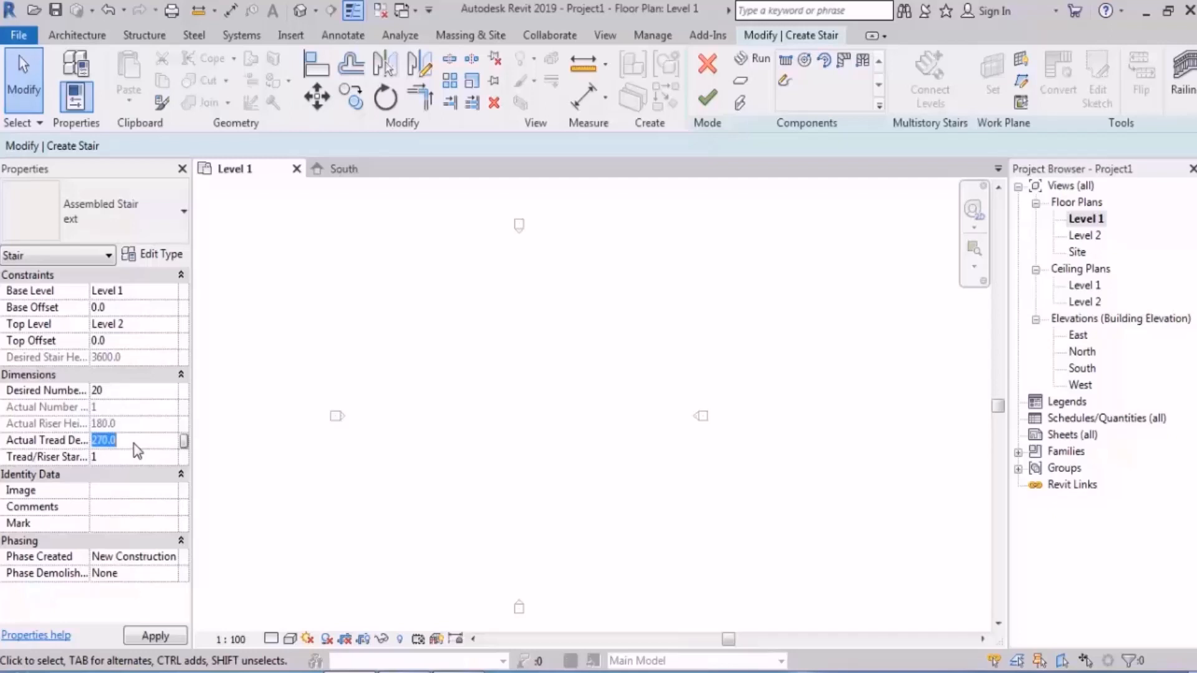
pyautogui.write('300.0')
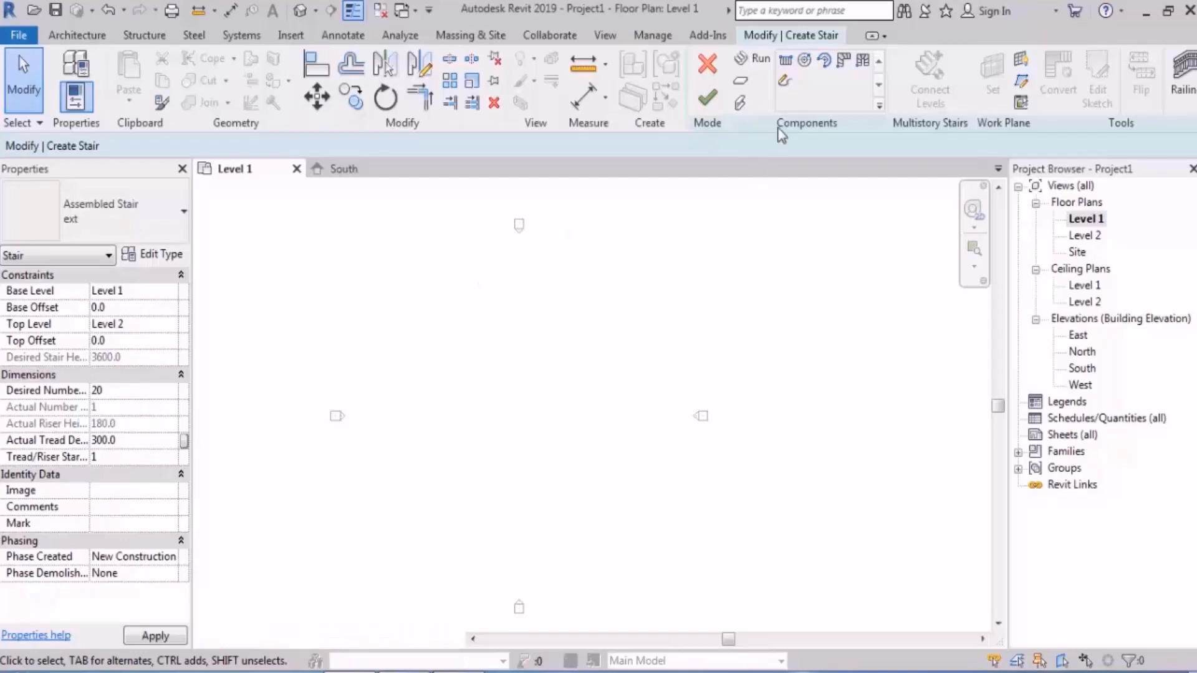
# Set the actual run width to 1200 mm and place the start point of a straight run on Level 1.
pyautogui.click(762, 61)
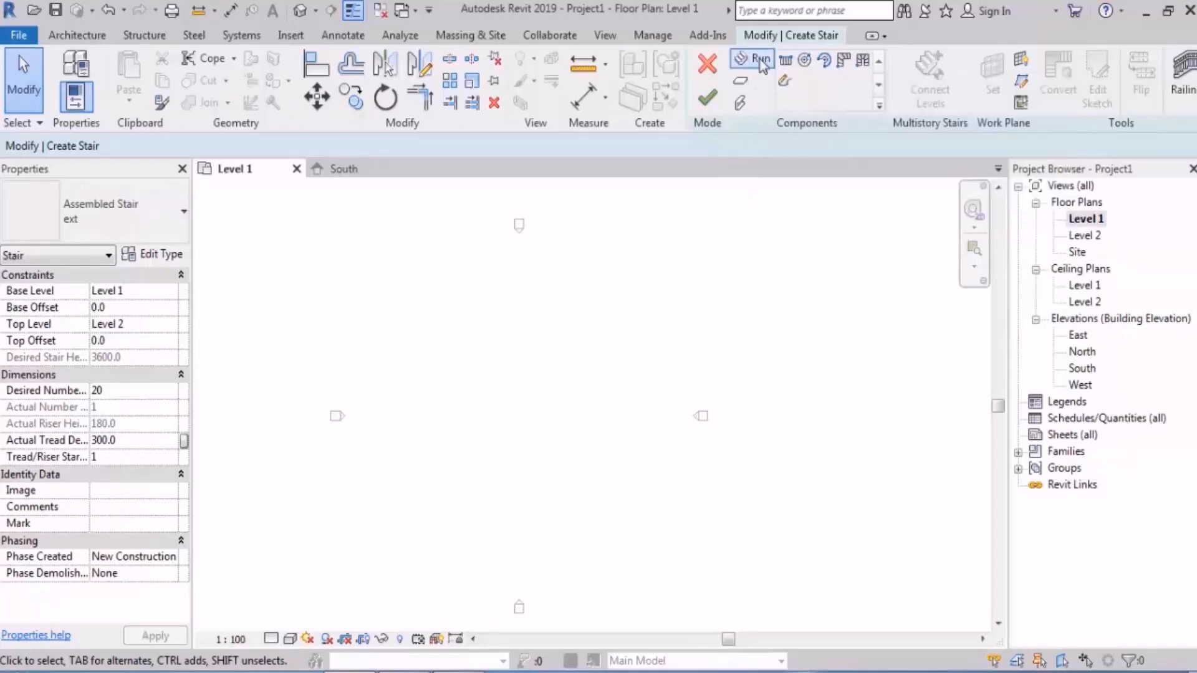
pyautogui.click(760, 61)
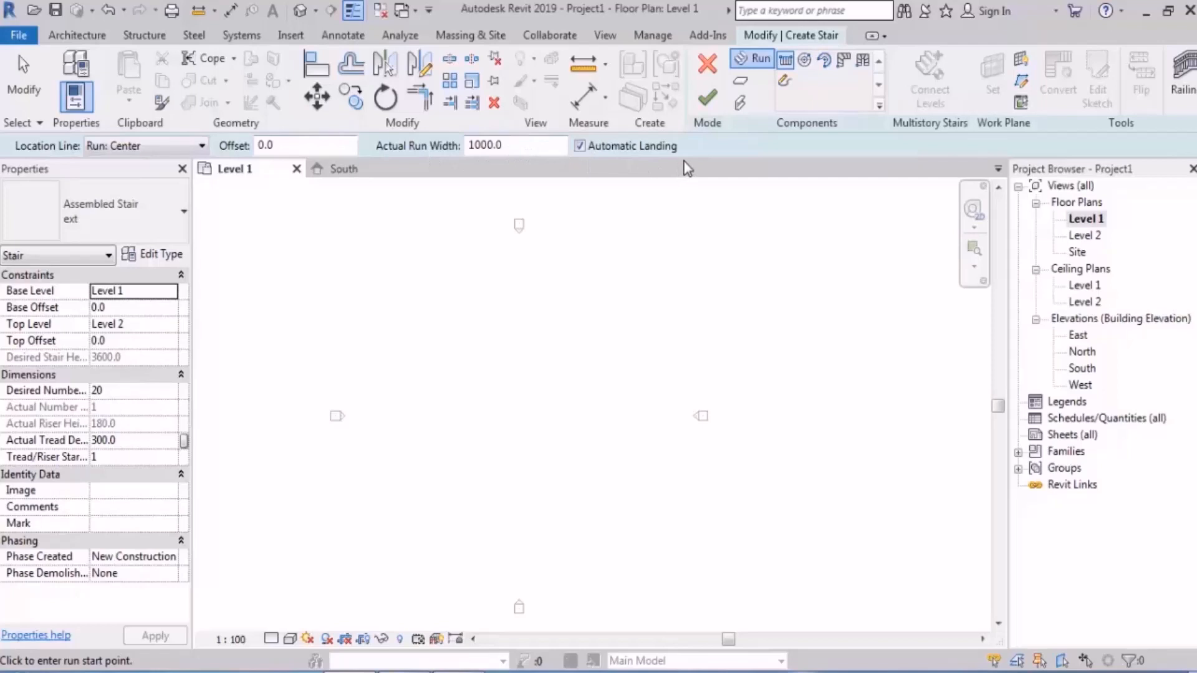
pyautogui.click(761, 66)
pyautogui.click(523, 145)
pyautogui.write('1200.0')
pyautogui.moveTo(539, 406); pyautogui.dragTo(532, 398, button='middle')
pyautogui.scroll(3, 468, 371)
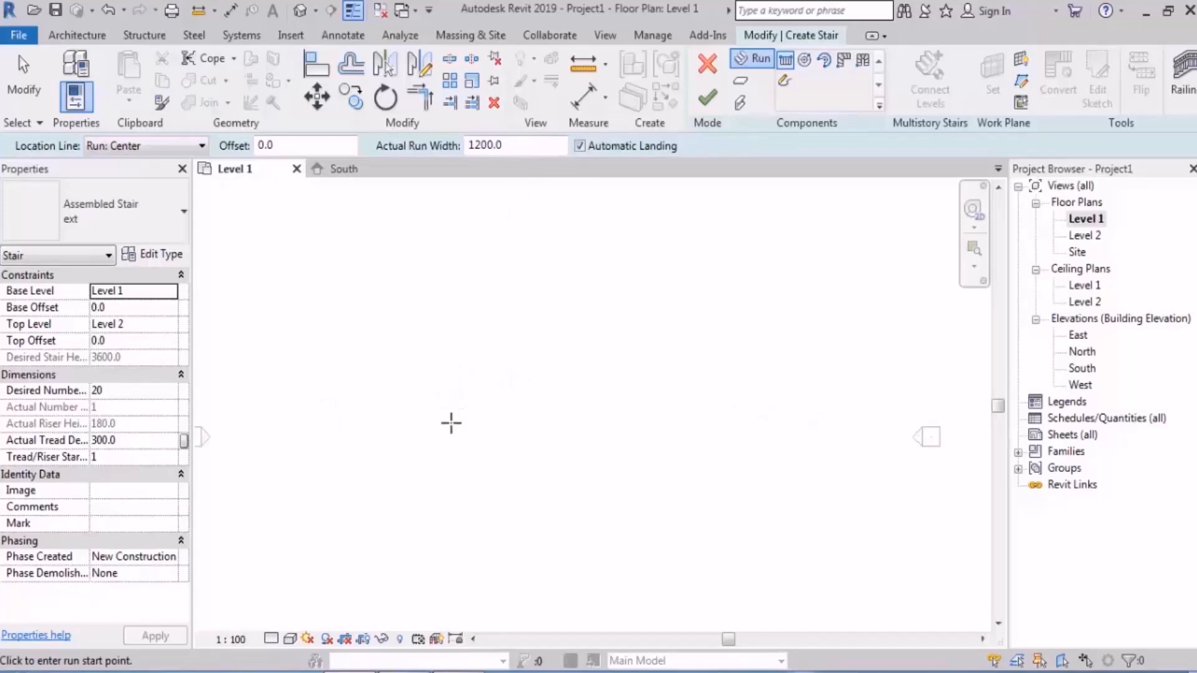
pyautogui.click(439, 410)
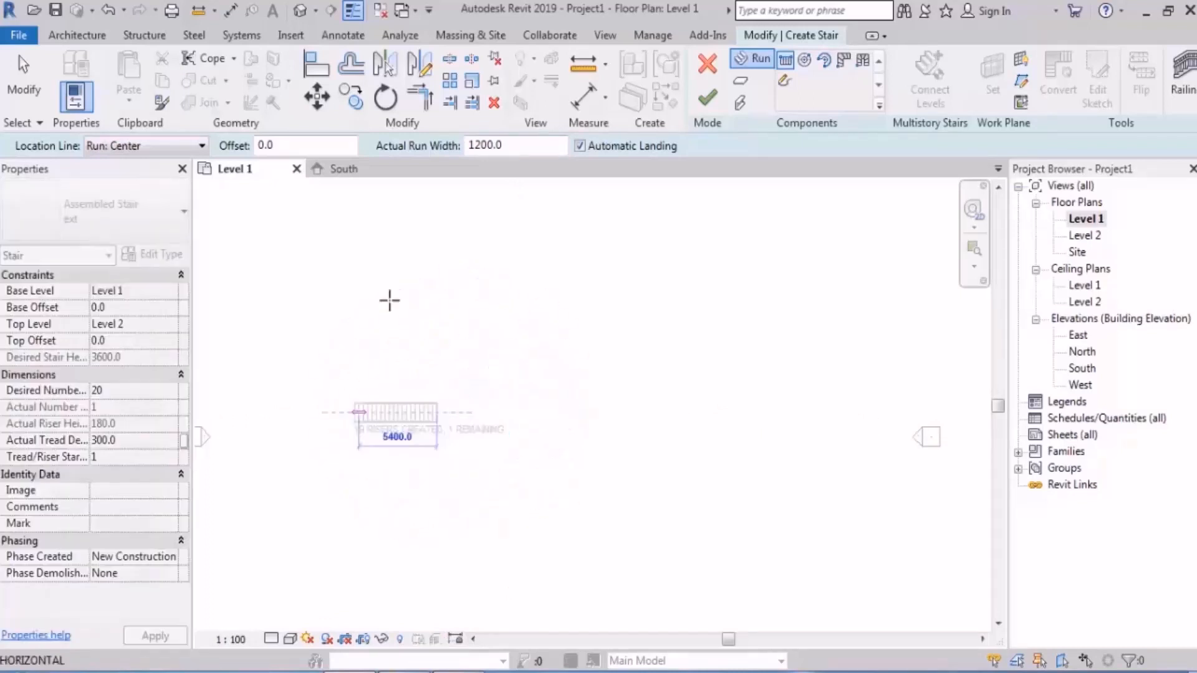
pyautogui.scroll(7, 429, 410)
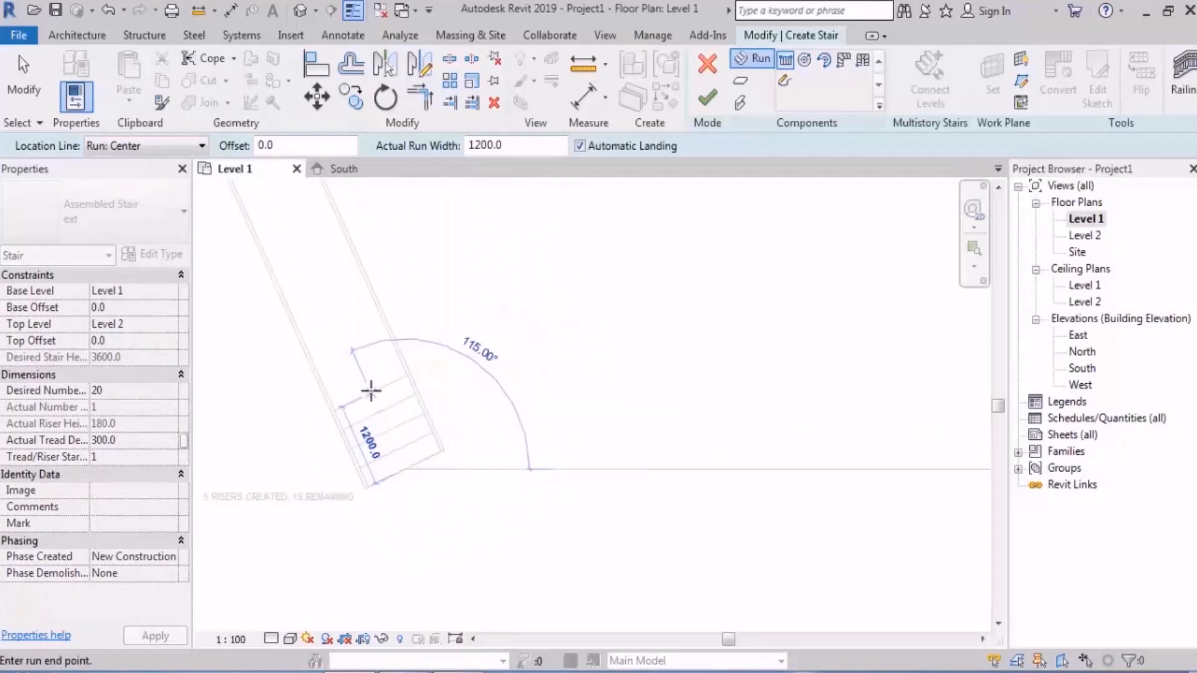
# Set the temporary dimension text size to 16 in the graphics options.
pyautogui.click(19, 35)
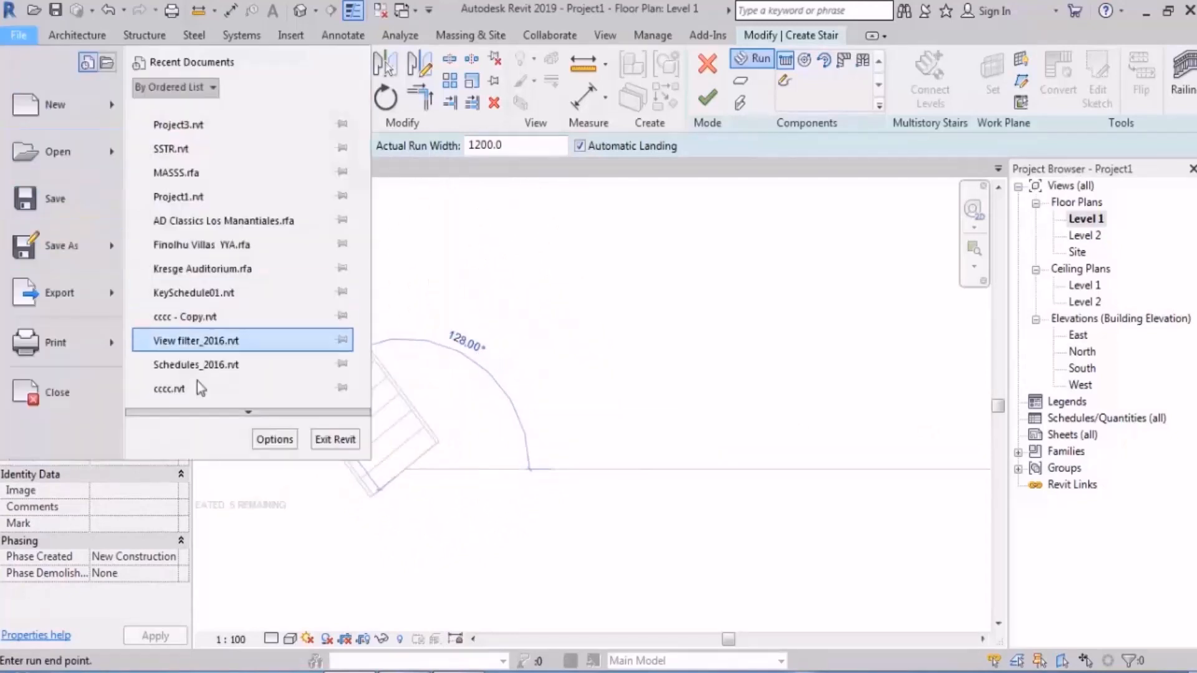
pyautogui.click(275, 440)
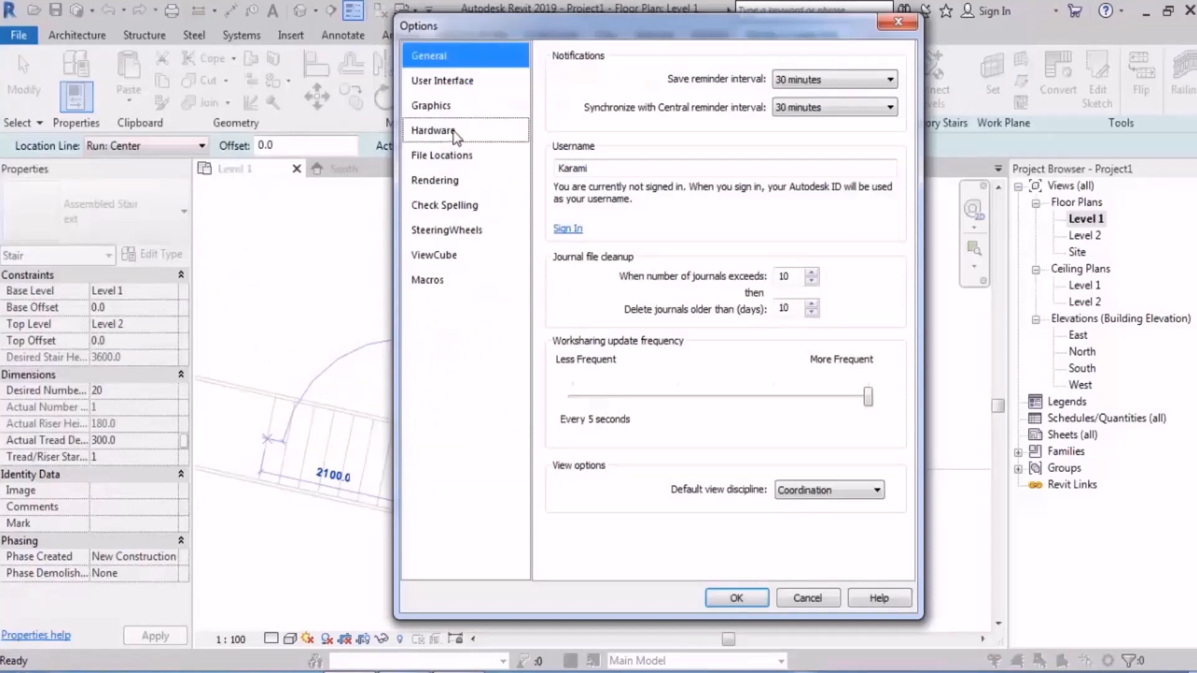
pyautogui.click(441, 107)
pyautogui.click(752, 451)
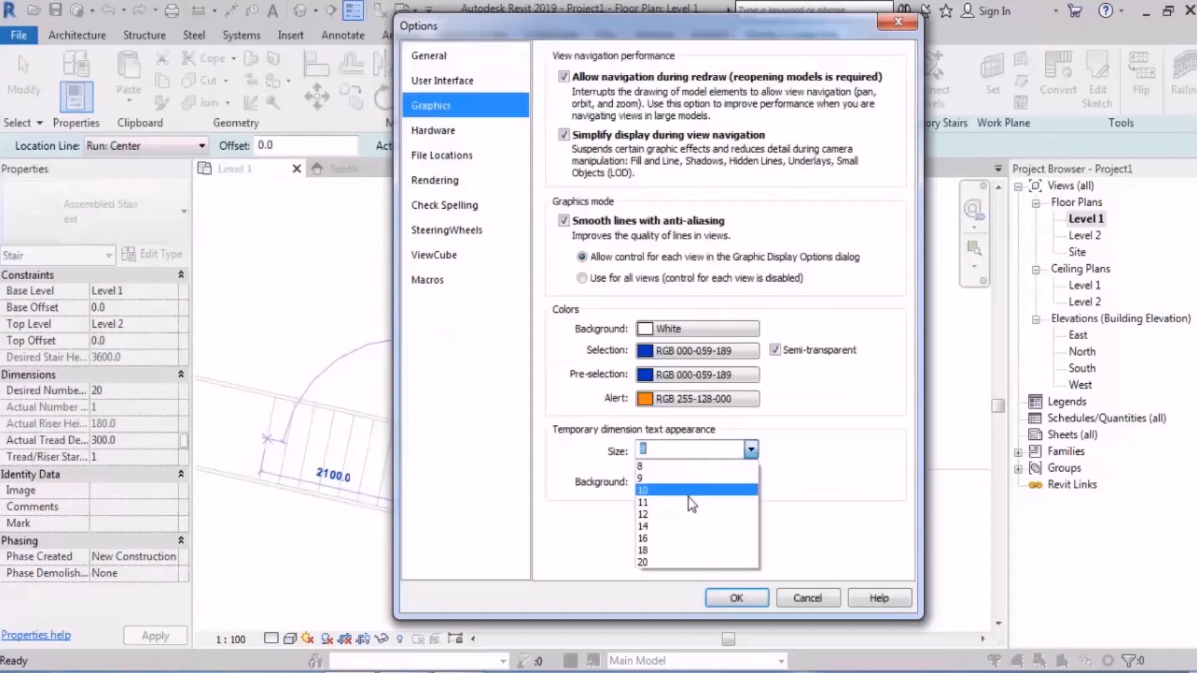
pyautogui.click(670, 539)
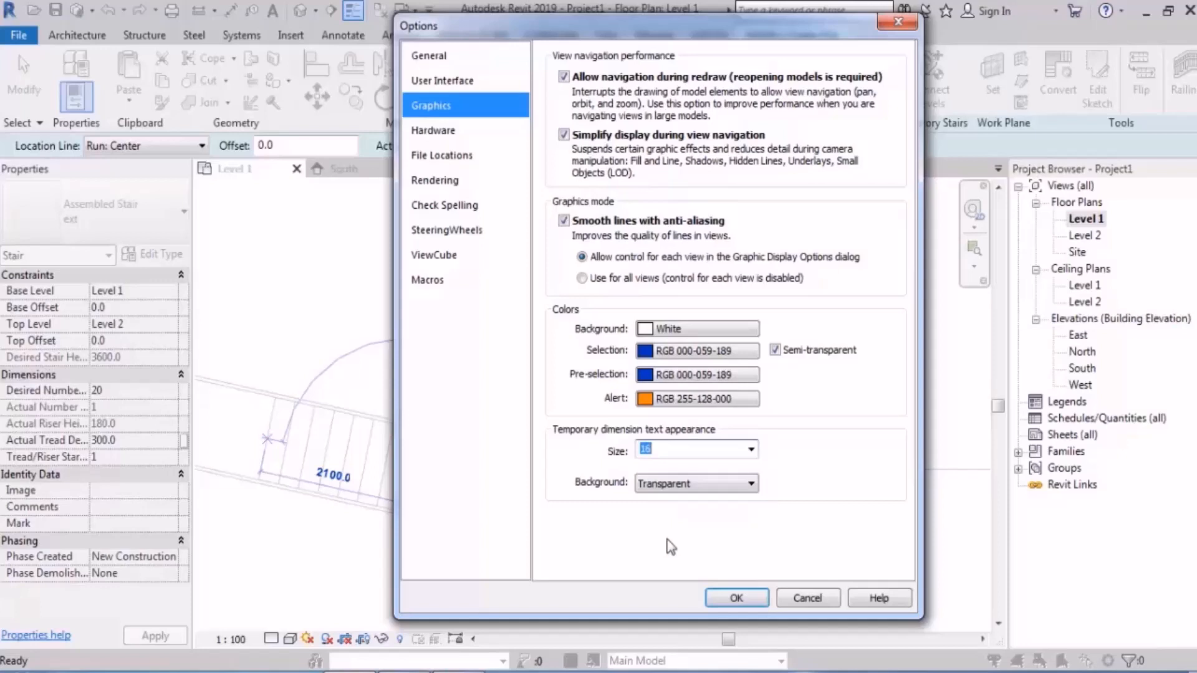
pyautogui.click(736, 597)
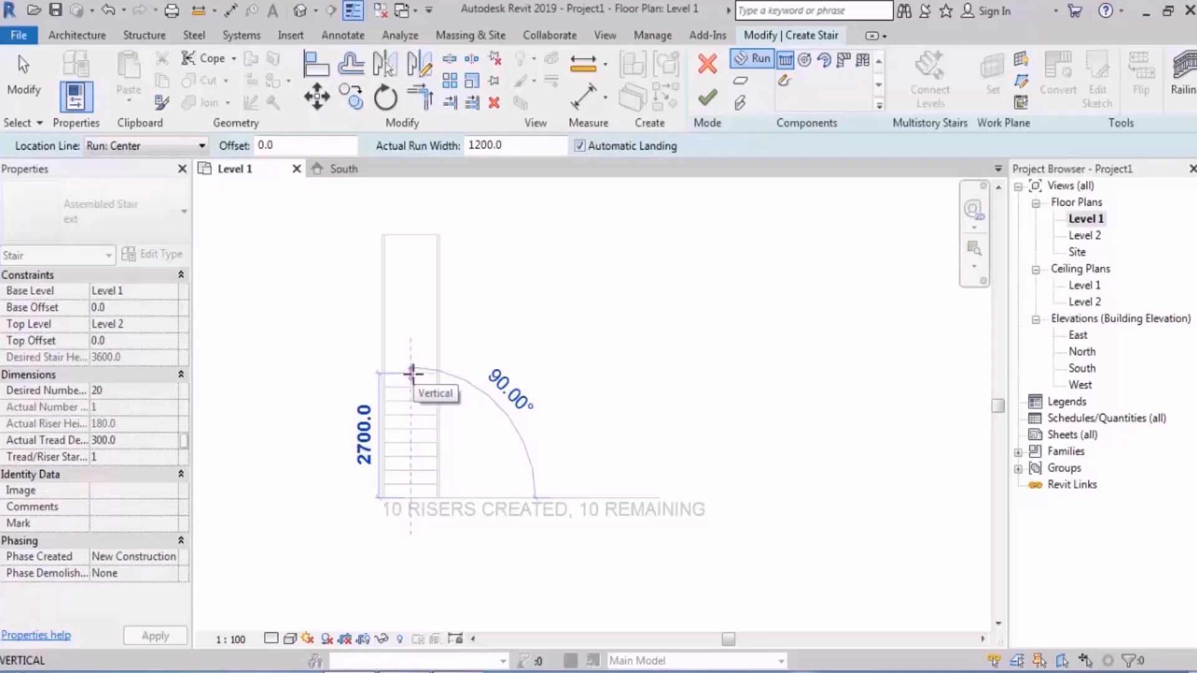
# Try a U-shaped stair with two parallel vertical runs of 10 risers each, the first 2700 mm long, and undo both runs.
pyautogui.click(411, 373)
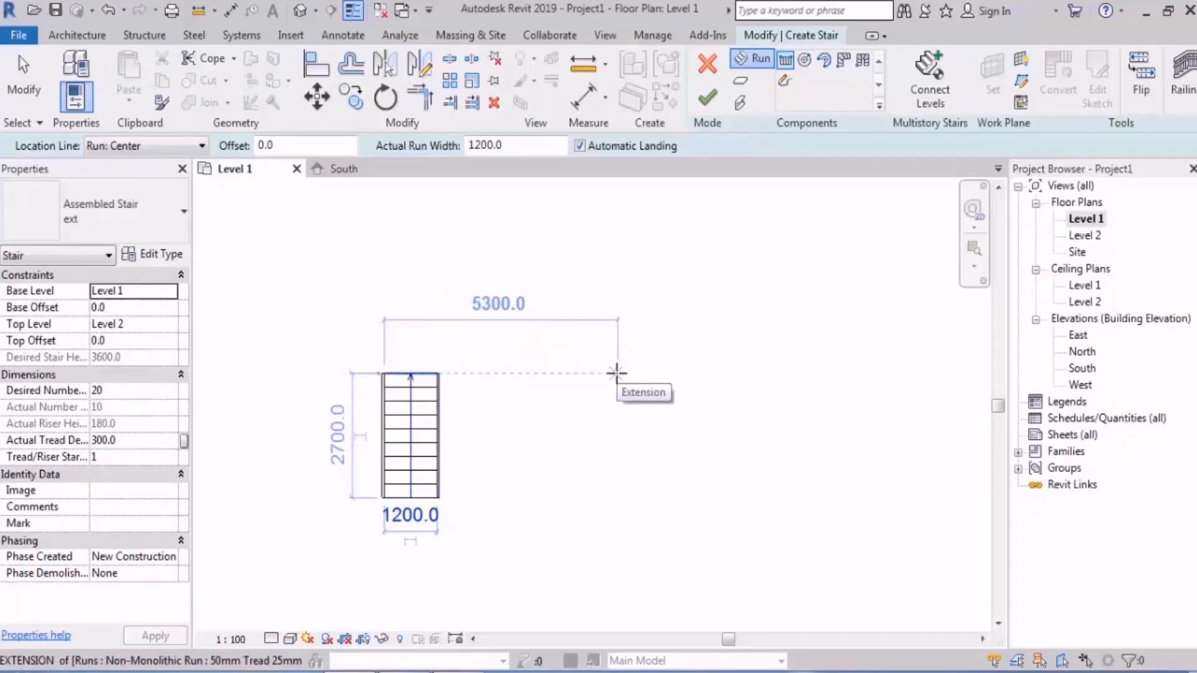
pyautogui.click(569, 375)
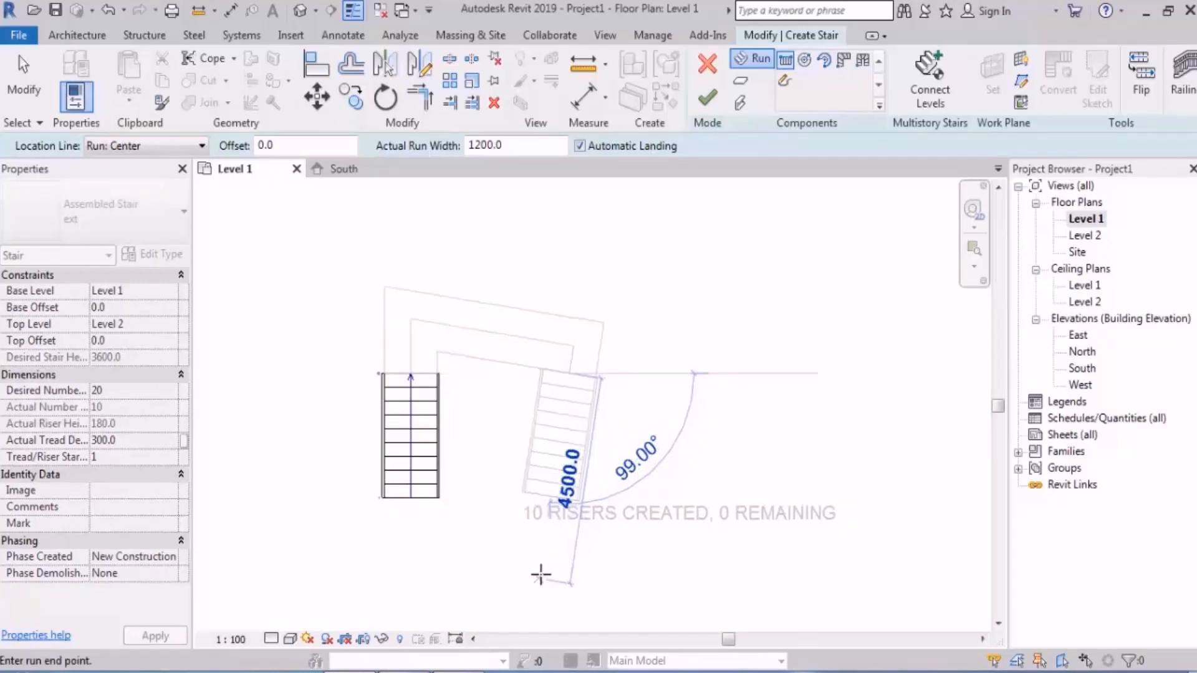
pyautogui.click(568, 577)
pyautogui.press('Escape')
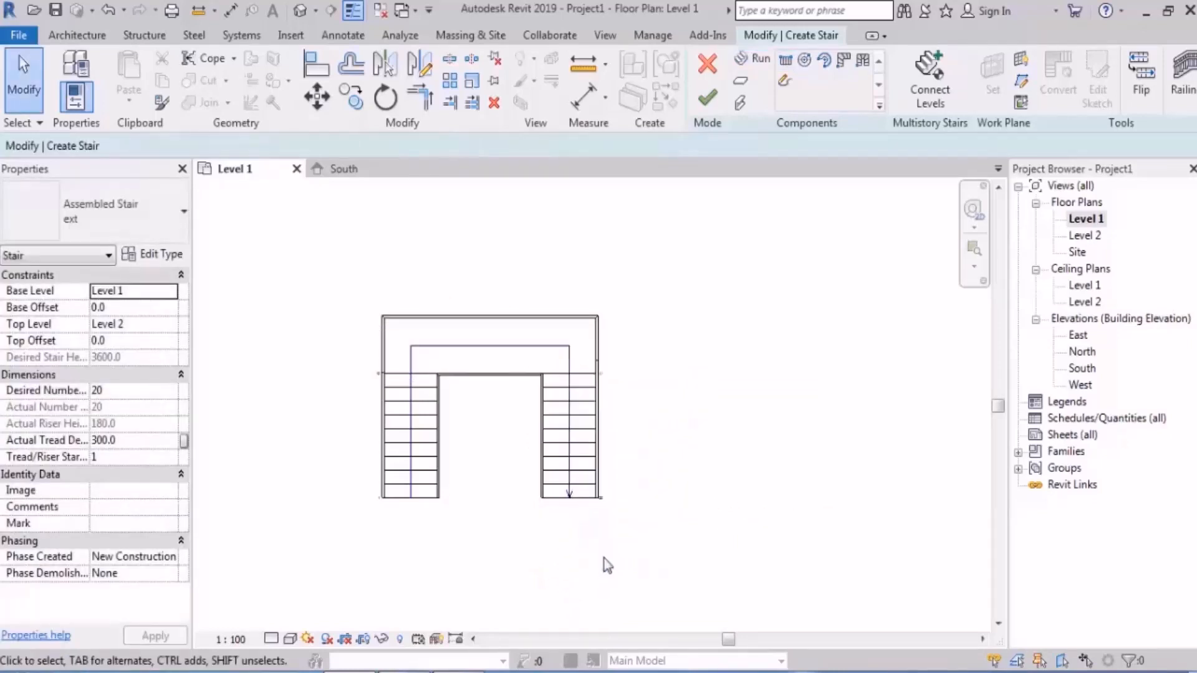
pyautogui.hotkey('ctrl', 'z')
pyautogui.hotkey('ctrl', 'z')
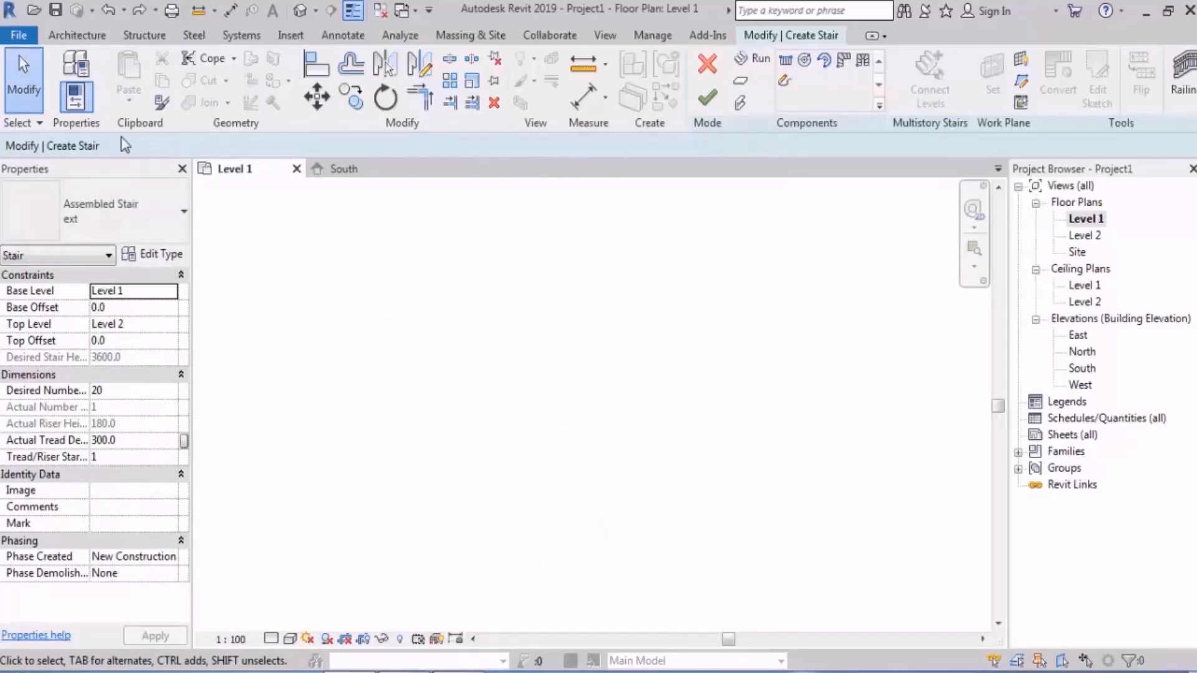
# Draw a vertical first stair run on Level 1, 1200 mm wide and 2700 mm long with 10 risers.
pyautogui.click(762, 62)
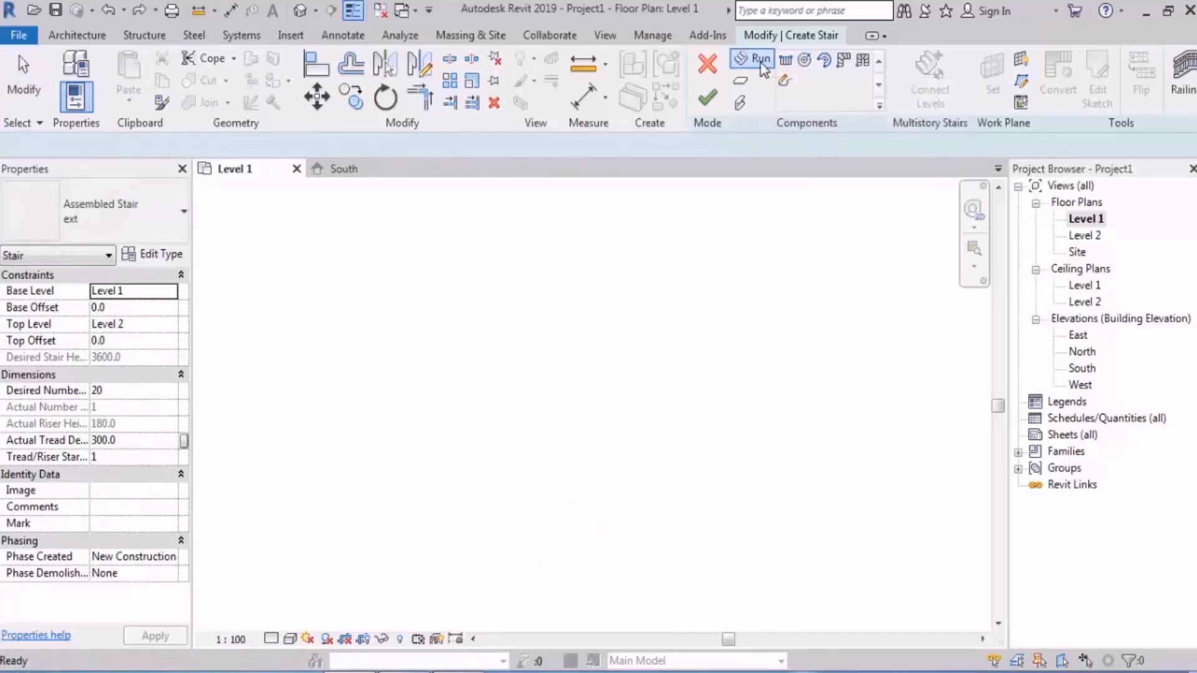
pyautogui.moveTo(513, 151); pyautogui.dragTo(451, 152)
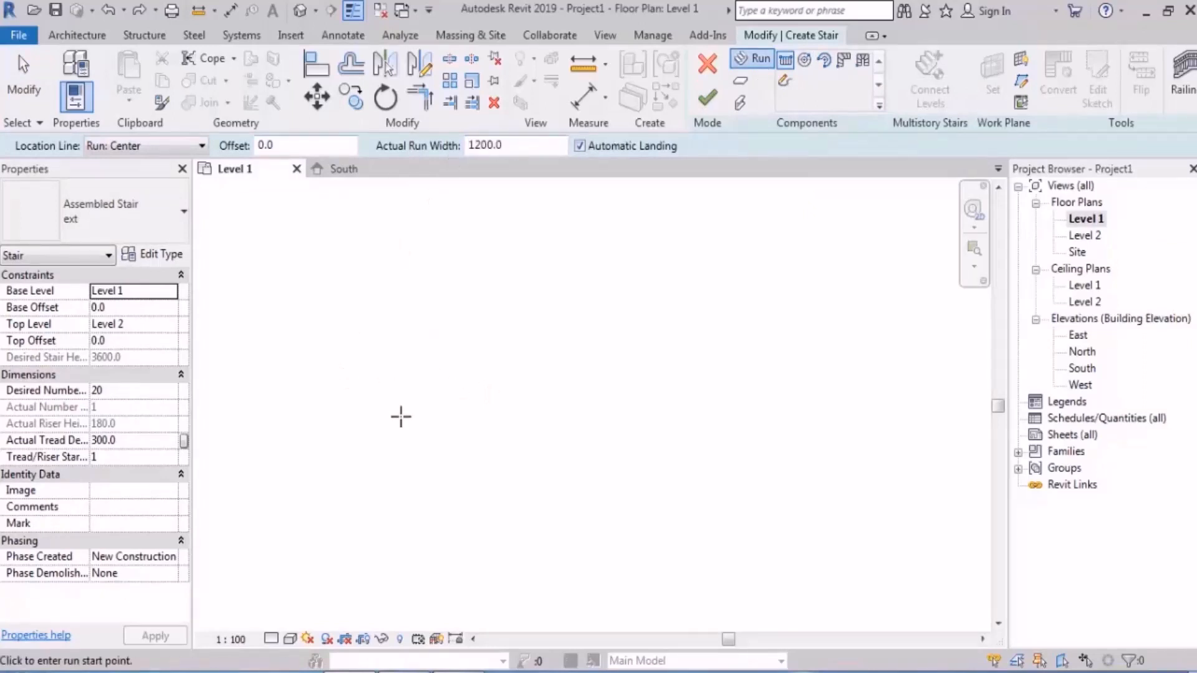
pyautogui.click(395, 475)
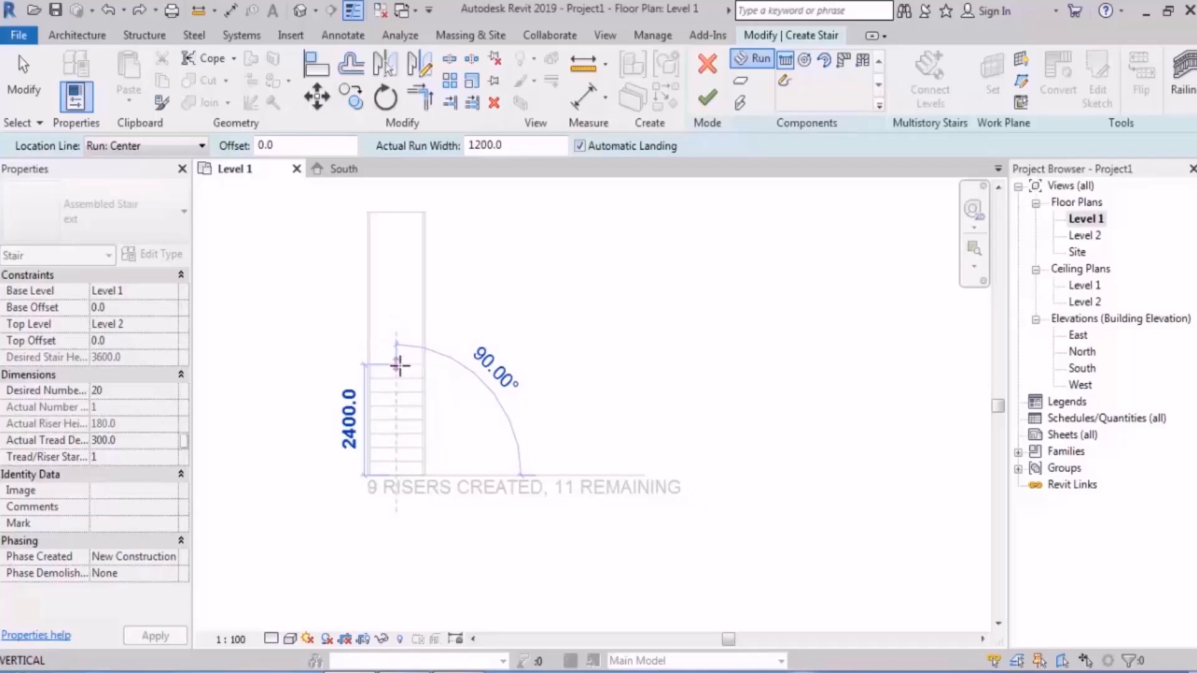
pyautogui.click(400, 349)
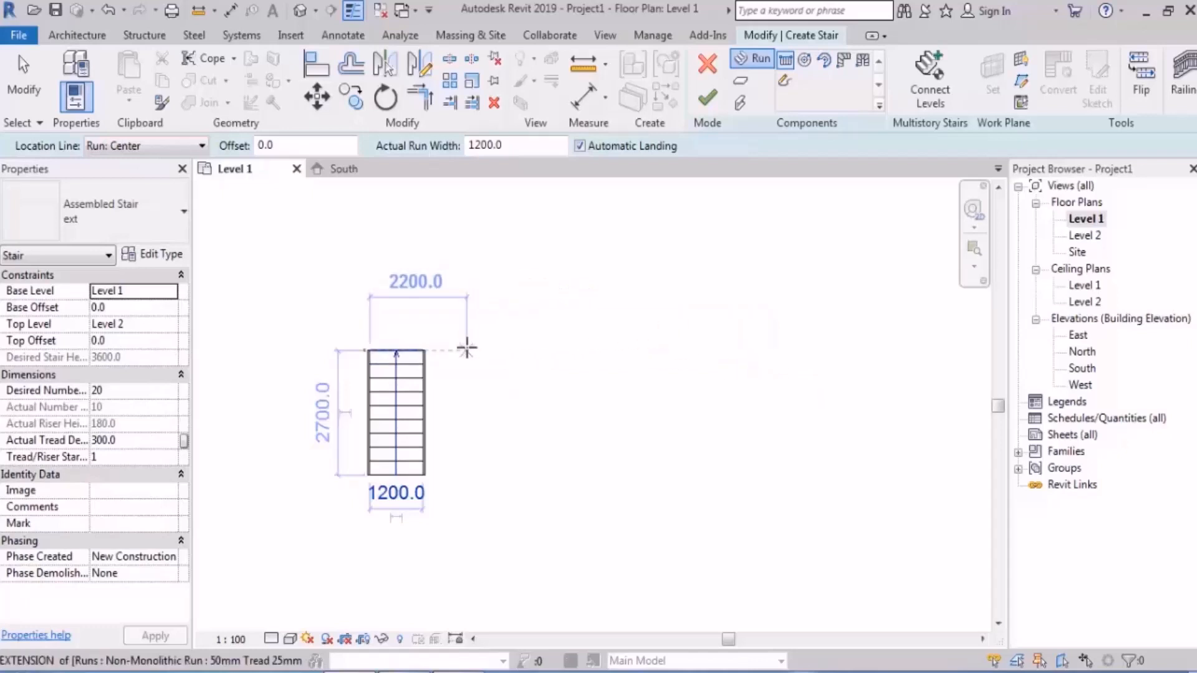
pyautogui.click(552, 349)
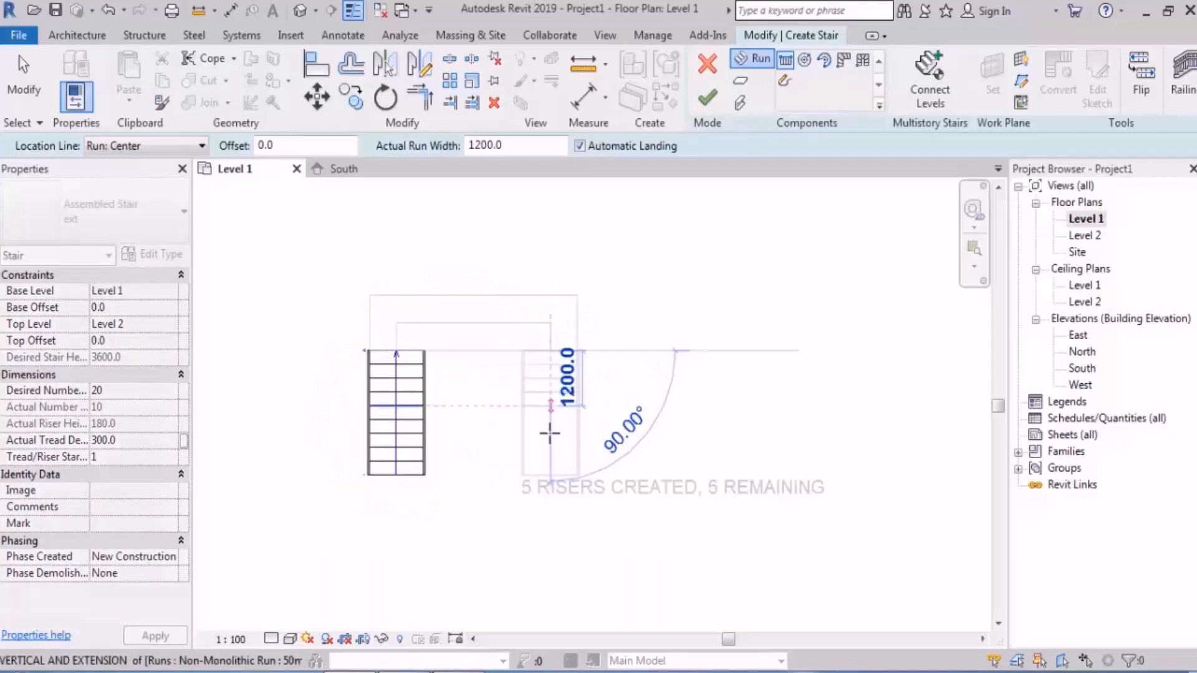
pyautogui.press('Escape')
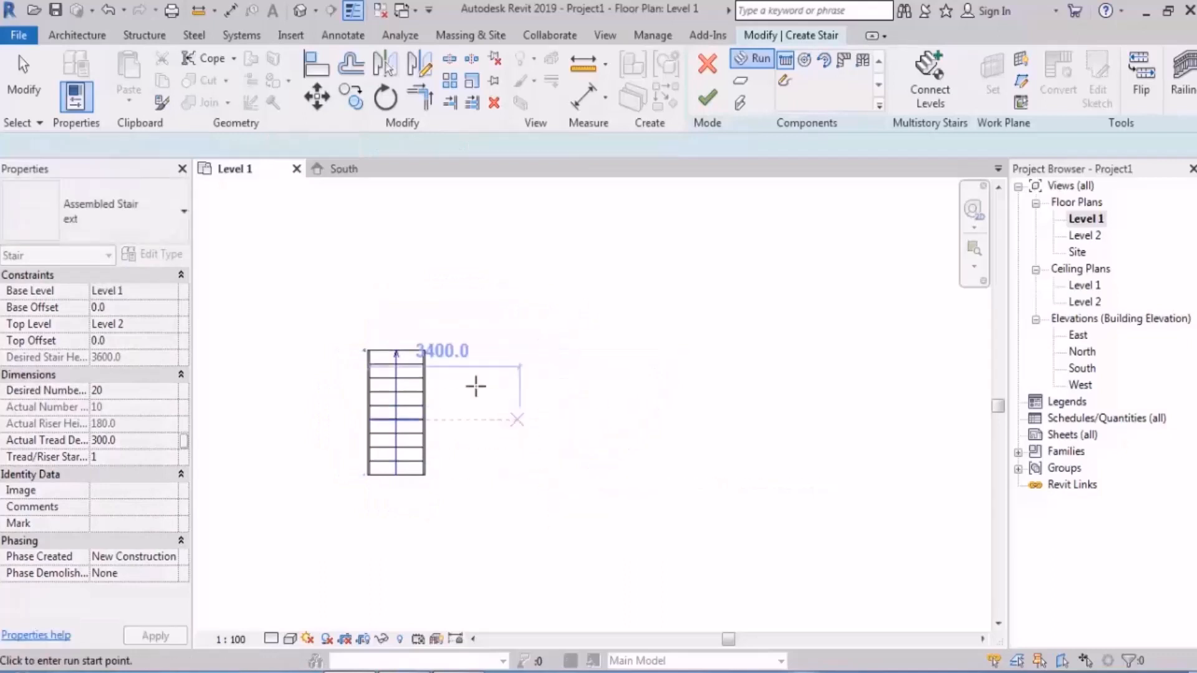
# Draw a parallel return run of 10 risers to the right of the first, joined by an automatic landing, and finish the stair.
pyautogui.click(553, 474)
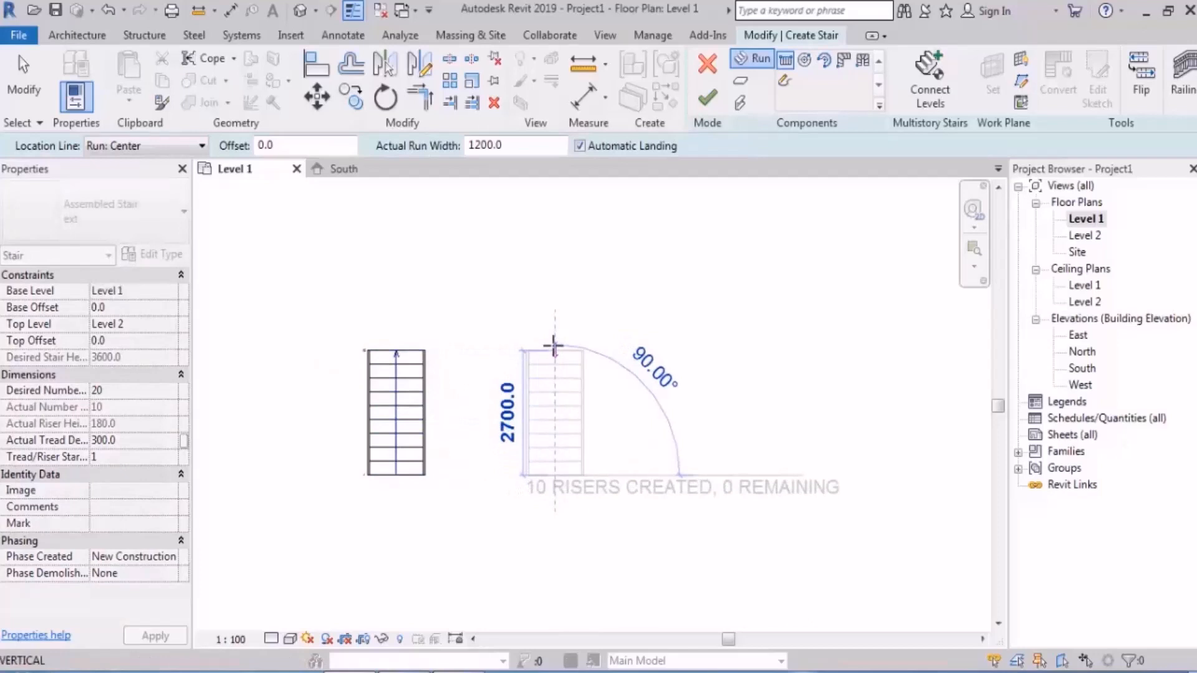
pyautogui.press('Escape')
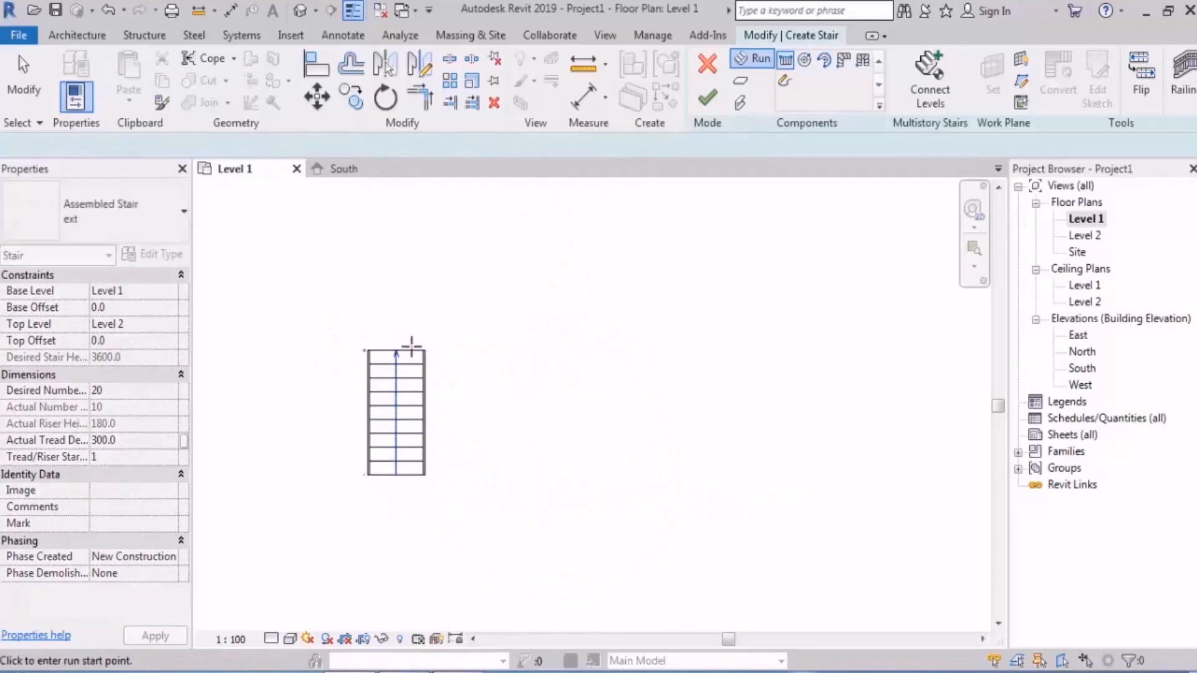
pyautogui.click(550, 350)
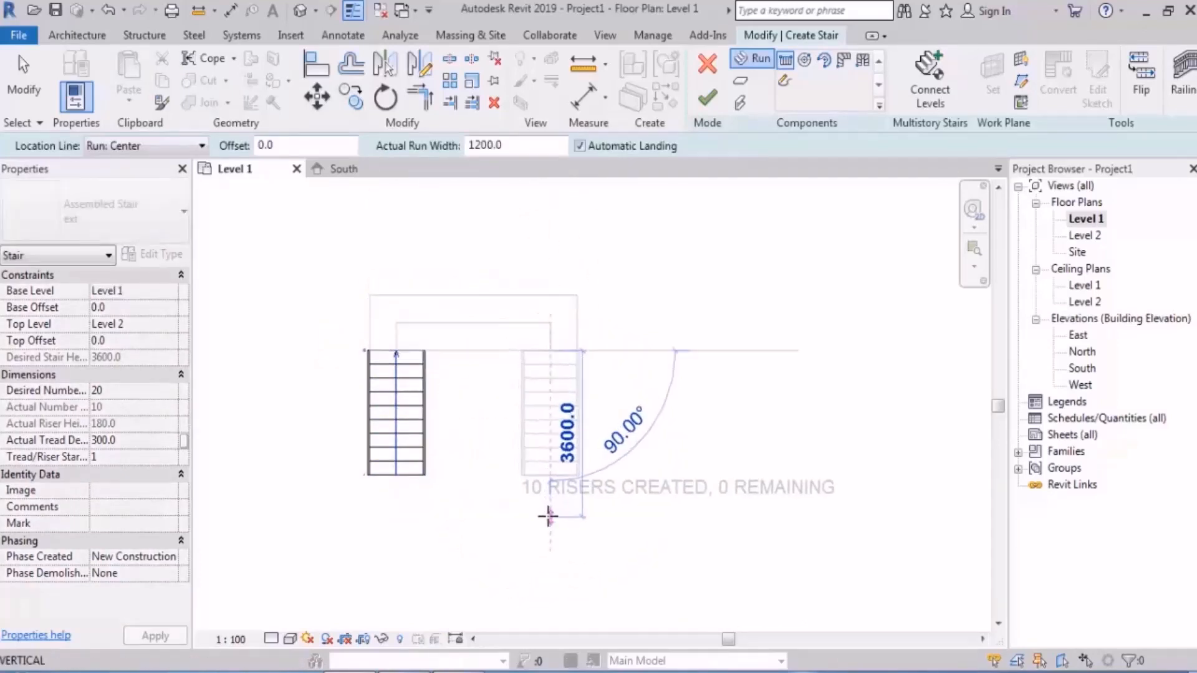
pyautogui.click(549, 516)
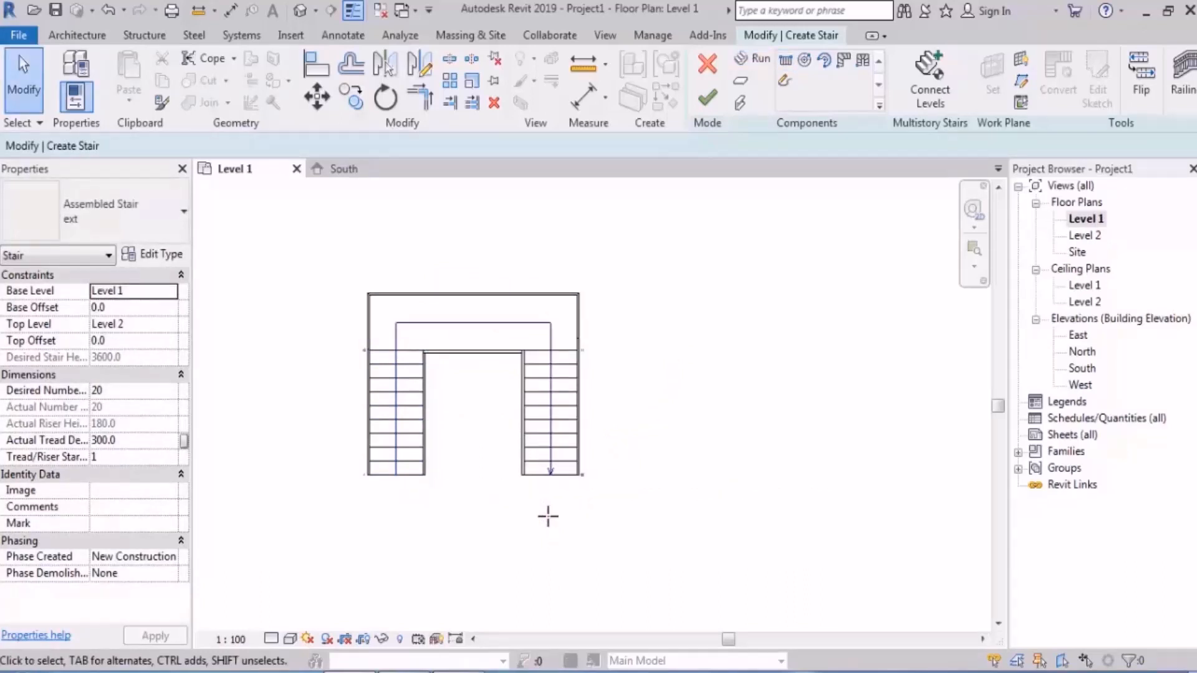
pyautogui.click(707, 99)
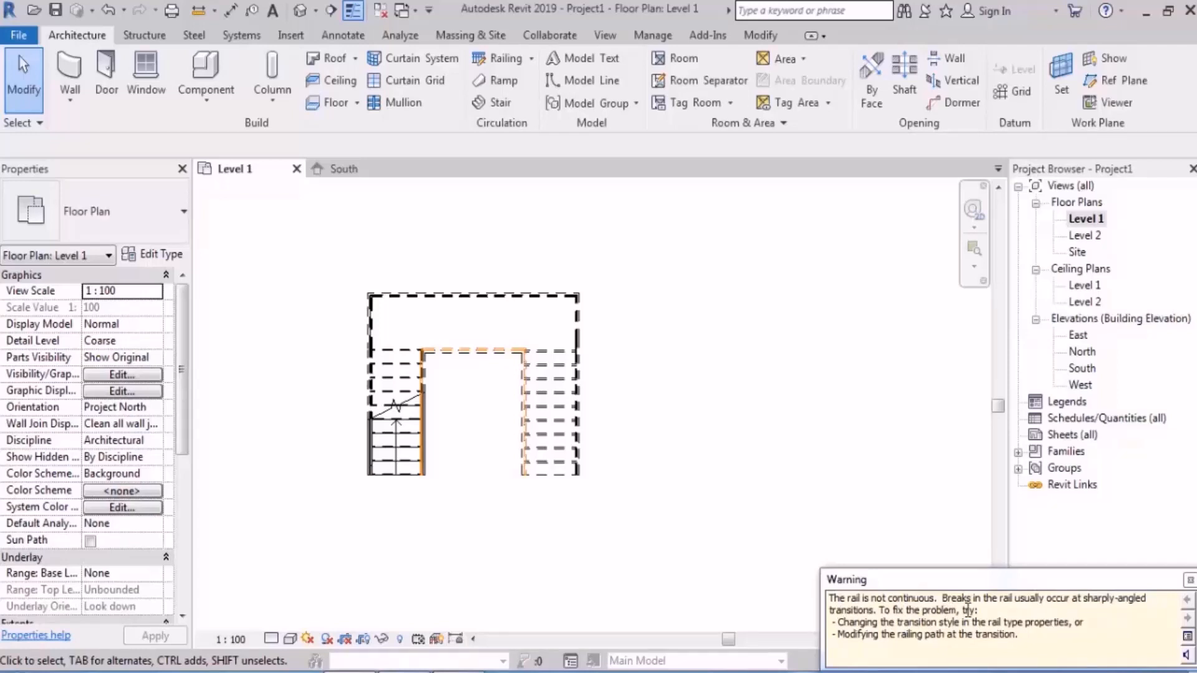
pyautogui.click(1189, 580)
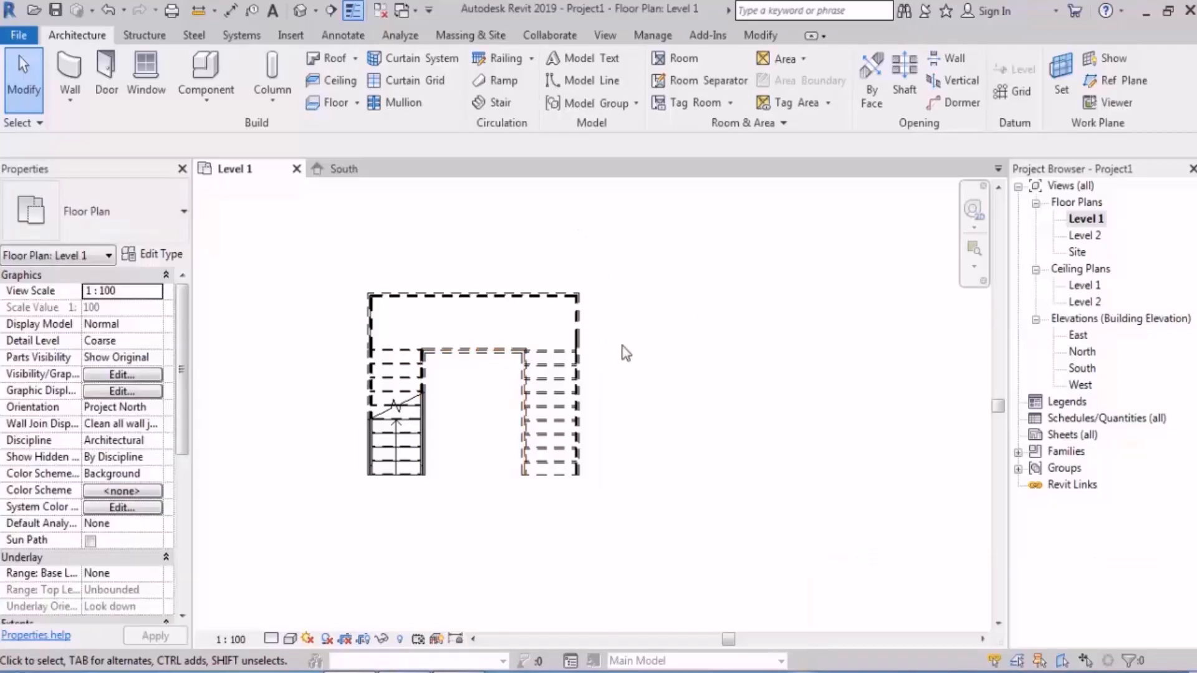
# Examine the finished U-shaped stair and its railings in the 3D view and return to the Level 1 floor plan.
pyautogui.click(301, 10)
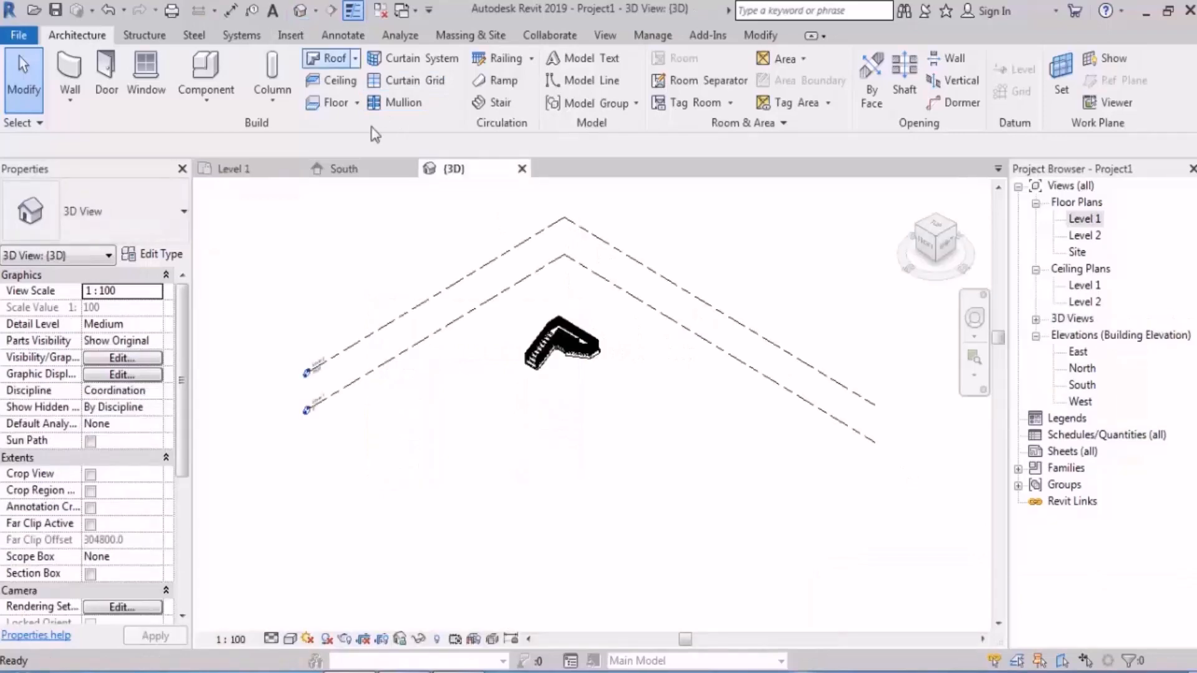
pyautogui.scroll(4, 569, 344)
pyautogui.keyDown('shift'); pyautogui.moveTo(577, 357); pyautogui.dragTo(409, 420, button='middle'); pyautogui.keyUp('shift')
pyautogui.moveTo(624, 340); pyautogui.dragTo(591, 396, button='middle')
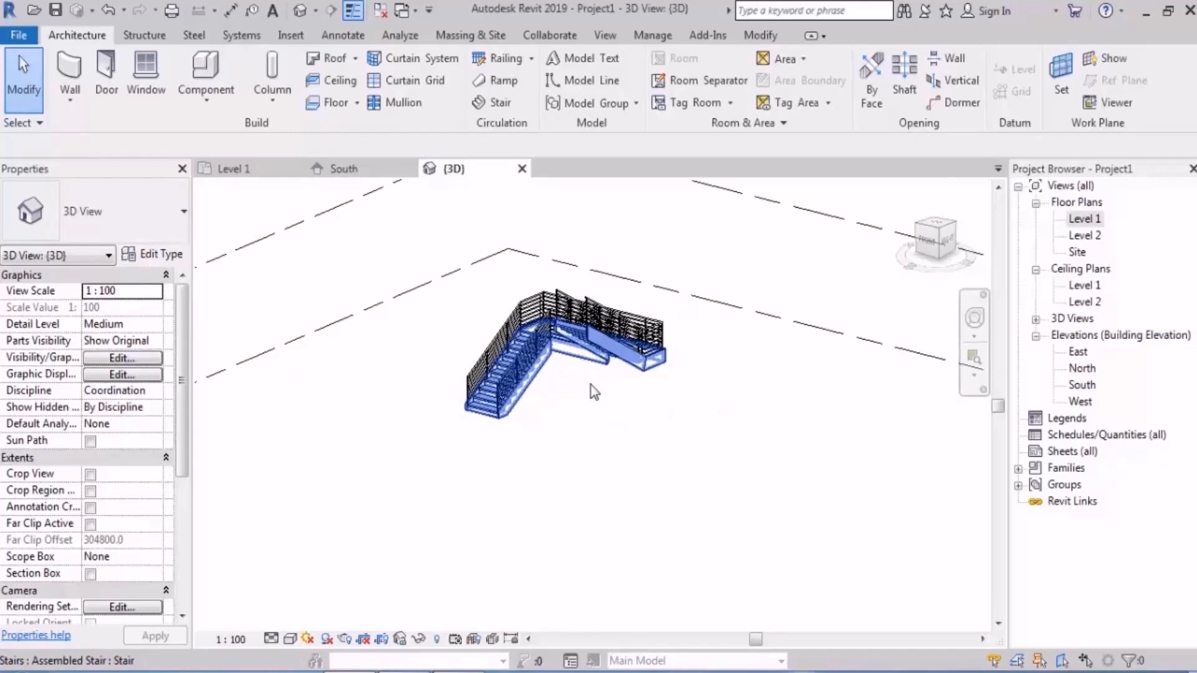
pyautogui.doubleClick(1085, 220)
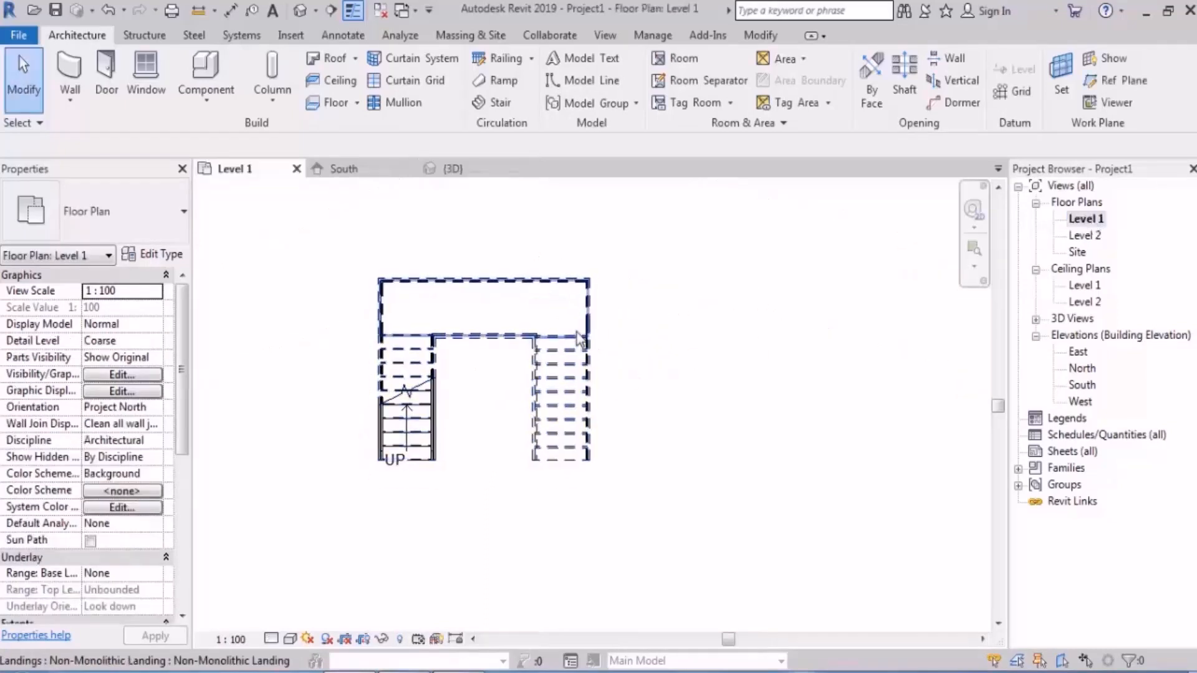
# Undo the stair's completion and its second run, back to the single first run in stair editing.
pyautogui.doubleClick(573, 359)
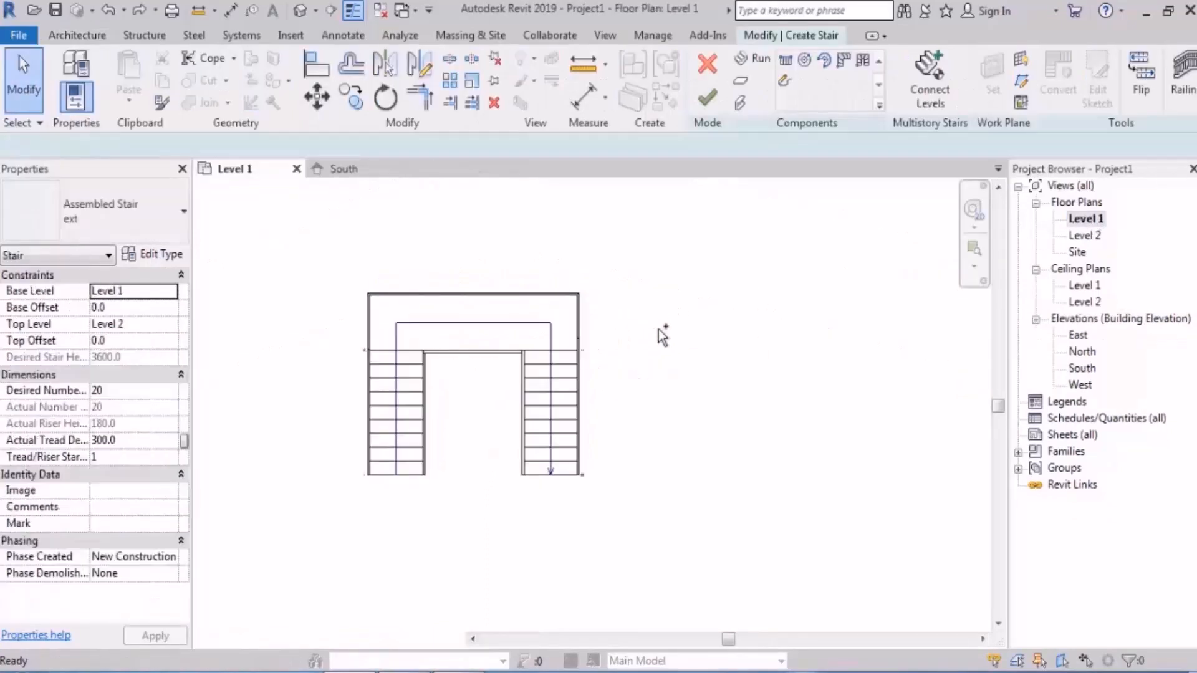
pyautogui.hotkey('ctrl', 'z')
pyautogui.moveTo(570, 368); pyautogui.dragTo(657, 323, button='middle')
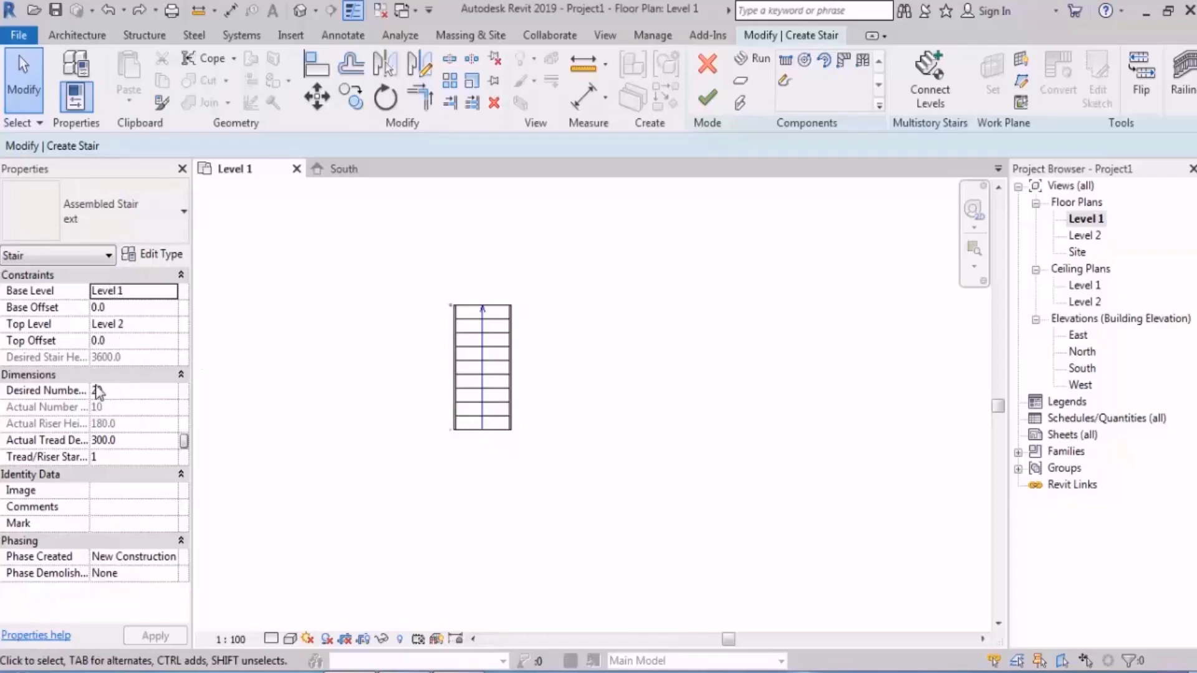
# Widen the Properties palette so the stair's full parameter names are readable.
pyautogui.moveTo(88, 372); pyautogui.dragTo(218, 372)
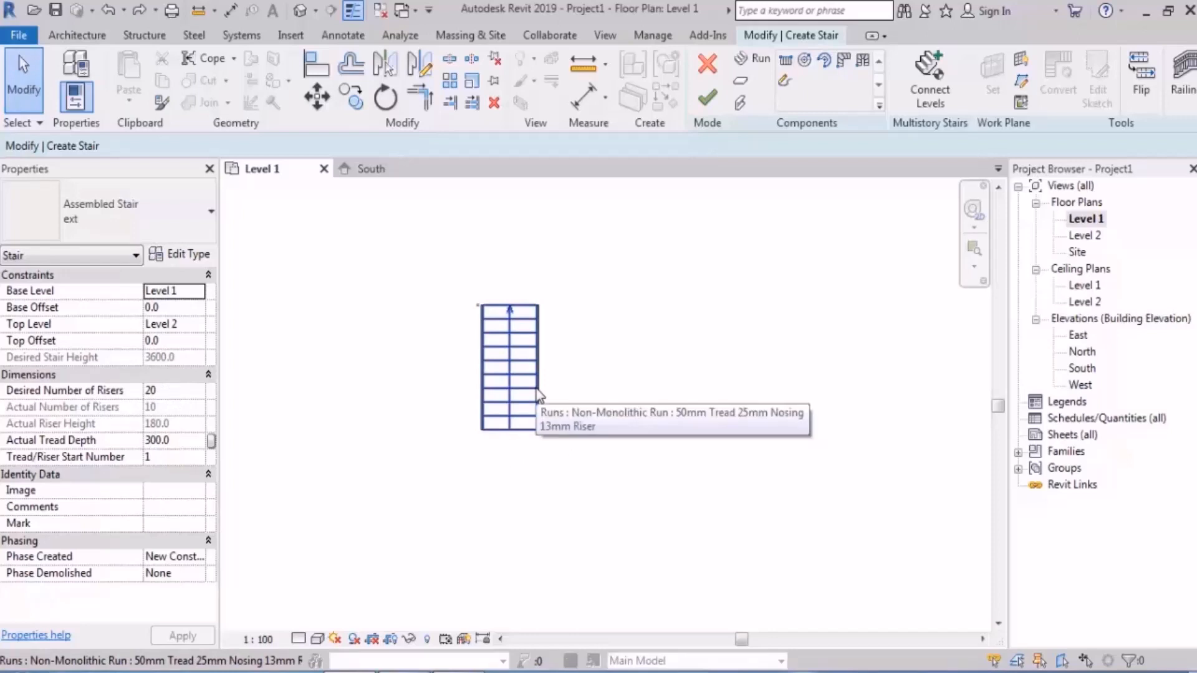
pyautogui.scroll(2, 552, 402)
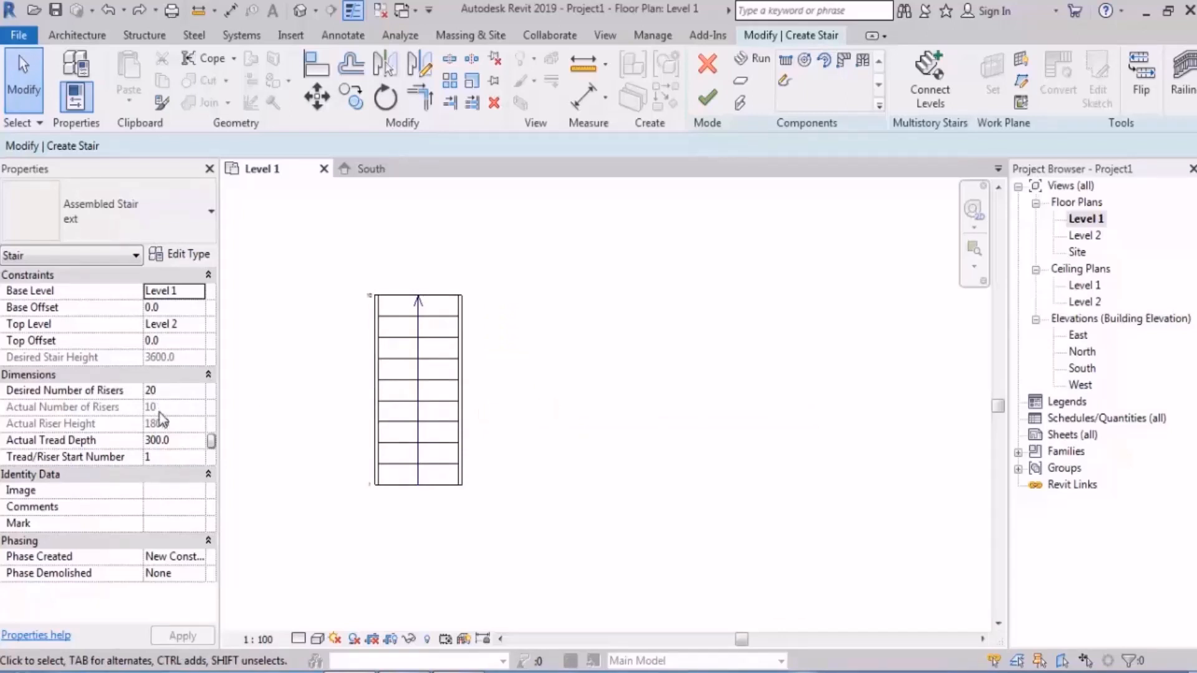
pyautogui.moveTo(586, 381); pyautogui.dragTo(608, 377, button='middle')
pyautogui.moveTo(631, 301); pyautogui.dragTo(637, 311, button='middle')
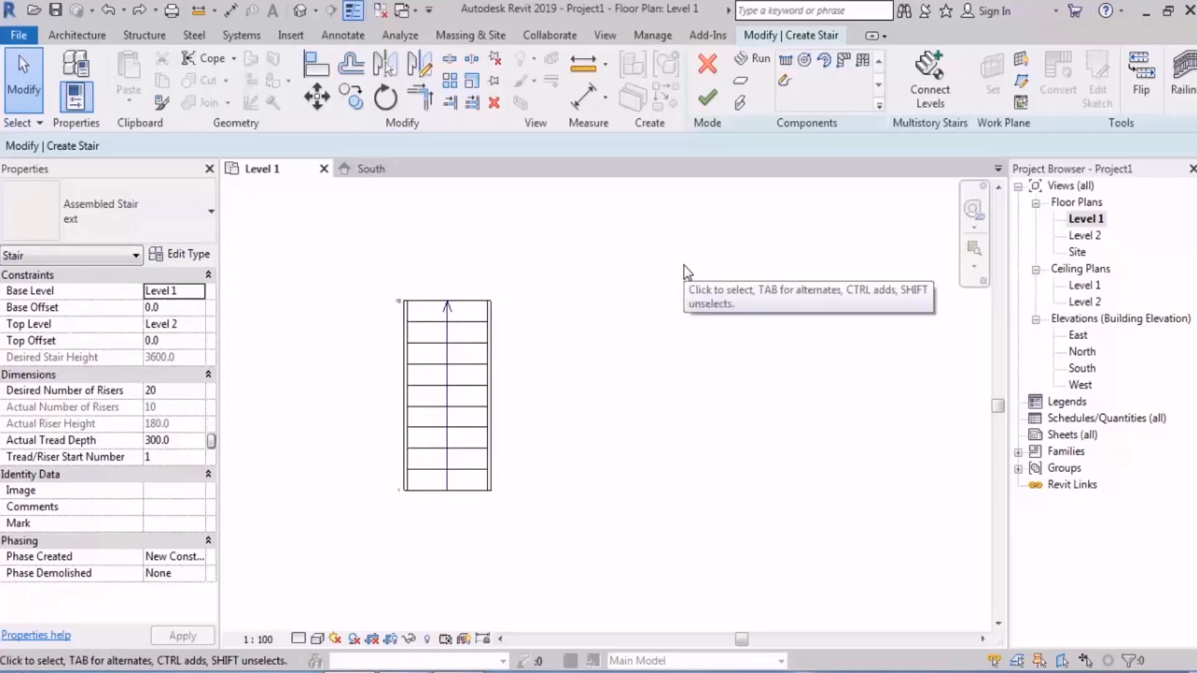
pyautogui.click(753, 58)
pyautogui.moveTo(599, 296); pyautogui.dragTo(531, 294, button='middle')
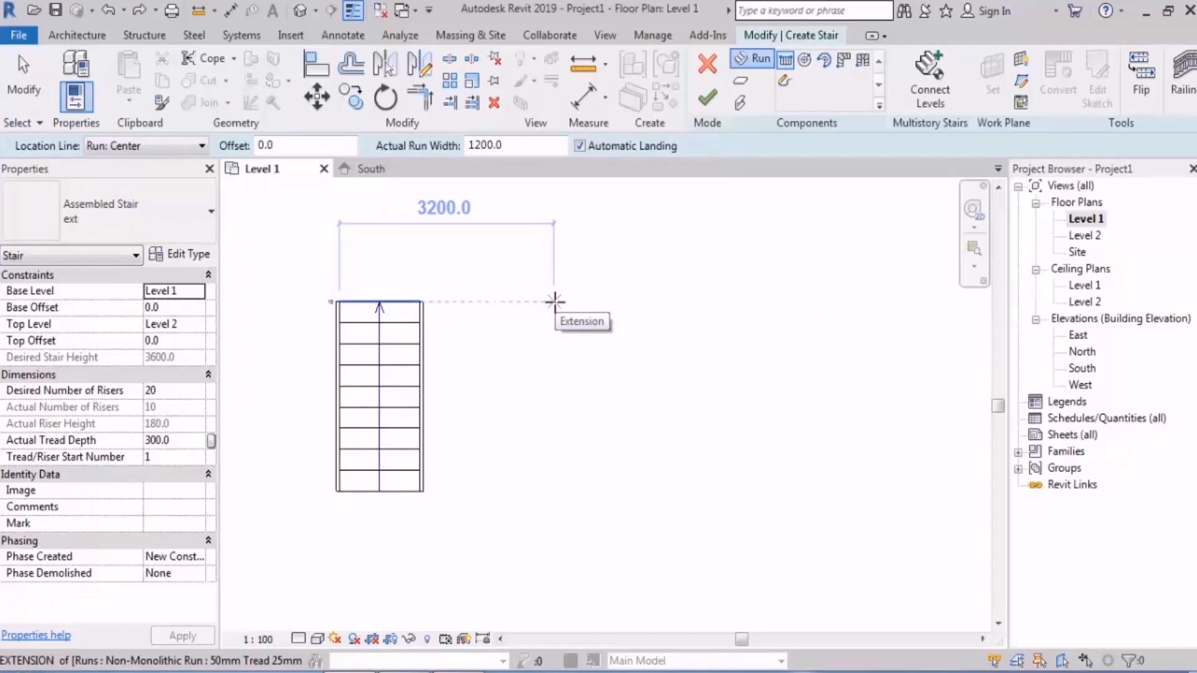
pyautogui.click(555, 302)
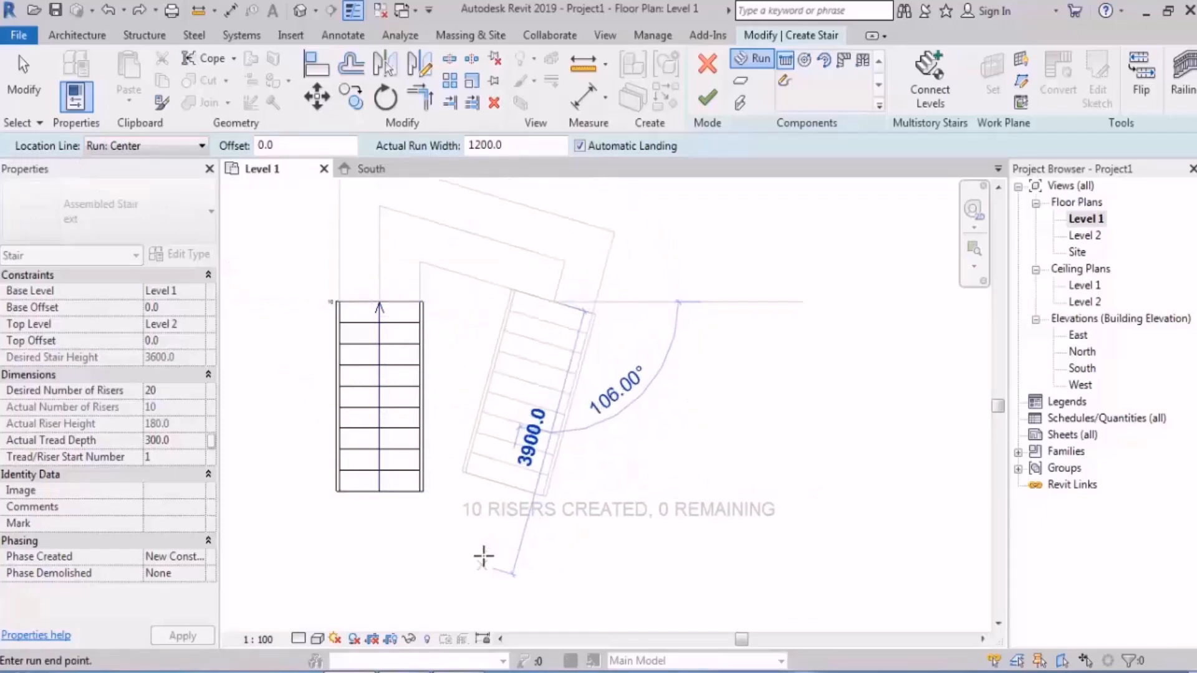
pyautogui.click(173, 146)
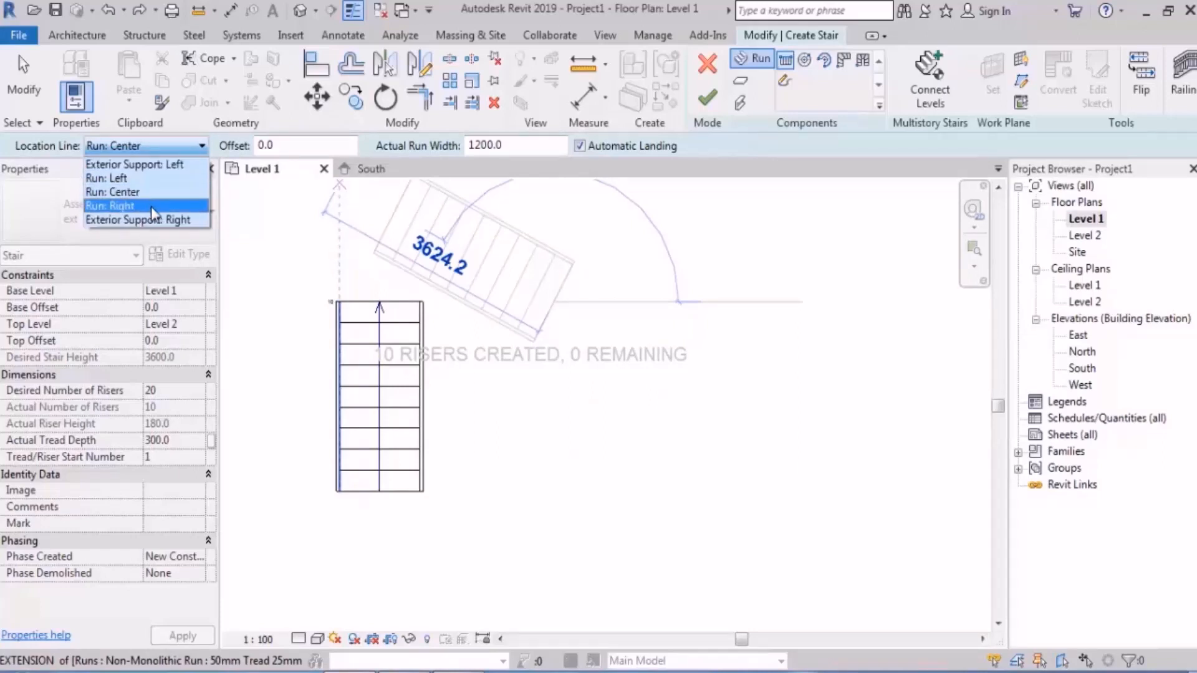
pyautogui.click(619, 465)
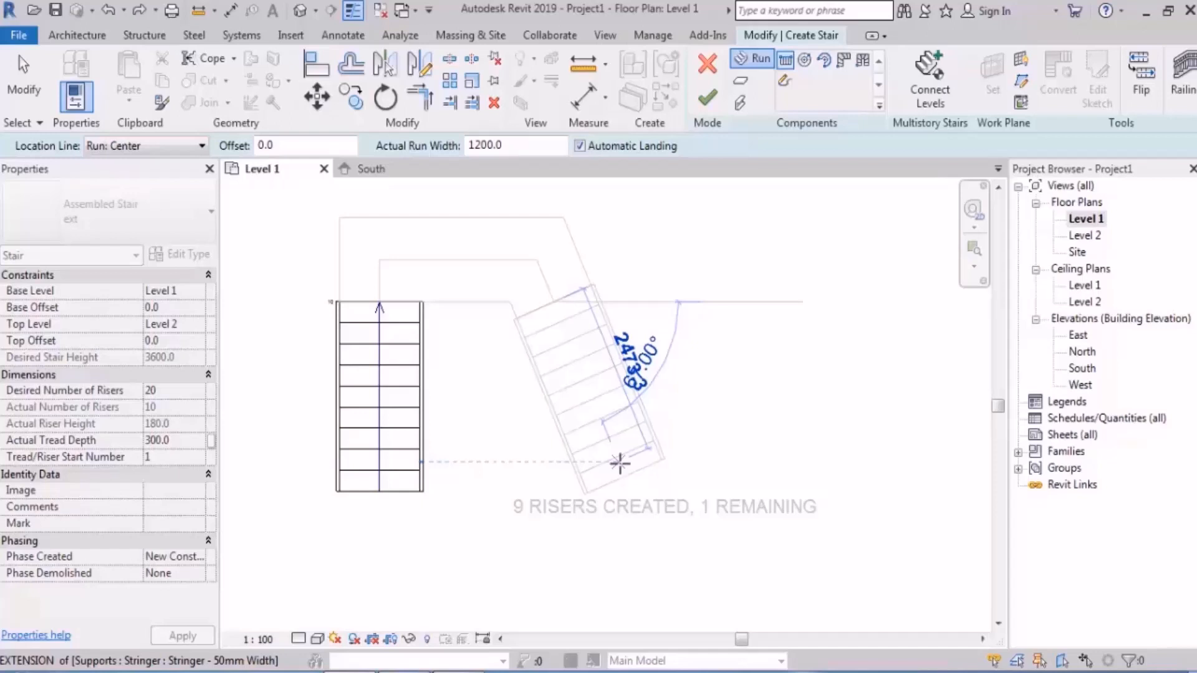
pyautogui.press('Escape')
pyautogui.press('Escape')
# Replace the existing run with a vertical one, 1200 mm wide and 2700 mm long with 10 risers, using location line Run: Right.
pyautogui.moveTo(289, 552); pyautogui.dragTo(290, 556)
pyautogui.press('Delete')
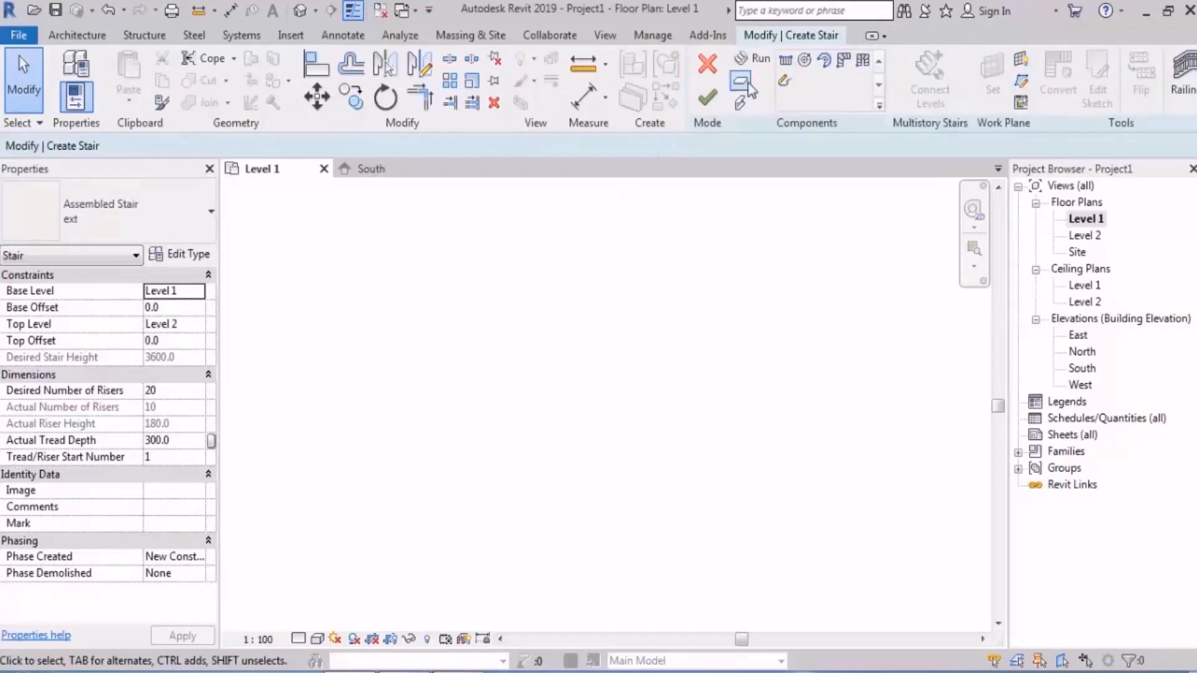
pyautogui.click(753, 58)
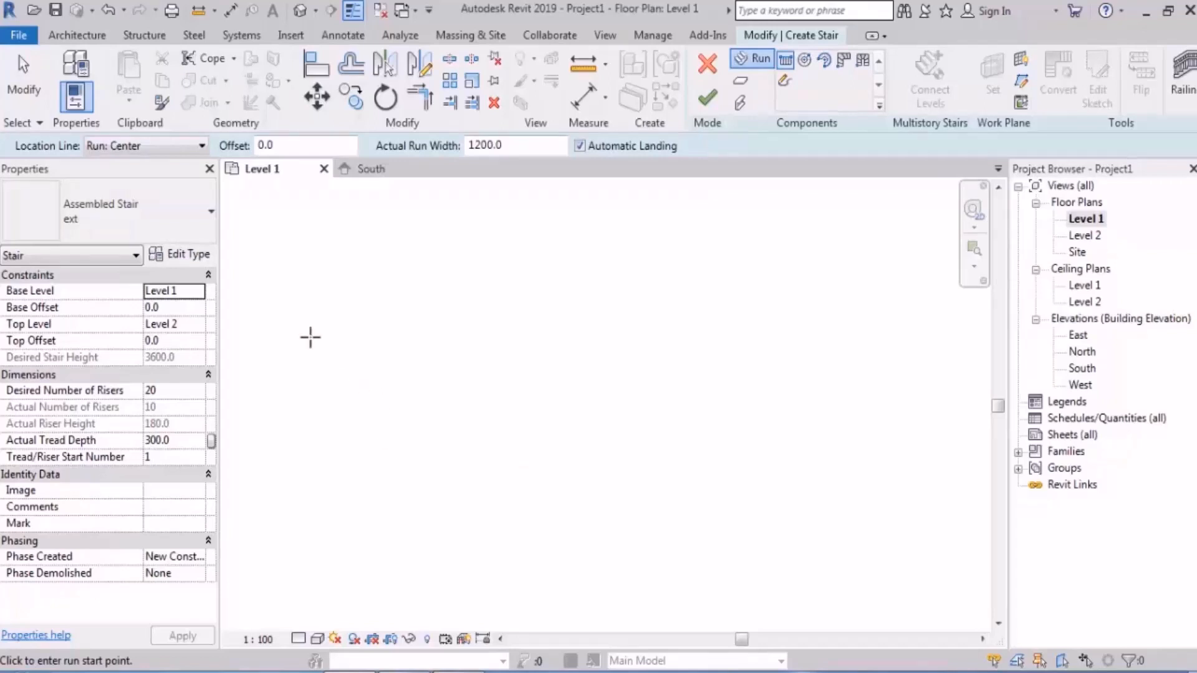
pyautogui.click(124, 155)
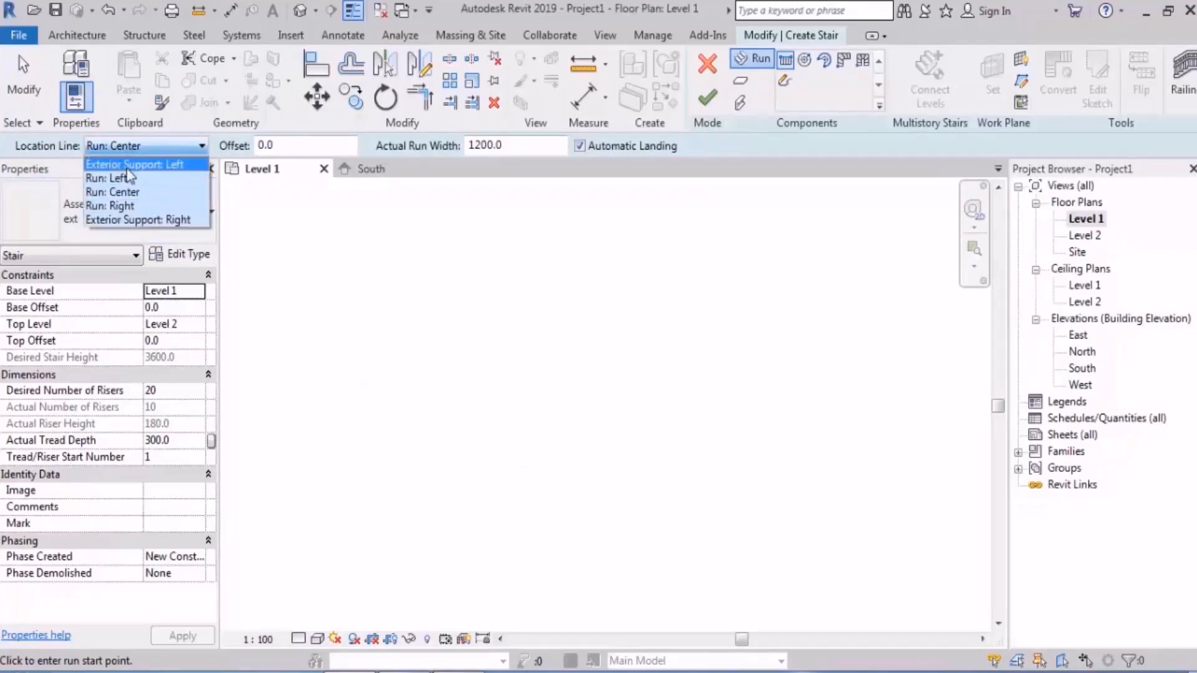
pyautogui.click(134, 206)
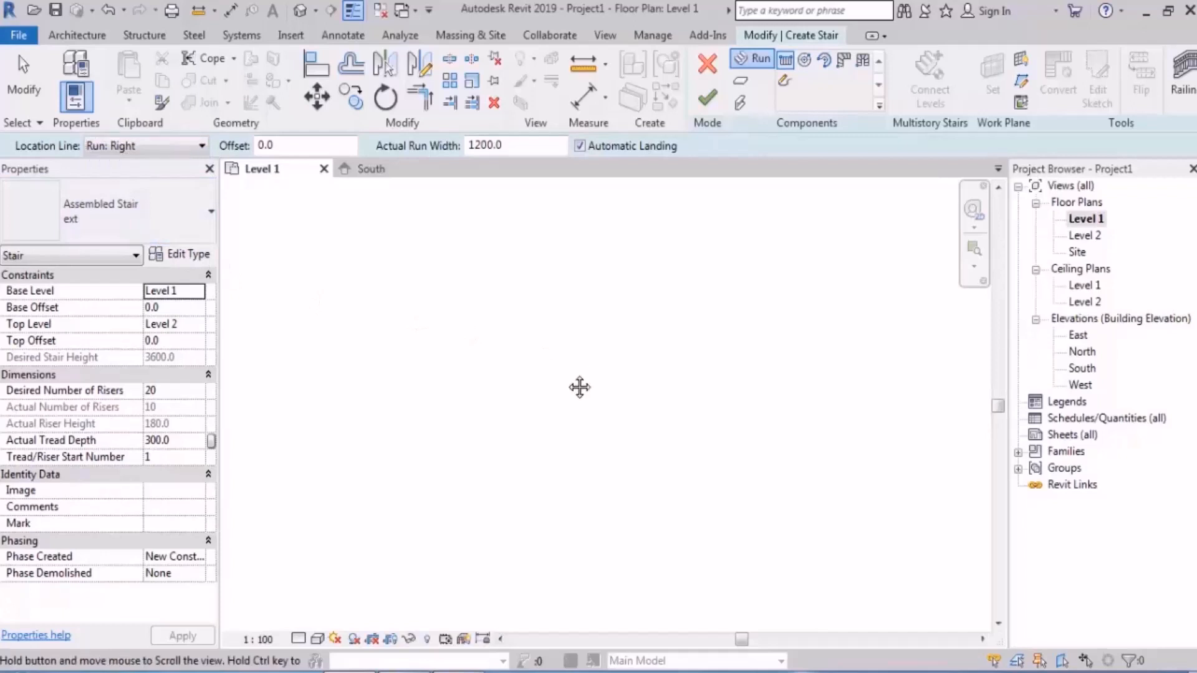
pyautogui.click(456, 500)
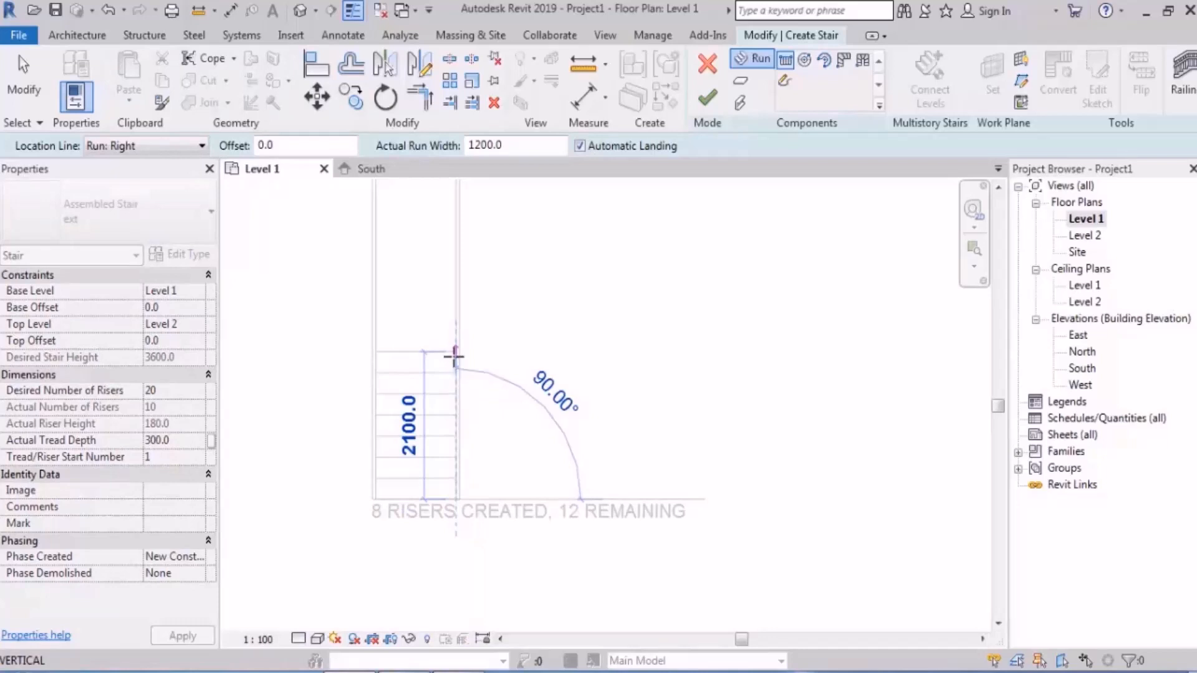
pyautogui.click(454, 314)
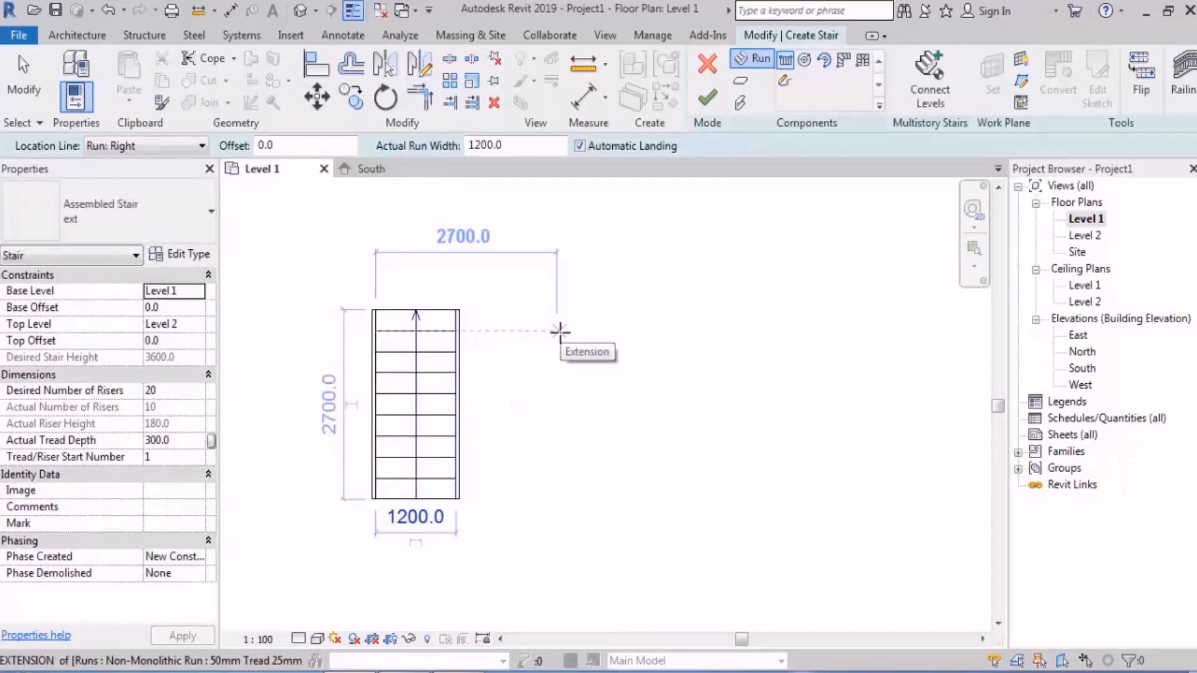
# Examine the right-hand stringer and its boundary with the run in the Level 1 plan and the 3D view.
pyautogui.scroll(5, 493, 430)
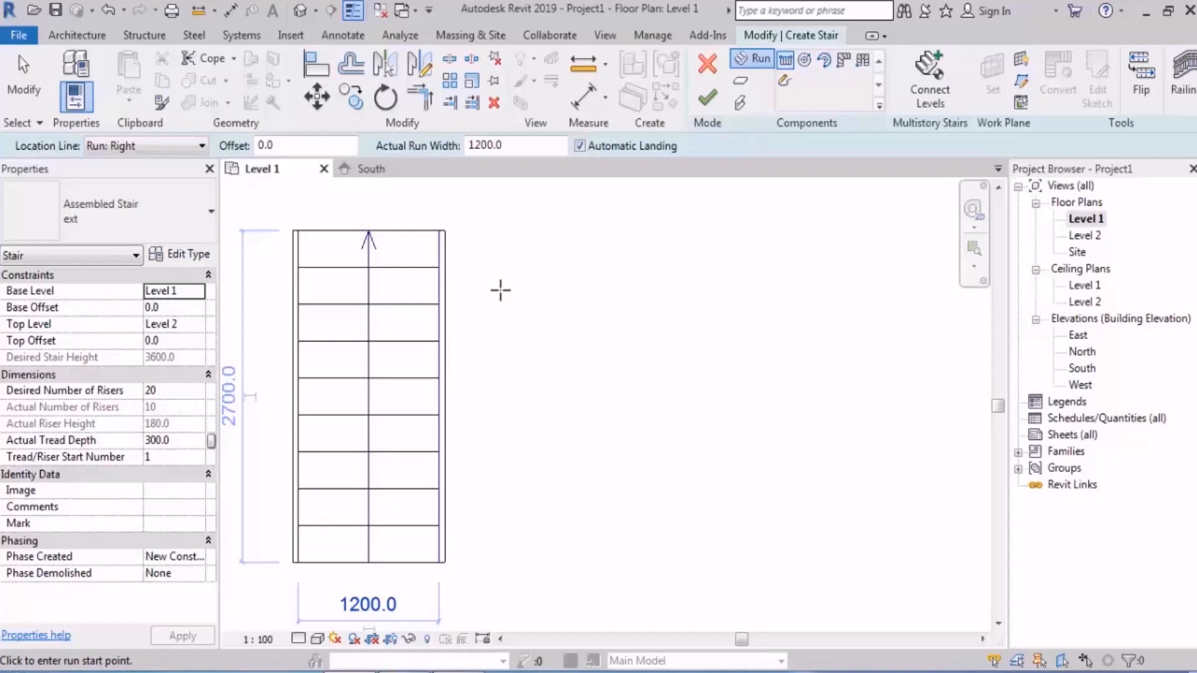
pyautogui.scroll(1, 484, 264)
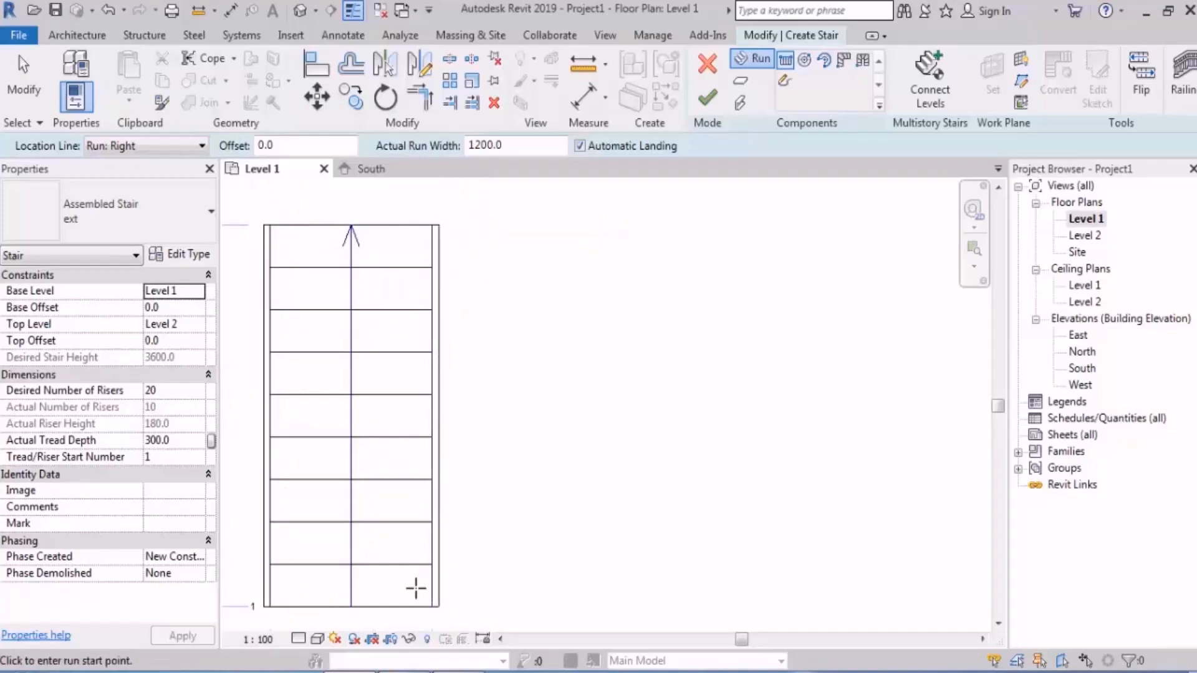
pyautogui.scroll(2, 440, 219)
pyautogui.scroll(1, 440, 219)
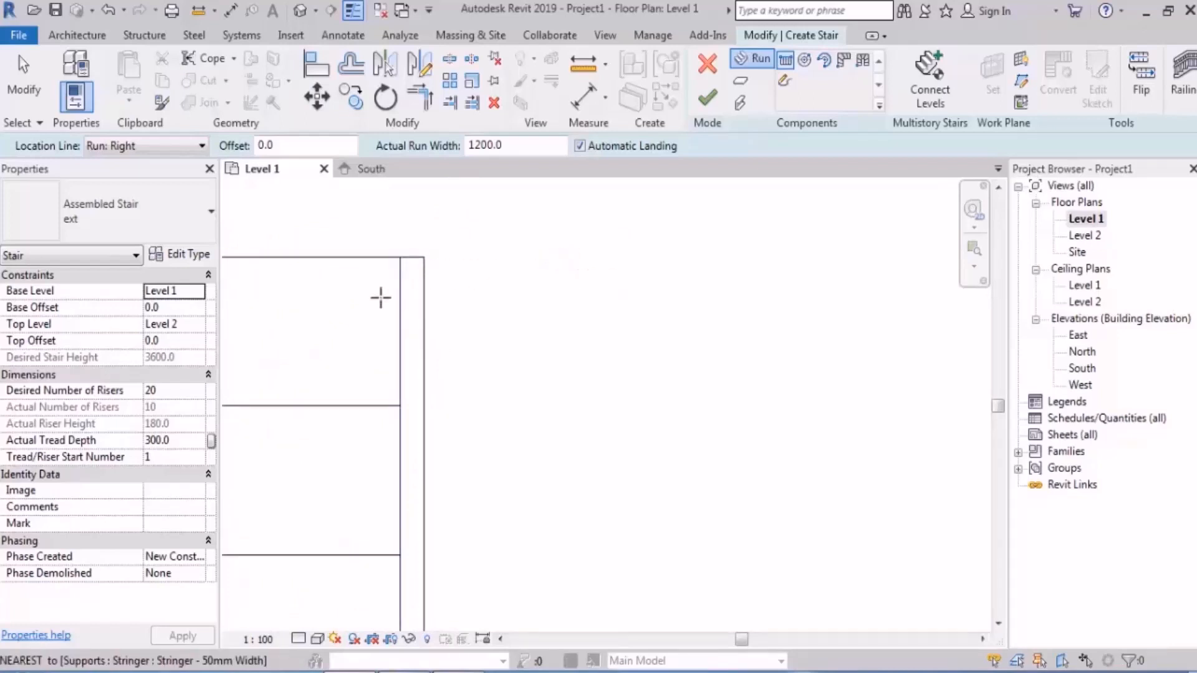
pyautogui.click(301, 10)
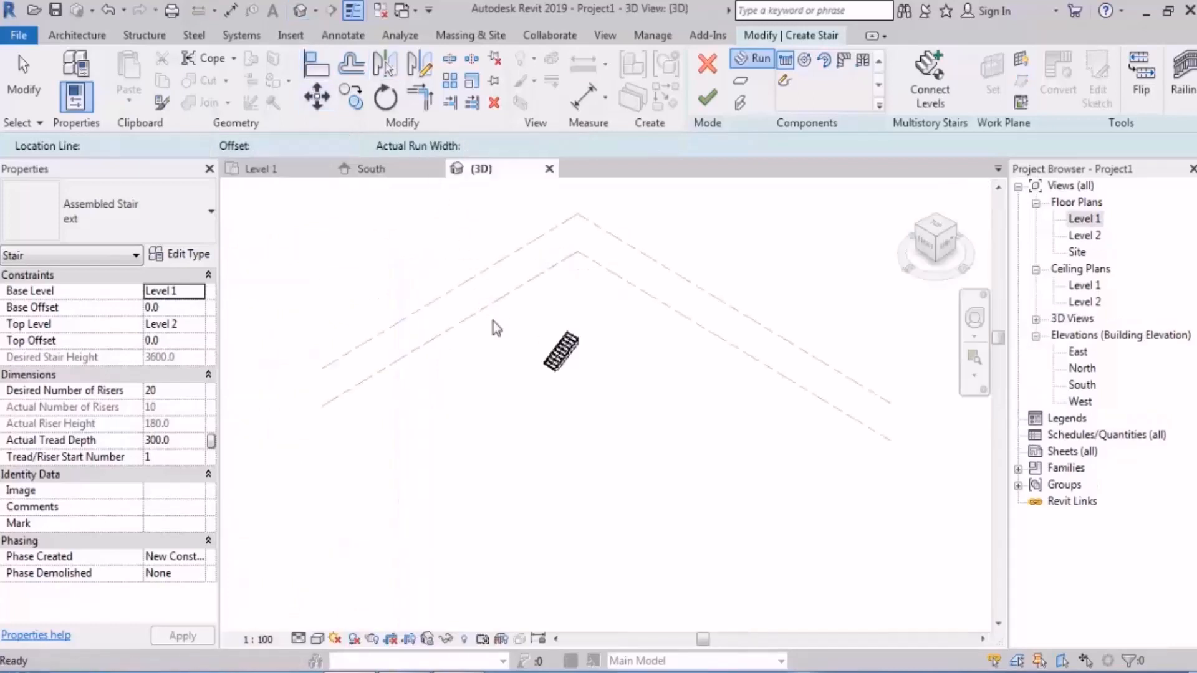
pyautogui.scroll(7, 611, 319)
pyautogui.click(548, 390)
pyautogui.keyDown('shift'); pyautogui.moveTo(549, 391); pyautogui.dragTo(698, 327, button='middle'); pyautogui.keyUp('shift')
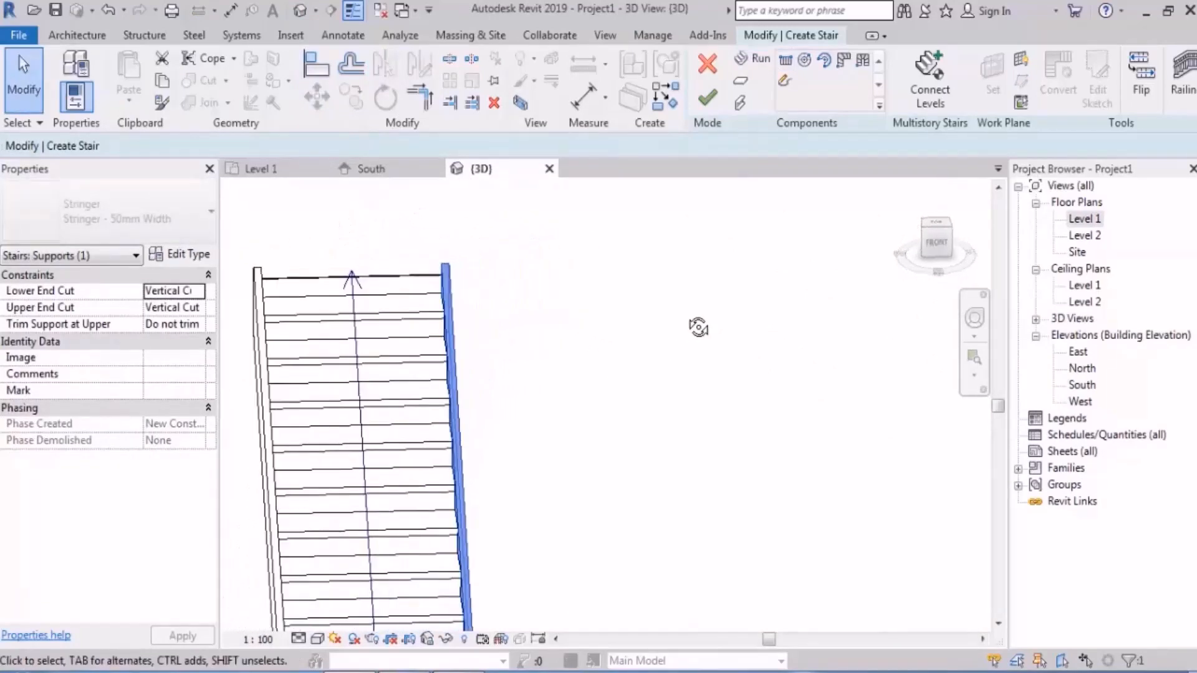
pyautogui.doubleClick(1088, 219)
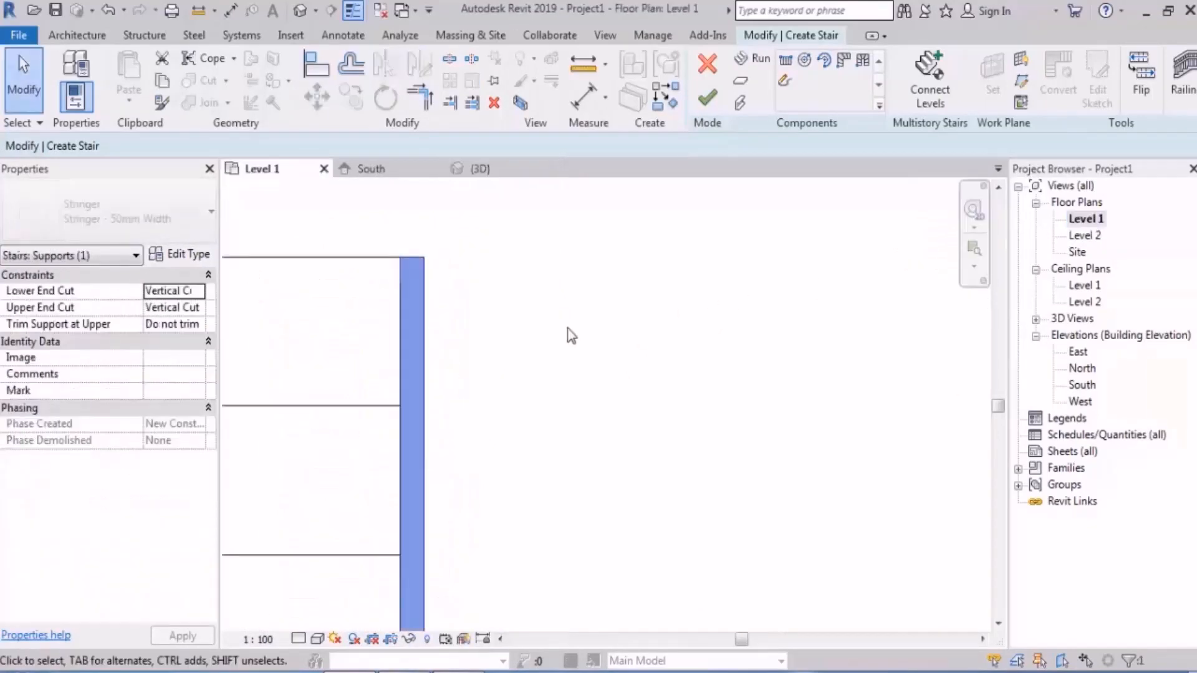
pyautogui.scroll(-5, 586, 294)
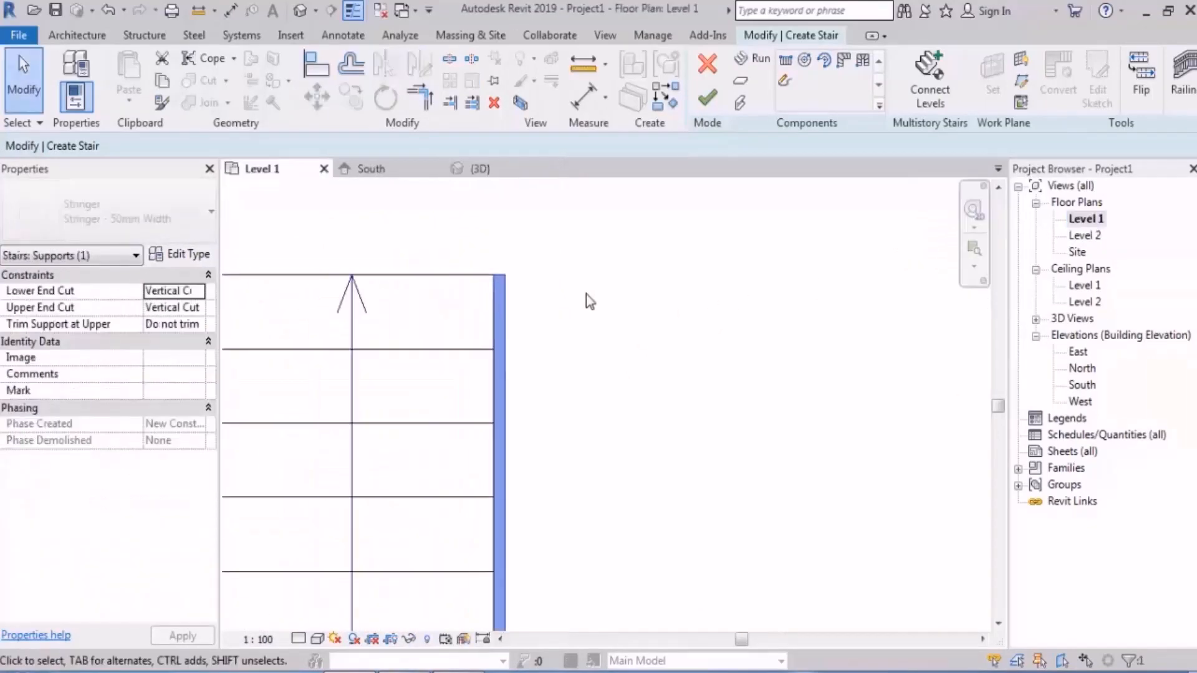
pyautogui.press('Escape')
pyautogui.click(754, 58)
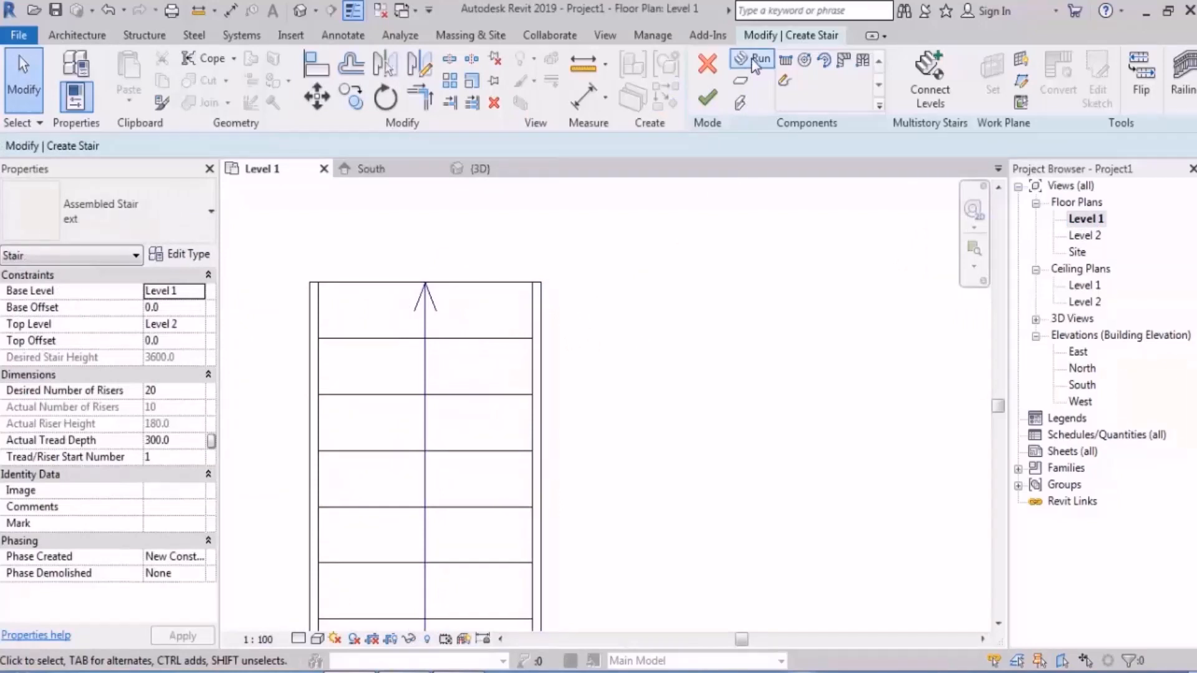
pyautogui.scroll(2, 588, 295)
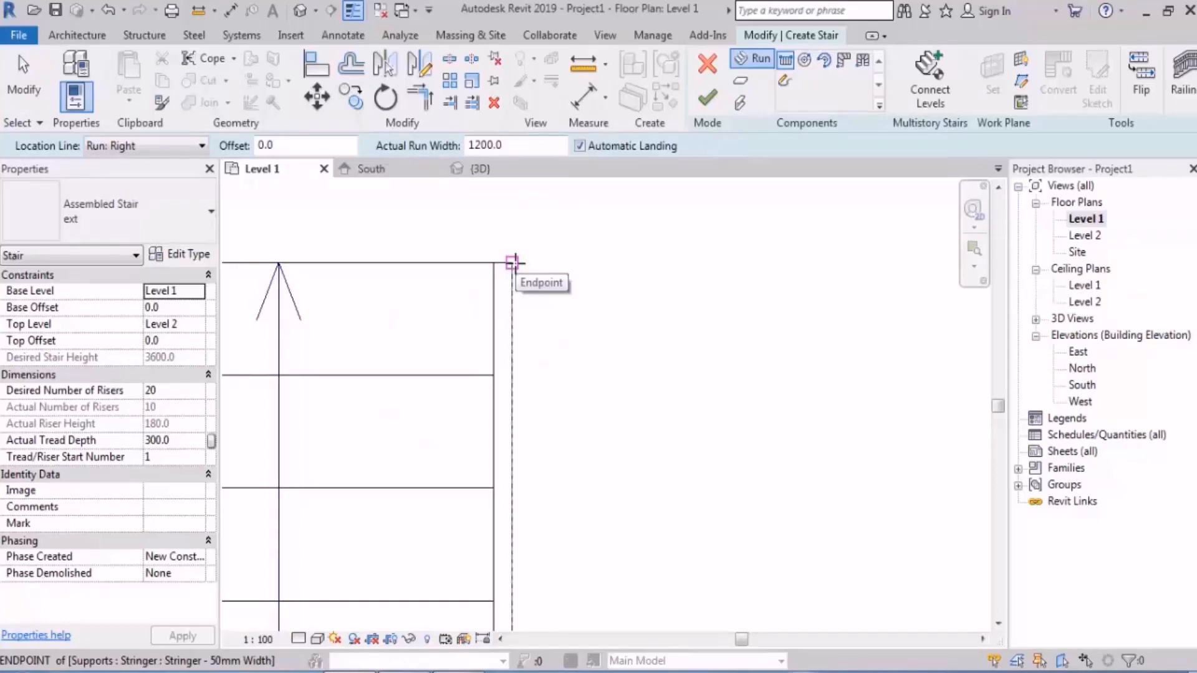
pyautogui.scroll(-2, 513, 262)
pyautogui.press('Escape')
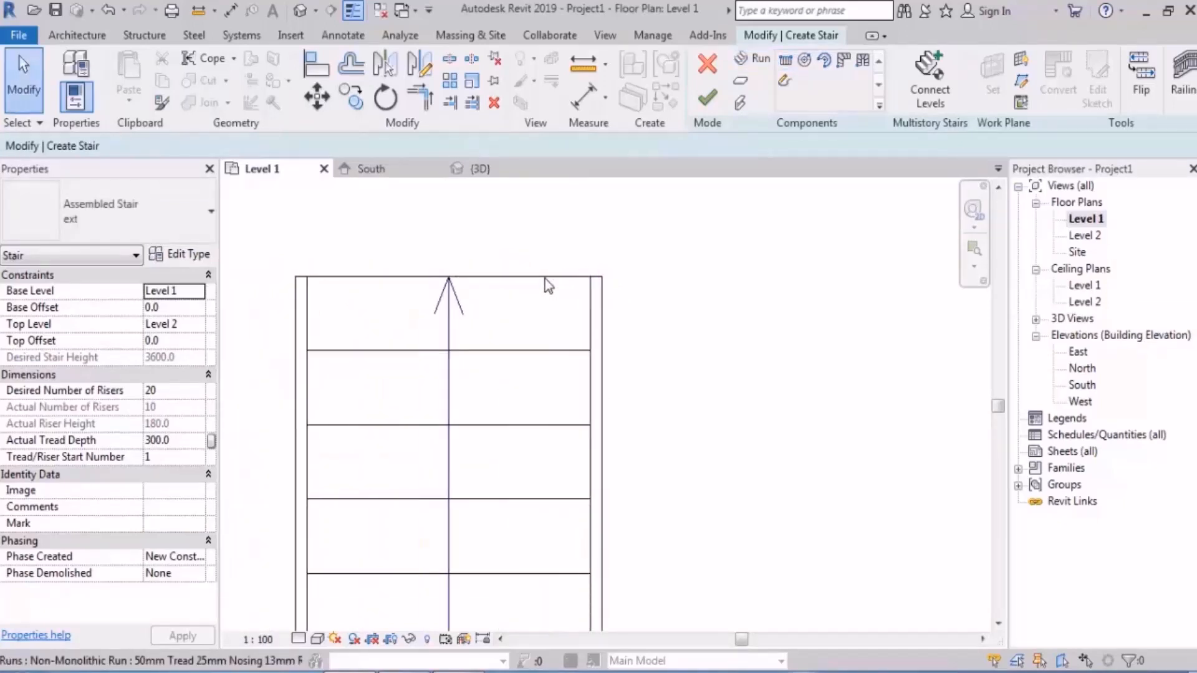
pyautogui.click(545, 279)
pyautogui.click(731, 242)
# Draw a second 10-riser run downward from the first run's upper-right corner with zero offset, and inspect the stair in 3D.
pyautogui.click(786, 60)
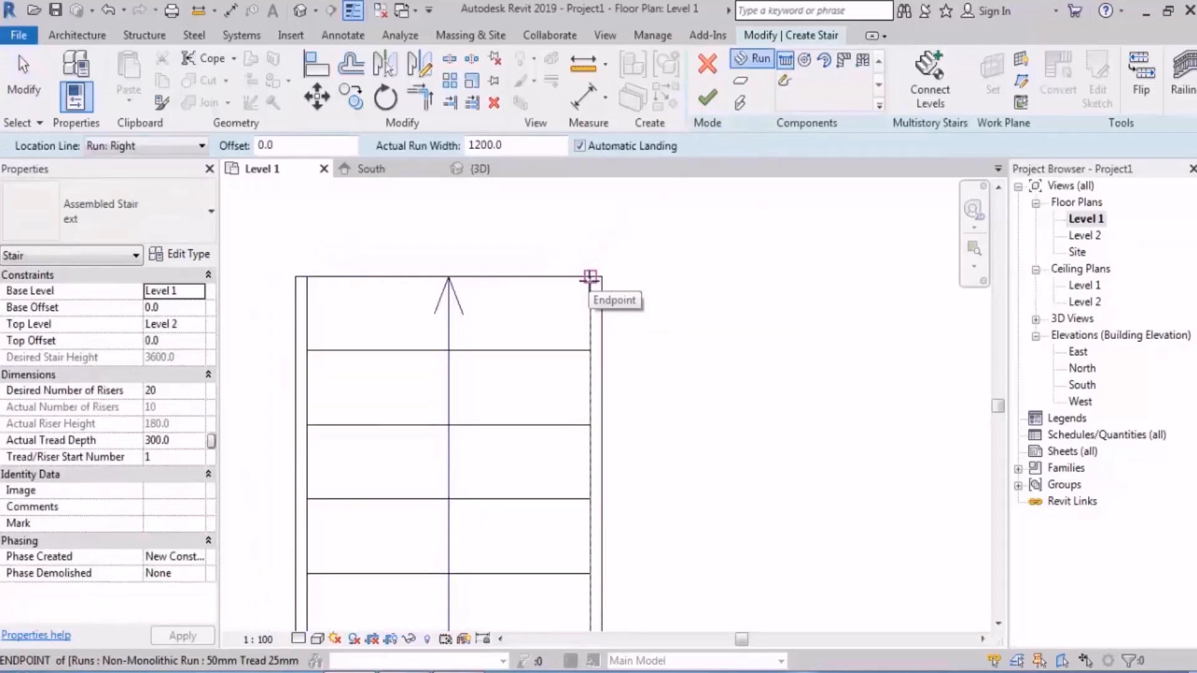
pyautogui.click(590, 276)
pyautogui.scroll(-4, 589, 277)
pyautogui.scroll(2, 577, 471)
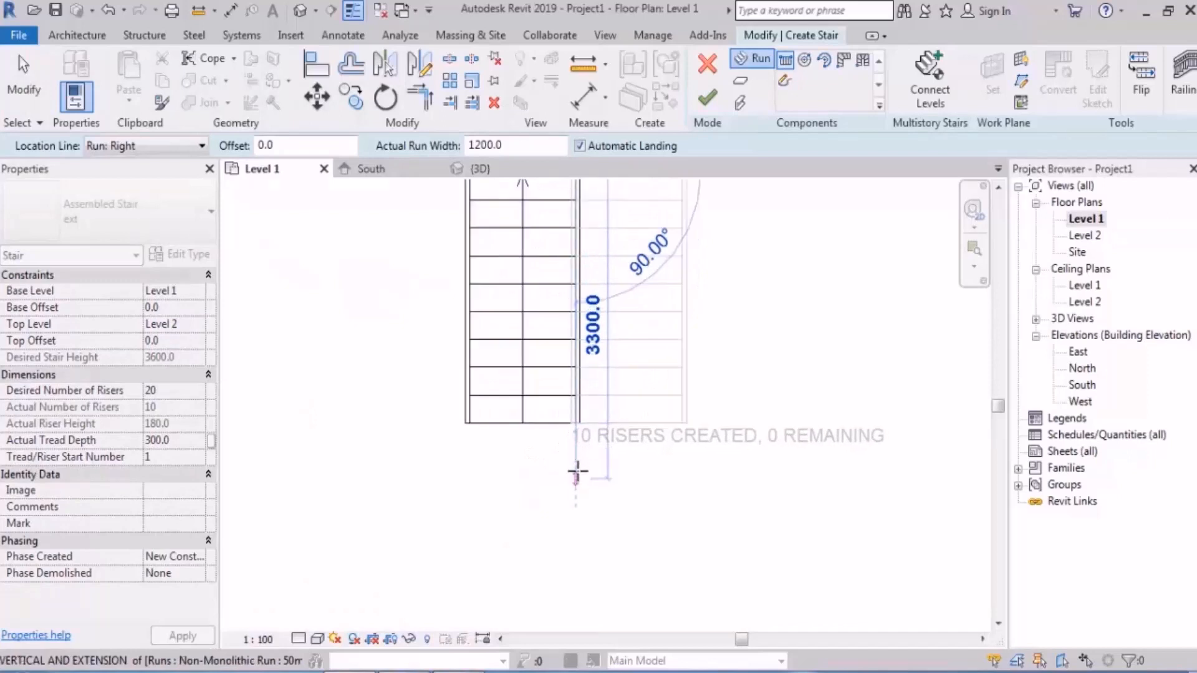
pyautogui.click(577, 471)
pyautogui.click(301, 11)
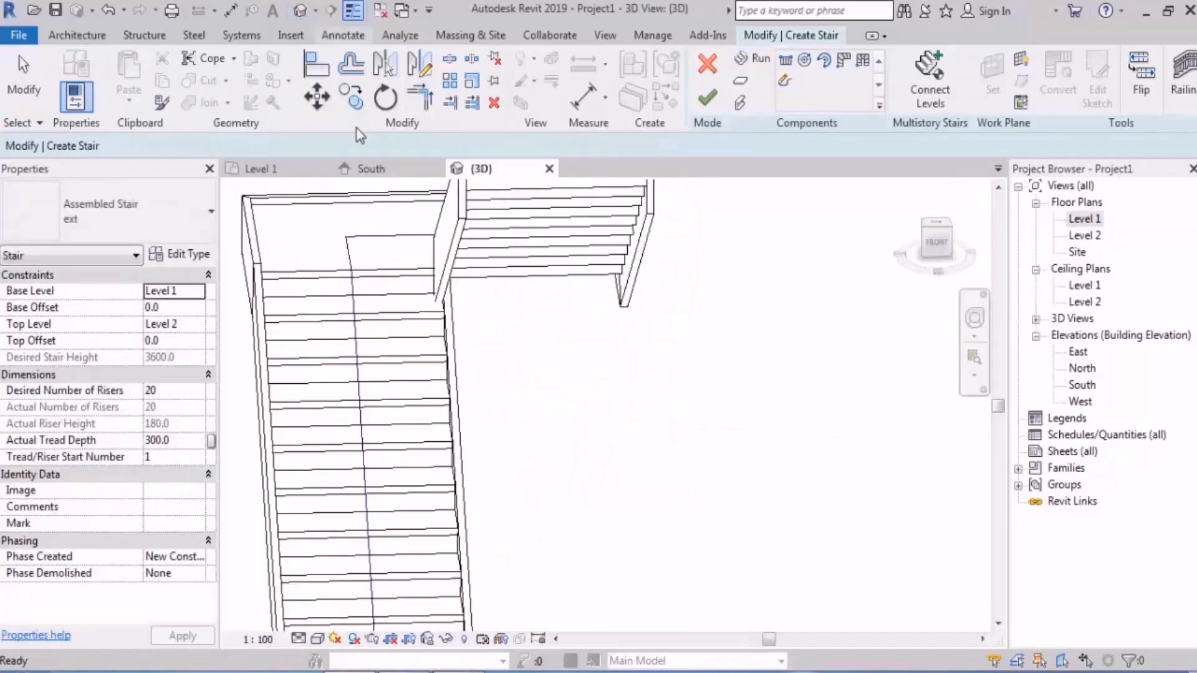
pyautogui.scroll(-3, 487, 401)
pyautogui.keyDown('shift'); pyautogui.moveTo(486, 401); pyautogui.dragTo(631, 482, button='middle'); pyautogui.keyUp('shift')
# Undo the second run and return to the Level 1 floor plan.
pyautogui.hotkey('ctrl', 'z')
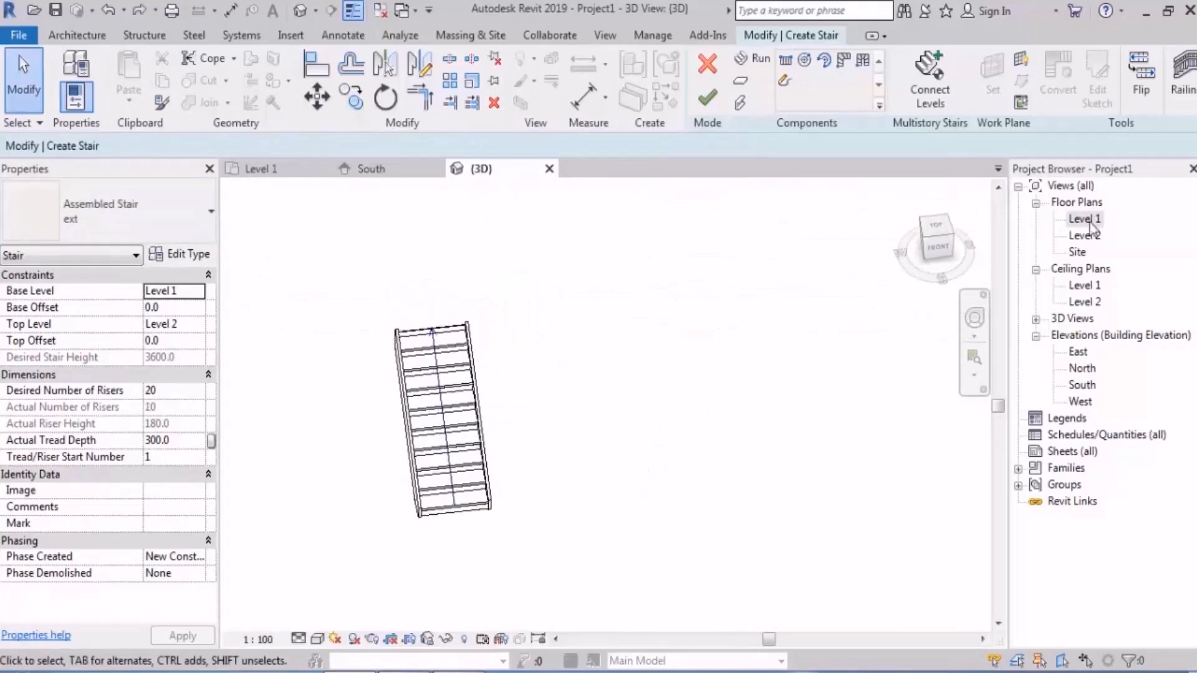
pyautogui.doubleClick(1087, 221)
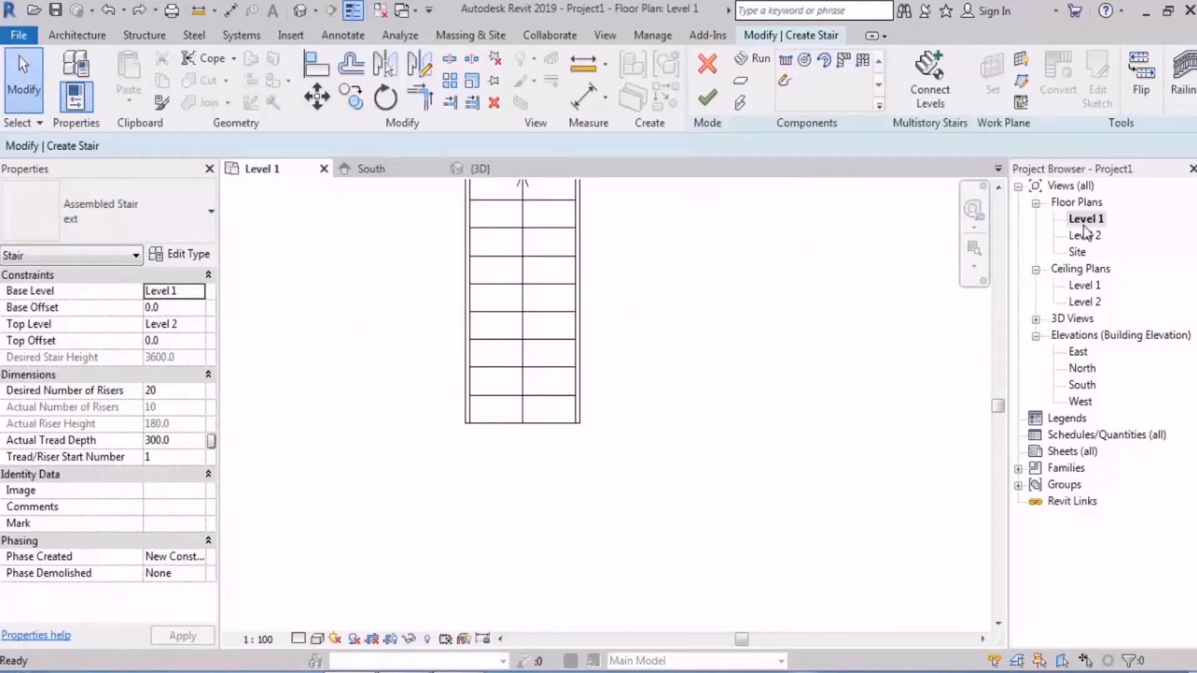
pyautogui.moveTo(663, 359); pyautogui.dragTo(617, 394, button='middle')
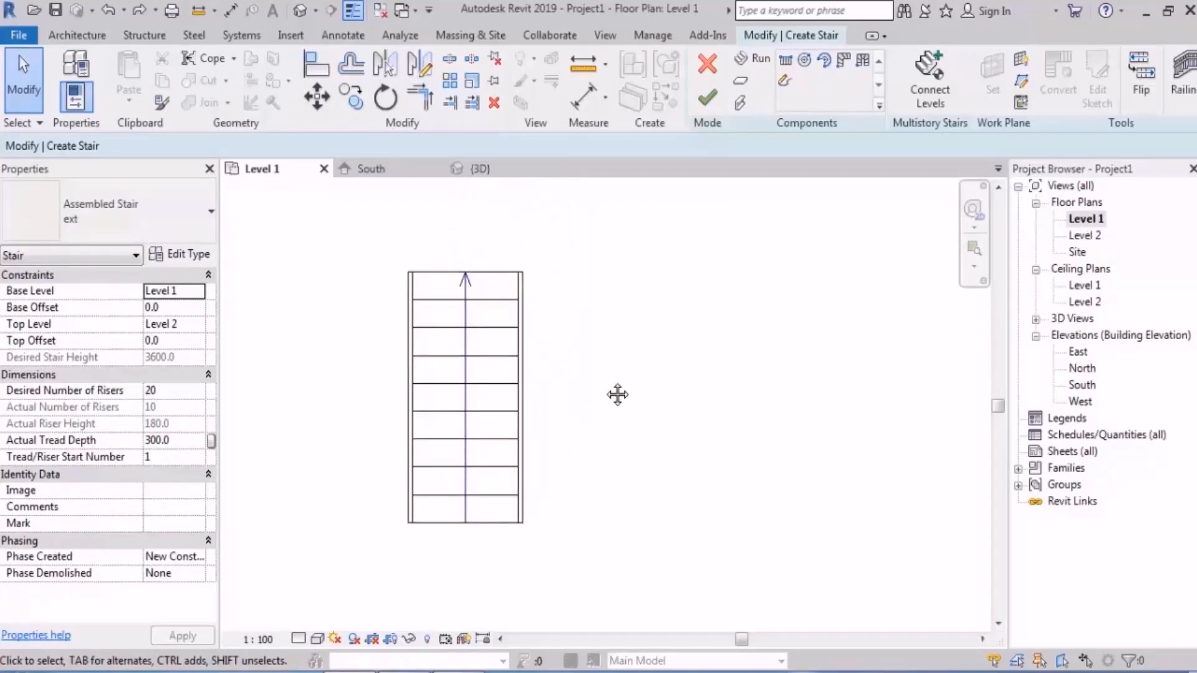
pyautogui.moveTo(615, 353); pyautogui.dragTo(591, 330, button='middle')
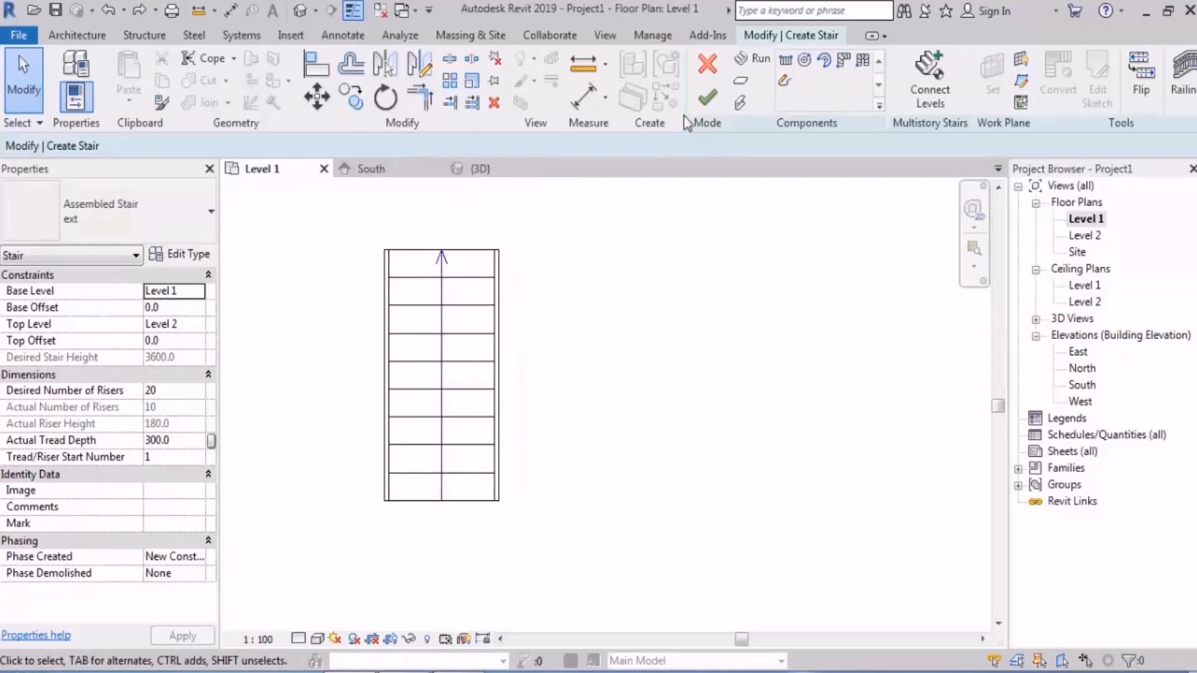
# Try to draw a second run to the right of the first one with a 300 mm location line offset.
pyautogui.click(756, 63)
pyautogui.moveTo(686, 296); pyautogui.dragTo(586, 286, button='middle')
pyautogui.moveTo(287, 146); pyautogui.dragTo(231, 150)
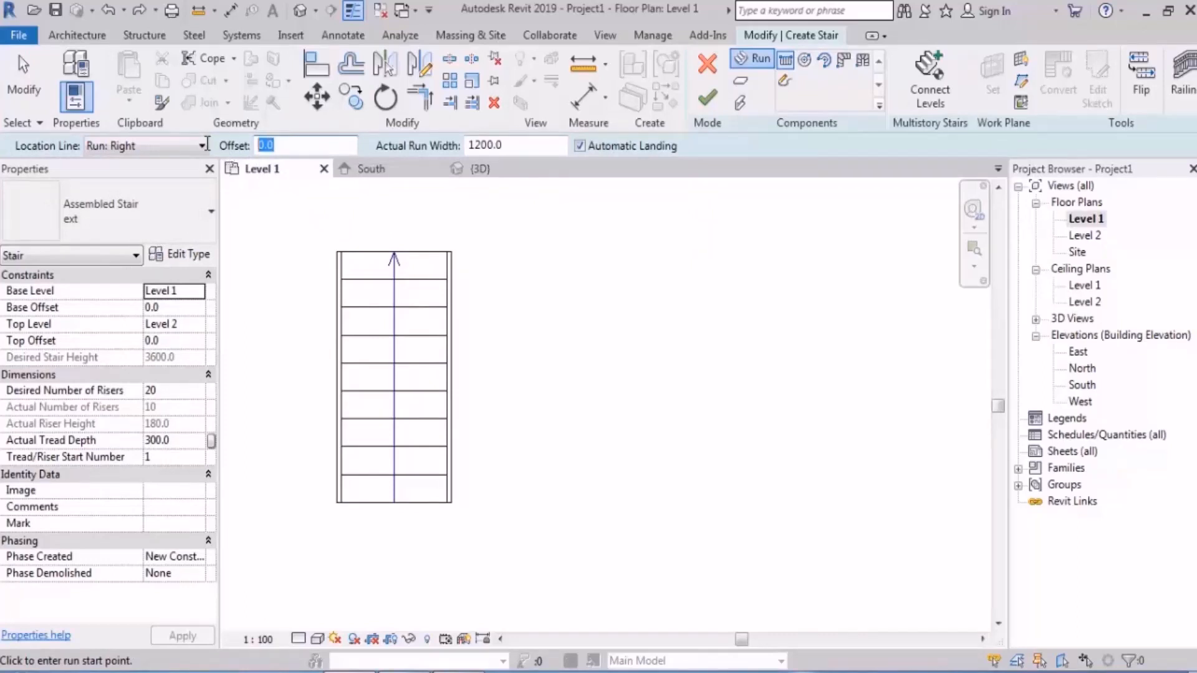
pyautogui.write('300.0')
pyautogui.moveTo(673, 296); pyautogui.dragTo(640, 297, button='middle')
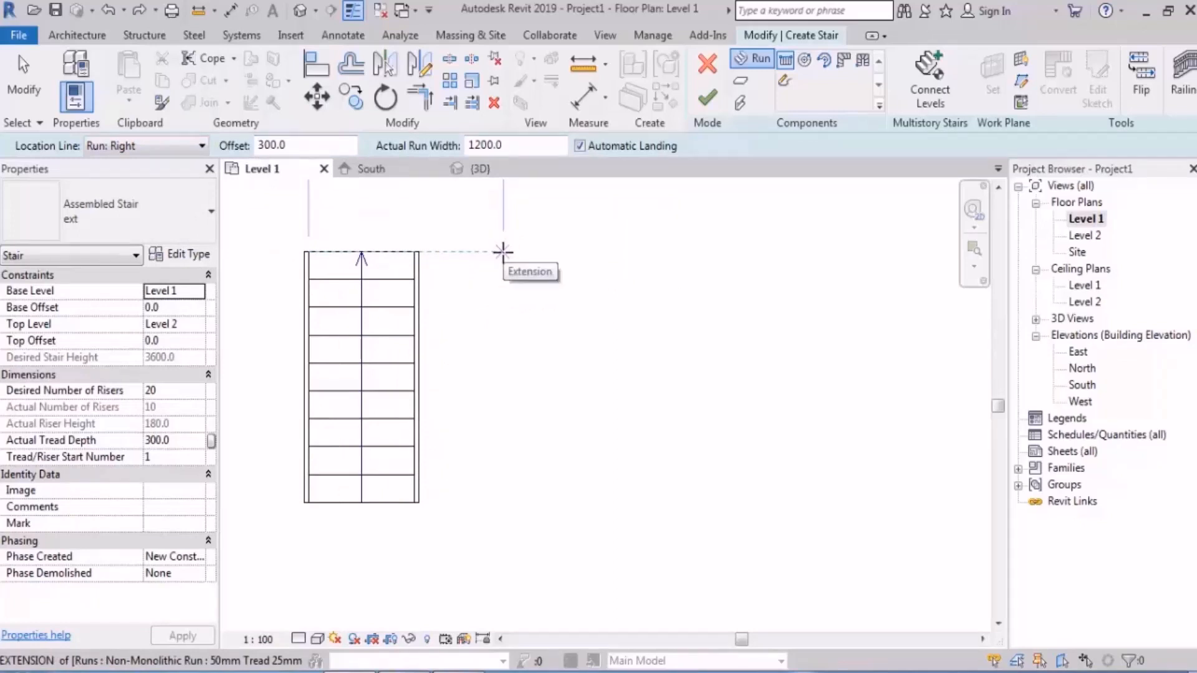
pyautogui.click(503, 252)
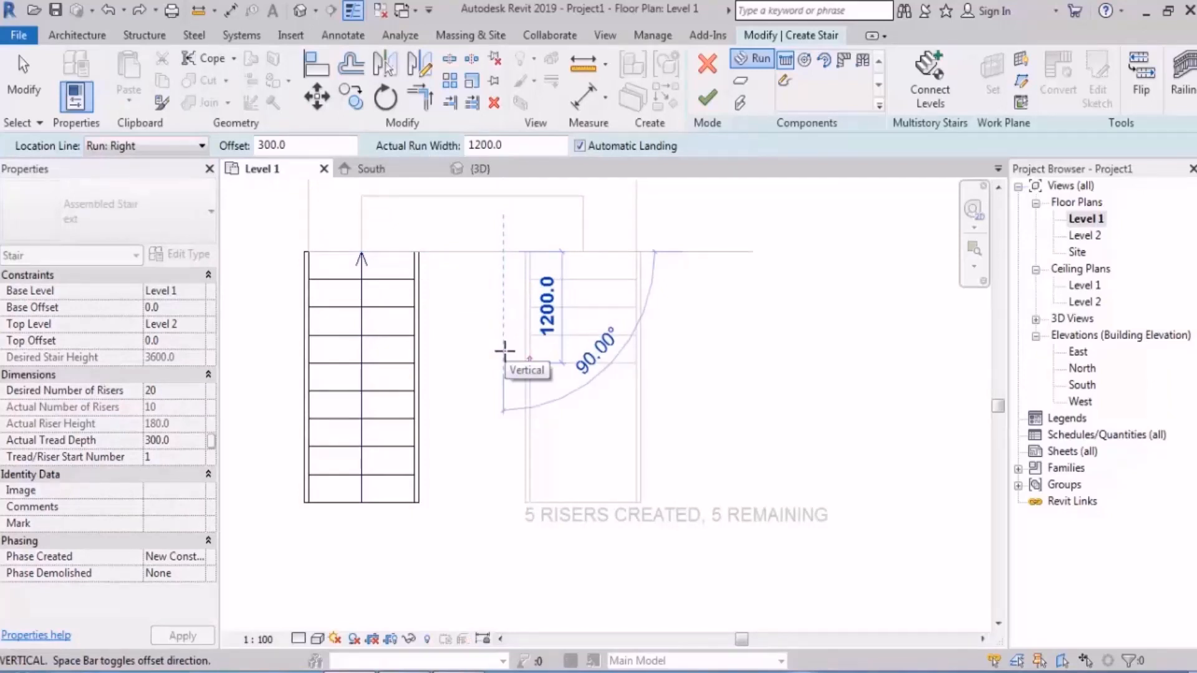
pyautogui.press('Escape')
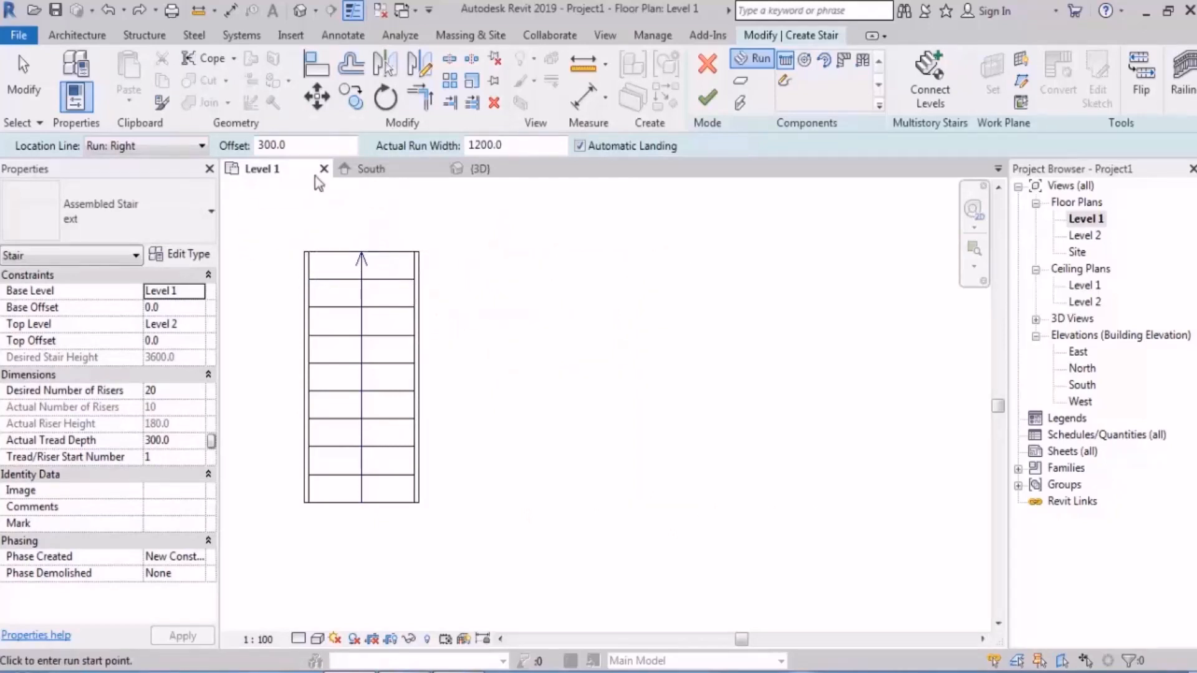
# Set the run offset to 200 mm and draw a second 10-riser run downward from the first run's upper-right corner.
pyautogui.doubleClick(300, 145)
pyautogui.write('200.0')
pyautogui.scroll(5, 482, 290)
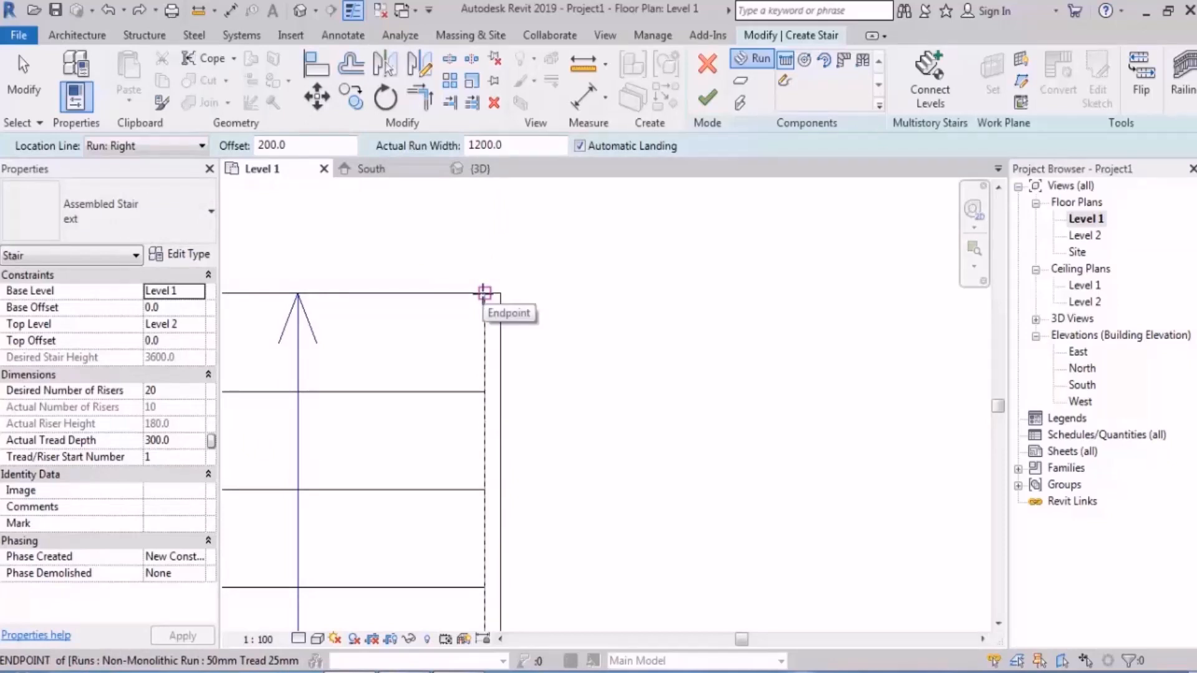
pyautogui.click(484, 293)
pyautogui.scroll(-5, 483, 289)
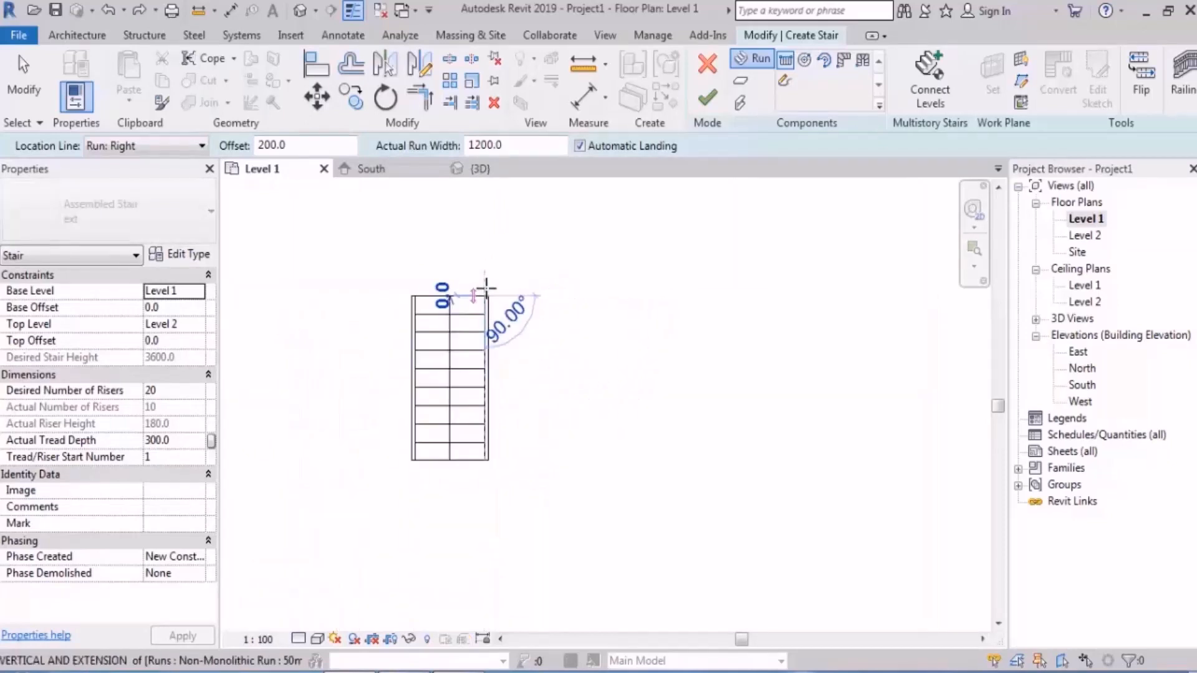
pyautogui.click(488, 527)
pyautogui.press('Escape')
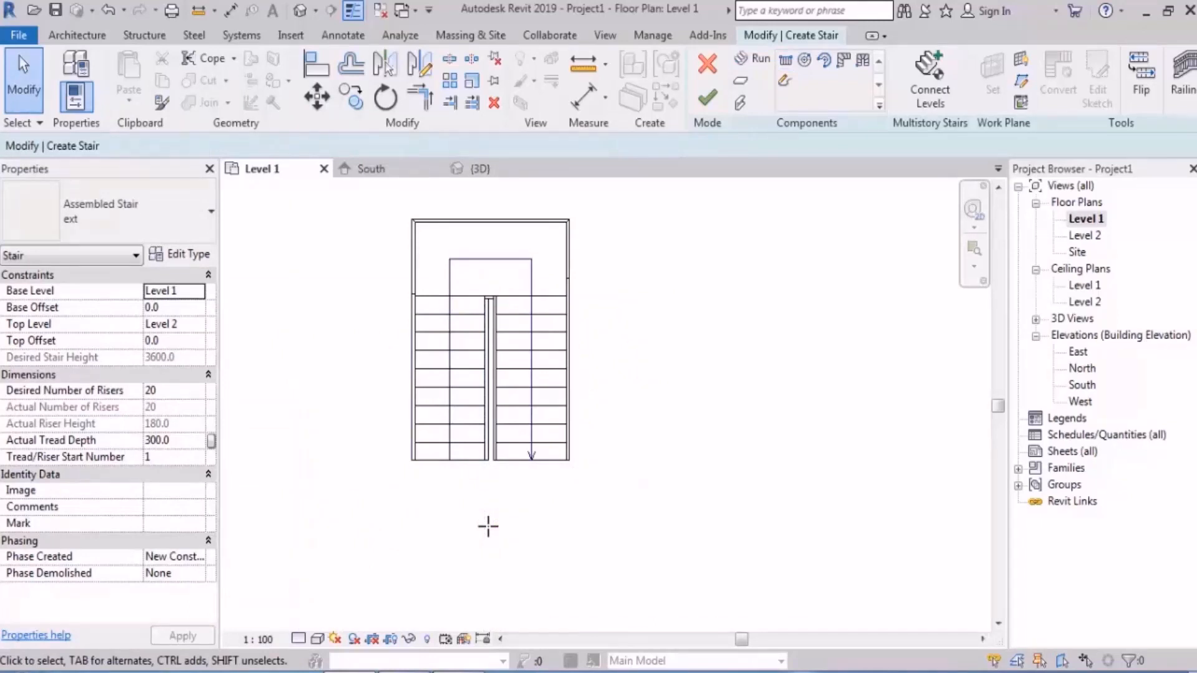
# Undo the second run and redraw it as a straight 10-riser run from the same corner, keeping the 200 mm offset.
pyautogui.hotkey('ctrl', 'z')
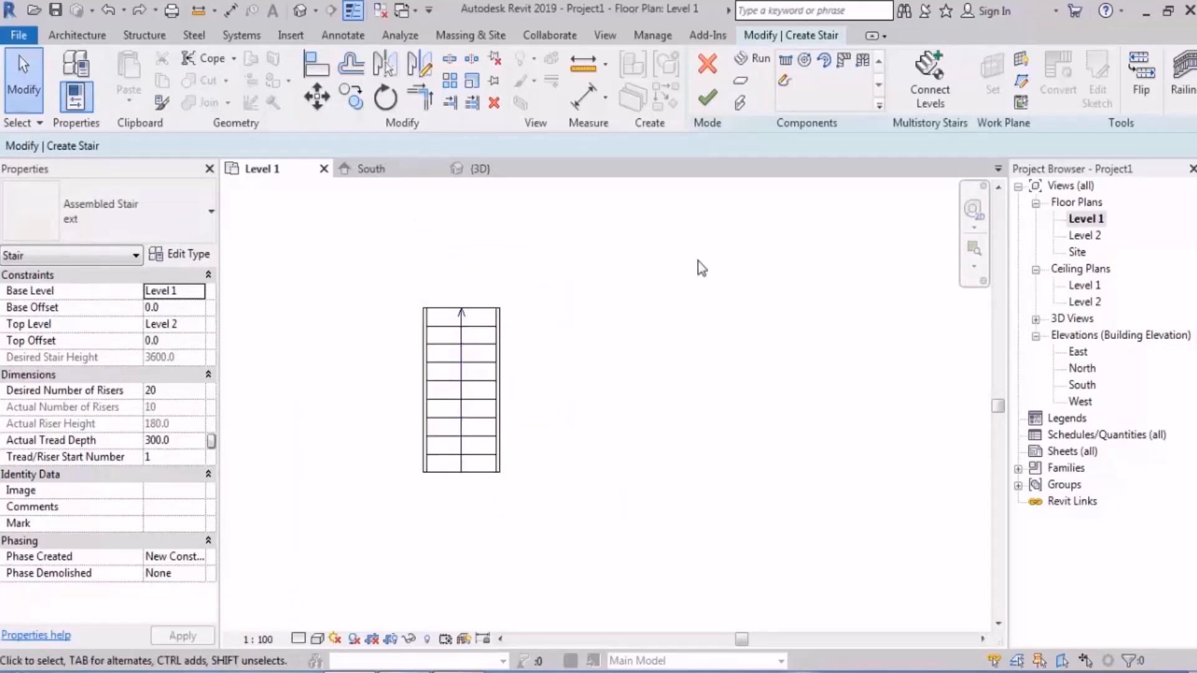
pyautogui.click(756, 62)
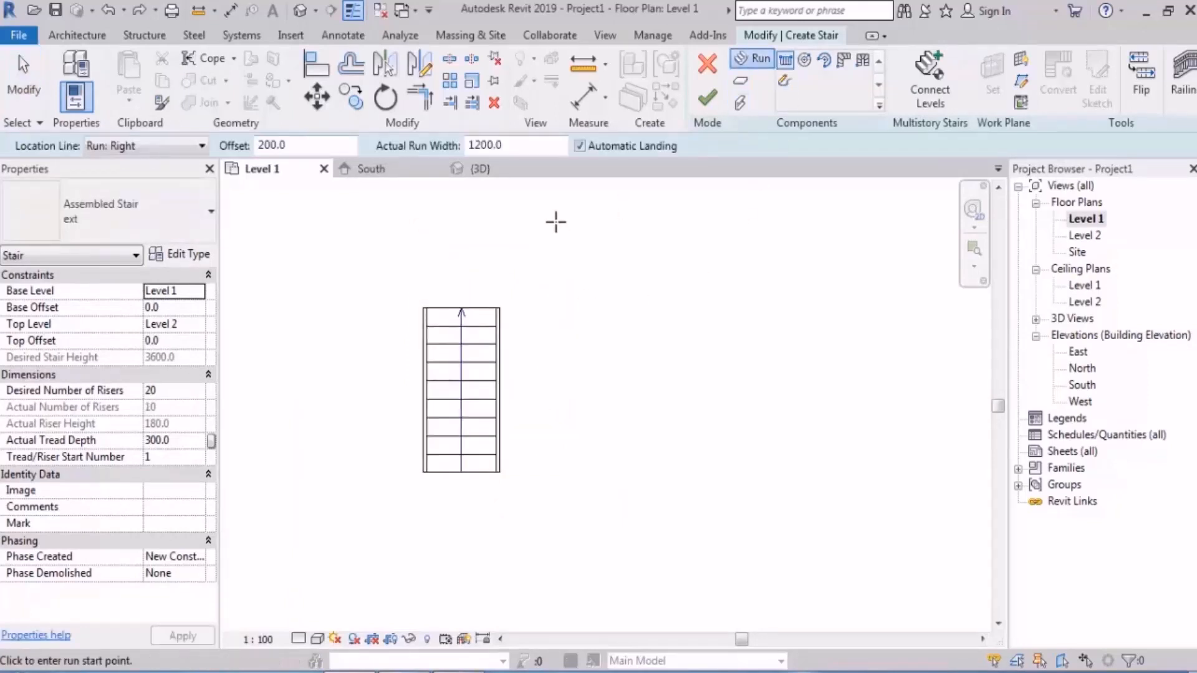
pyautogui.moveTo(307, 151); pyautogui.dragTo(243, 150)
pyautogui.moveTo(514, 322); pyautogui.dragTo(513, 333, button='middle')
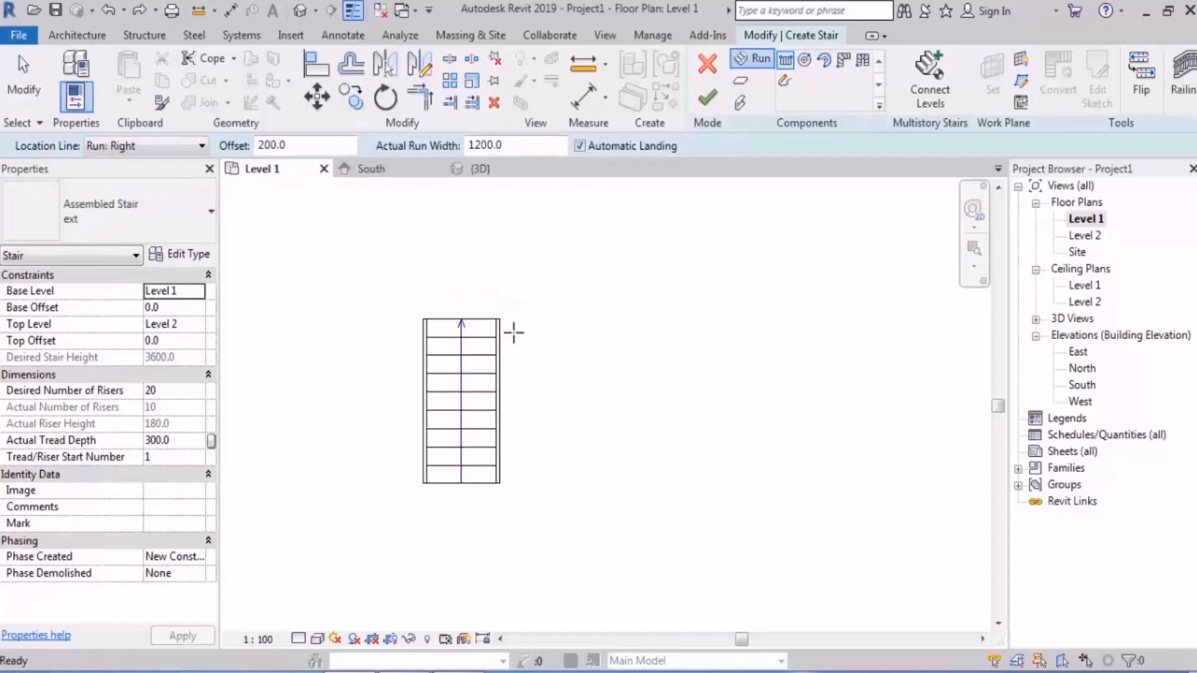
pyautogui.scroll(5, 514, 333)
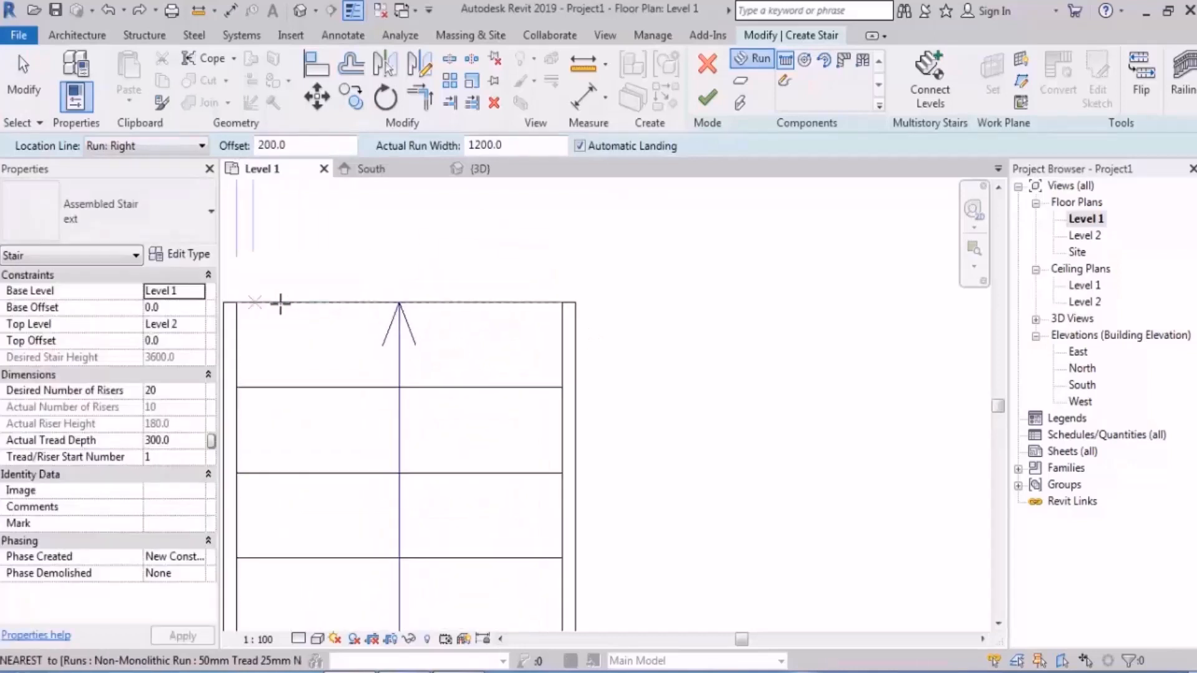
pyautogui.click(563, 302)
pyautogui.scroll(-4, 563, 280)
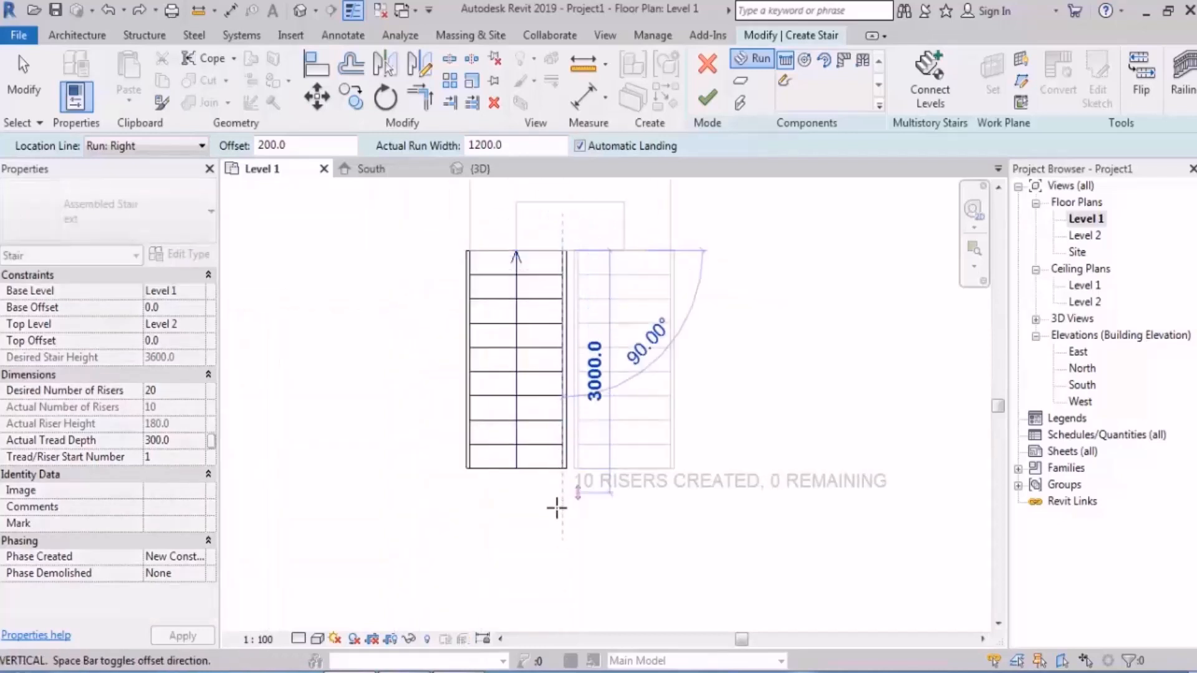
pyautogui.click(622, 534)
pyautogui.press('Escape')
pyautogui.moveTo(824, 360); pyautogui.dragTo(818, 403, button='middle')
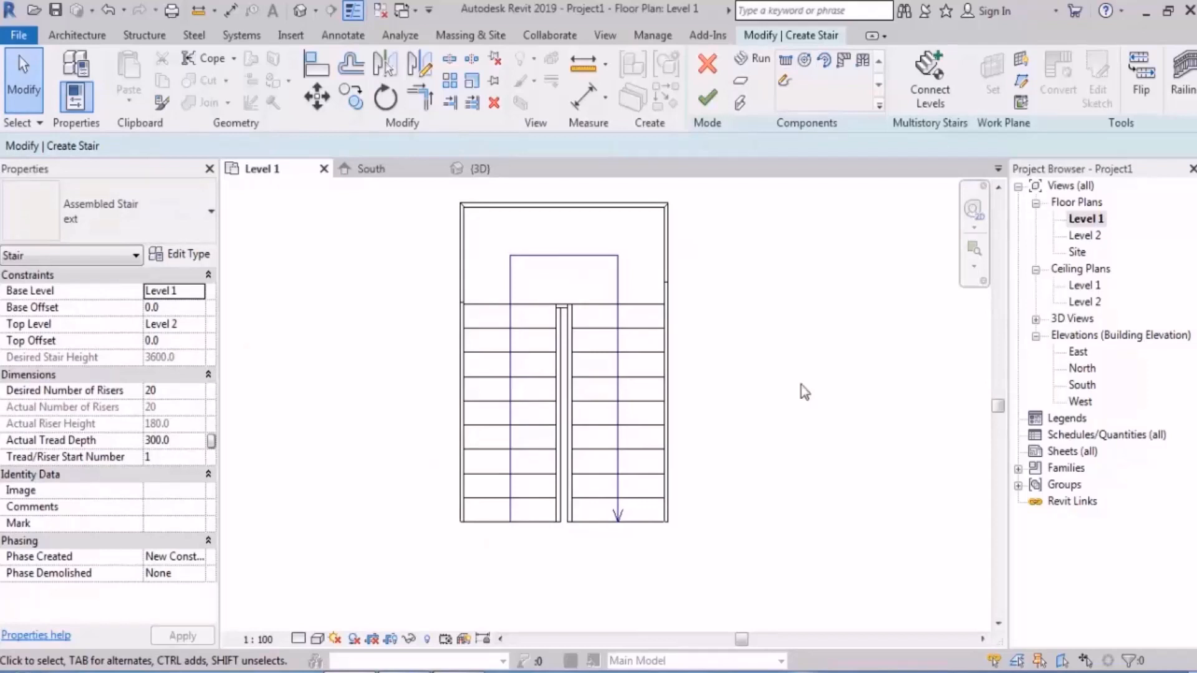
# Finish the stair and undo its completion to return to stair editing.
pyautogui.click(708, 99)
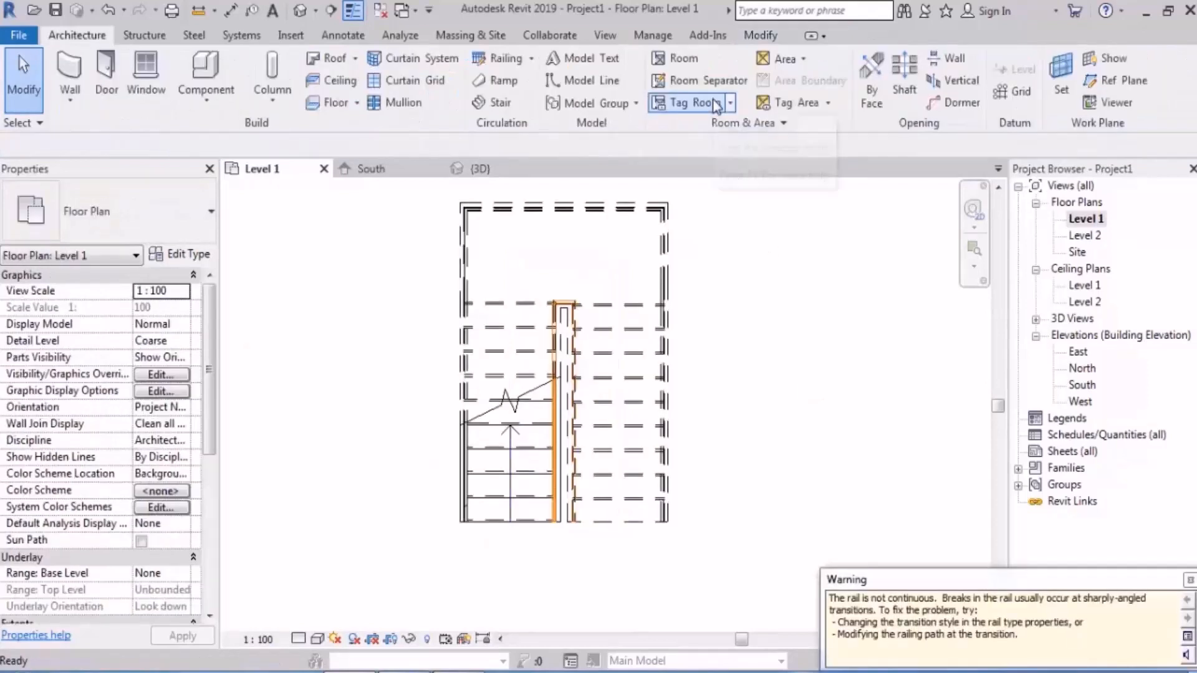
pyautogui.click(1189, 581)
pyautogui.moveTo(837, 278); pyautogui.dragTo(817, 302, button='middle')
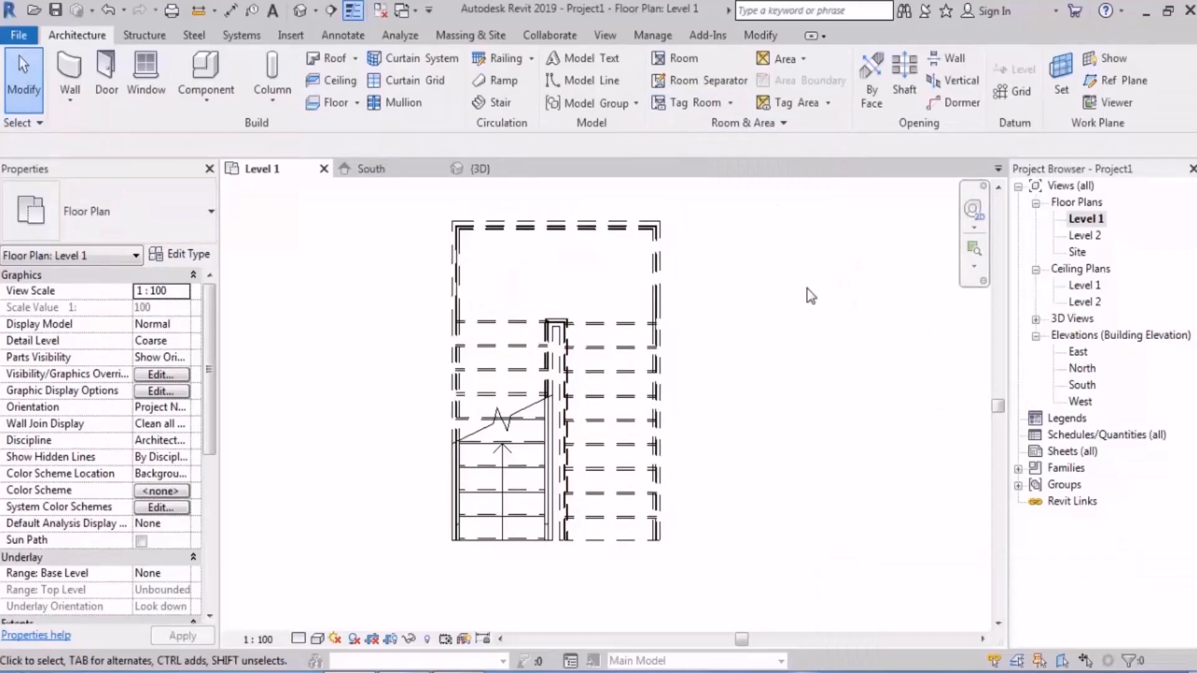
pyautogui.hotkey('ctrl', 'z')
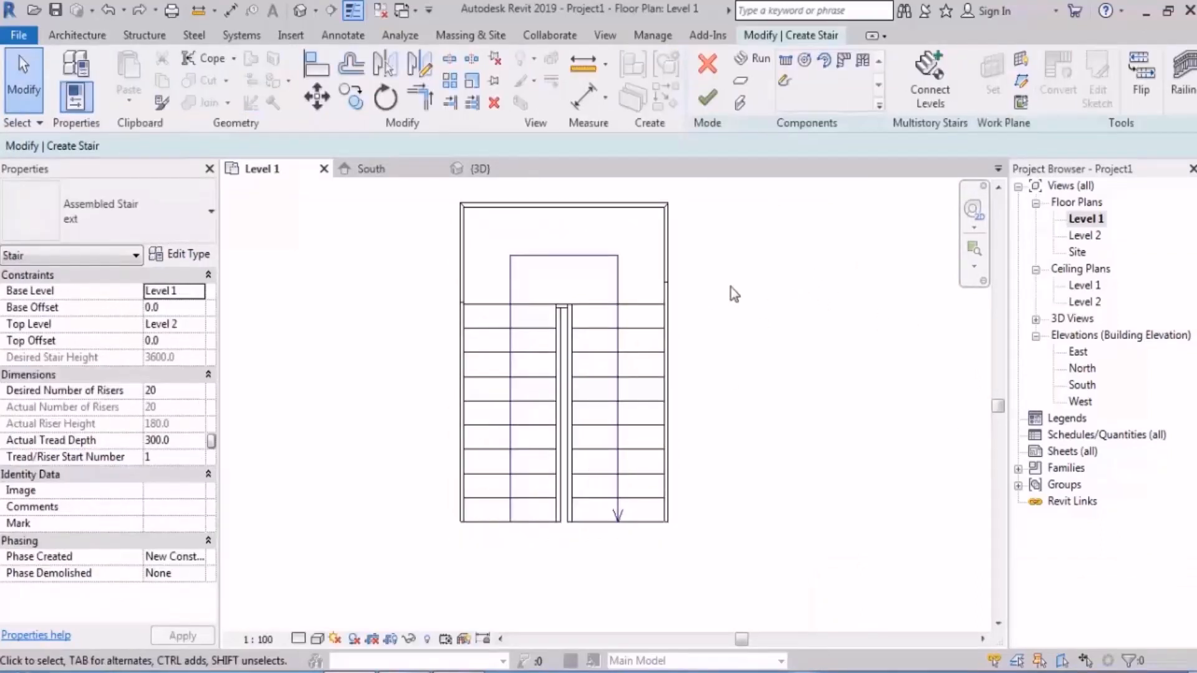
pyautogui.moveTo(730, 286); pyautogui.dragTo(725, 315, button='middle')
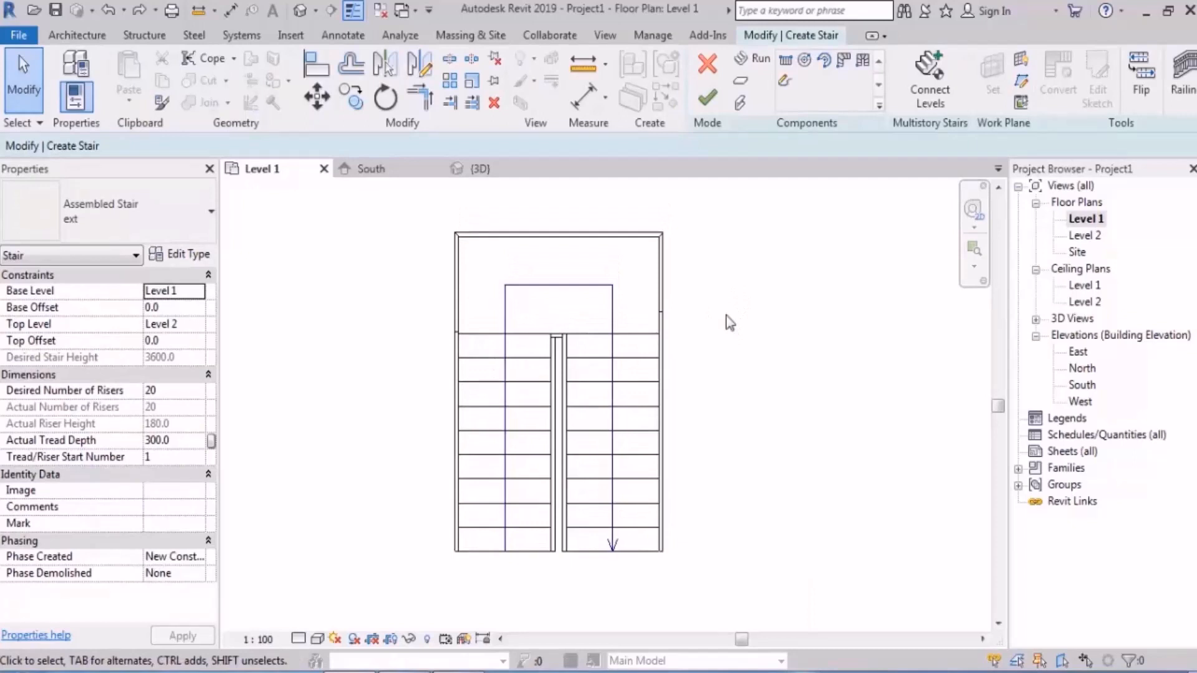
pyautogui.moveTo(713, 343); pyautogui.dragTo(676, 337, button='middle')
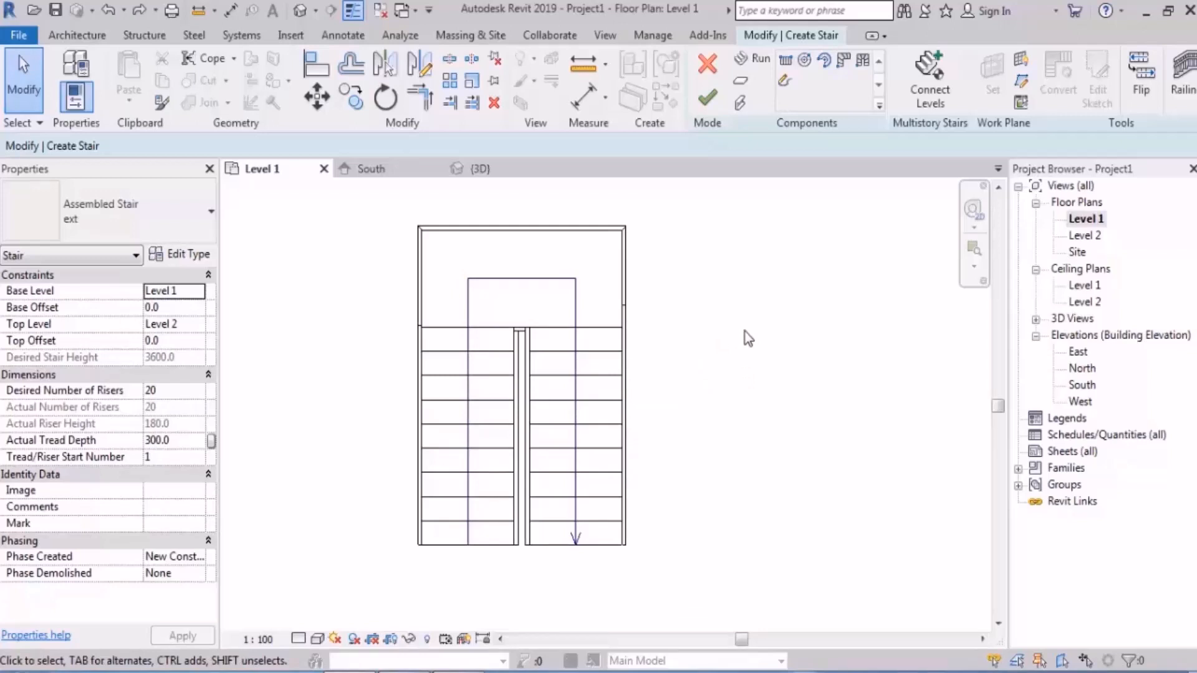
# Move the left run straight down by one tread, away from the landing.
pyautogui.click(499, 364)
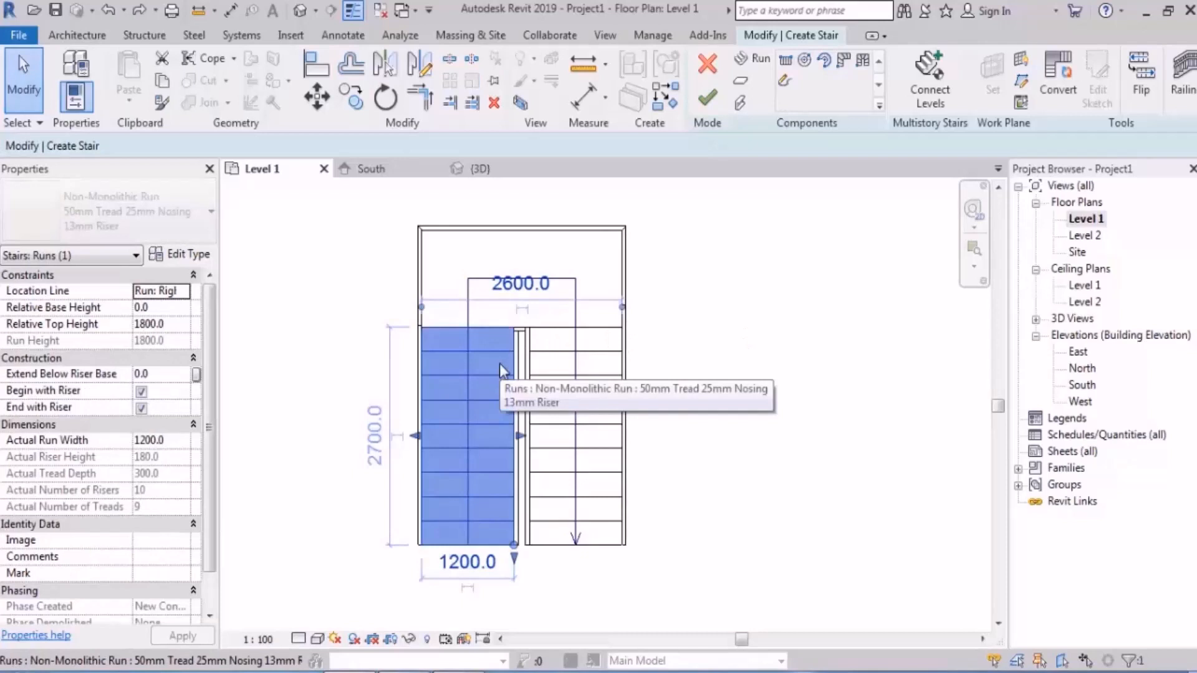
pyautogui.click(317, 99)
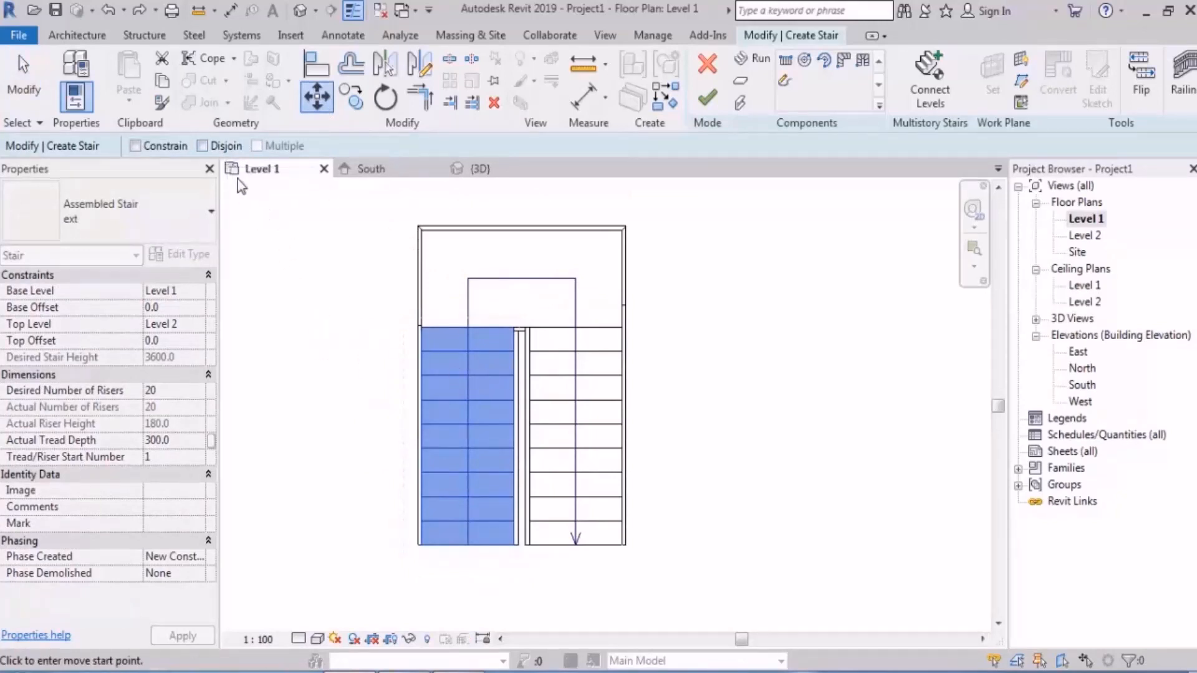
pyautogui.moveTo(421, 353); pyautogui.dragTo(421, 370, button='middle')
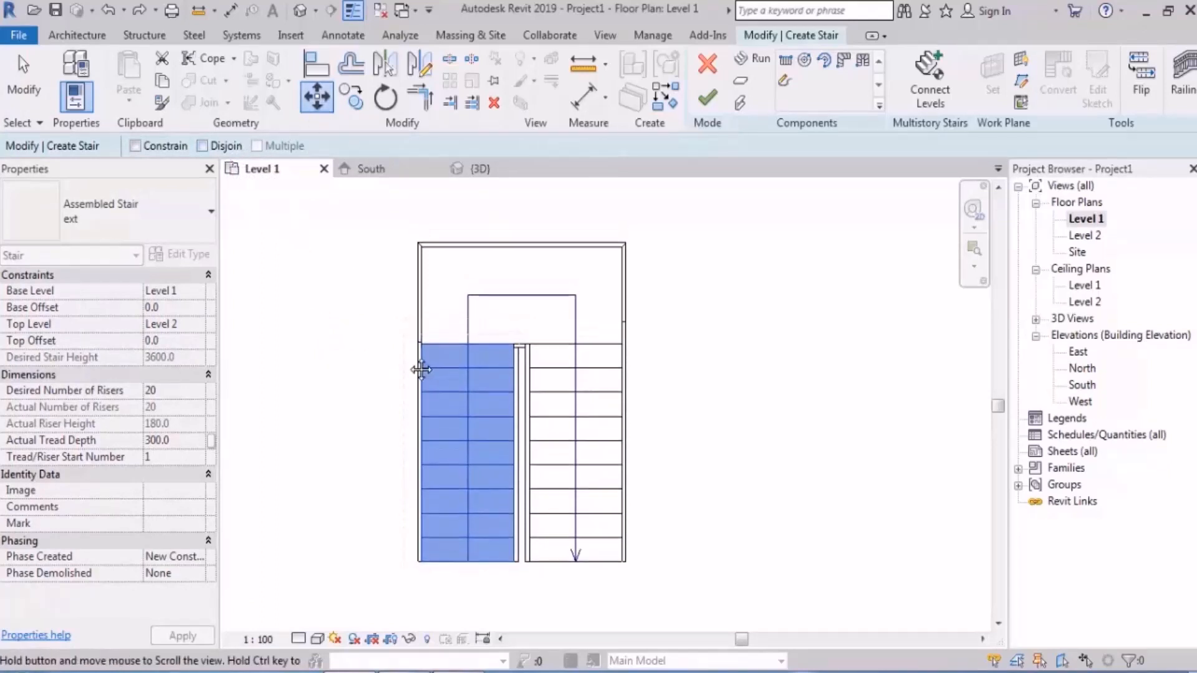
pyautogui.scroll(5, 435, 354)
pyautogui.click(532, 324)
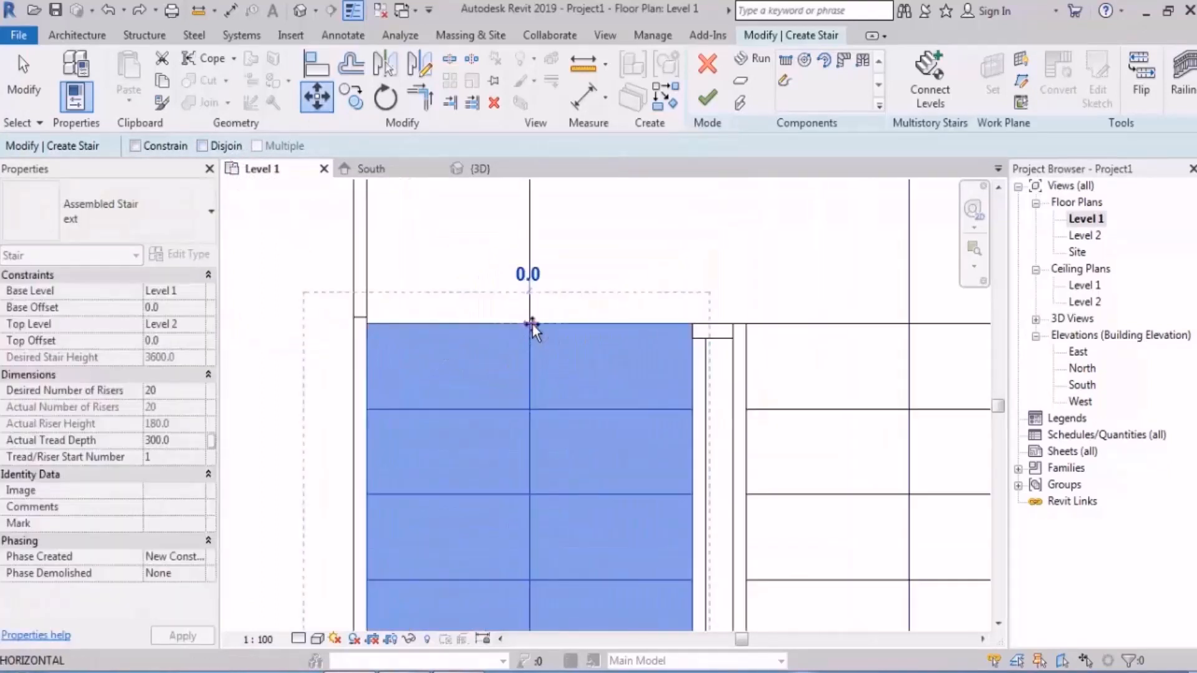
pyautogui.click(530, 408)
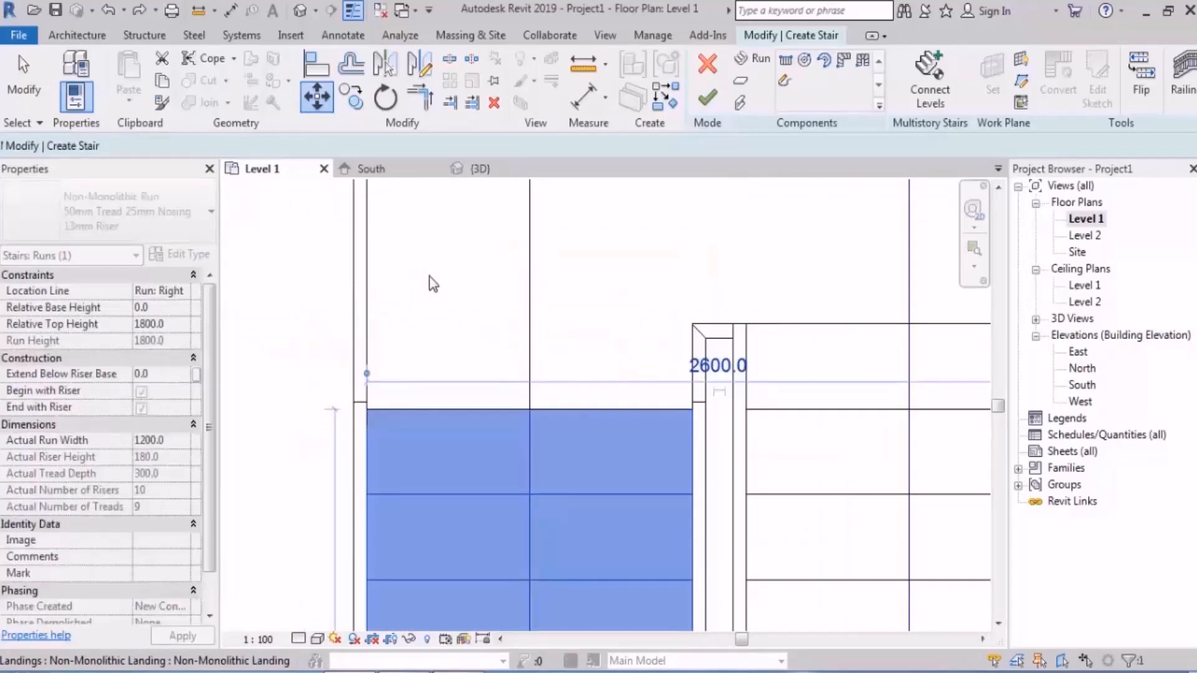
pyautogui.scroll(-6, 424, 288)
pyautogui.press('Escape')
# Inspect the landing's shape above the shifted left run, and undo the run's move.
pyautogui.click(480, 300)
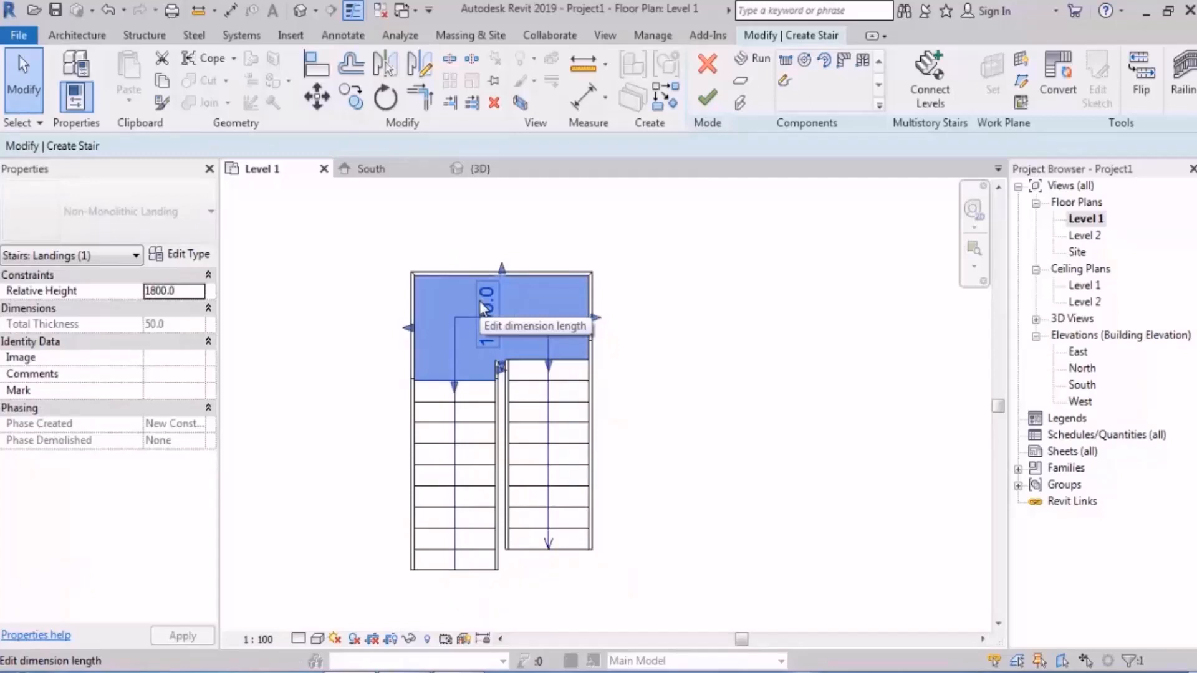
pyautogui.click(741, 386)
pyautogui.scroll(5, 588, 420)
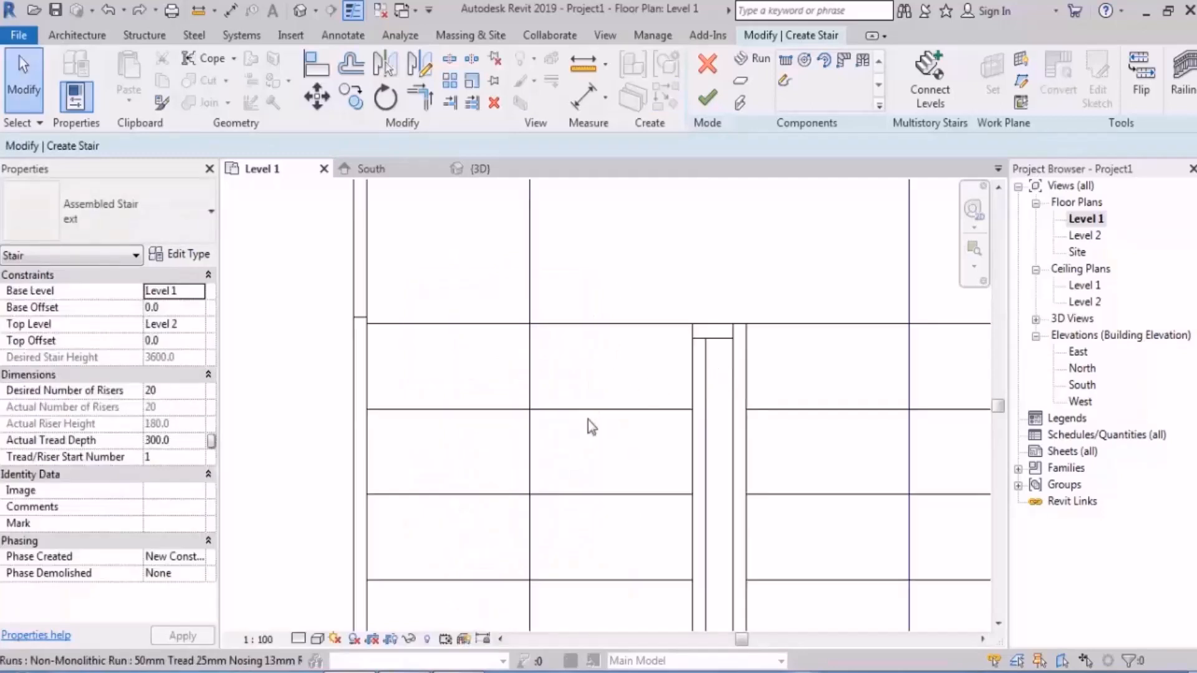
# Move the left stair run down 300 mm from its top midpoint, without using Disjoin.
pyautogui.scroll(-5, 588, 421)
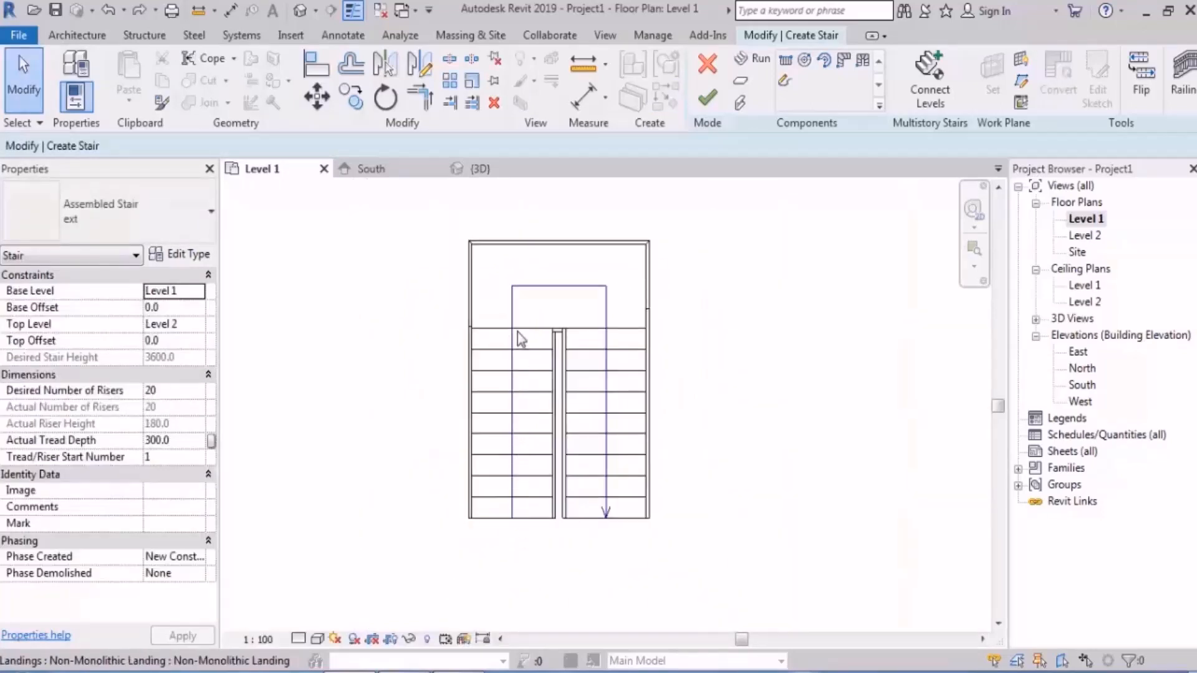
pyautogui.click(518, 358)
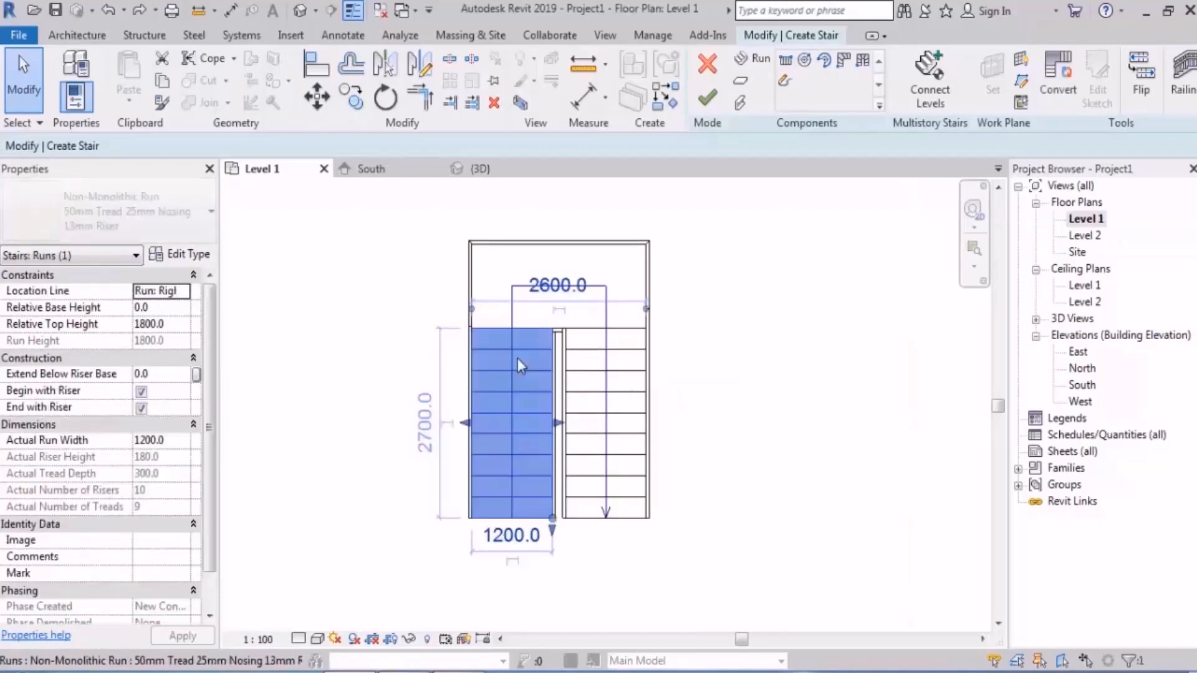
pyautogui.click(316, 97)
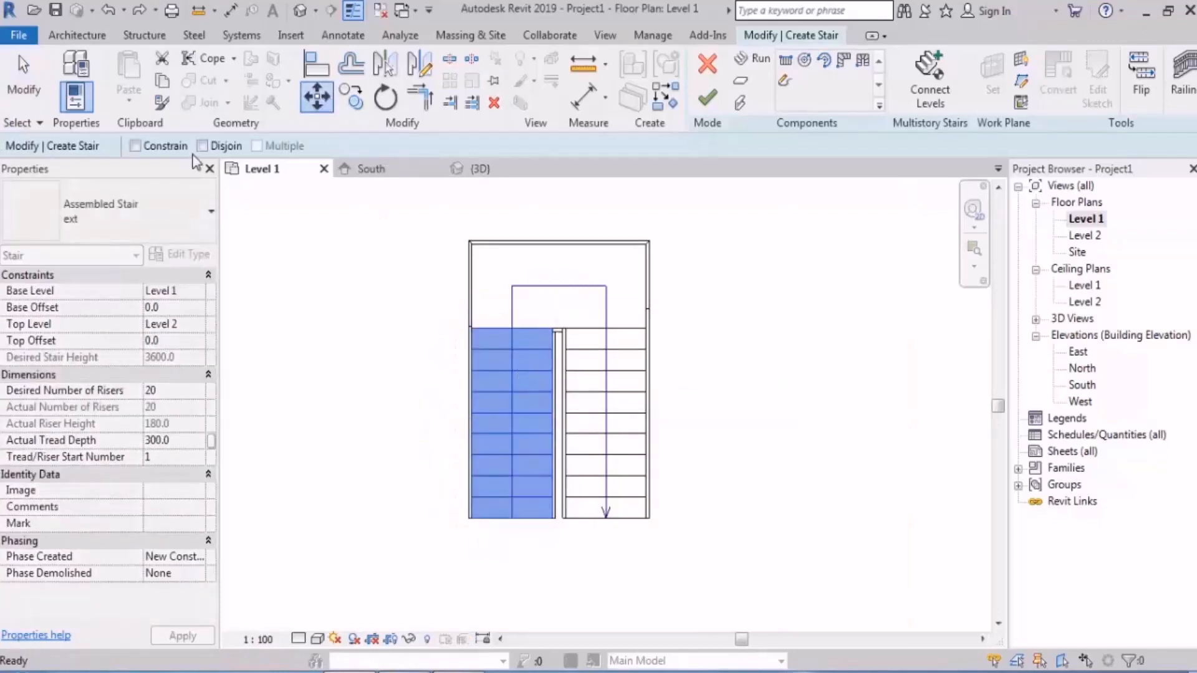
pyautogui.scroll(5, 514, 361)
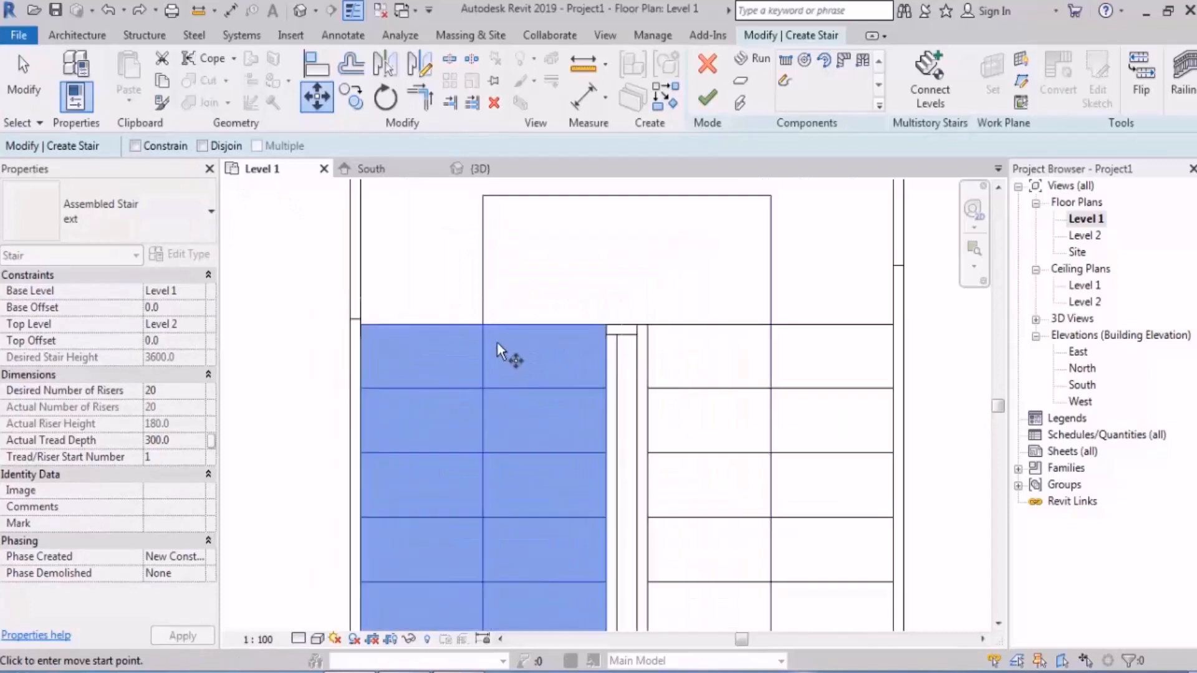
pyautogui.click(484, 324)
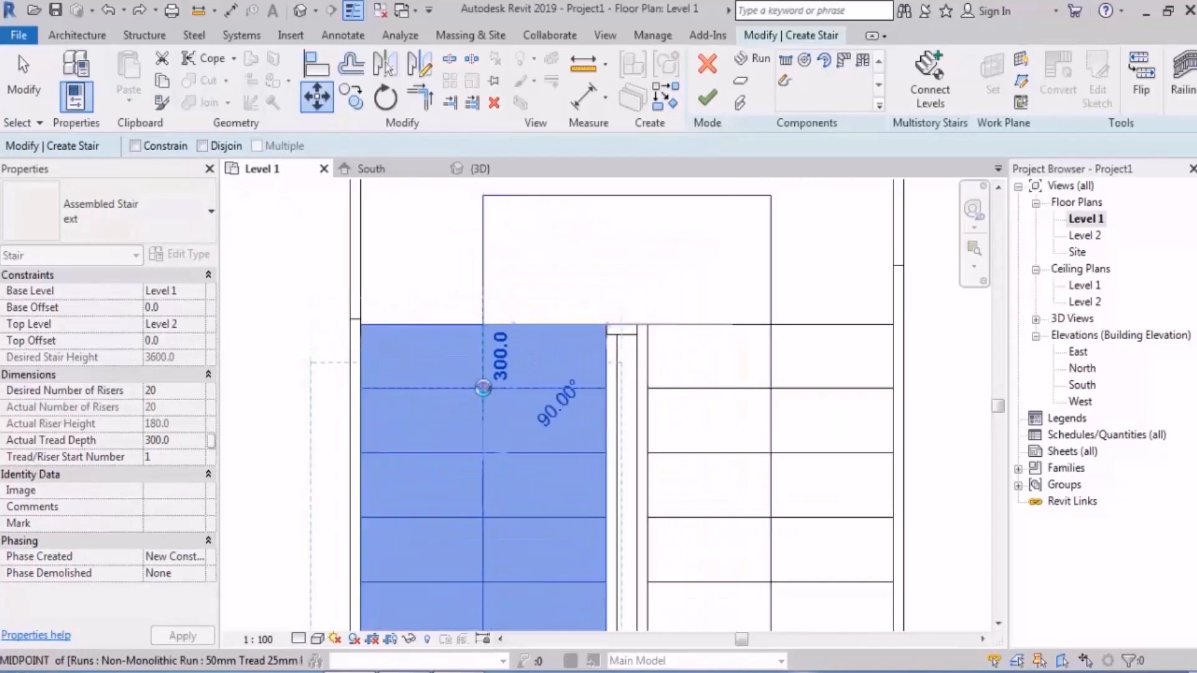
pyautogui.click(484, 387)
pyautogui.scroll(-5, 443, 421)
pyautogui.click(338, 376)
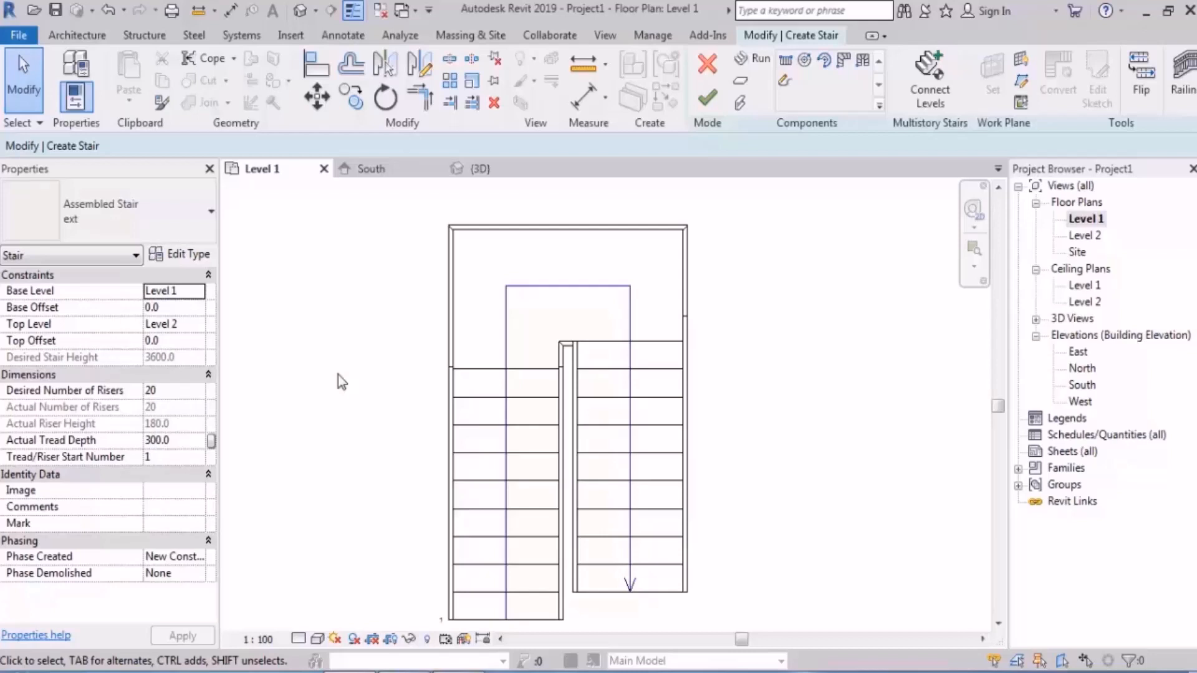
# Move the left stair run down 300 mm with the Disjoin option enabled, separating it from the landing.
pyautogui.scroll(3, 349, 378)
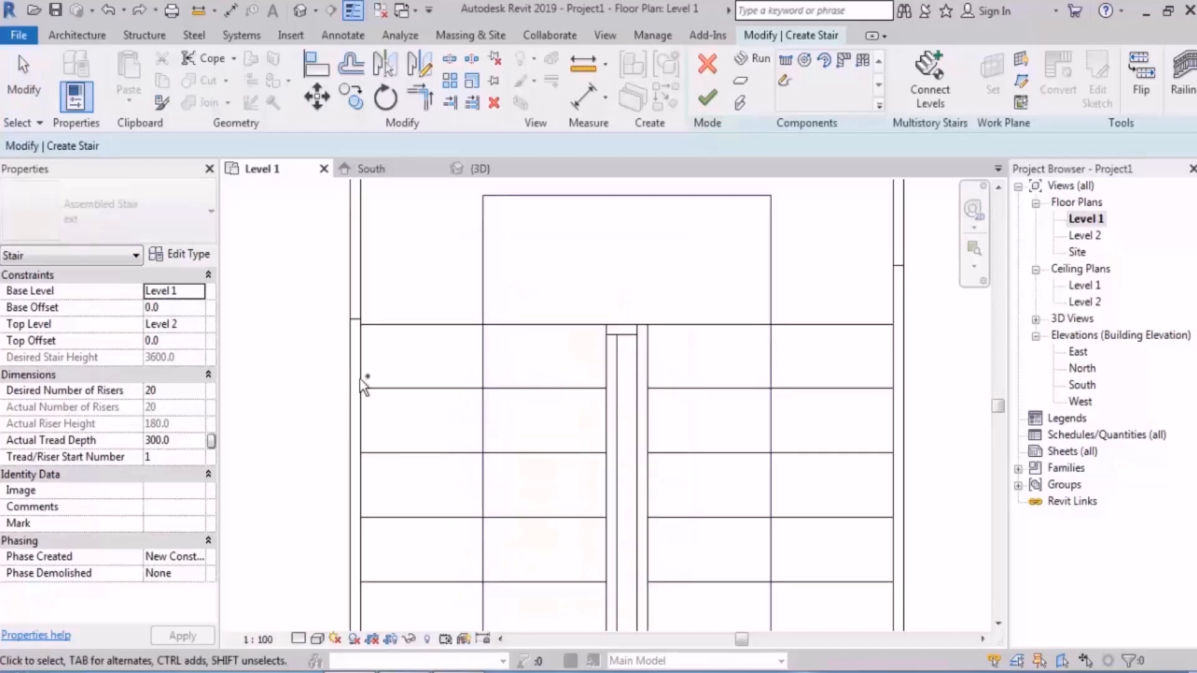
pyautogui.click(457, 345)
pyautogui.scroll(-4, 457, 345)
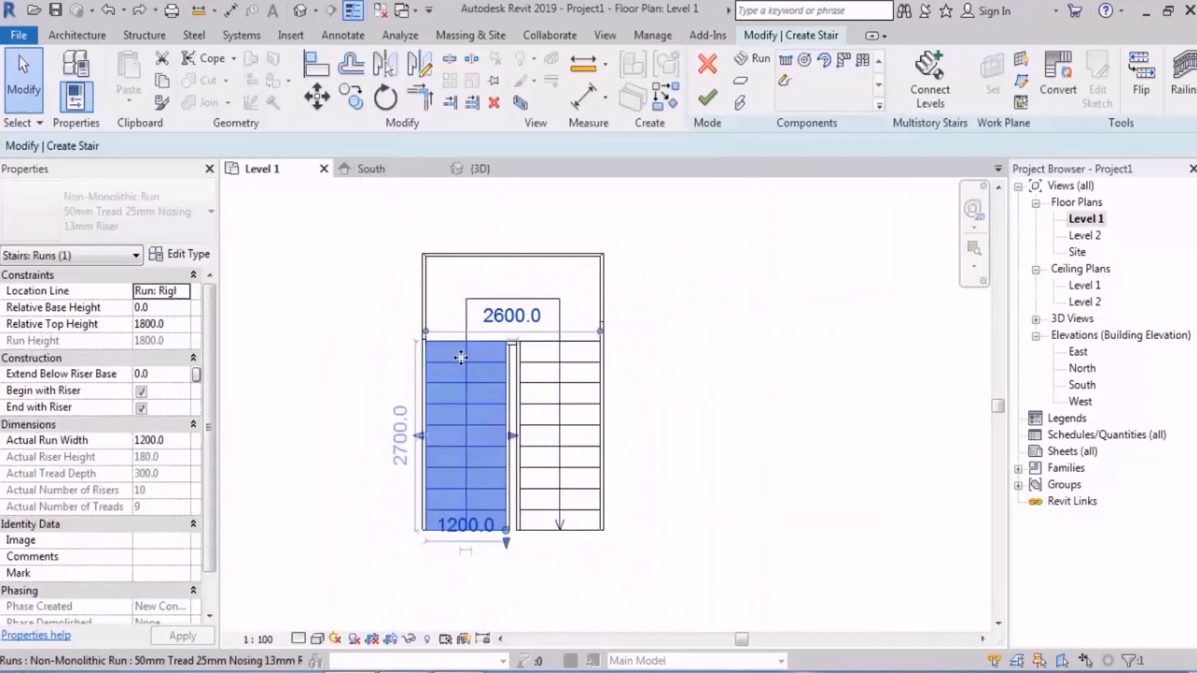
pyautogui.click(317, 99)
pyautogui.click(201, 145)
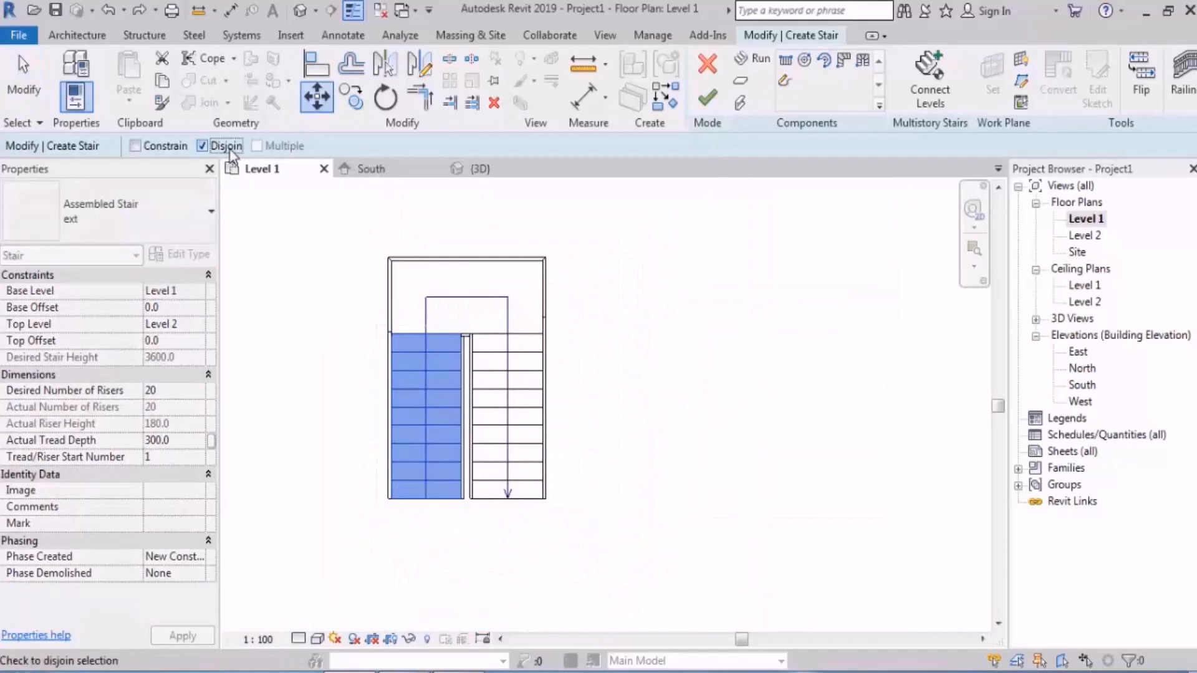
pyautogui.scroll(2, 399, 337)
pyautogui.scroll(2, 401, 337)
pyautogui.click(416, 285)
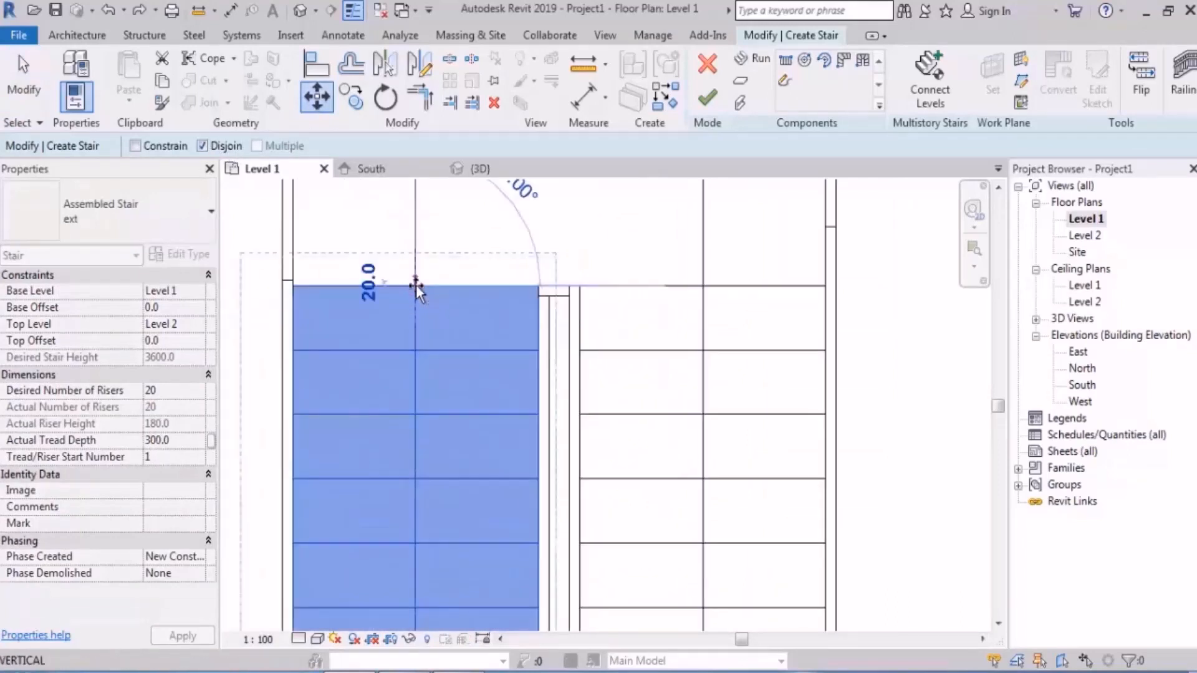
pyautogui.click(502, 358)
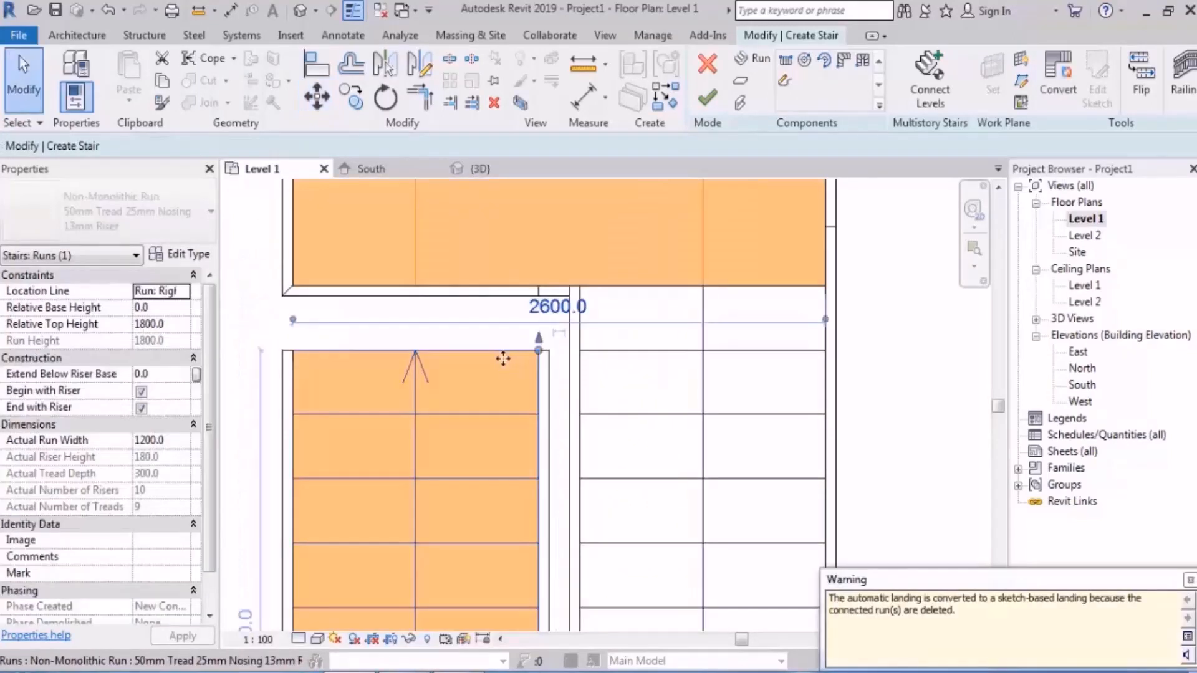
pyautogui.scroll(-5, 561, 374)
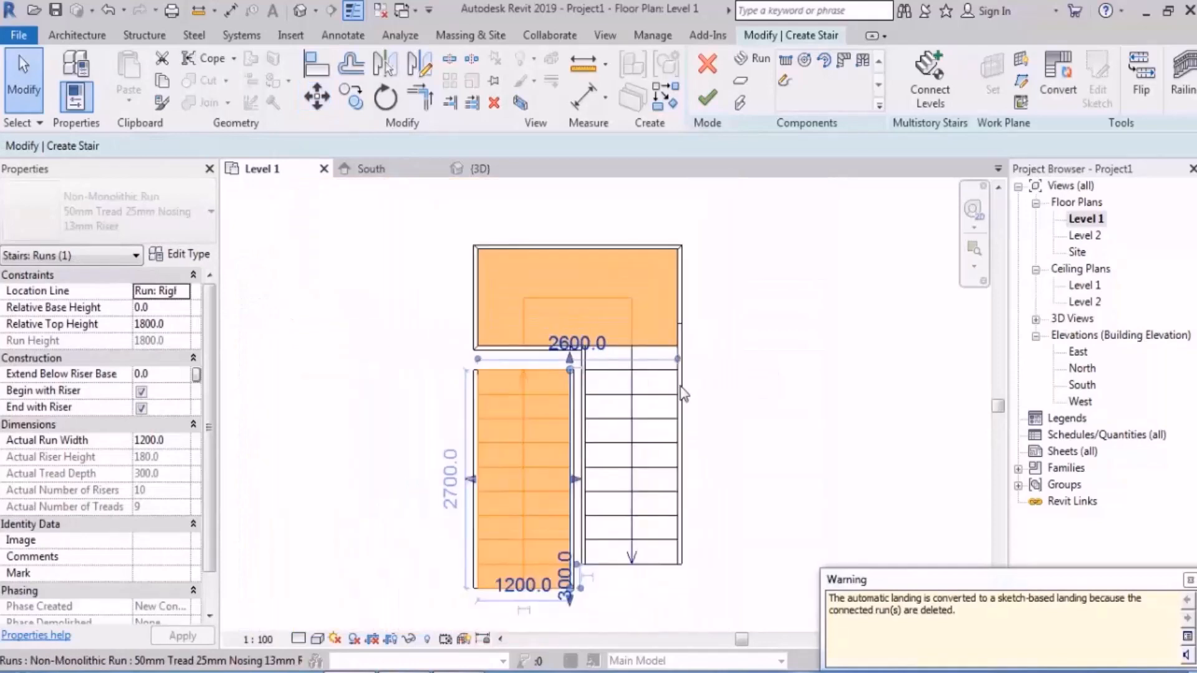
pyautogui.click(787, 387)
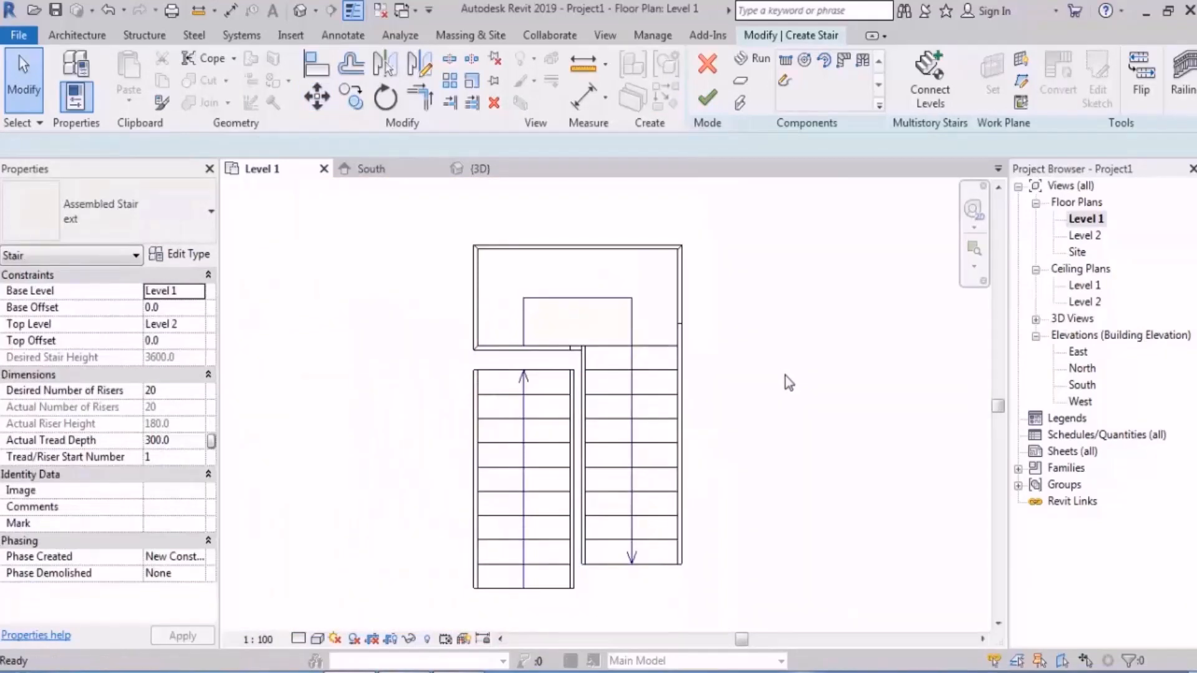
# Finish the U-shaped stair and delete it from the plan.
pyautogui.scroll(3, 584, 385)
pyautogui.scroll(-5, 409, 383)
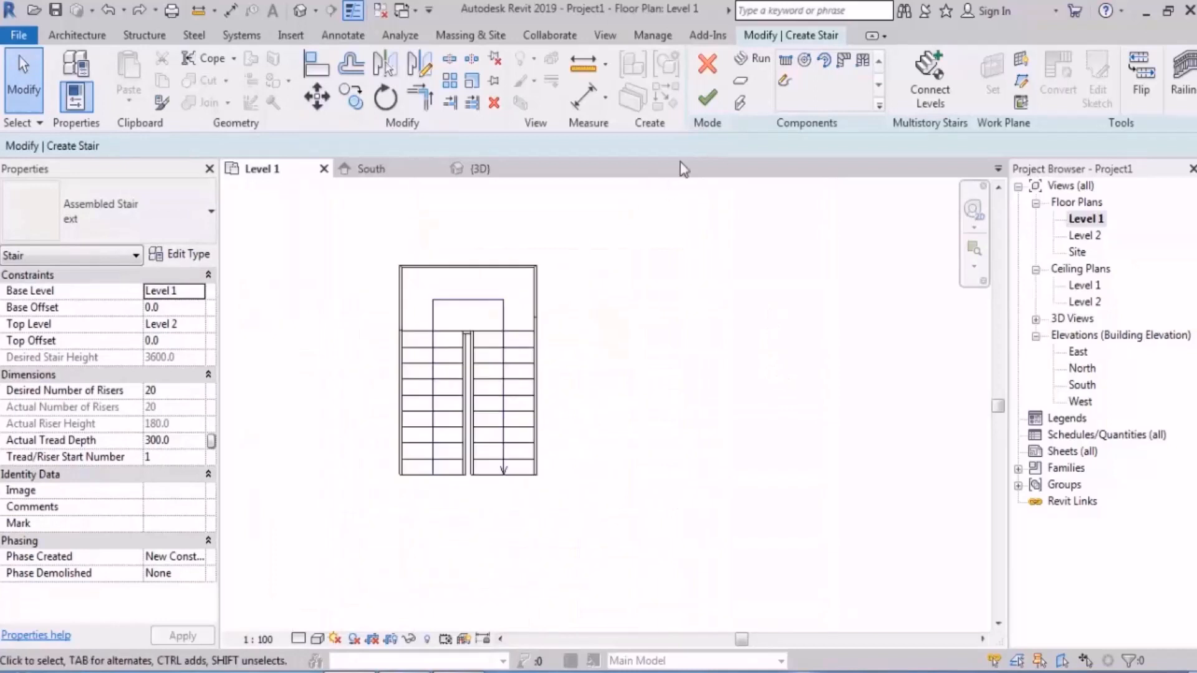
pyautogui.click(707, 97)
pyautogui.click(712, 237)
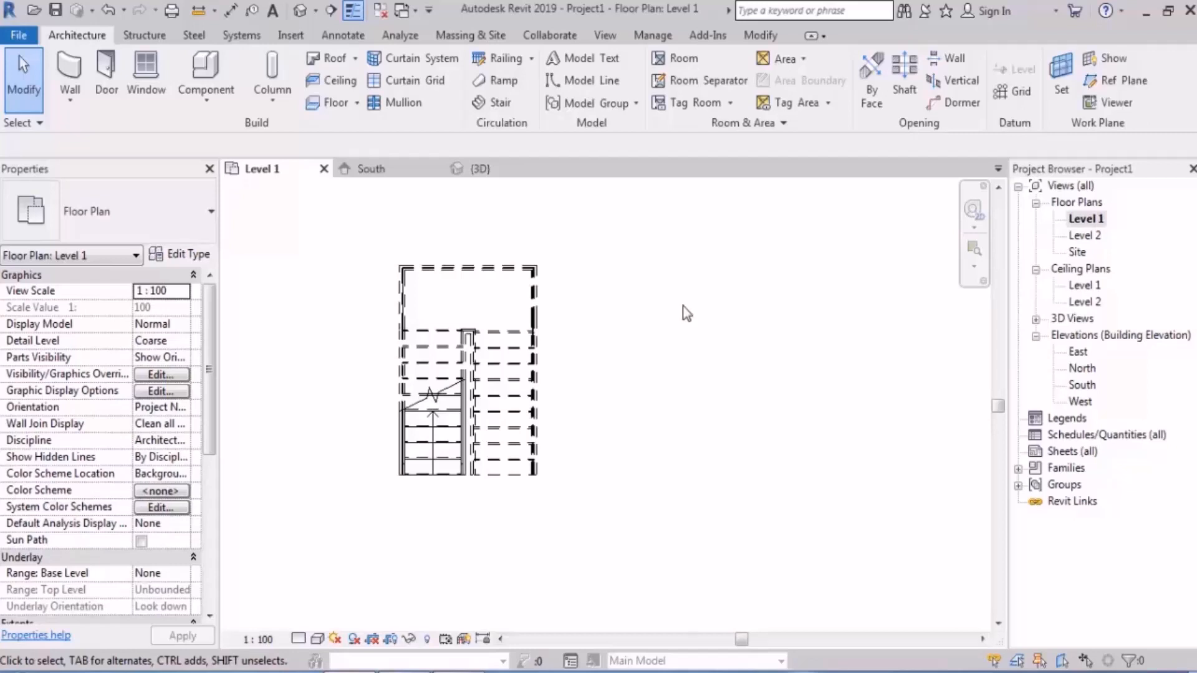
pyautogui.moveTo(615, 215); pyautogui.dragTo(321, 524)
pyautogui.press('Delete')
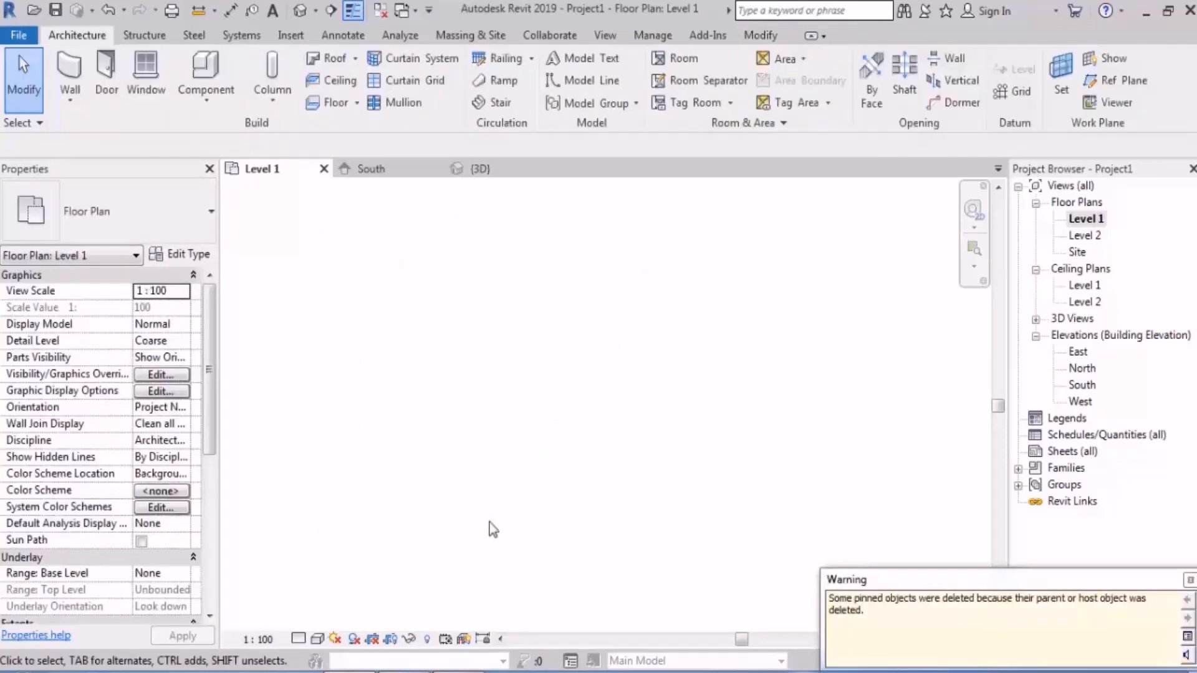
# Draw three Generic - 200mm walls forming a U open at the bottom, with side walls about 4100 mm long.
pyautogui.press('w')
pyautogui.press('a')
pyautogui.click(467, 403)
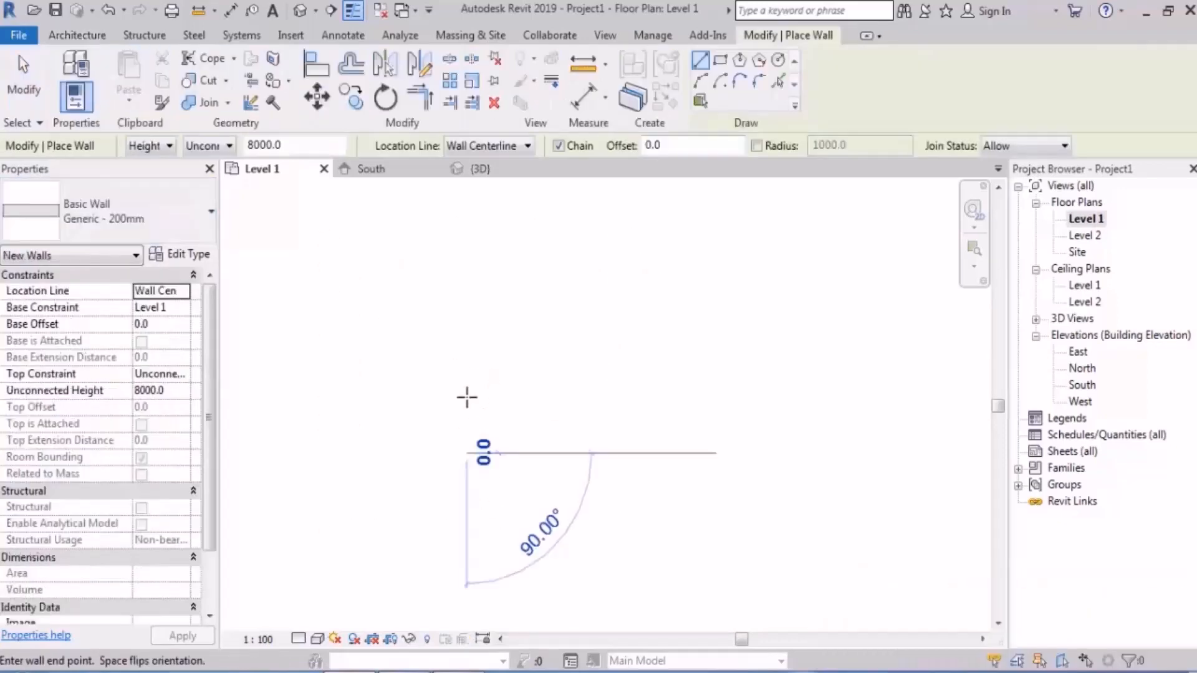
pyautogui.click(466, 241)
pyautogui.scroll(-2, 508, 239)
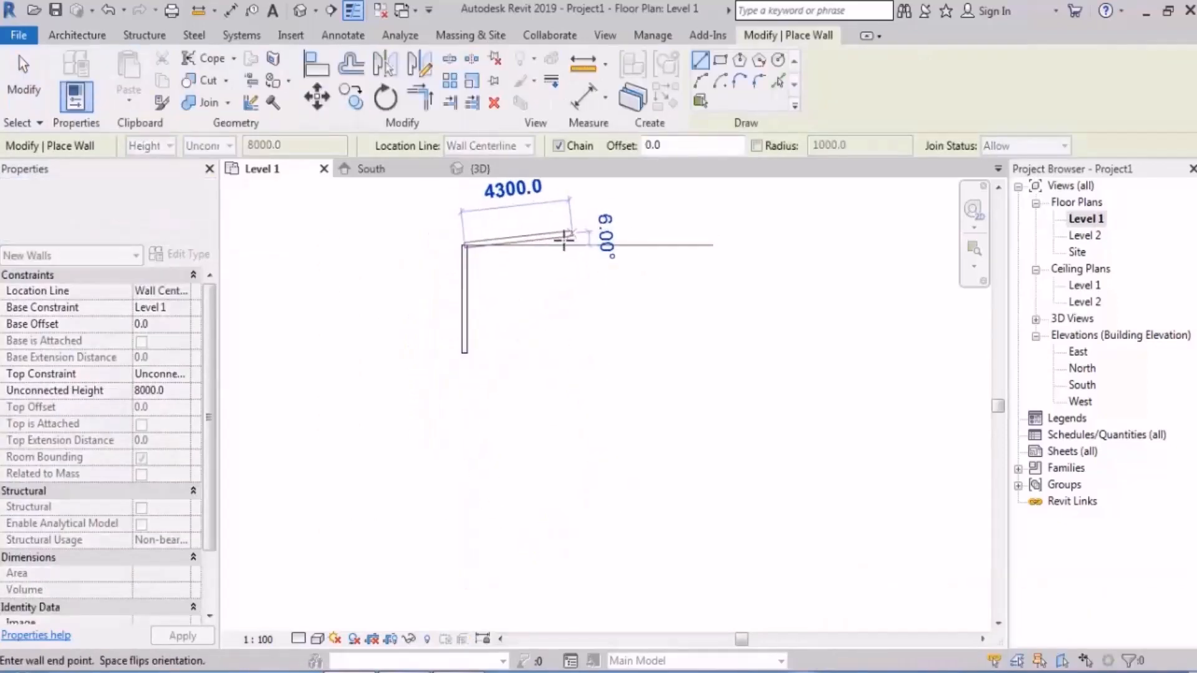
pyautogui.click(572, 246)
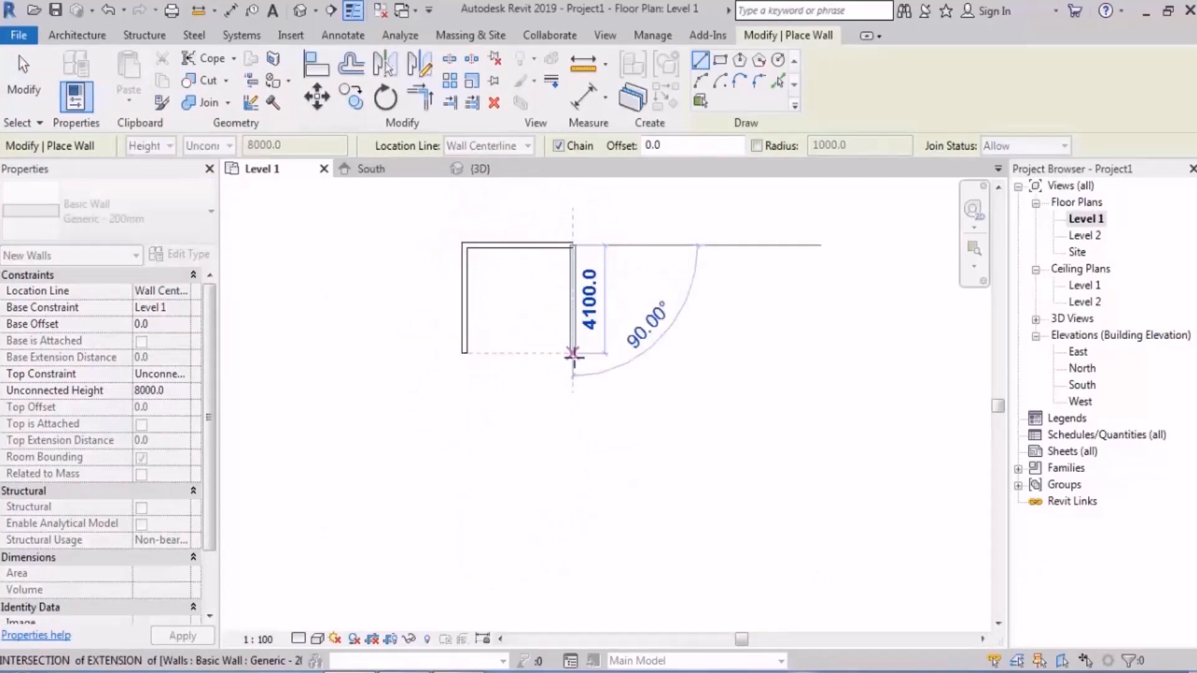
pyautogui.click(572, 353)
pyautogui.press('Escape')
pyautogui.press('Escape')
pyautogui.scroll(4, 527, 234)
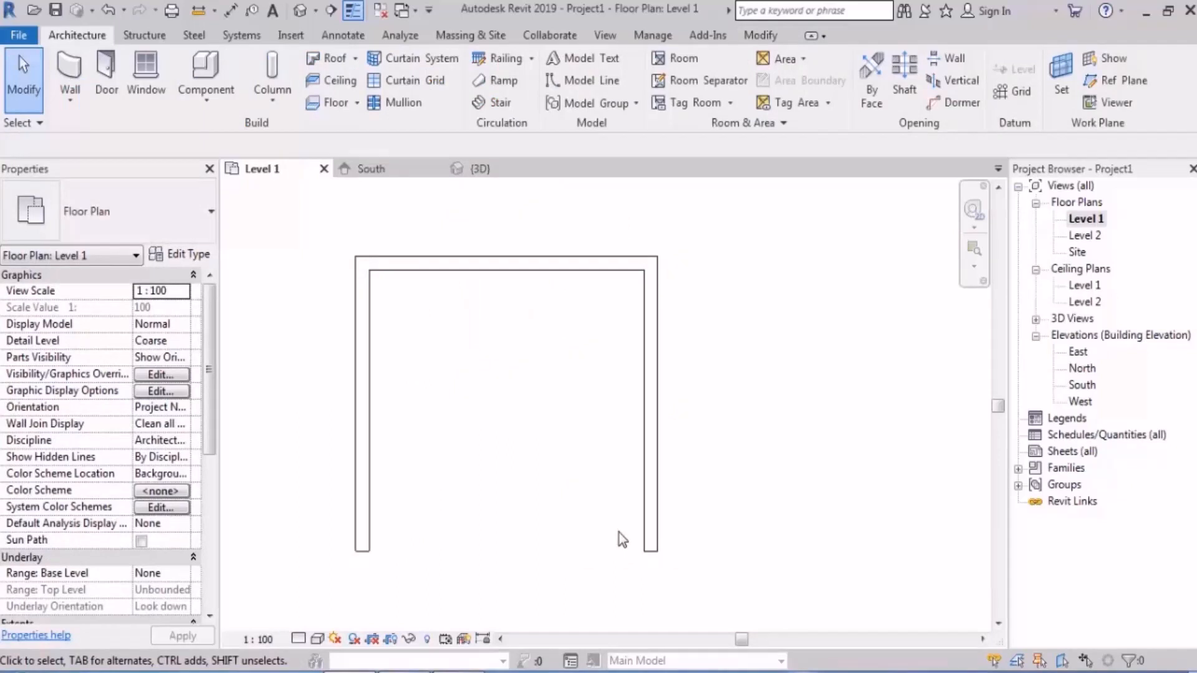
# Start a new stair with 20 desired risers and an actual tread depth of 300 mm.
pyautogui.moveTo(569, 476); pyautogui.dragTo(556, 429, button='middle')
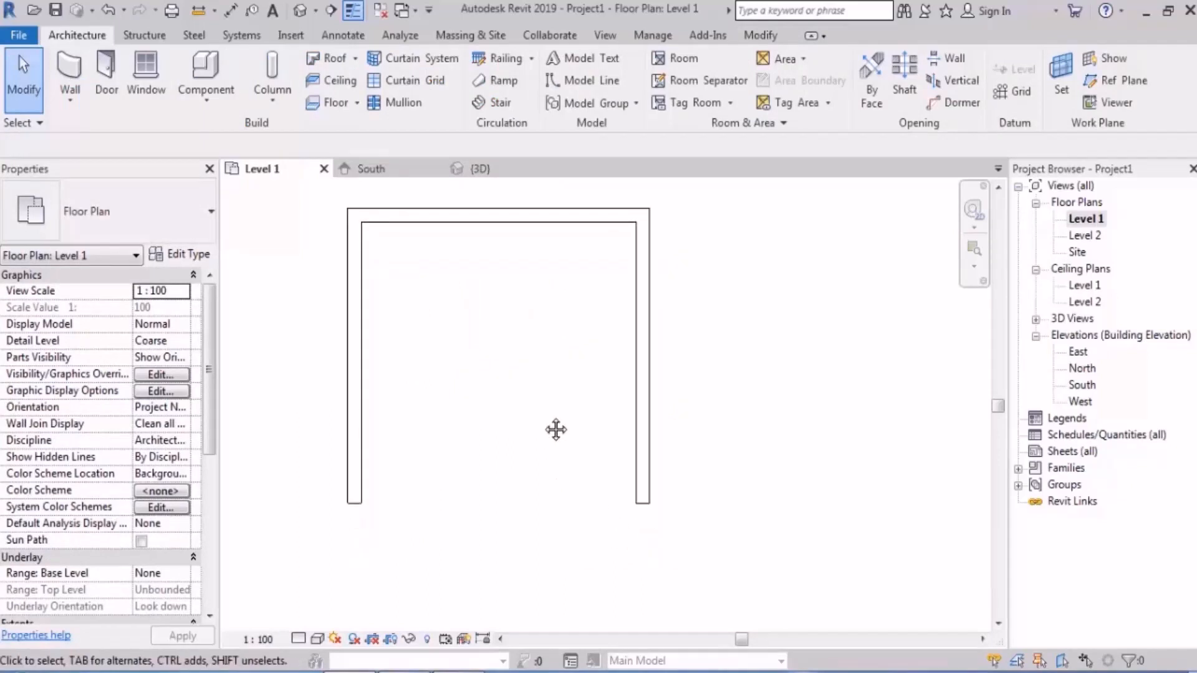
pyautogui.moveTo(476, 374); pyautogui.dragTo(463, 355, button='middle')
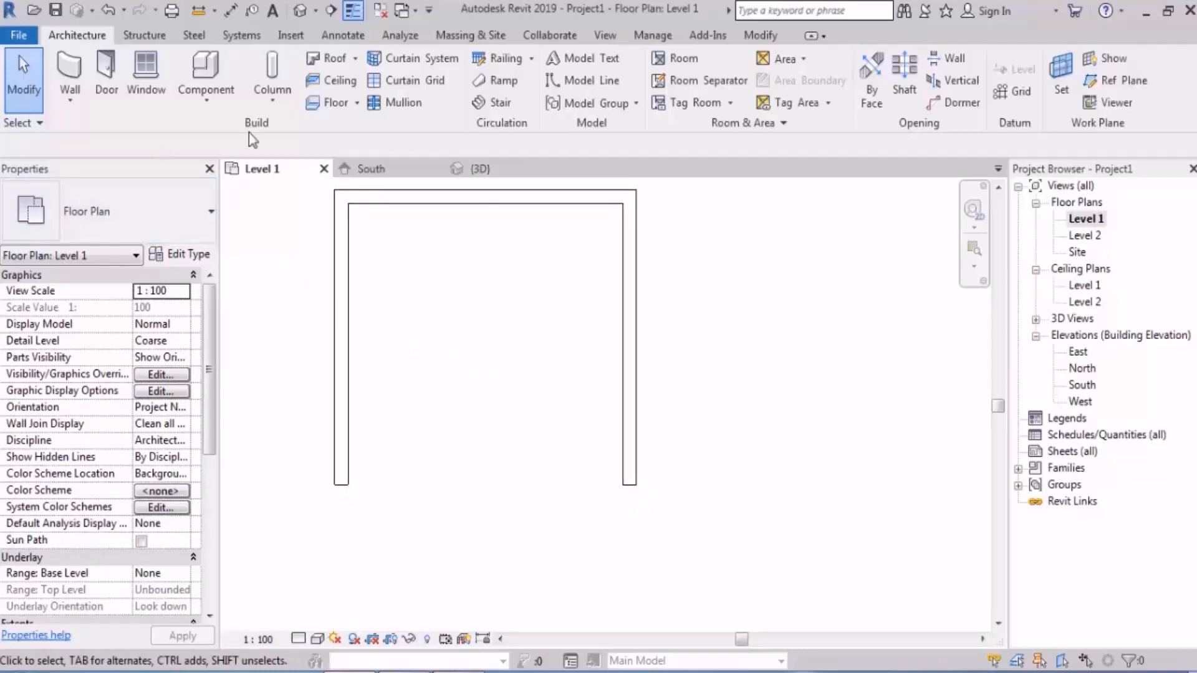
pyautogui.click(504, 105)
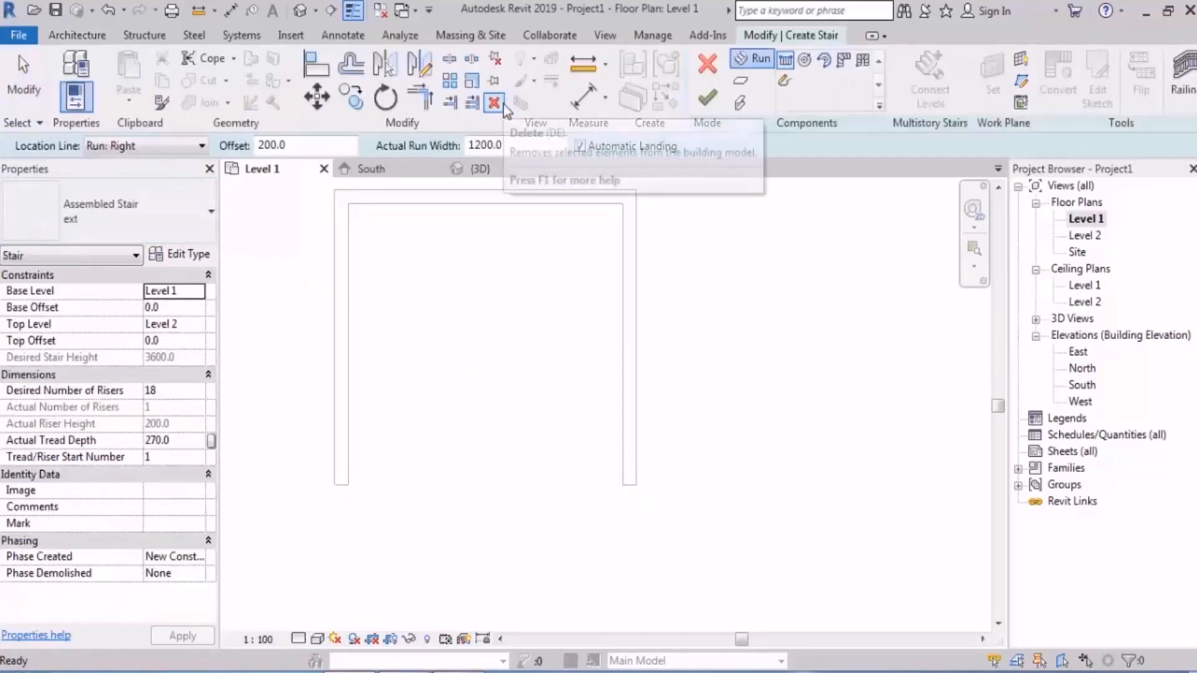
pyautogui.click(175, 391)
pyautogui.write('20')
pyautogui.press('Return')
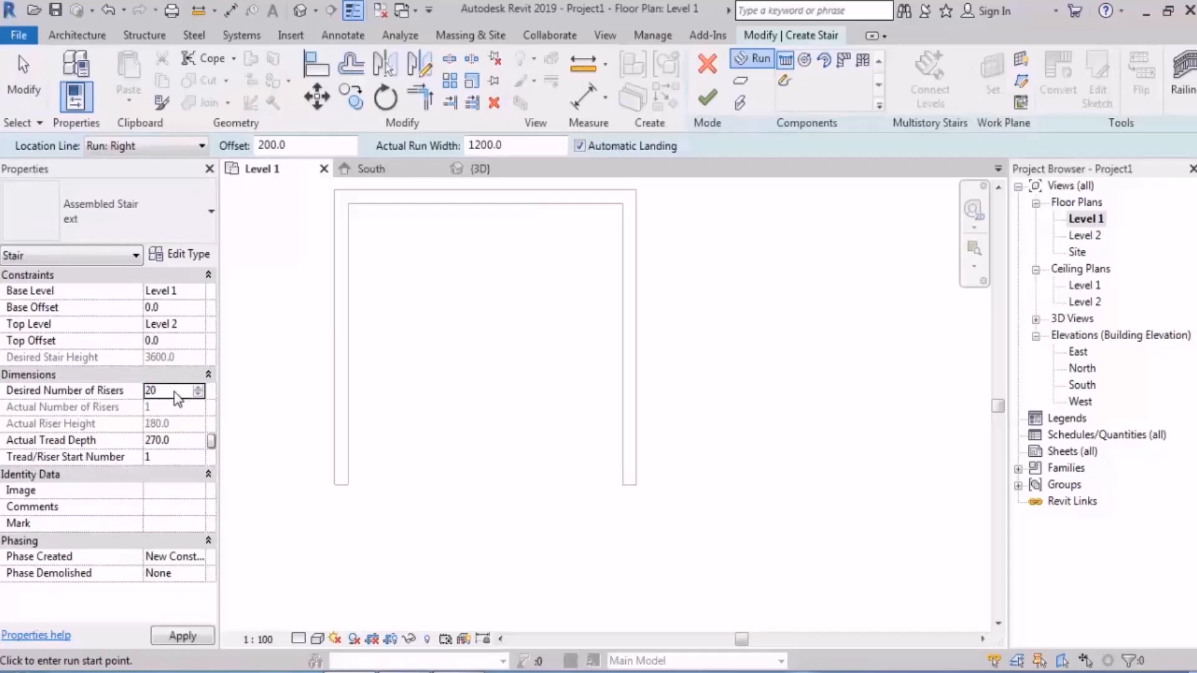
pyautogui.click(182, 445)
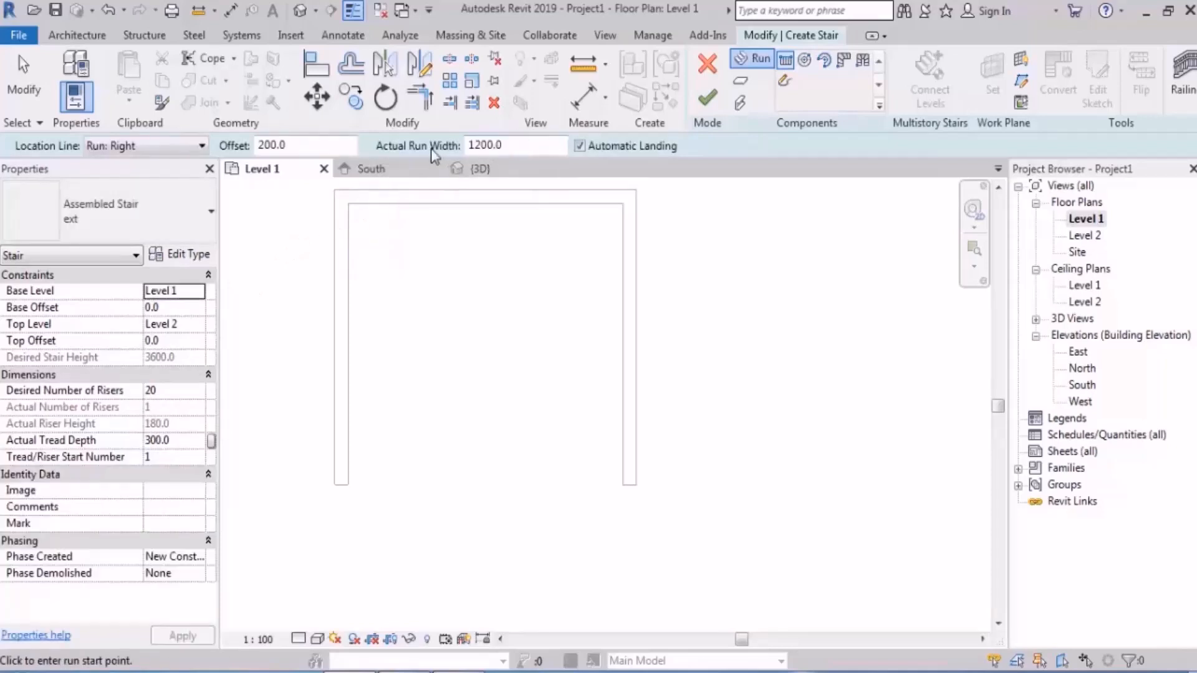
# Set the run offset to 0 and the location line to Run: Left.
pyautogui.doubleClick(272, 145)
pyautogui.write('0')
pyautogui.press('Return')
pyautogui.moveTo(465, 367); pyautogui.dragTo(465, 378, button='middle')
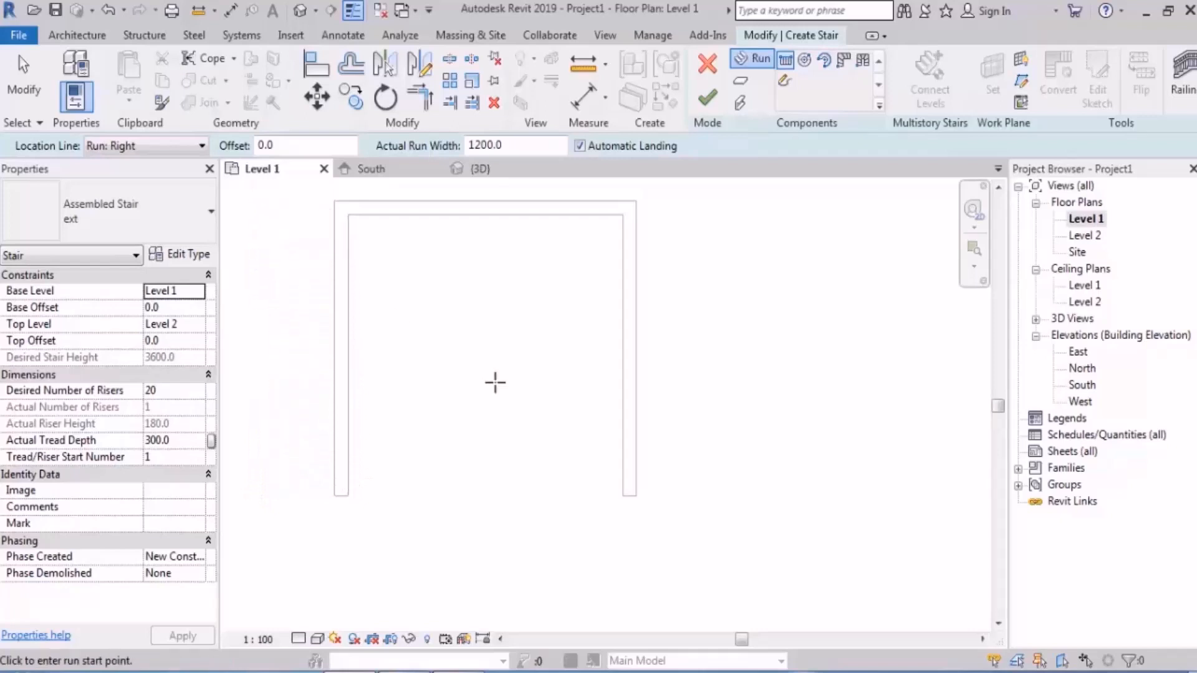
pyautogui.click(159, 147)
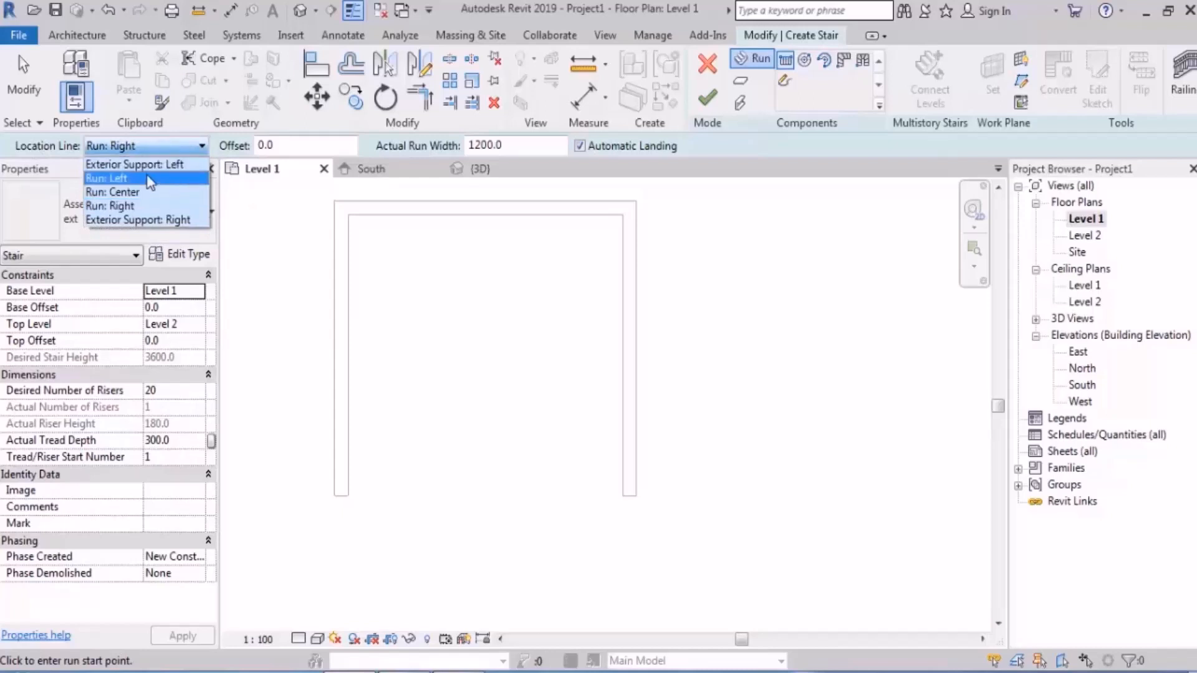
pyautogui.click(150, 179)
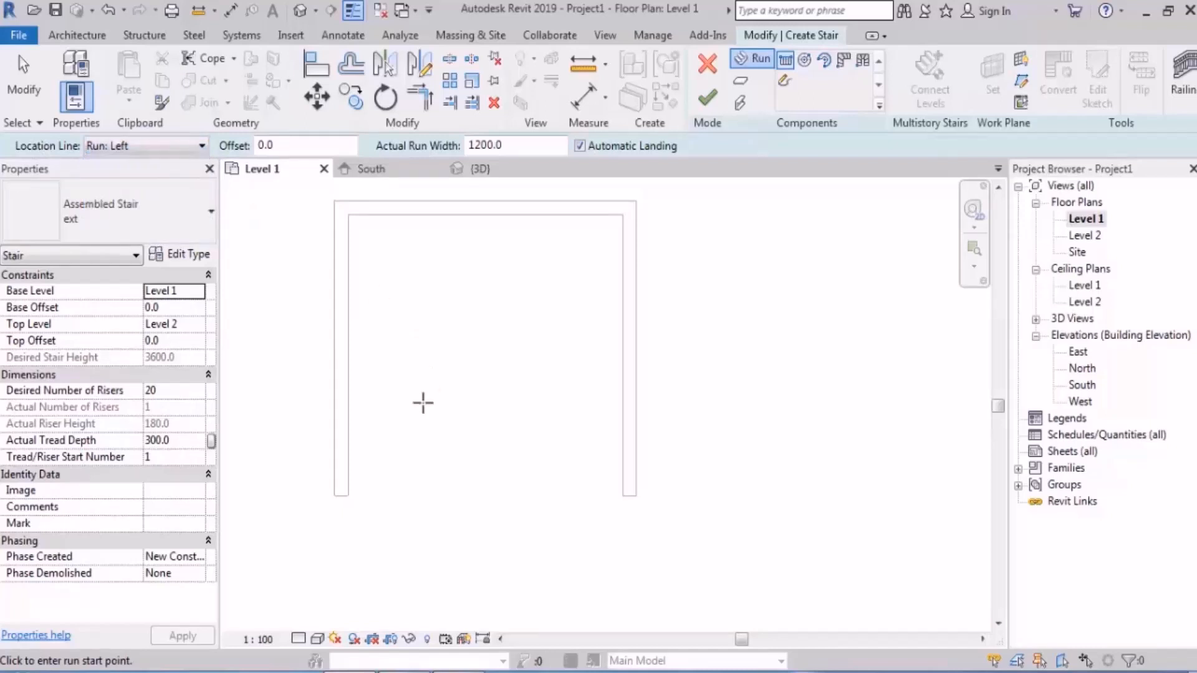
# Draw two 10-riser runs along the inner faces of the side walls, going up the left wall and returning down the right.
pyautogui.click(349, 490)
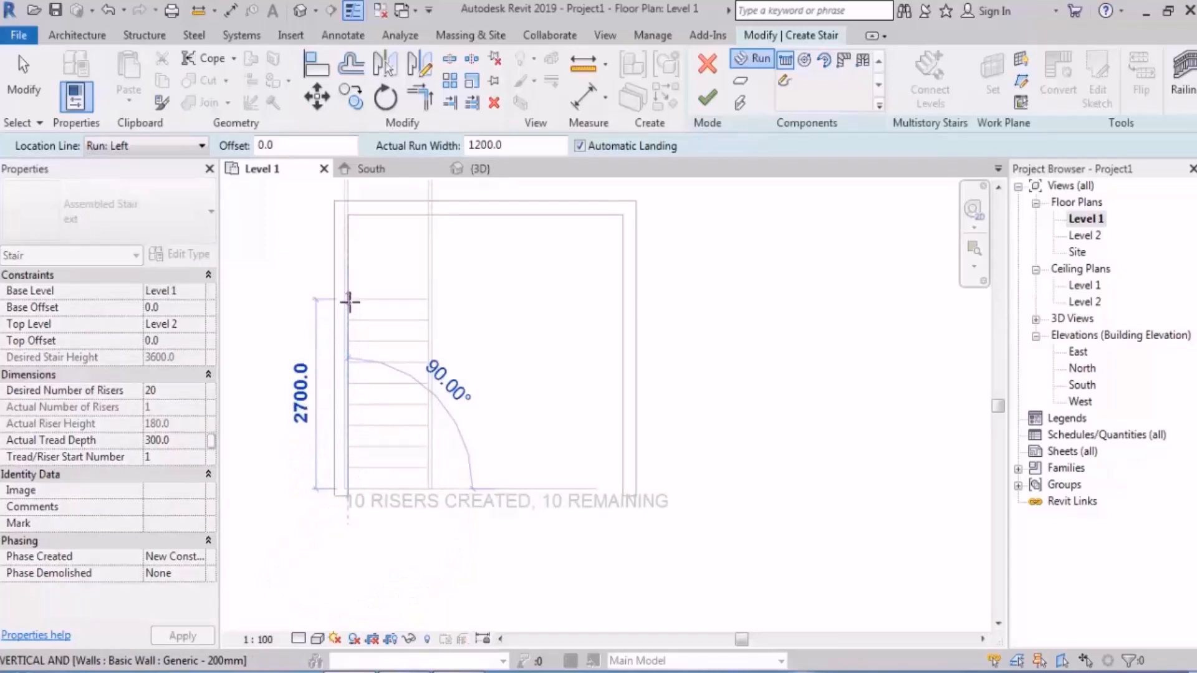
pyautogui.click(350, 302)
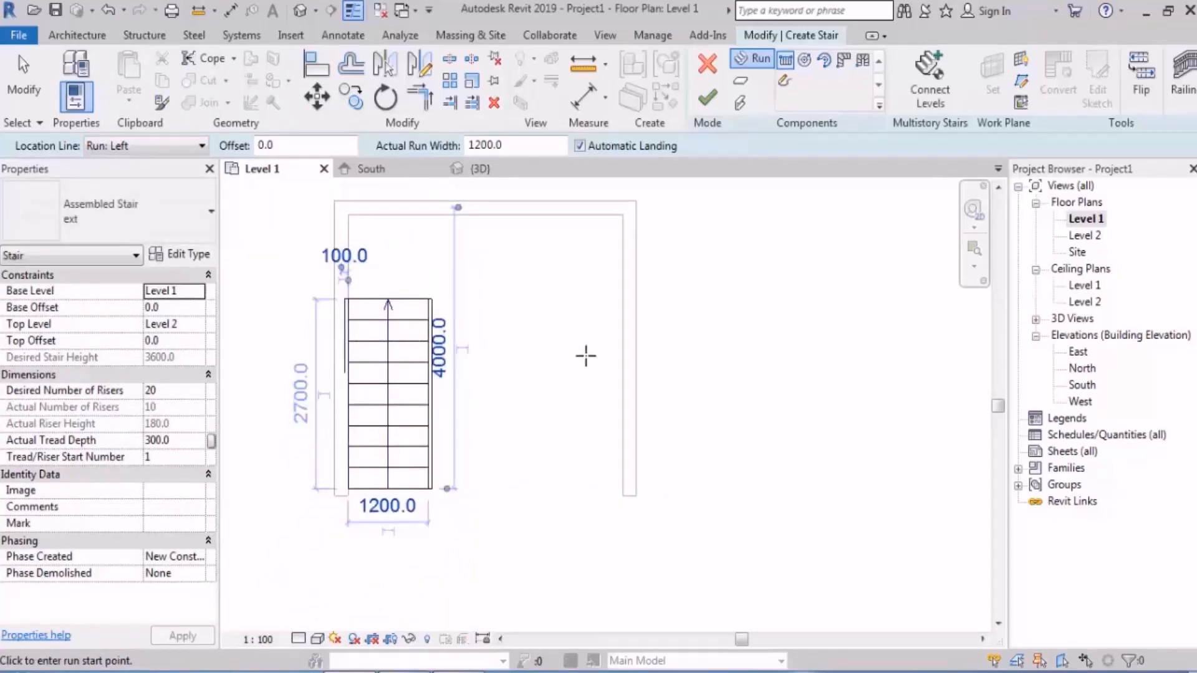
pyautogui.click(623, 298)
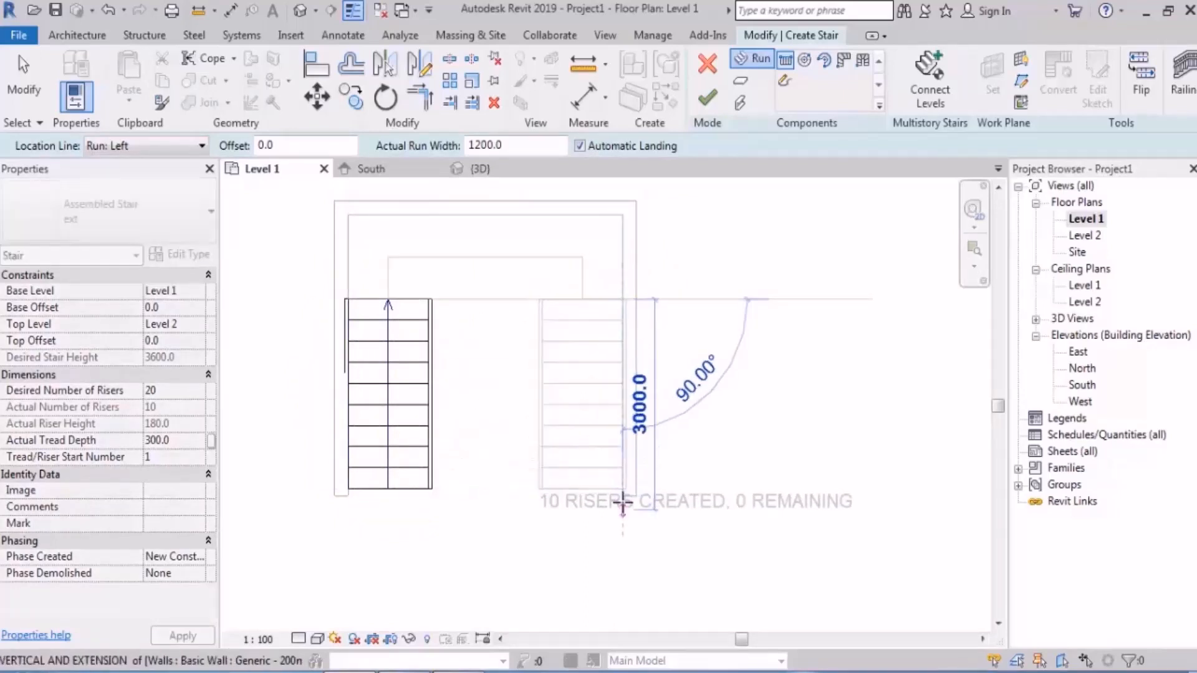
pyautogui.click(620, 496)
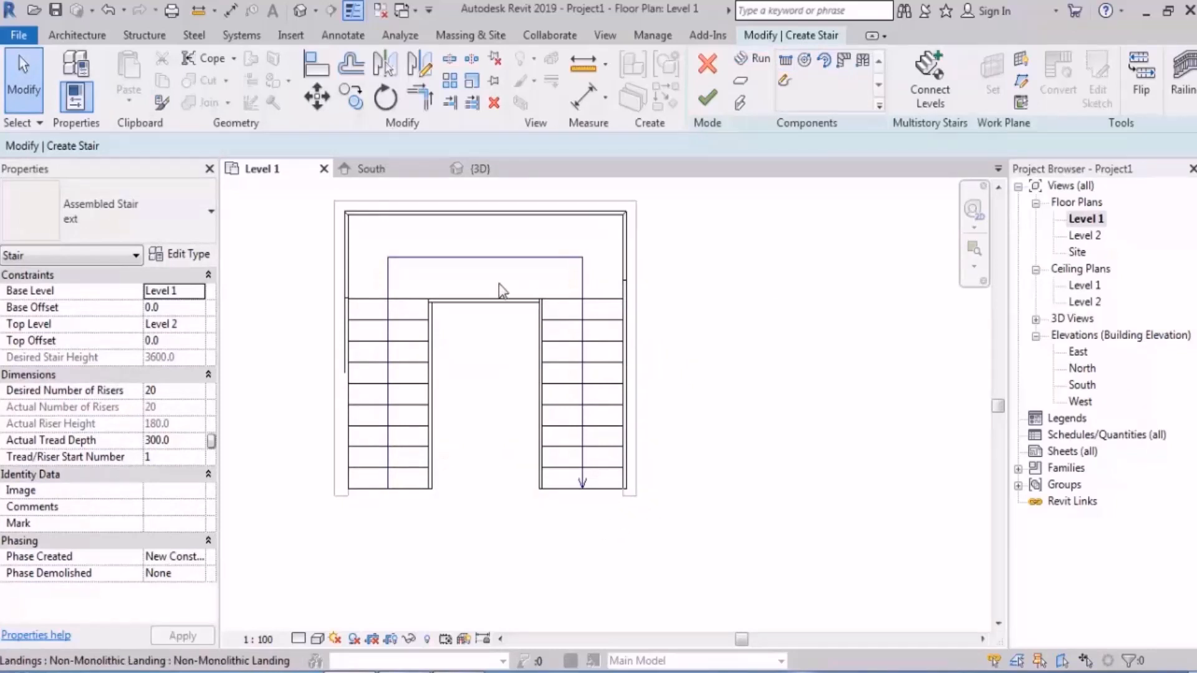
# Move the left run of the wall-enclosed stair down 300 mm with Disjoin enabled, detaching it from the landing.
pyautogui.scroll(2, 426, 312)
pyautogui.click(380, 331)
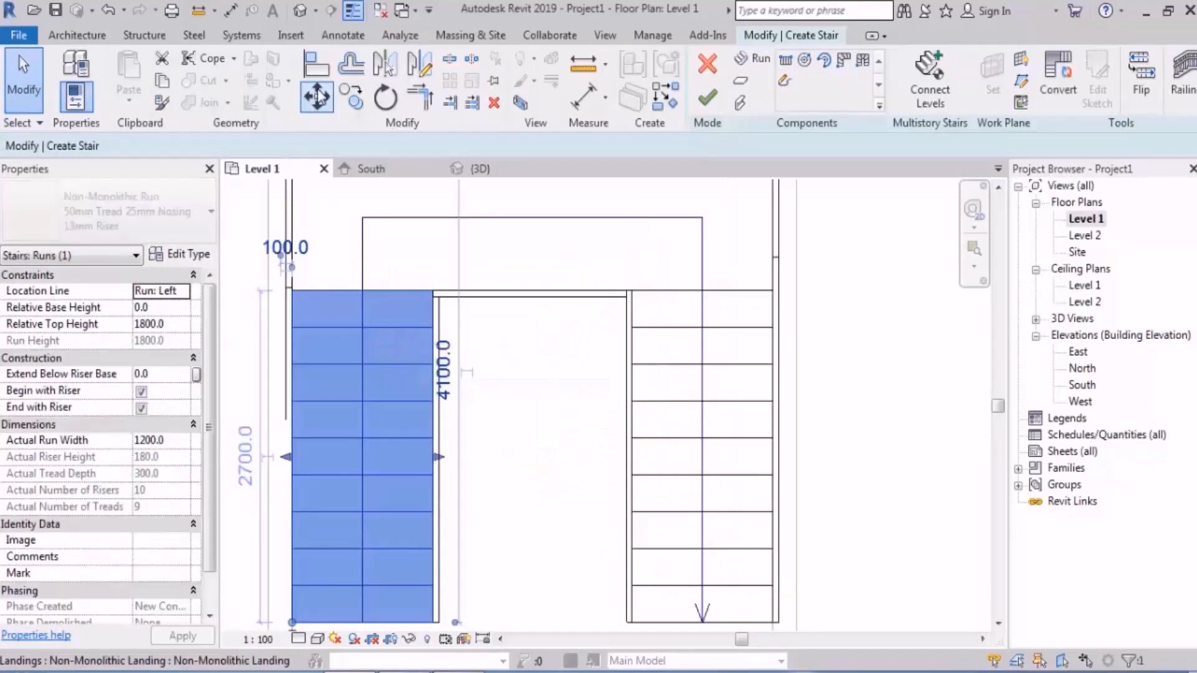
pyautogui.press('m')
pyautogui.press('v')
pyautogui.click(363, 291)
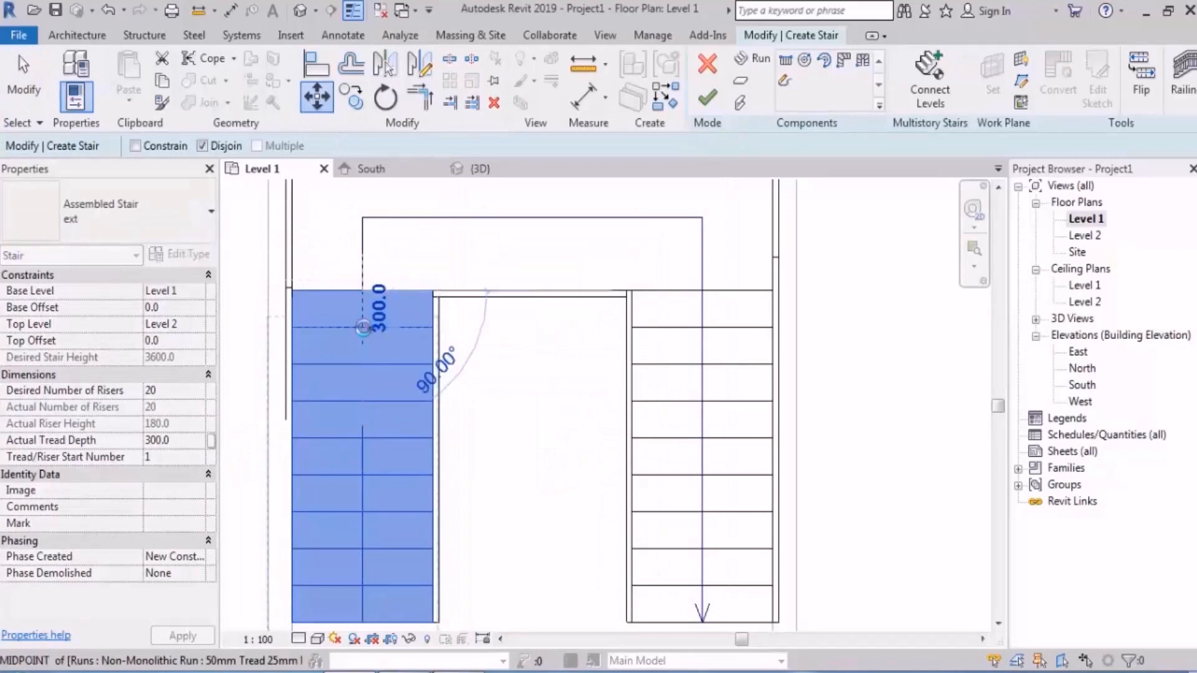
pyautogui.click(363, 328)
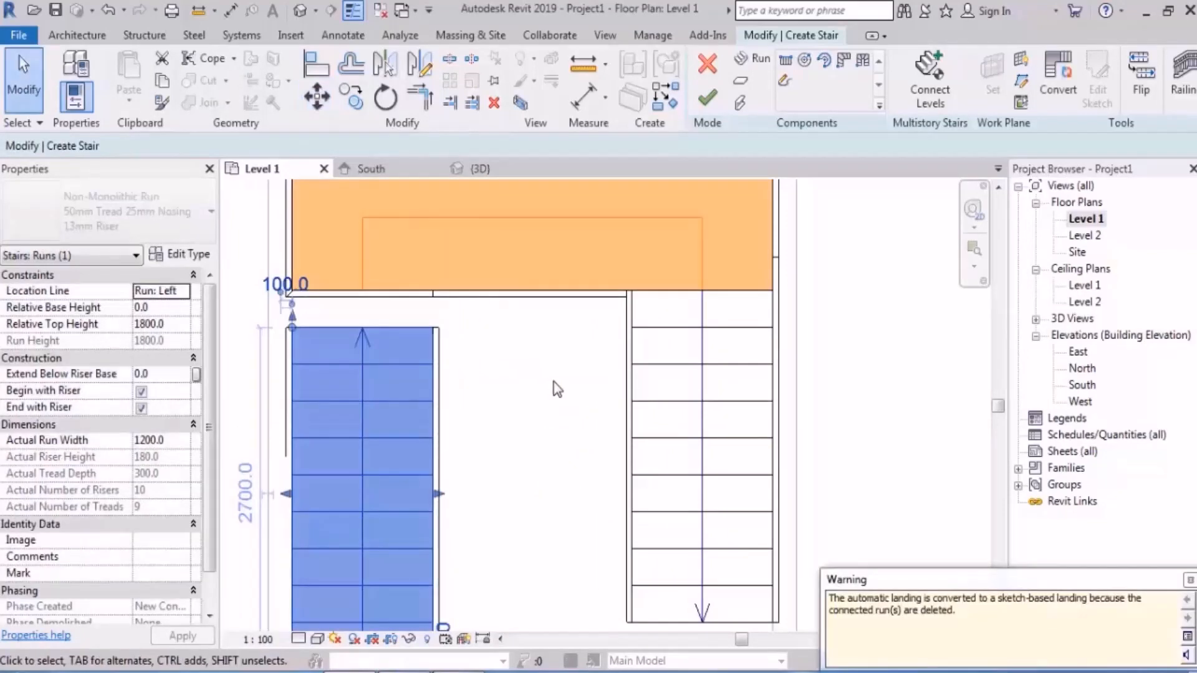
# Dismiss the landing warning and undo the disjoined move of the left run.
pyautogui.click(1190, 579)
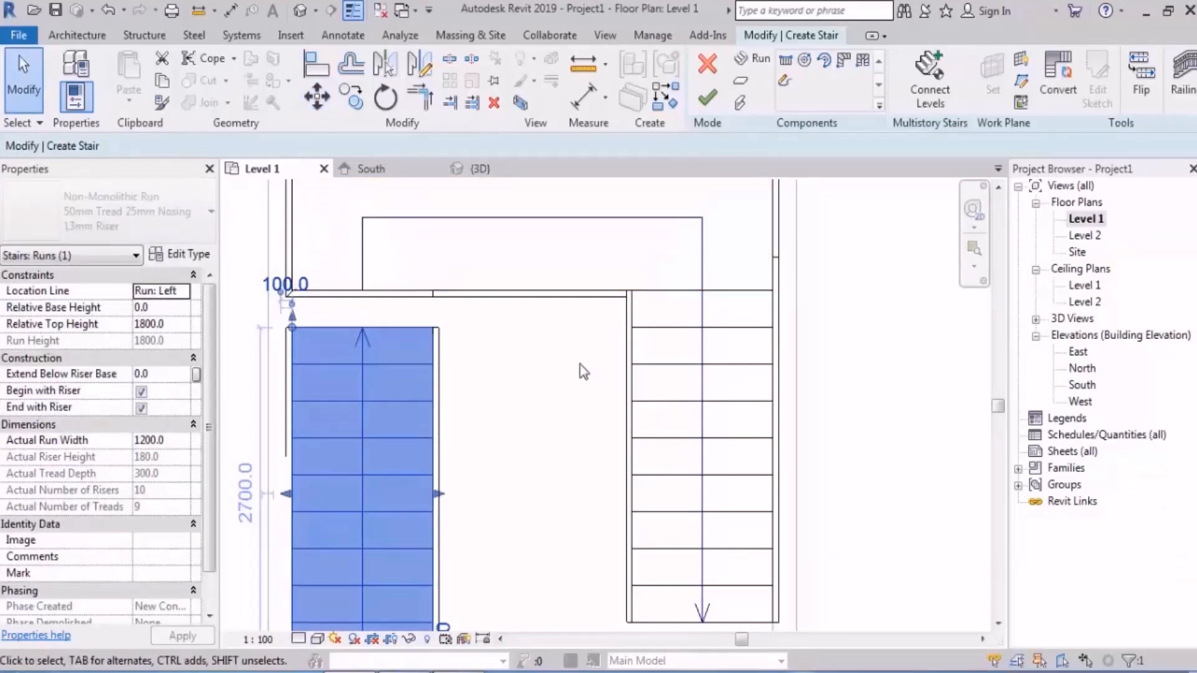
pyautogui.click(571, 380)
pyautogui.moveTo(569, 380); pyautogui.dragTo(555, 377, button='middle')
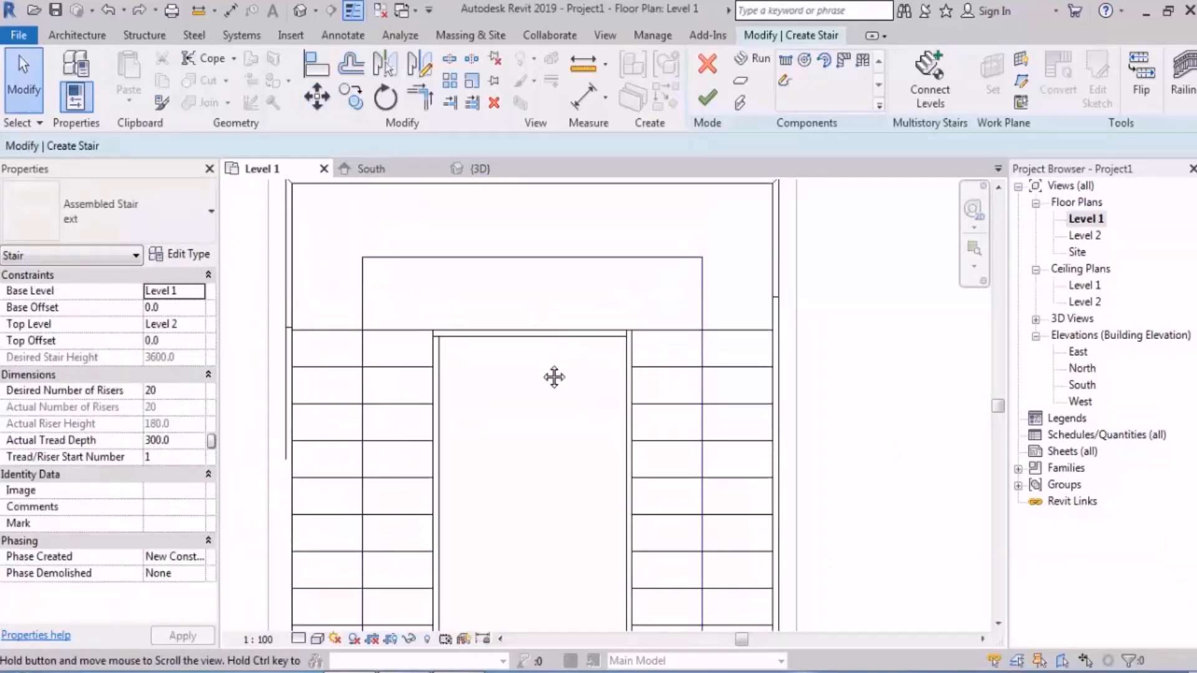
# Move the left run of the wall-enclosed stair down 300 mm with Disjoin disabled, keeping it attached to the landing.
pyautogui.click(396, 392)
pyautogui.click(317, 97)
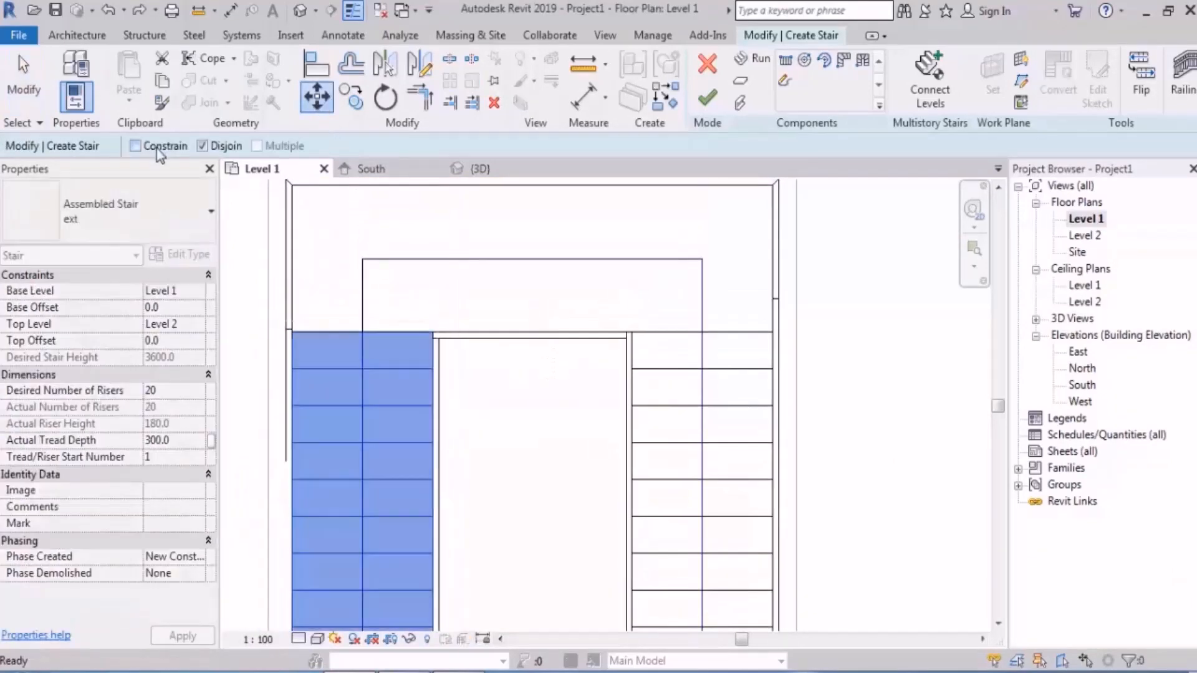
pyautogui.click(216, 146)
pyautogui.moveTo(374, 331); pyautogui.dragTo(420, 355, button='middle')
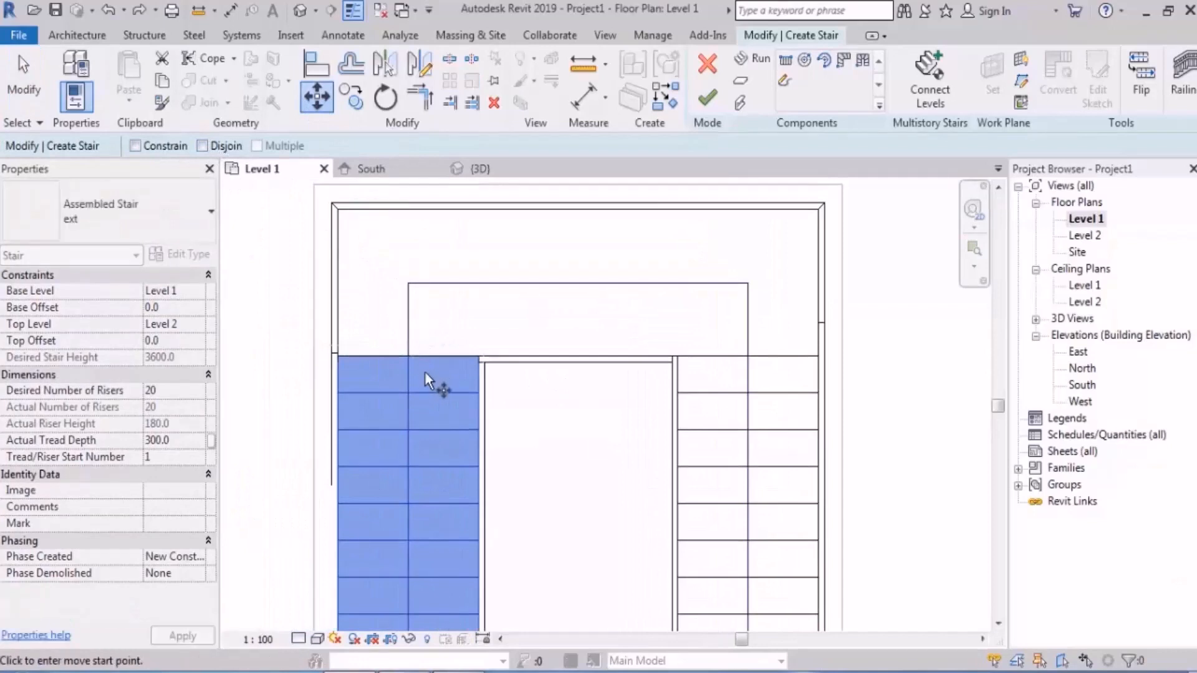
pyautogui.click(409, 354)
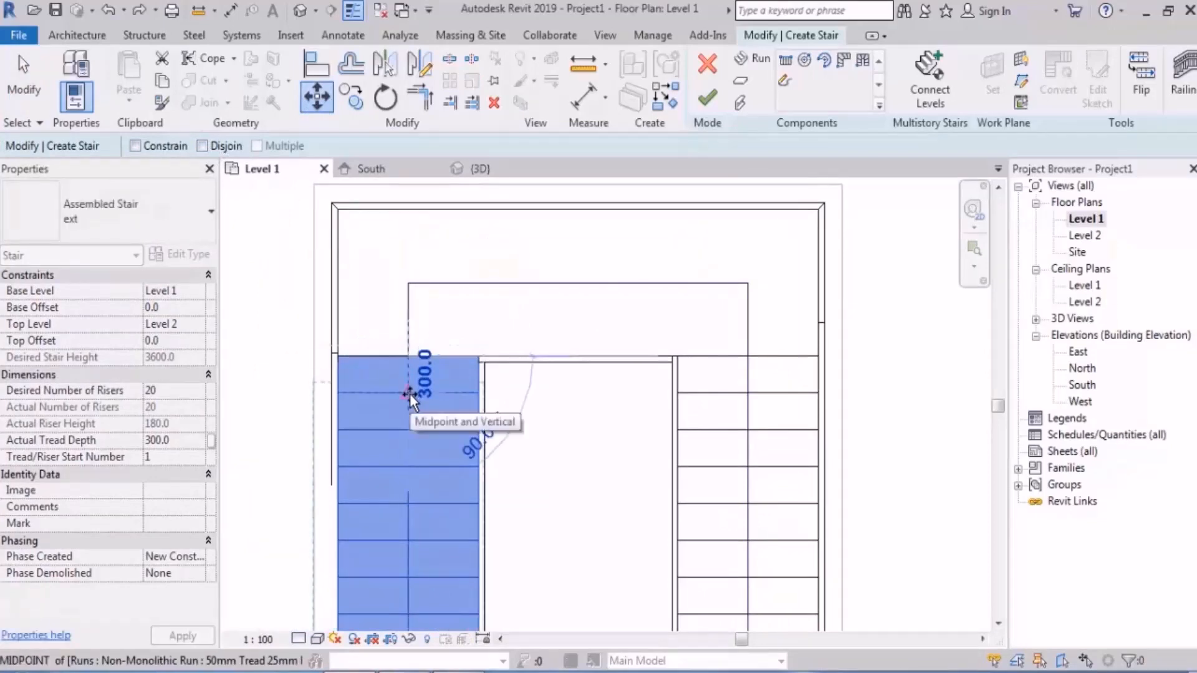
pyautogui.click(410, 394)
pyautogui.click(582, 471)
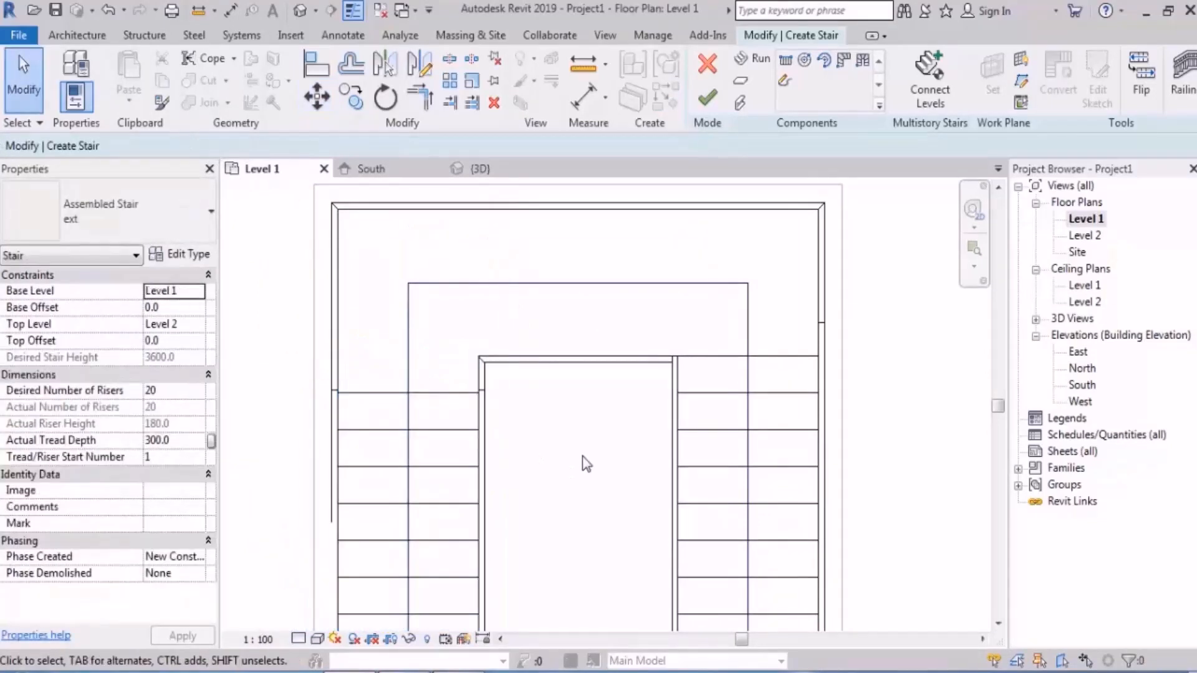
# Move the whole wall-enclosed stair slightly down so the landing's outer stringer sits clear of the back wall.
pyautogui.moveTo(686, 242); pyautogui.dragTo(689, 289, button='middle')
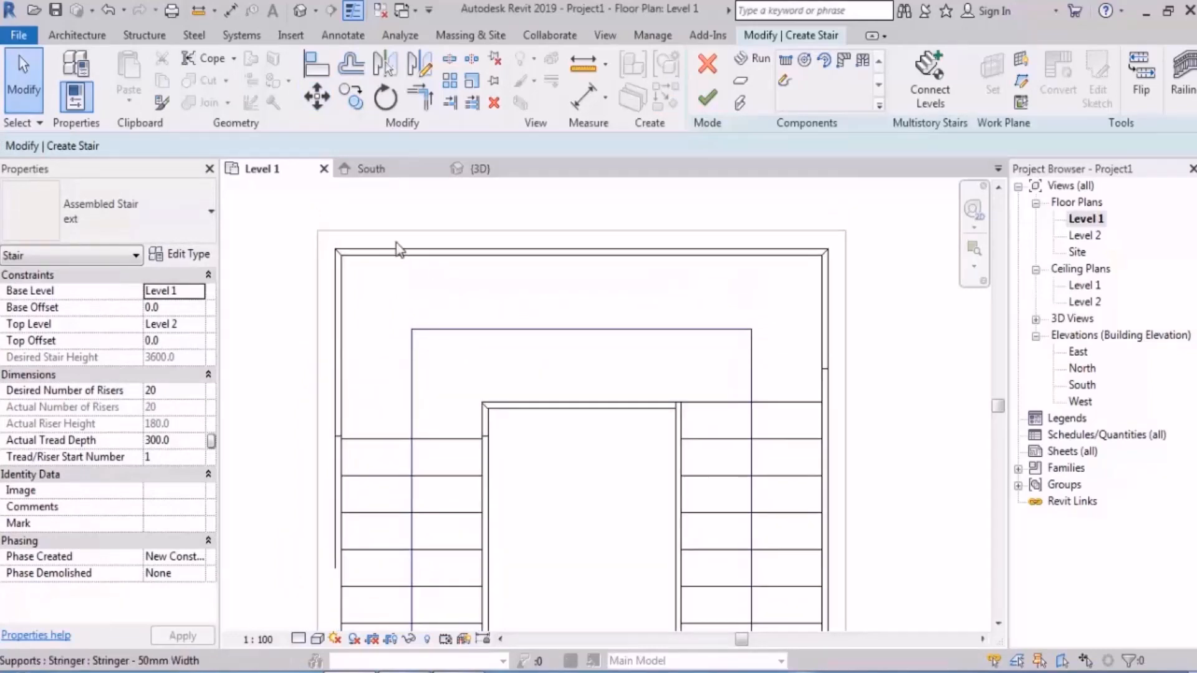
pyautogui.scroll(3, 399, 249)
pyautogui.scroll(2, 323, 256)
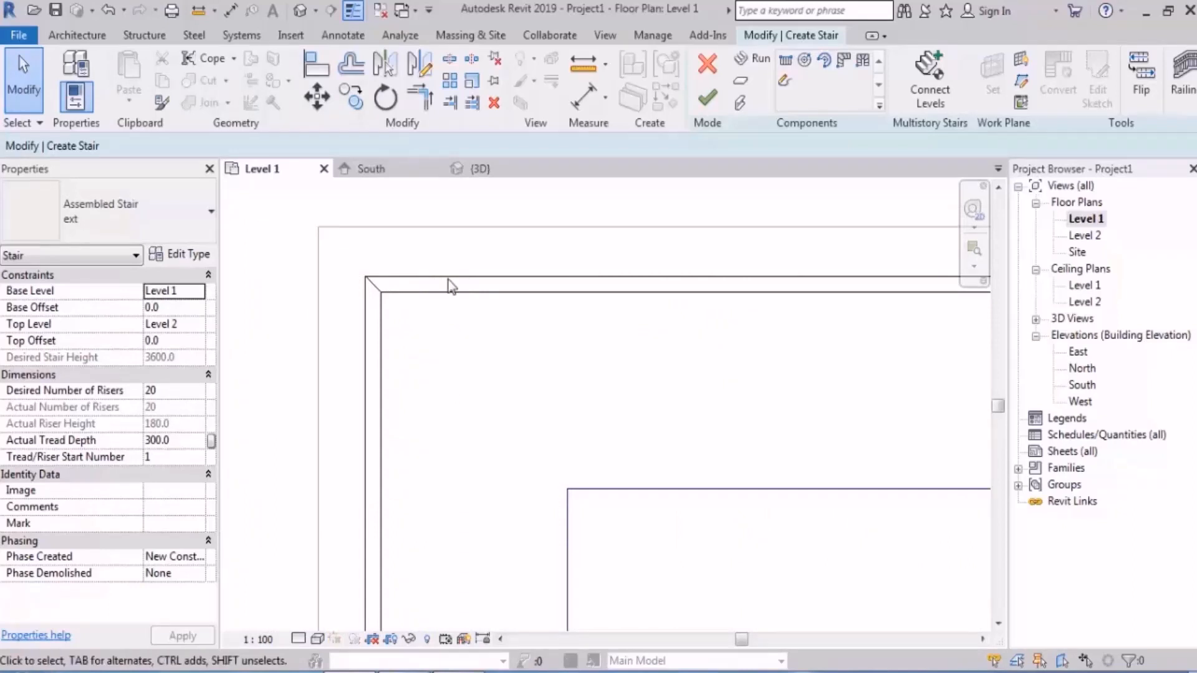
pyautogui.scroll(-5, 466, 294)
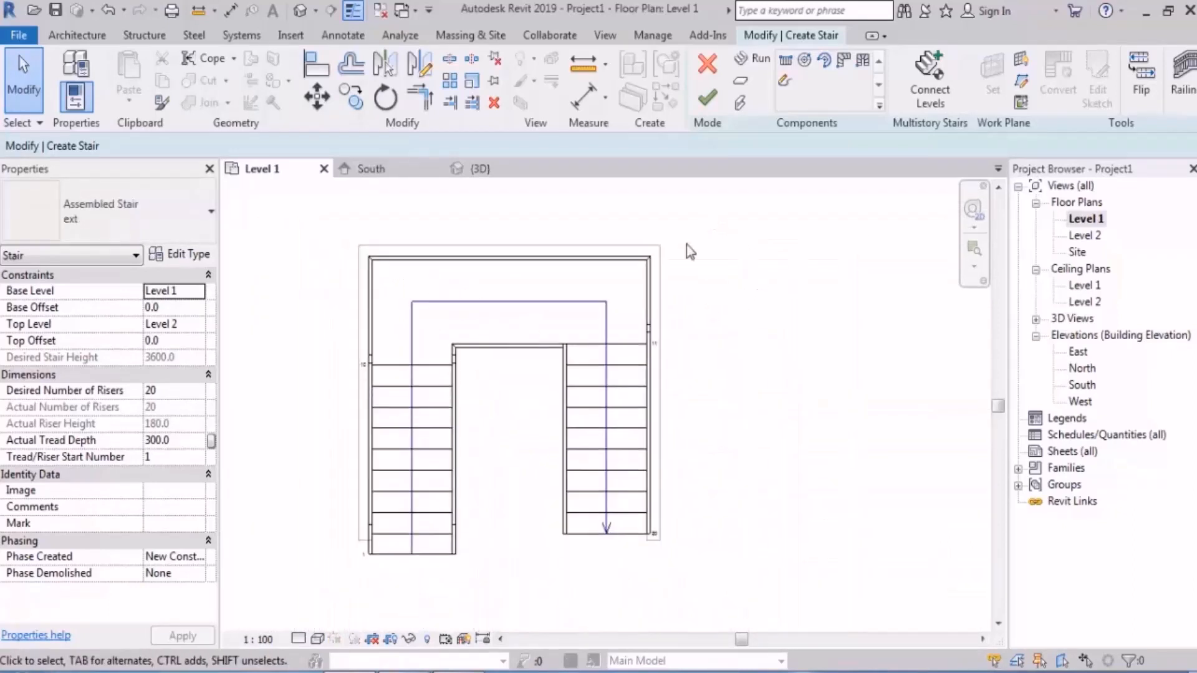
pyautogui.moveTo(686, 244); pyautogui.dragTo(303, 591)
pyautogui.click(317, 96)
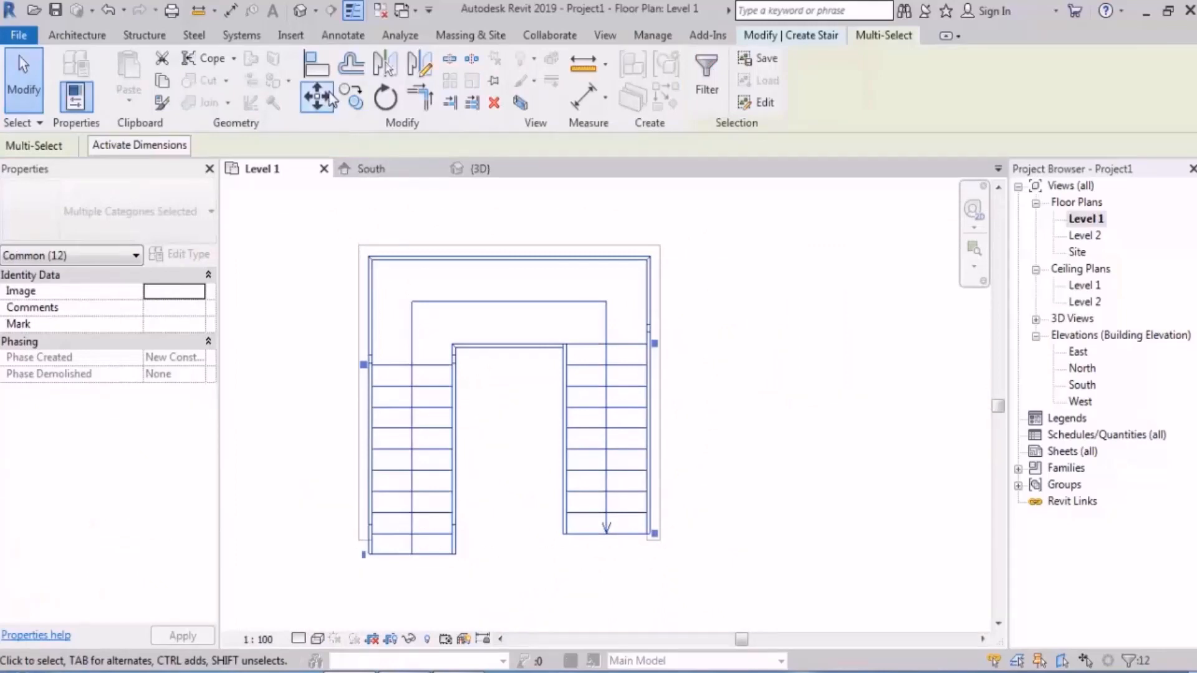
pyautogui.scroll(4, 506, 262)
pyautogui.click(511, 236)
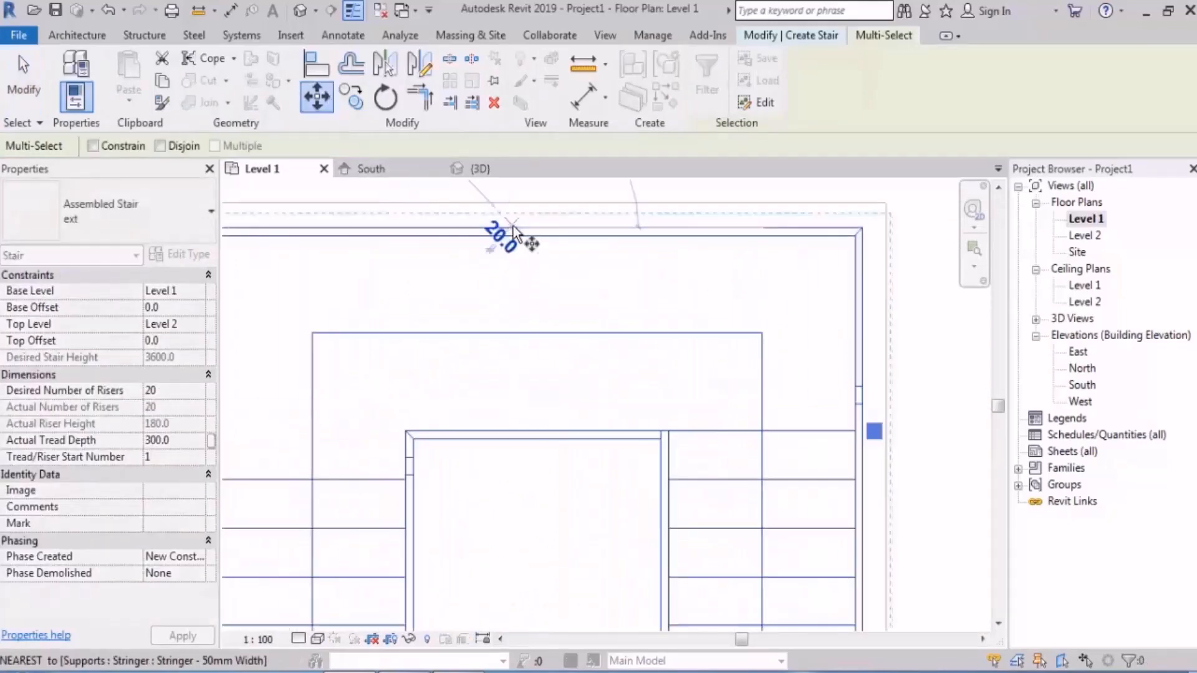
pyautogui.click(519, 335)
pyautogui.click(949, 325)
pyautogui.scroll(-2, 942, 304)
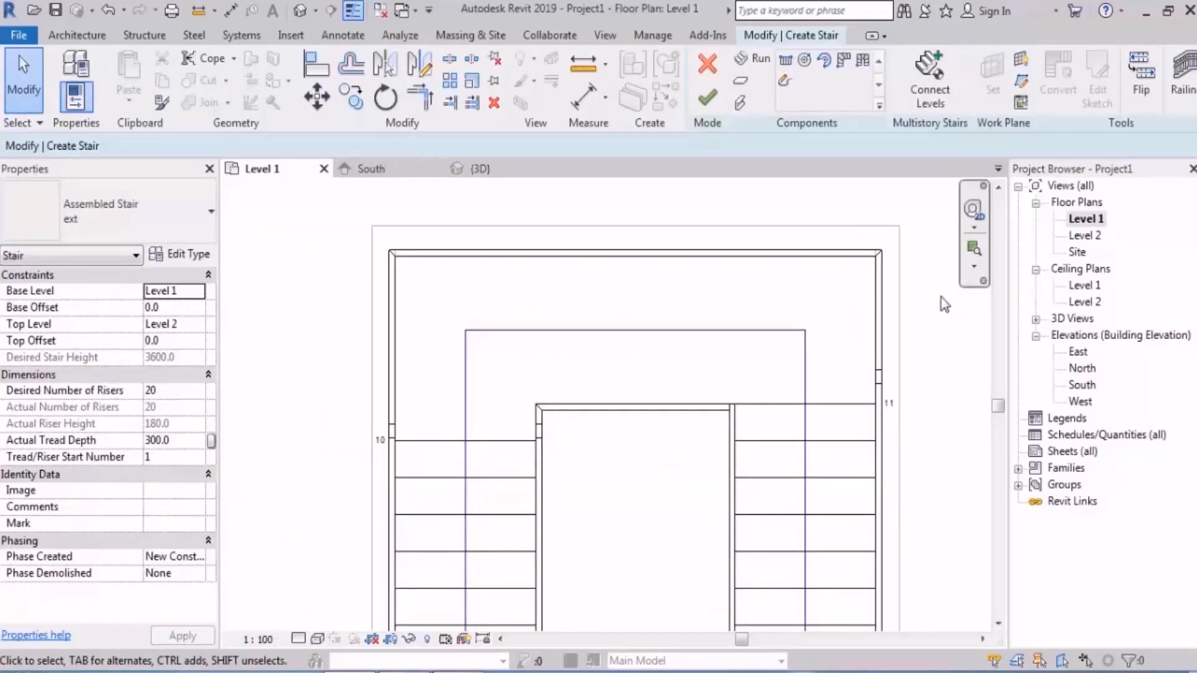
pyautogui.scroll(-2, 666, 250)
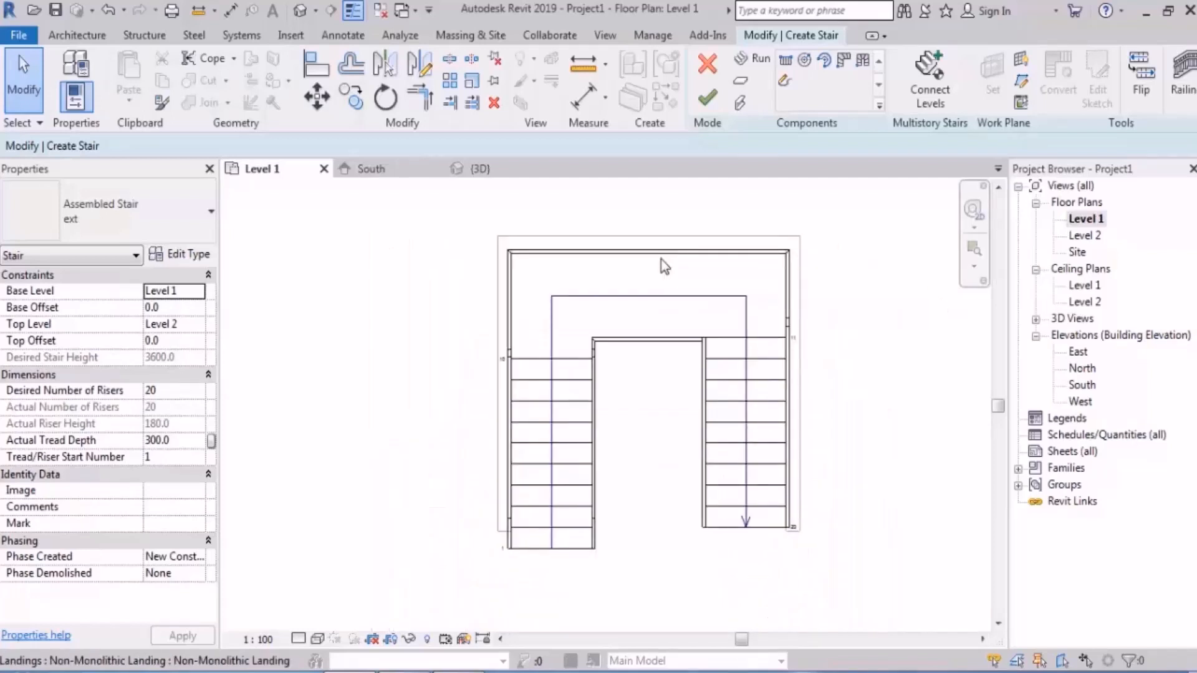
# Finish the wall-enclosed stair and leave edit mode with nothing selected.
pyautogui.scroll(3, 446, 285)
pyautogui.scroll(2, 465, 282)
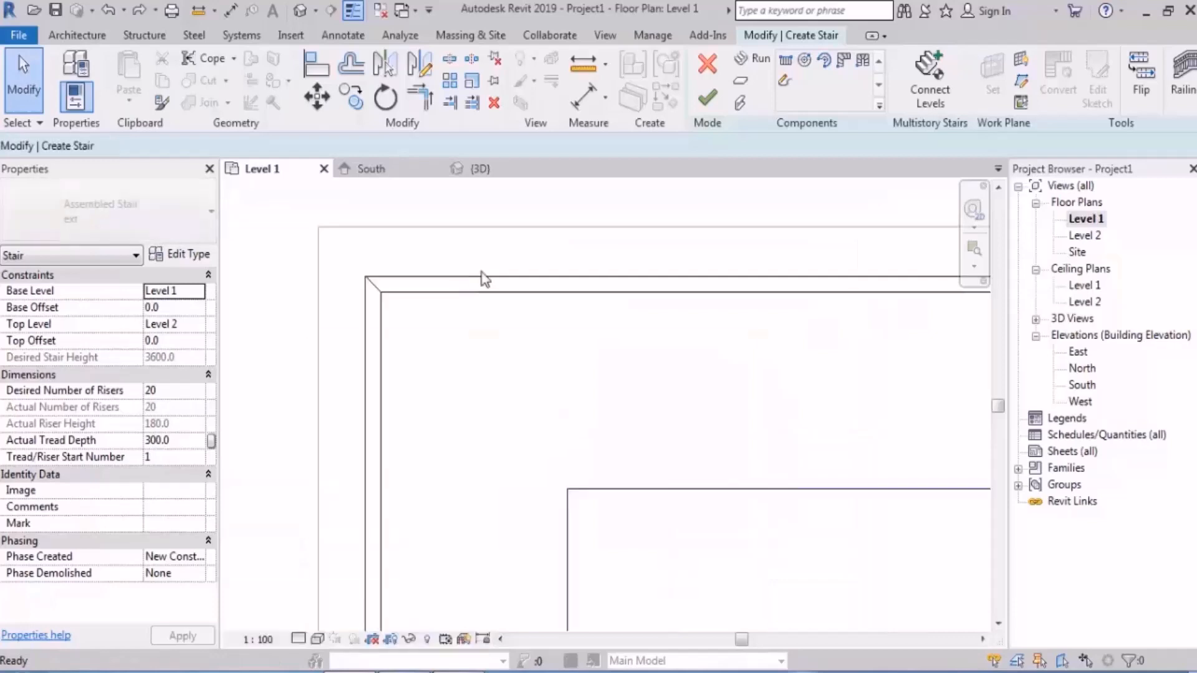
pyautogui.click(706, 100)
pyautogui.scroll(-4, 473, 265)
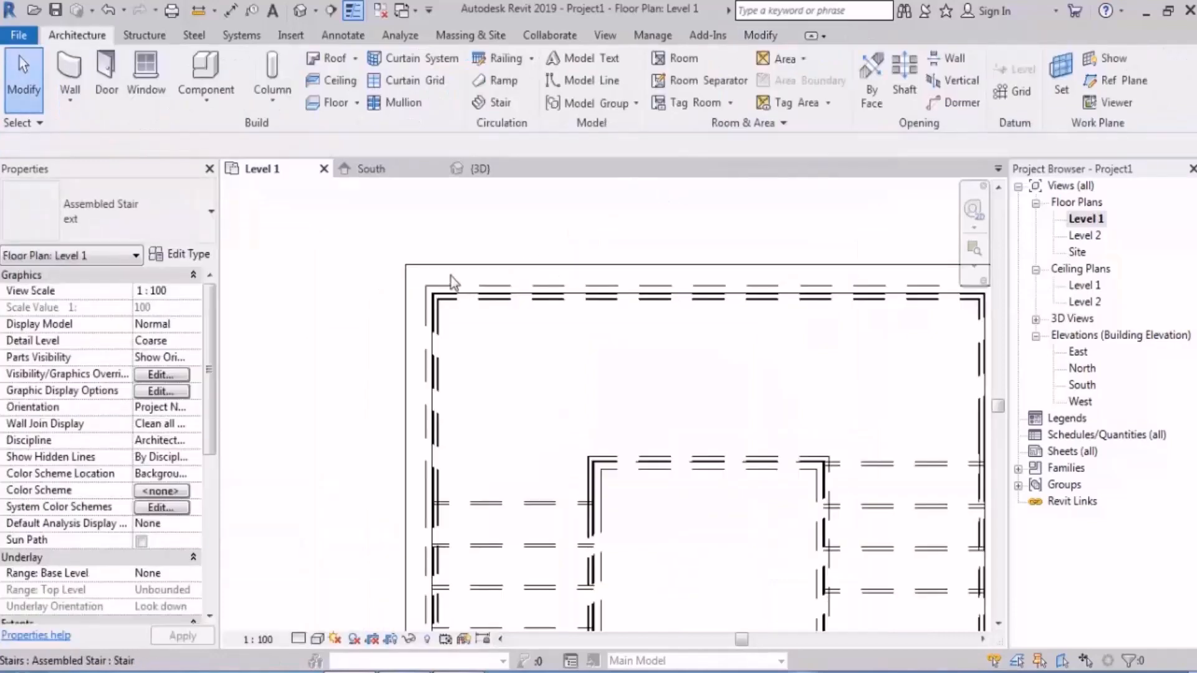
pyautogui.moveTo(628, 234); pyautogui.dragTo(338, 465)
pyautogui.click(669, 437)
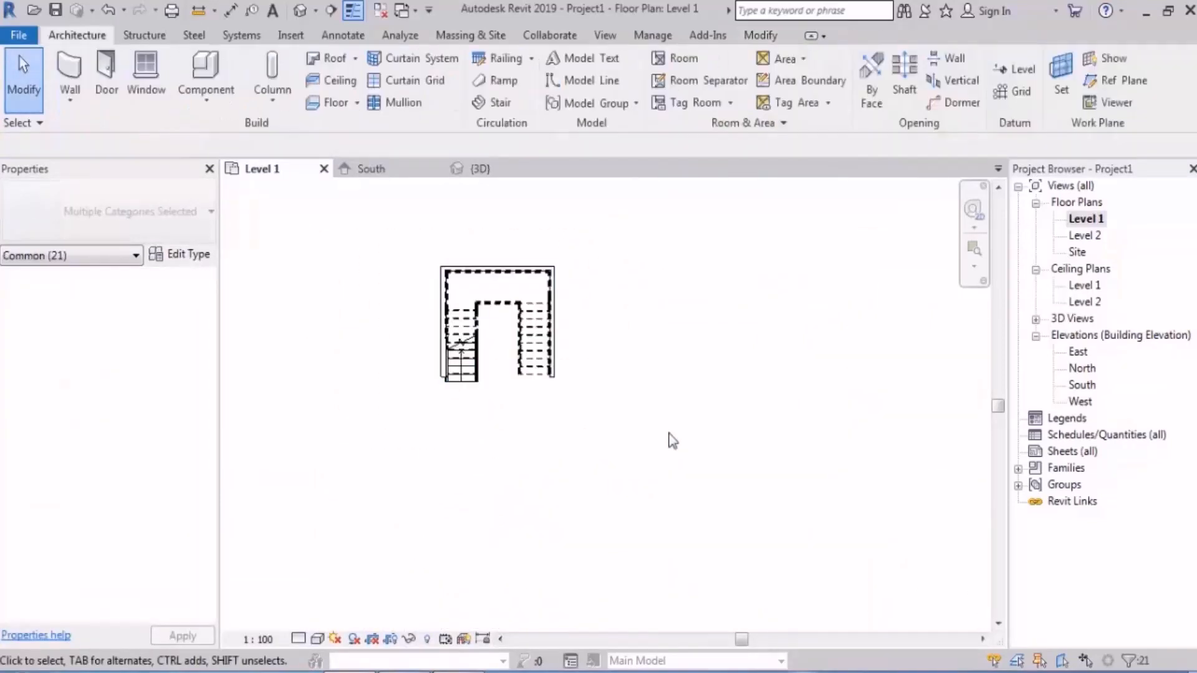
# Start another stair with 21 desired risers and an actual tread depth of 300 mm.
pyautogui.moveTo(710, 370); pyautogui.dragTo(617, 389, button='middle')
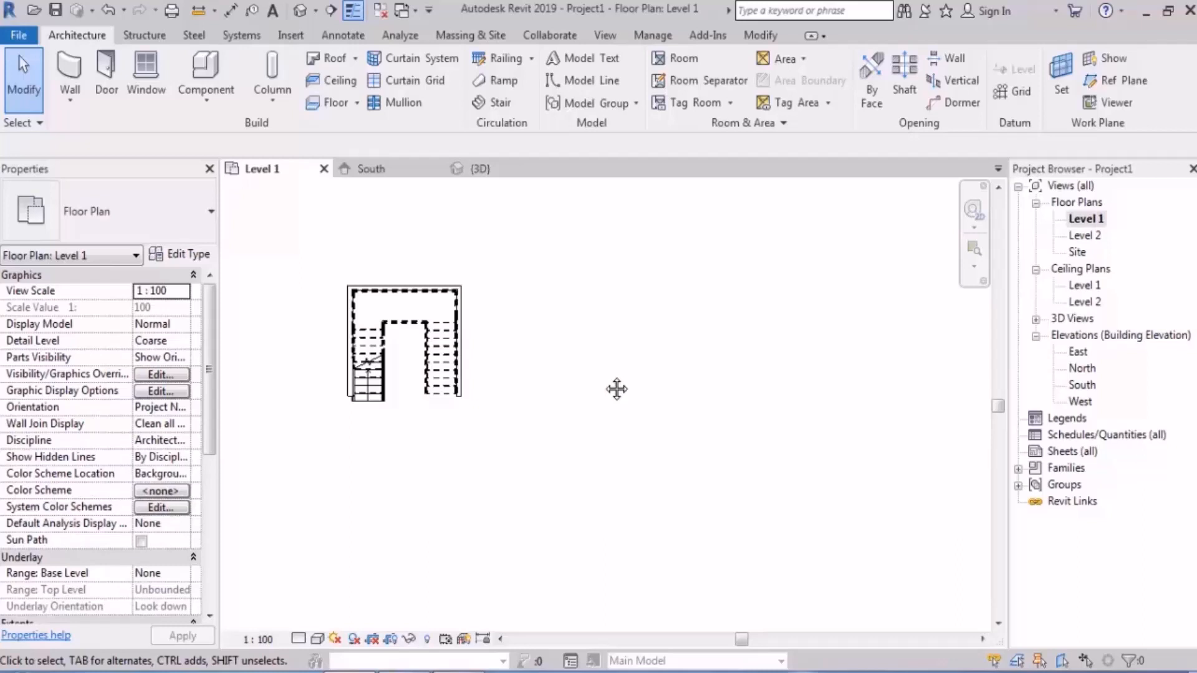
pyautogui.moveTo(610, 310); pyautogui.dragTo(600, 305, button='middle')
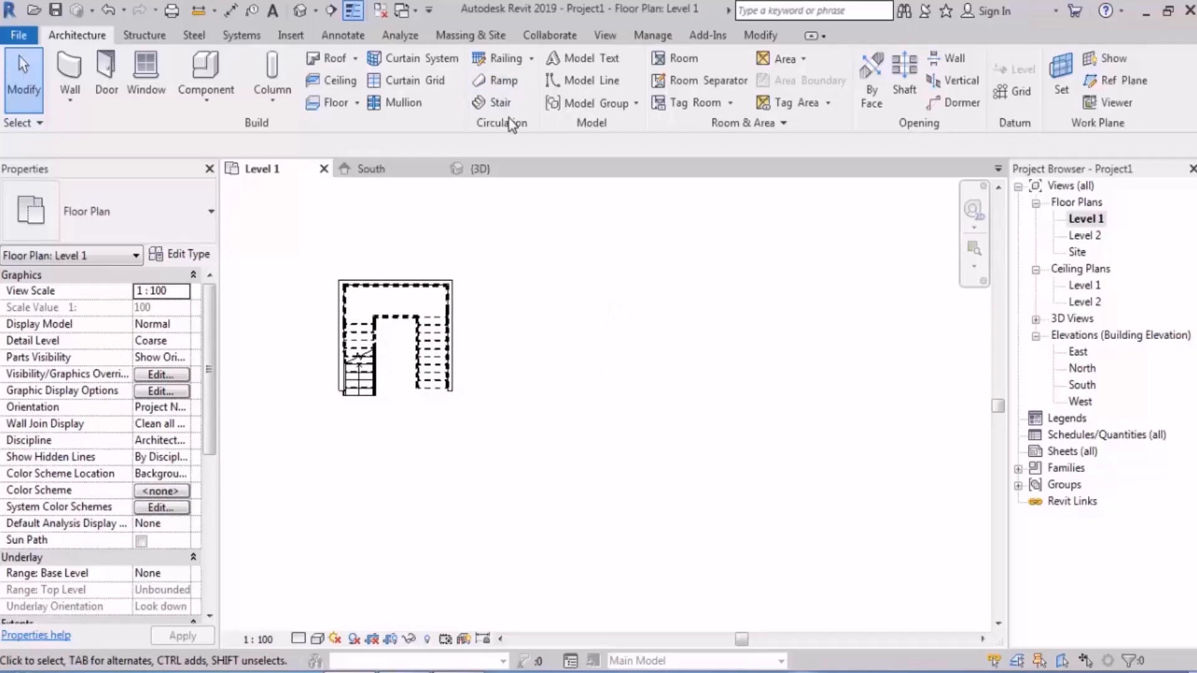
pyautogui.click(499, 104)
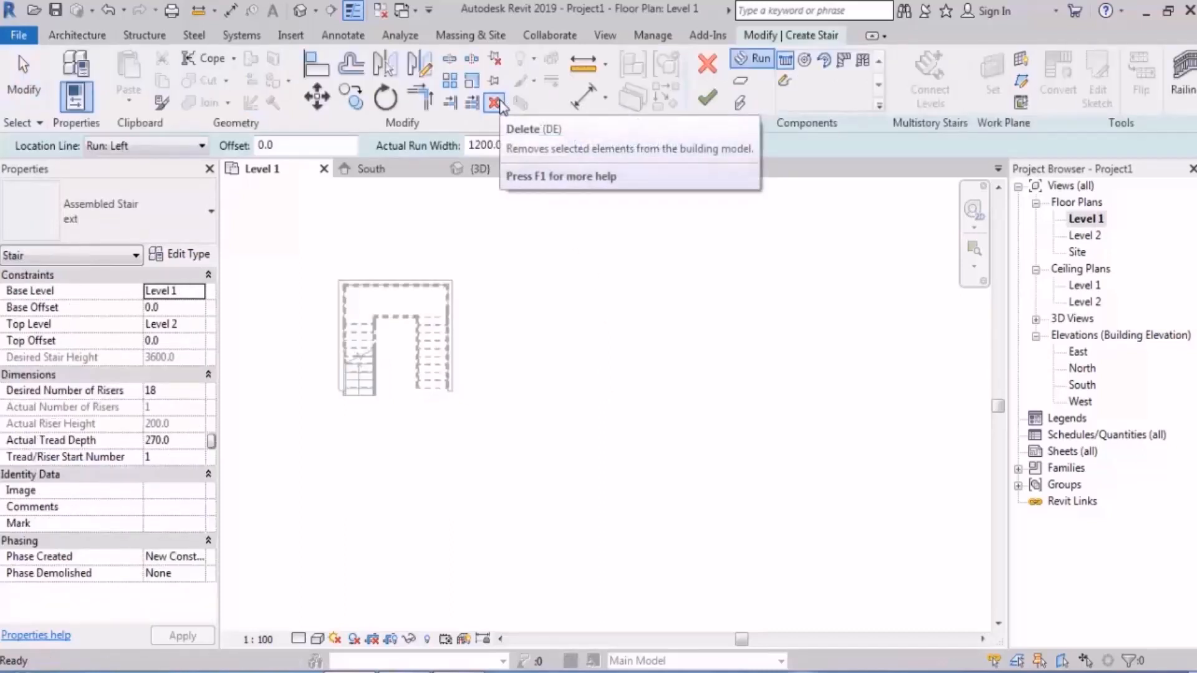
pyautogui.click(180, 391)
pyautogui.write('21')
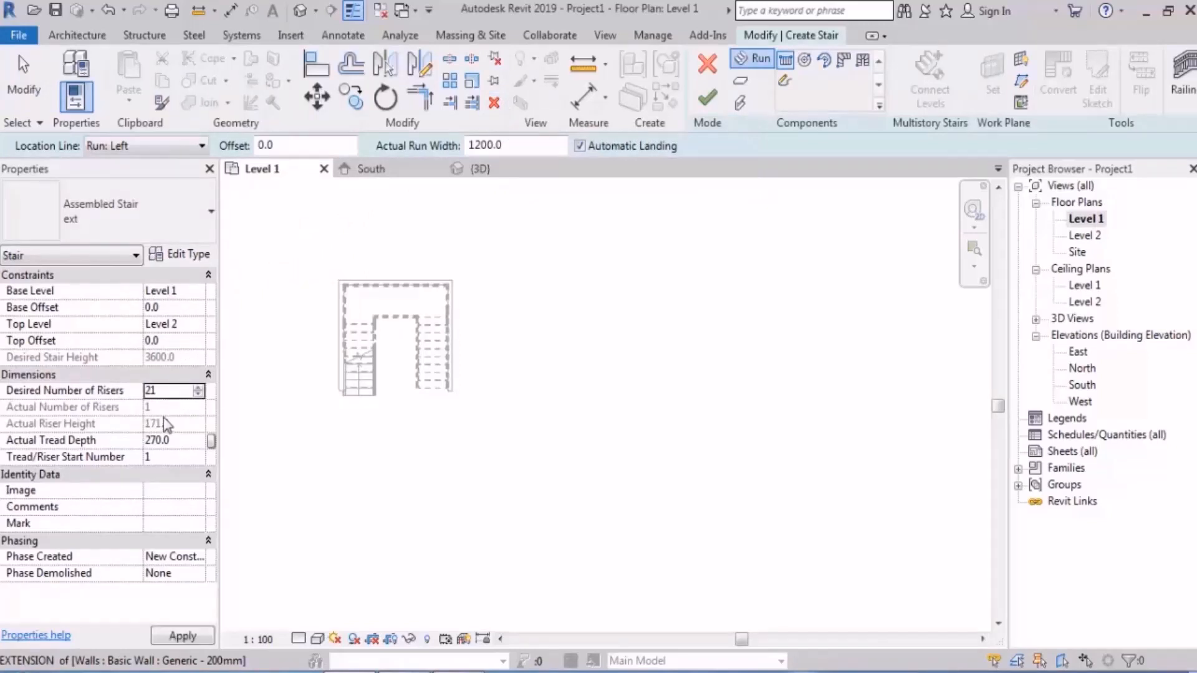
pyautogui.click(178, 441)
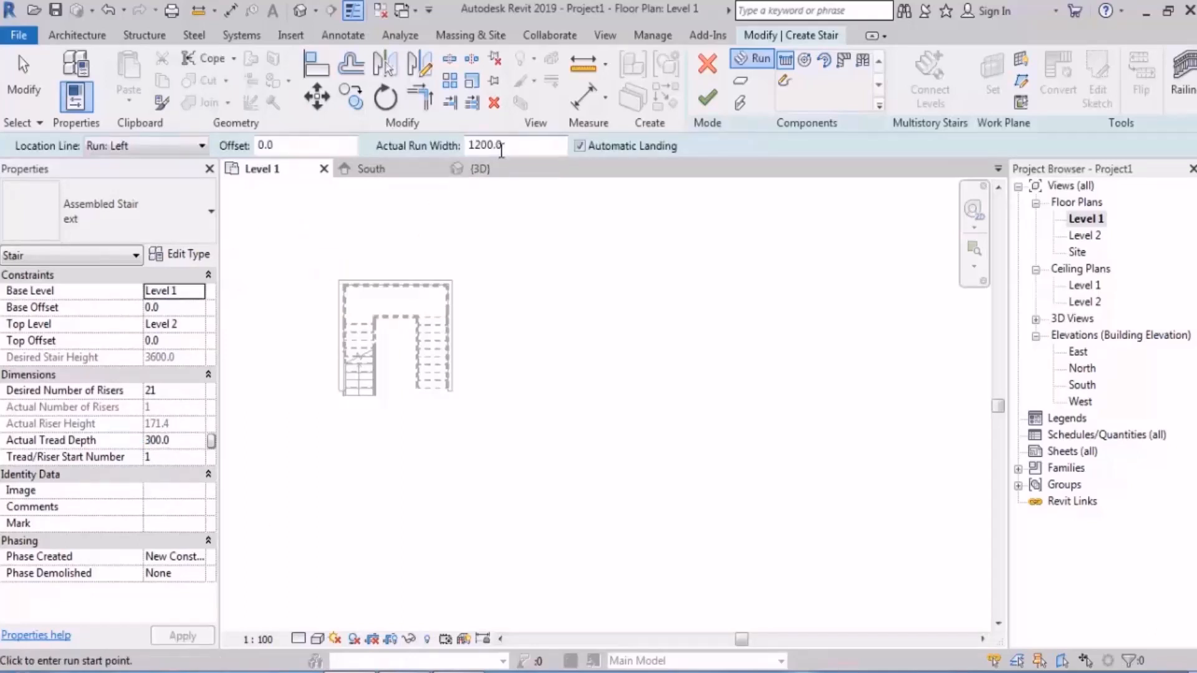
# Set the location line of the new stair's runs to Run: Right.
pyautogui.moveTo(621, 360); pyautogui.dragTo(569, 366, button='middle')
pyautogui.scroll(3, 535, 334)
pyautogui.moveTo(566, 317); pyautogui.dragTo(570, 355, button='middle')
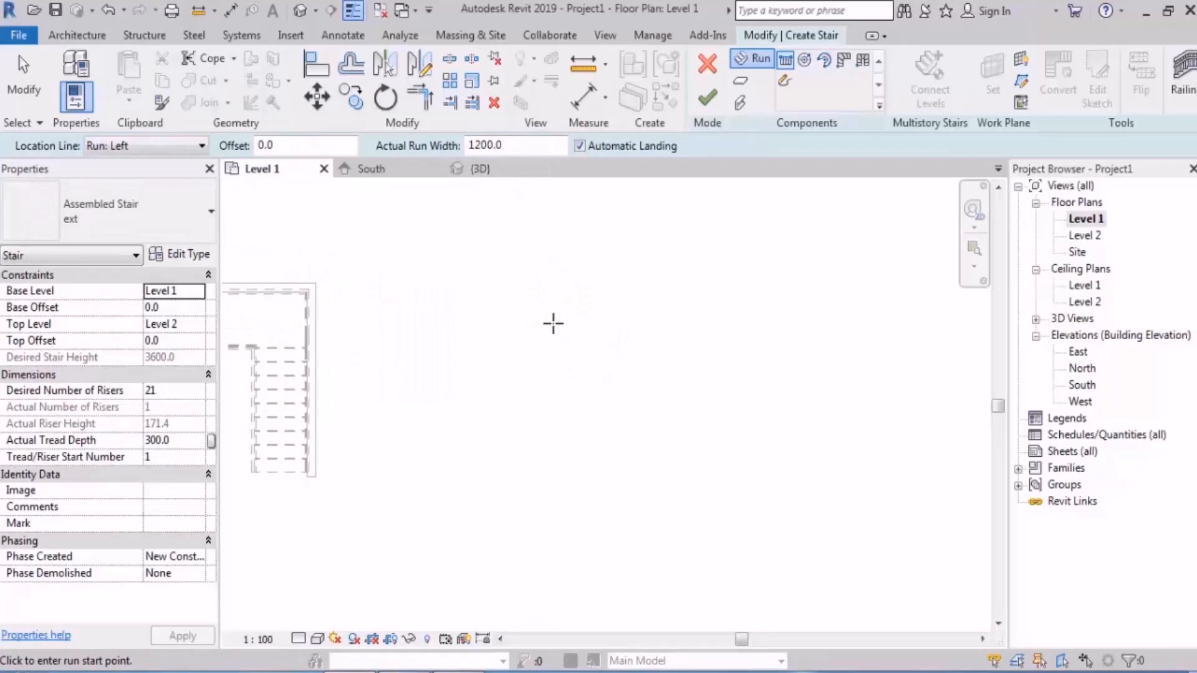
pyautogui.click(144, 146)
pyautogui.click(144, 205)
pyautogui.moveTo(561, 343); pyautogui.dragTo(553, 357, button='middle')
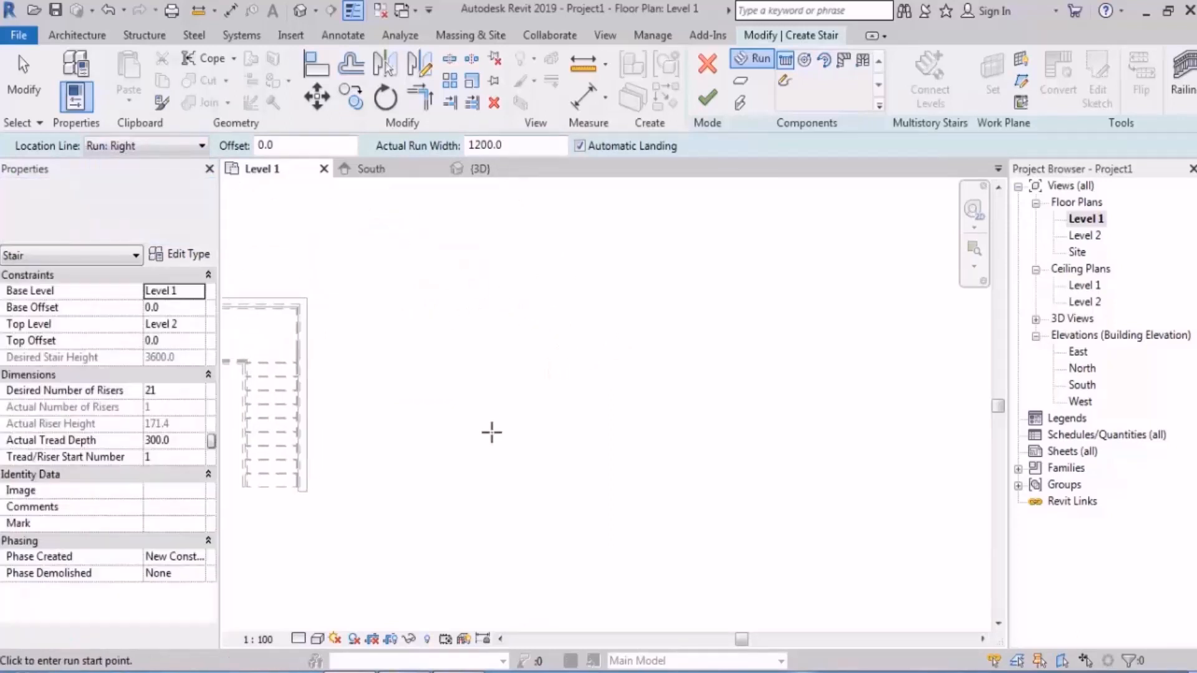
# Draw three connected 7-riser runs in a U shape beside the existing stair, going up, across to the right and back down.
pyautogui.click(493, 439)
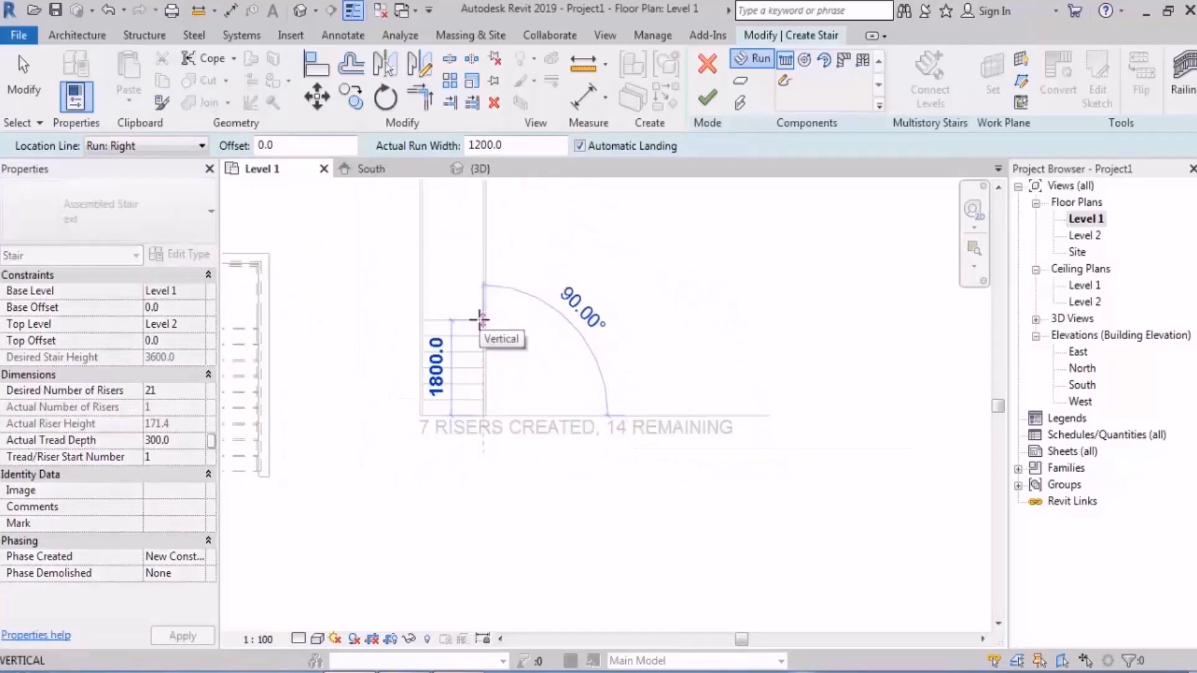
pyautogui.click(480, 324)
pyautogui.scroll(5, 510, 300)
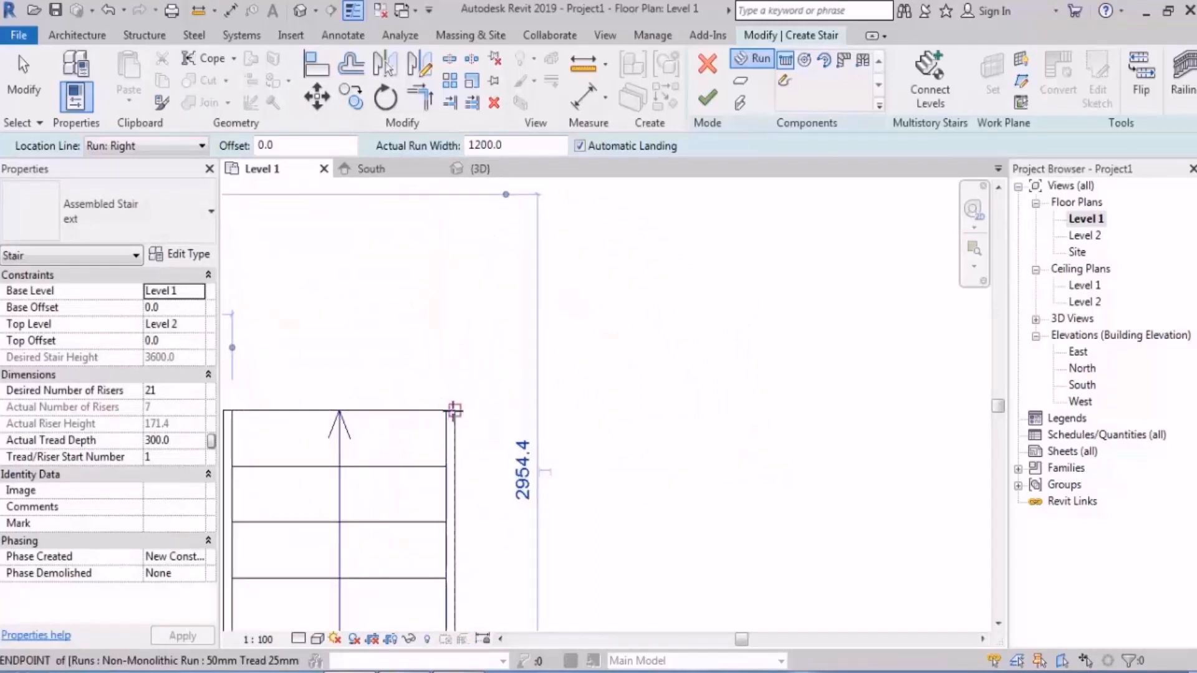
pyautogui.click(446, 410)
pyautogui.scroll(-3, 446, 410)
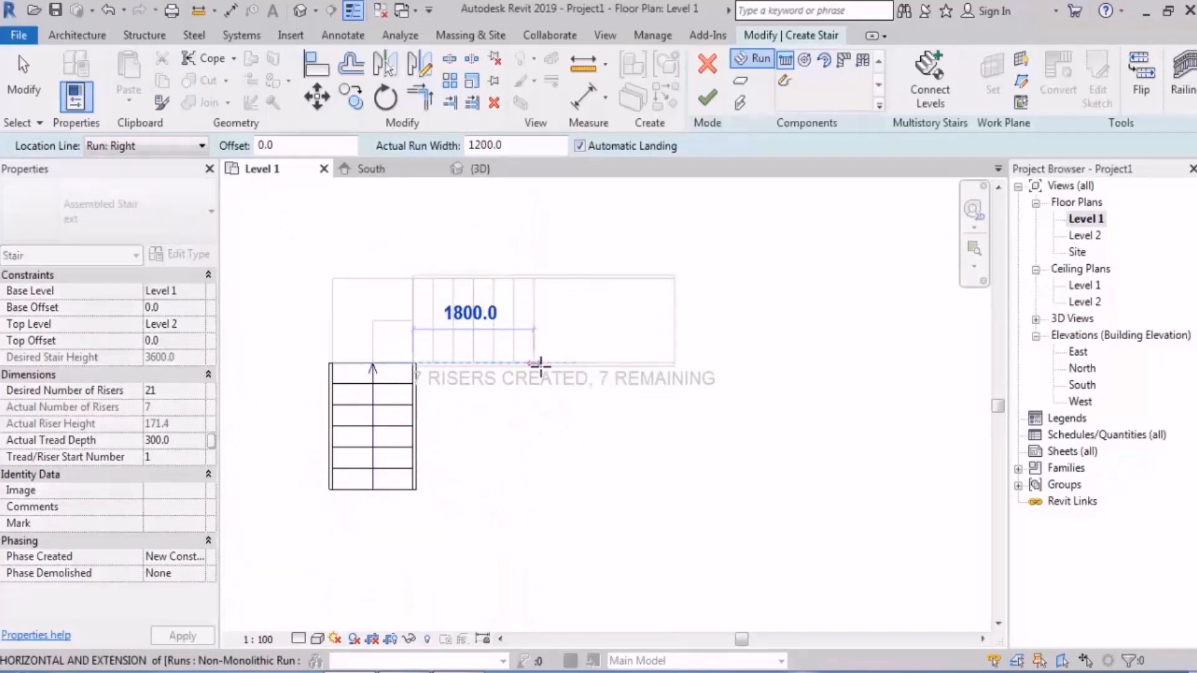
pyautogui.click(534, 361)
pyautogui.scroll(4, 516, 293)
pyautogui.click(505, 287)
pyautogui.scroll(-4, 505, 287)
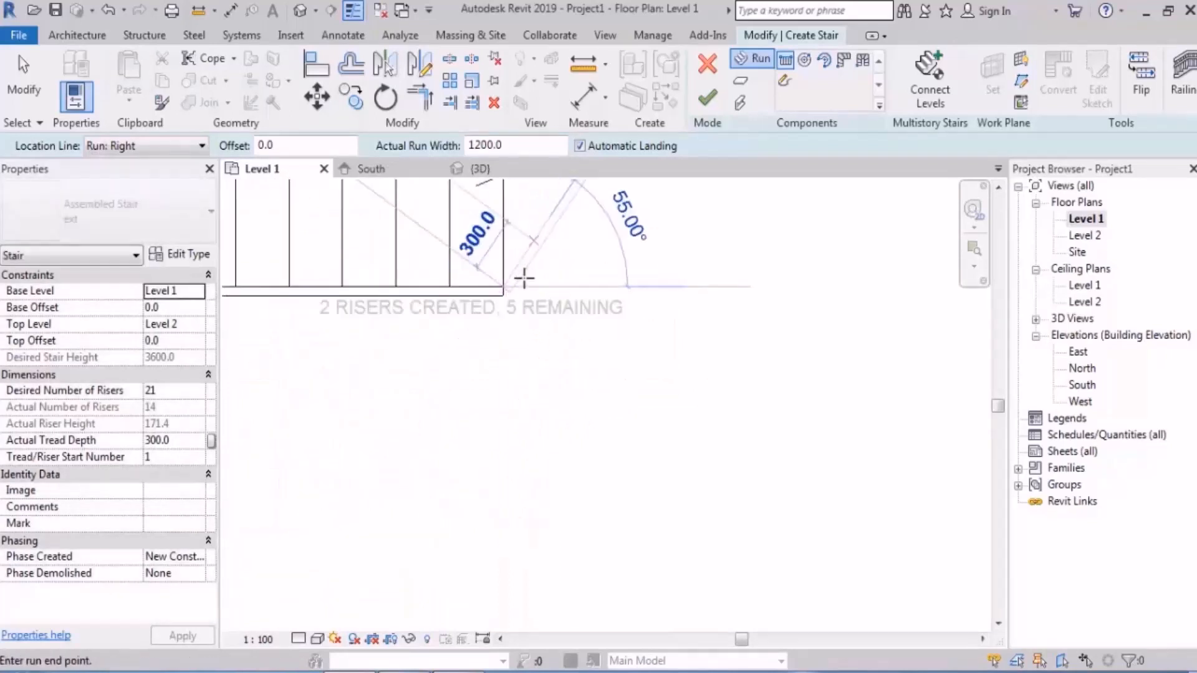
pyautogui.click(515, 424)
pyautogui.press('Escape')
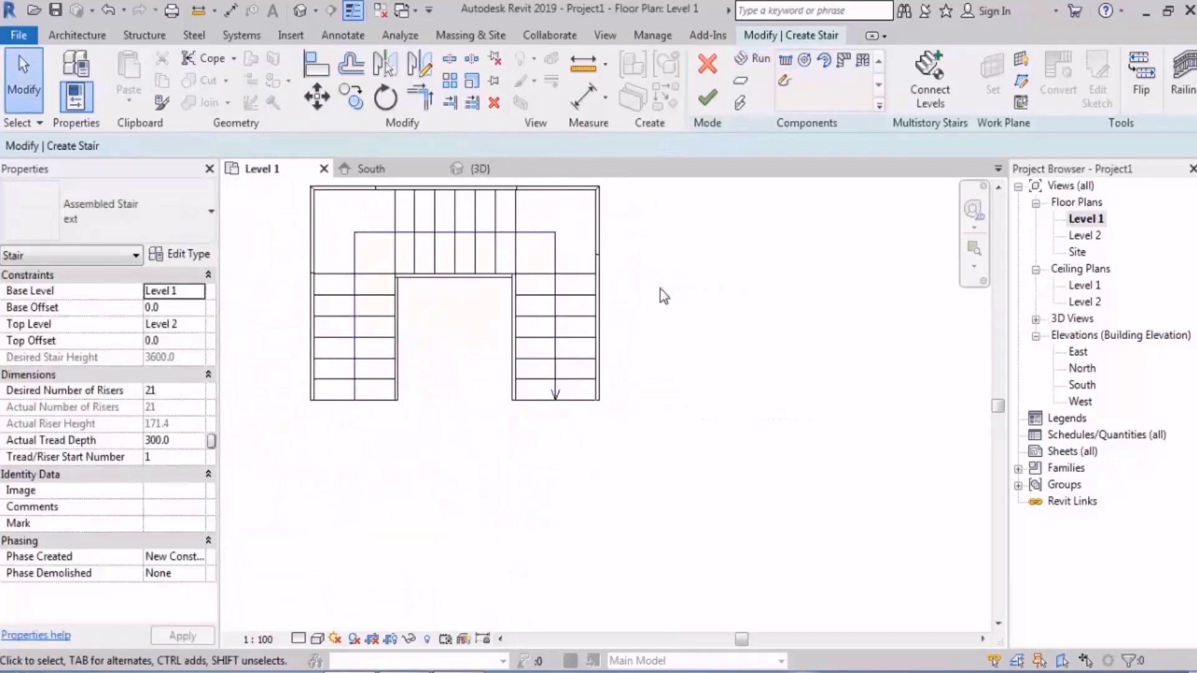
# Move the left run of the three-run stair down 300 mm with Disjoin disabled.
pyautogui.moveTo(660, 289); pyautogui.dragTo(706, 368, button='middle')
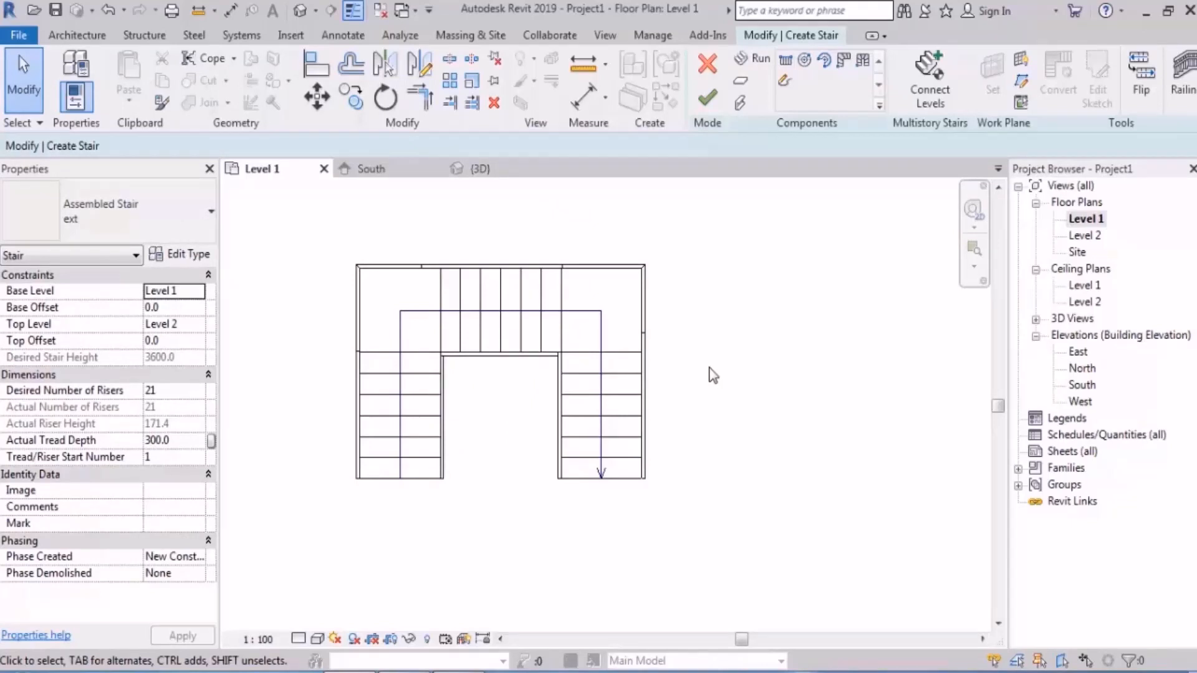
pyautogui.moveTo(533, 328); pyautogui.dragTo(604, 299, button='middle')
pyautogui.click(484, 375)
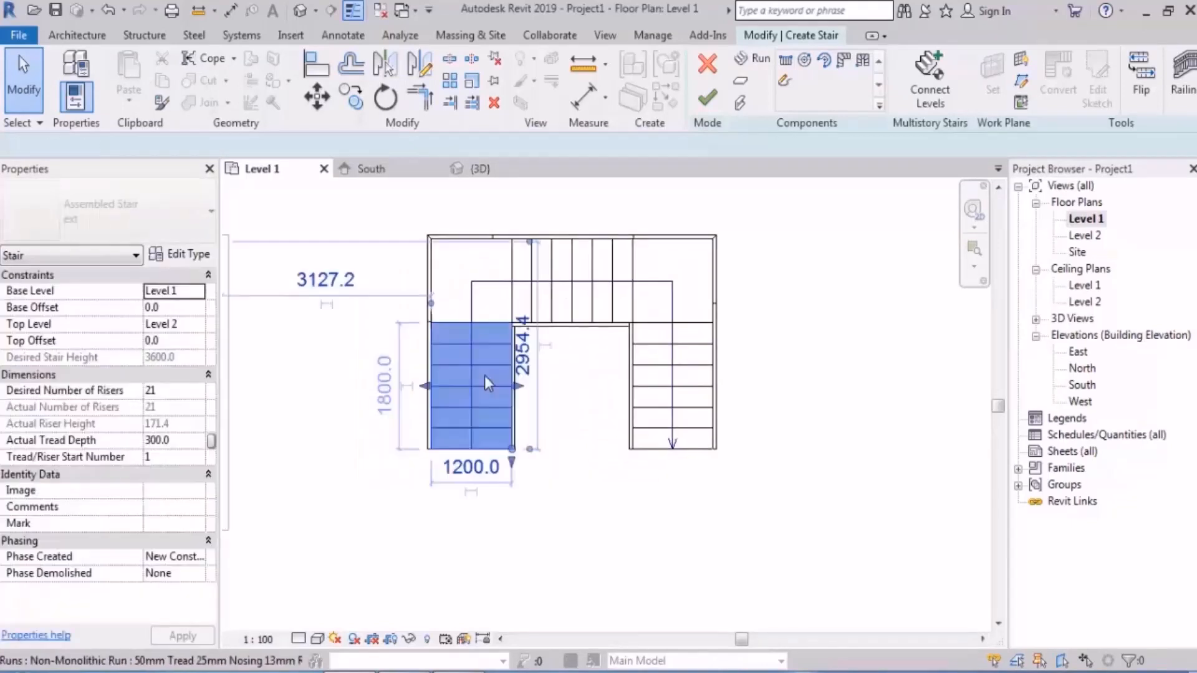
pyautogui.click(316, 96)
pyautogui.scroll(3, 480, 361)
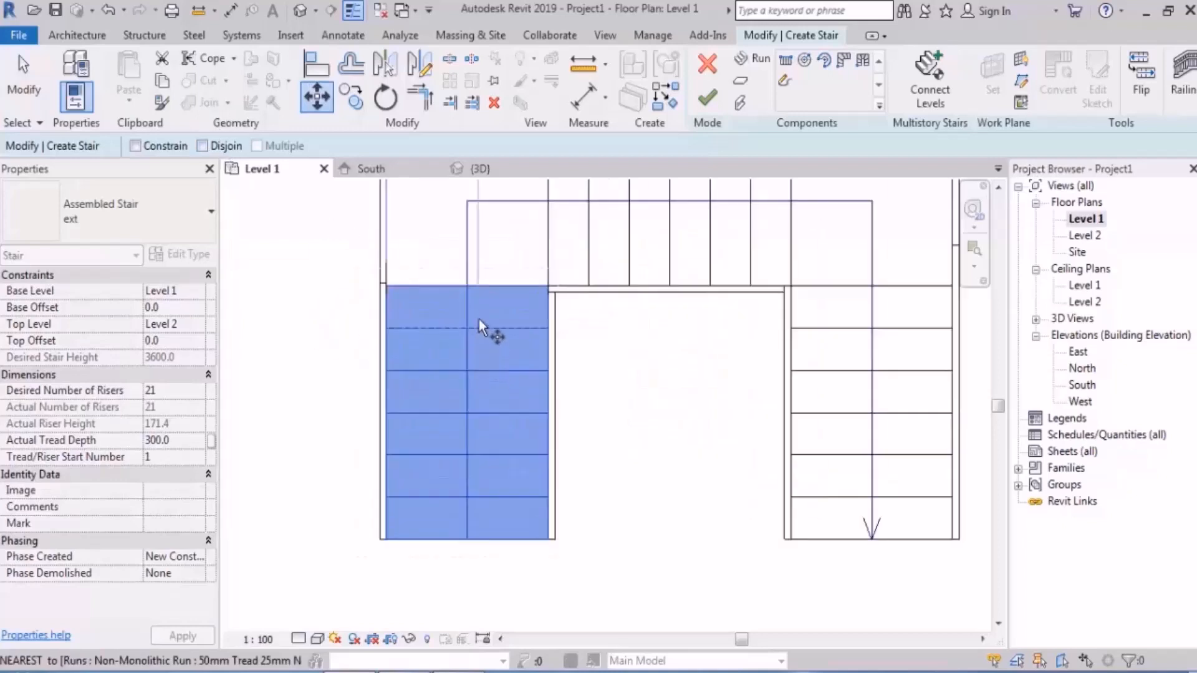
pyautogui.click(467, 284)
pyautogui.click(481, 351)
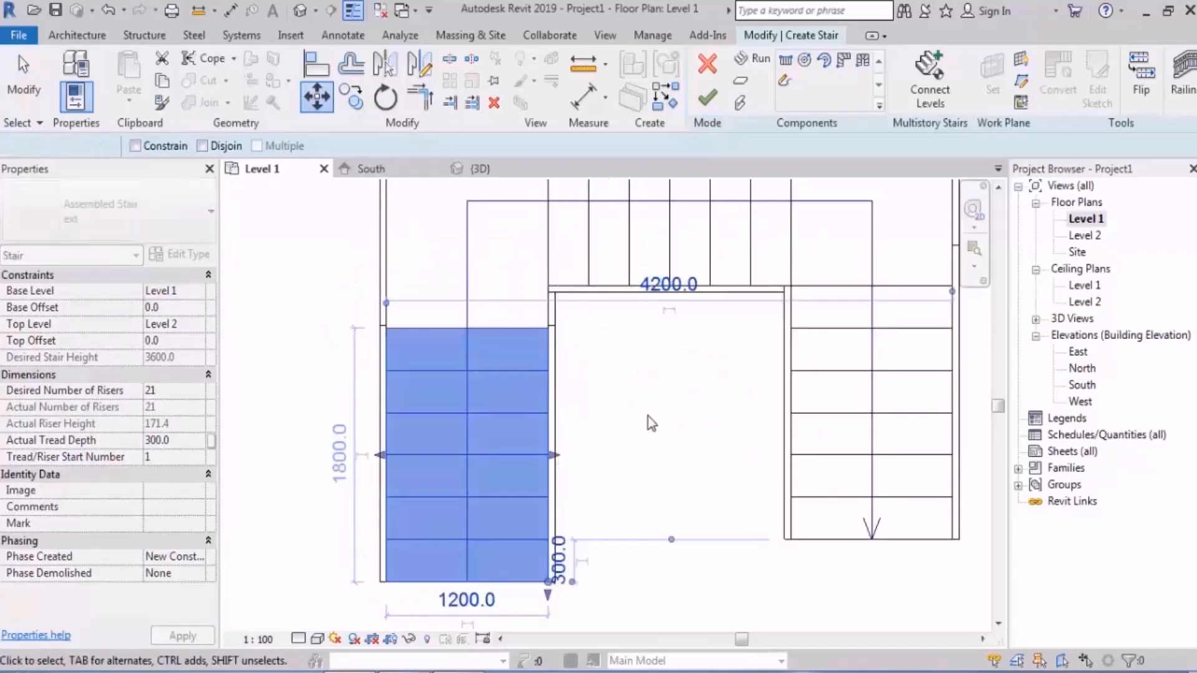
pyautogui.click(657, 419)
pyautogui.scroll(-2, 599, 422)
pyautogui.moveTo(641, 402); pyautogui.dragTo(621, 418, button='middle')
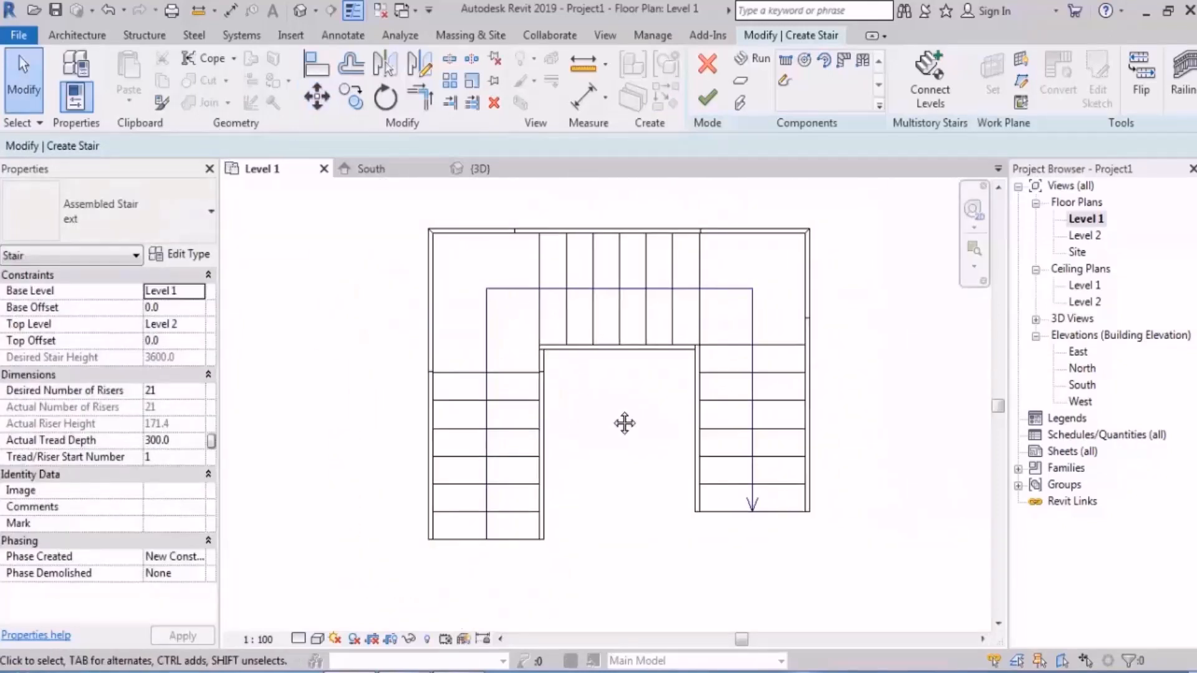
# Move the middle run of the three-run stair left by one 300 mm tread, keeping it attached to both landings.
pyautogui.click(613, 298)
pyautogui.click(327, 106)
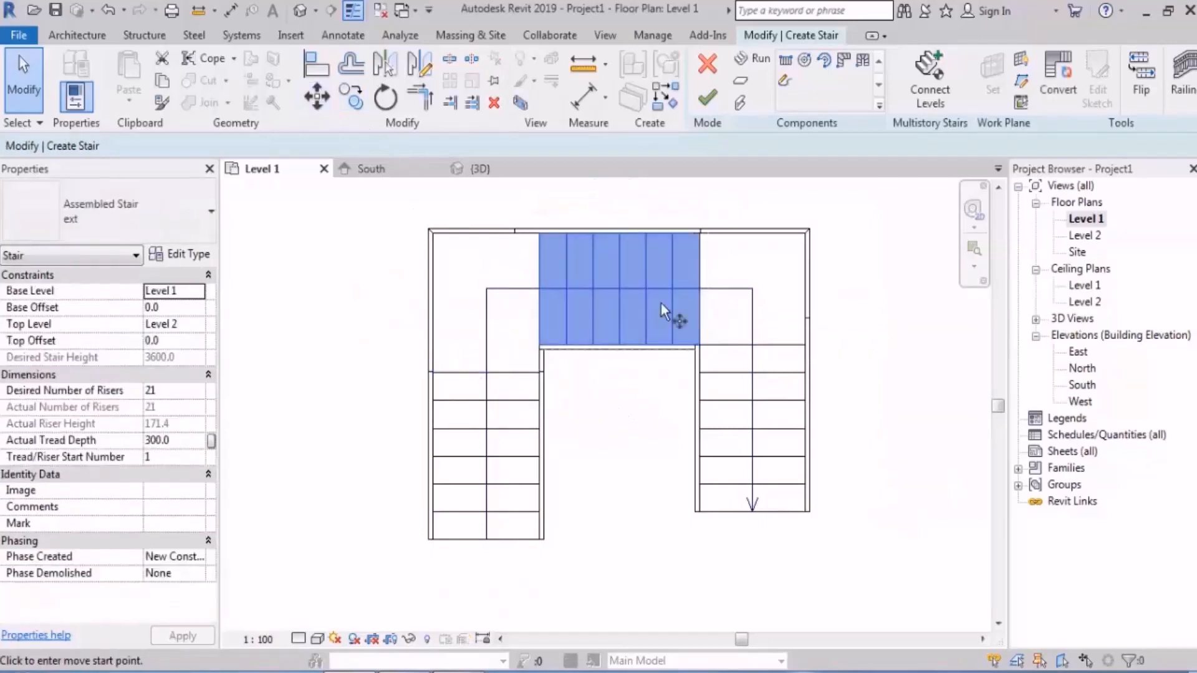
pyautogui.scroll(2, 675, 315)
pyautogui.click(683, 281)
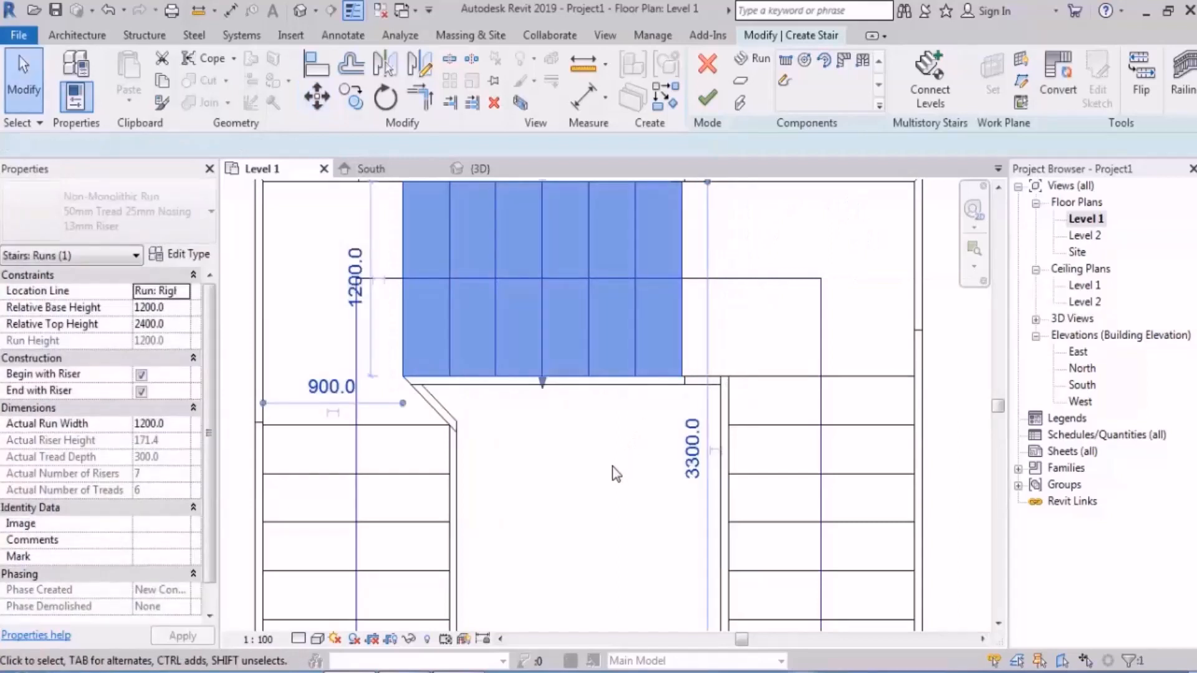
# Undo the last move of the three-run stair's middle run.
pyautogui.click(612, 466)
pyautogui.scroll(-3, 515, 326)
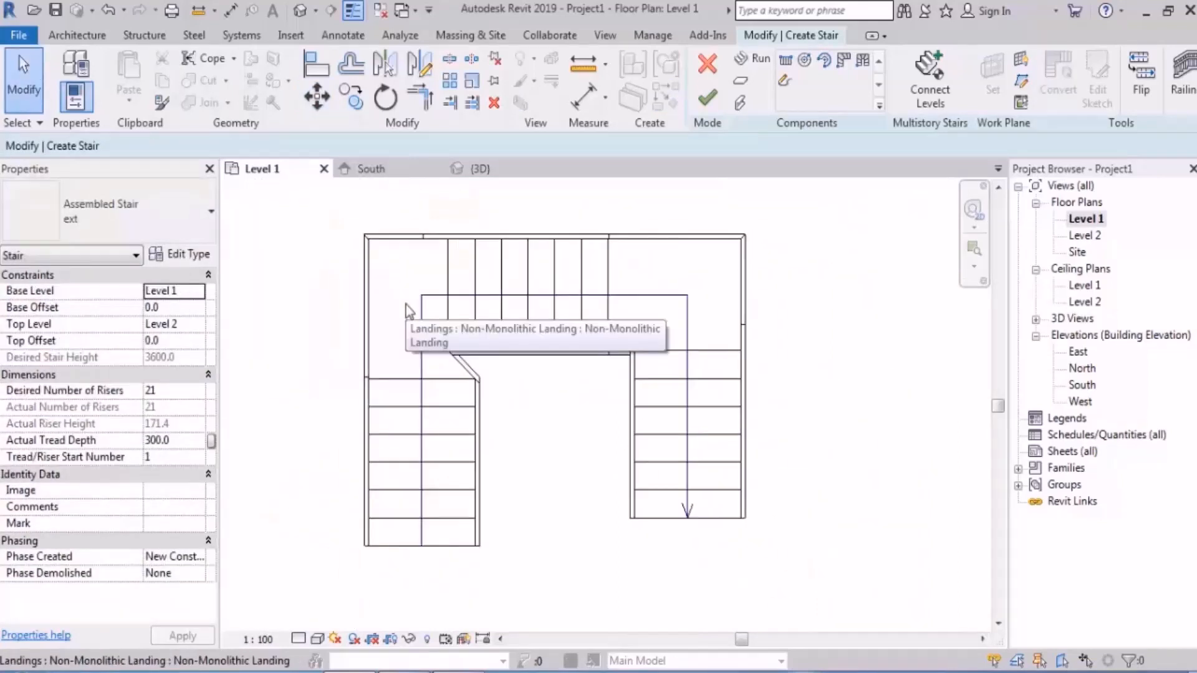
pyautogui.scroll(2, 408, 304)
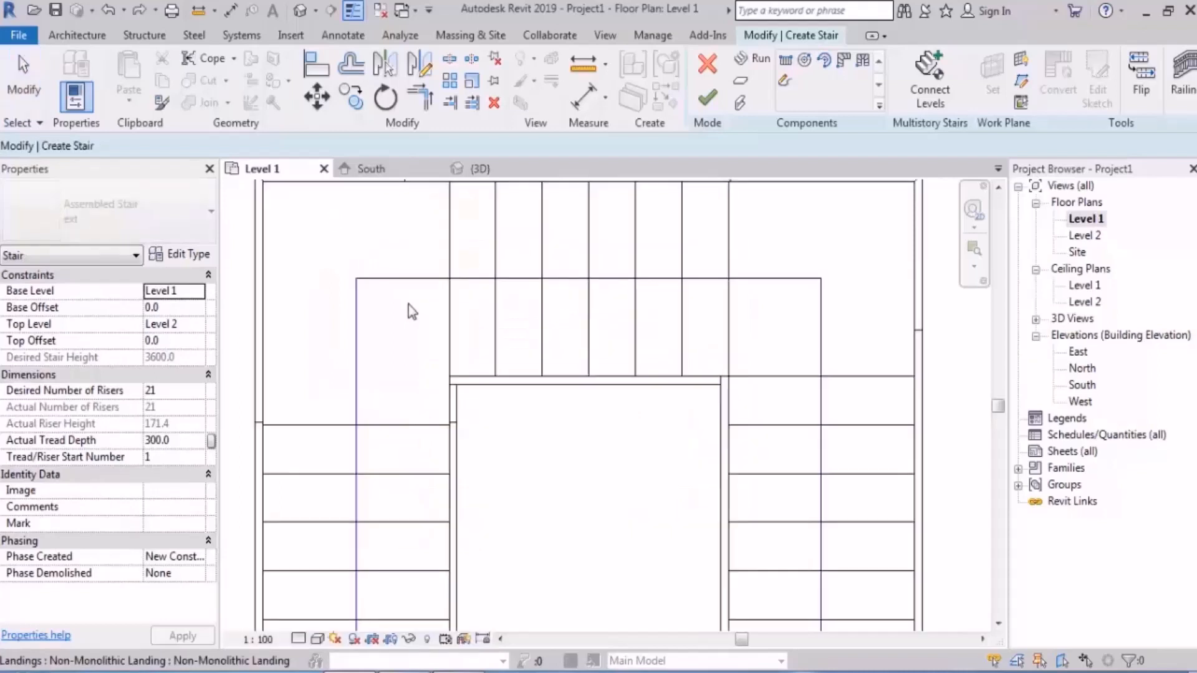
# Move the left and middle runs together with their shared landing 300 mm left, and finish the stair.
pyautogui.scroll(-3, 486, 348)
pyautogui.scroll(-1, 486, 348)
pyautogui.moveTo(534, 215); pyautogui.dragTo(376, 526)
pyautogui.click(316, 96)
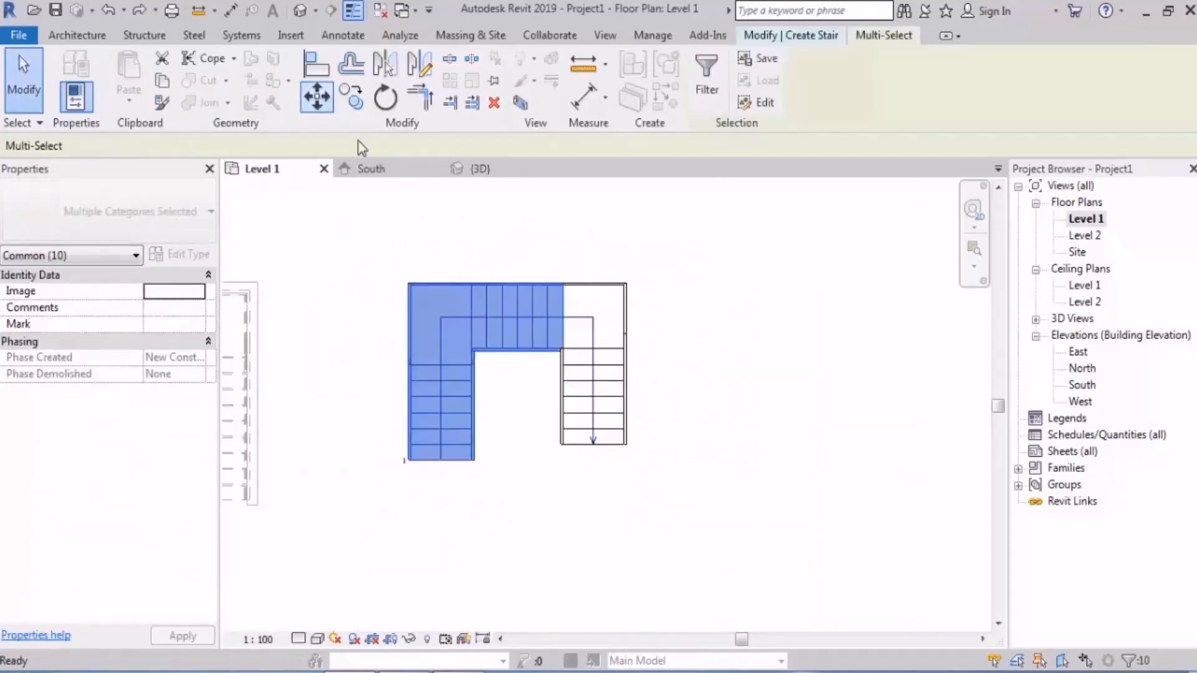
pyautogui.scroll(4, 578, 321)
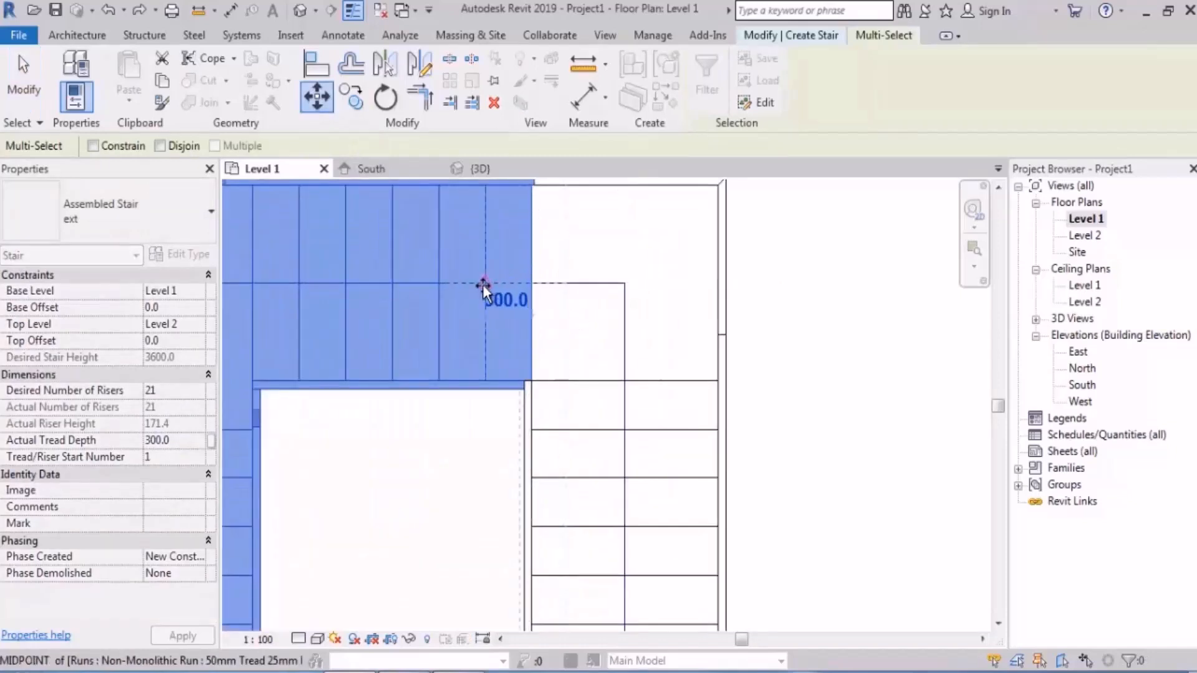
pyautogui.click(482, 284)
pyautogui.click(832, 305)
pyautogui.scroll(-4, 829, 298)
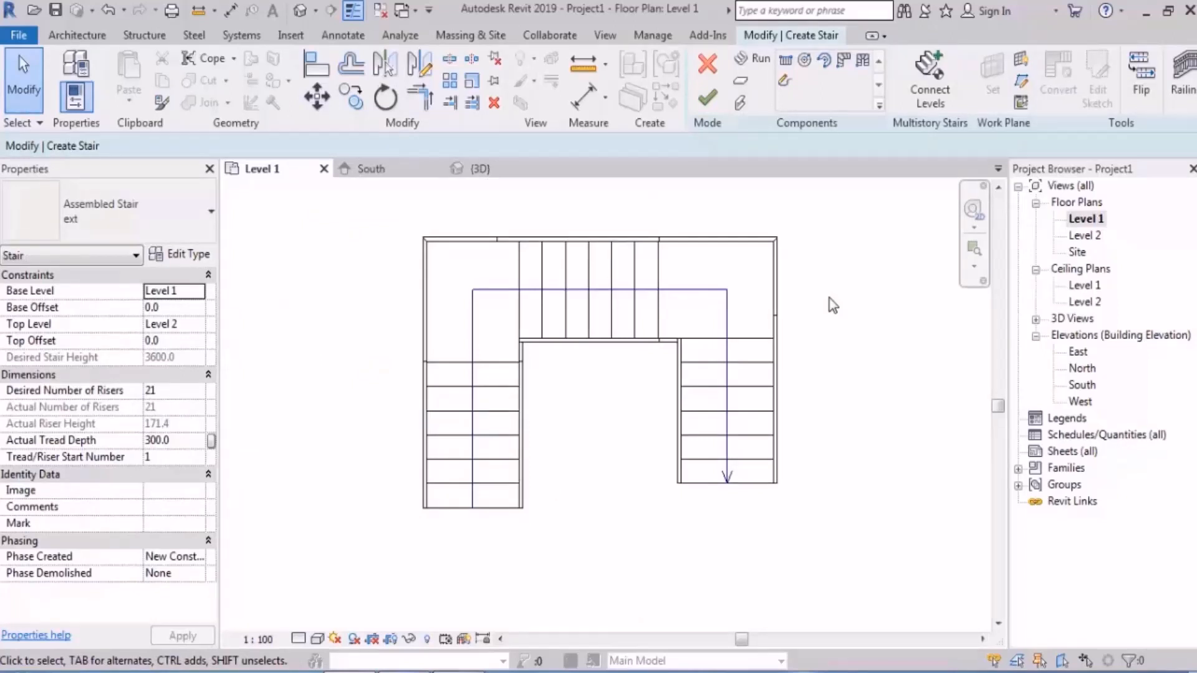
pyautogui.scroll(-3, 441, 455)
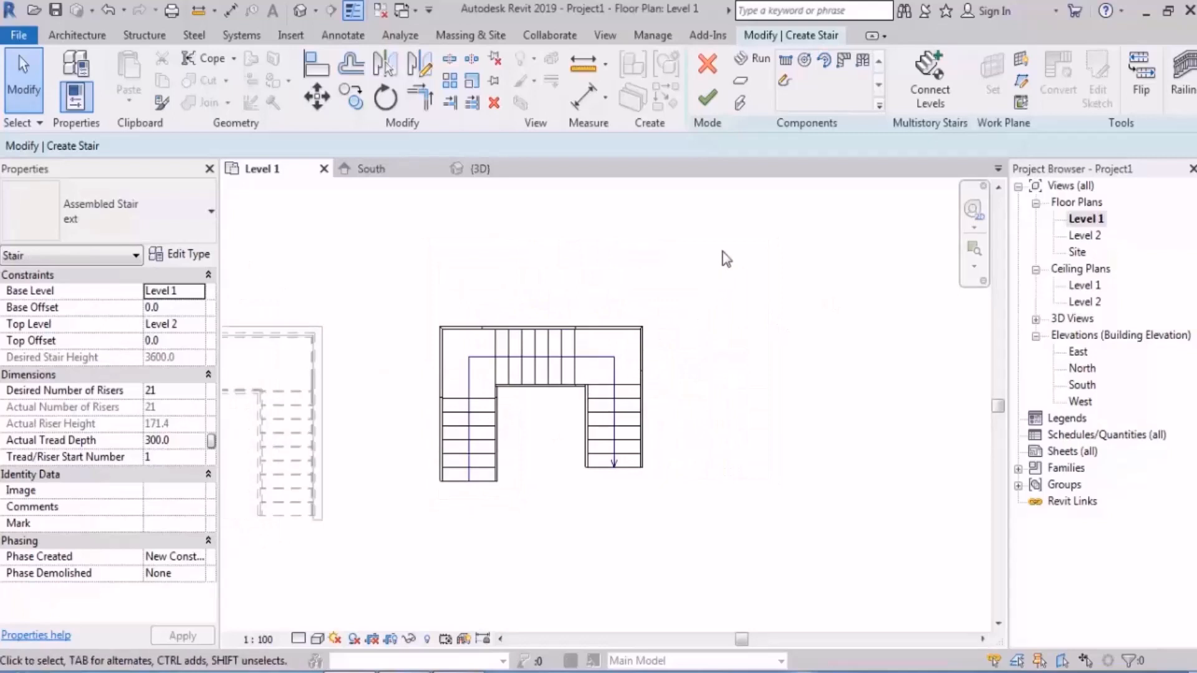
pyautogui.click(707, 96)
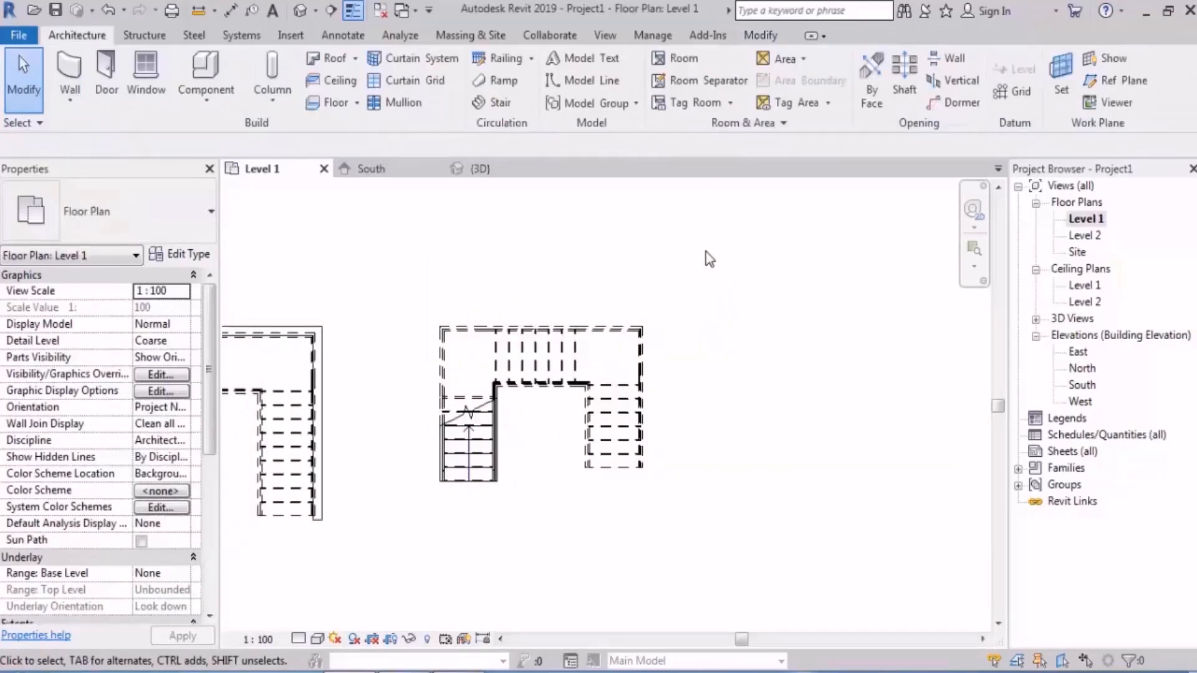
# Draw three chained Generic - 200mm walls right of the stairs: one vertical, one 4200 mm diagonal at 45°, and one horizontal.
pyautogui.scroll(-2, 686, 333)
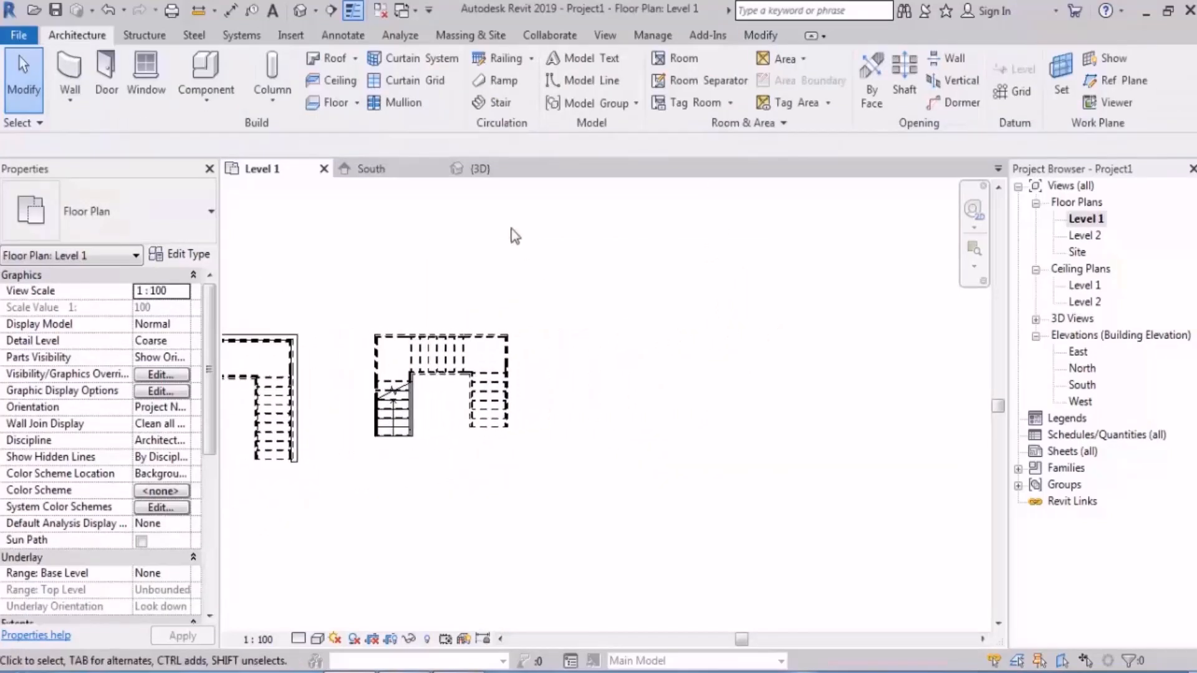
pyautogui.click(78, 73)
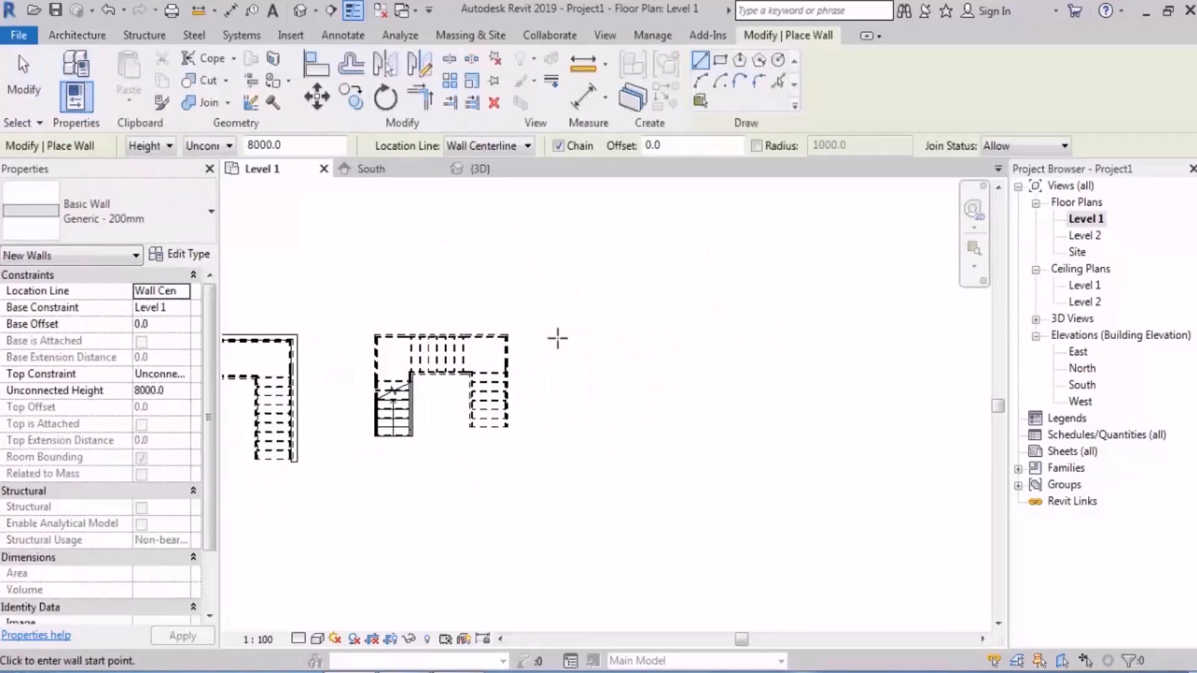
pyautogui.moveTo(555, 336); pyautogui.dragTo(507, 350, button='middle')
pyautogui.click(525, 482)
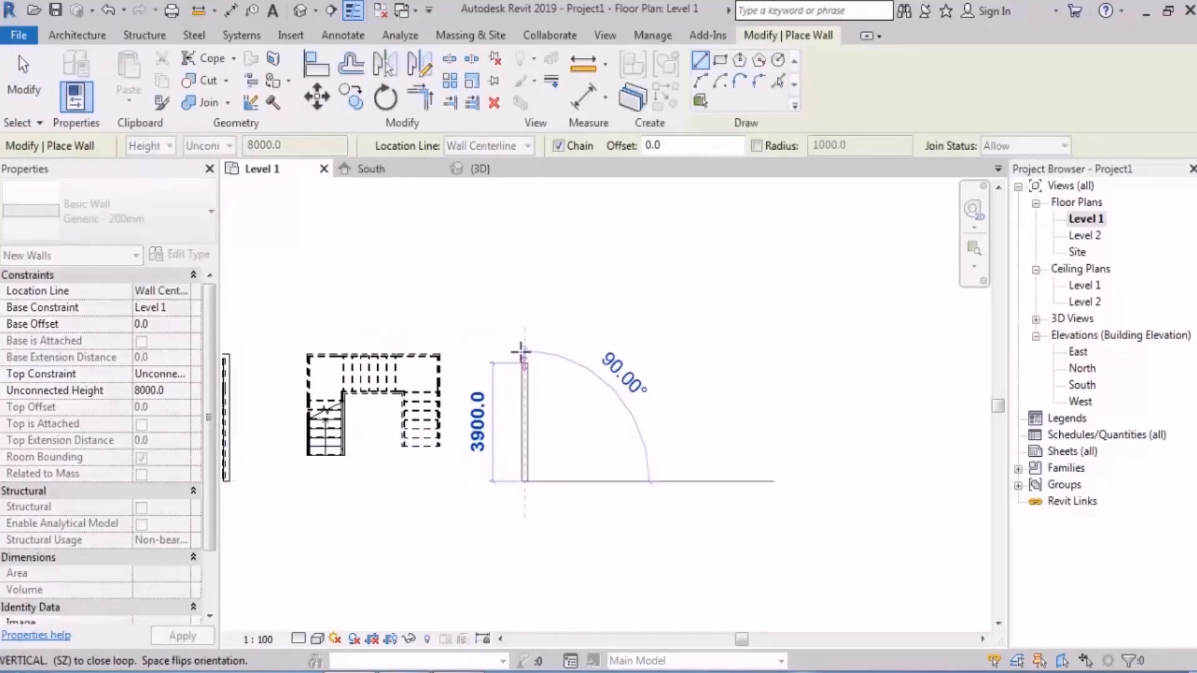
pyautogui.click(524, 356)
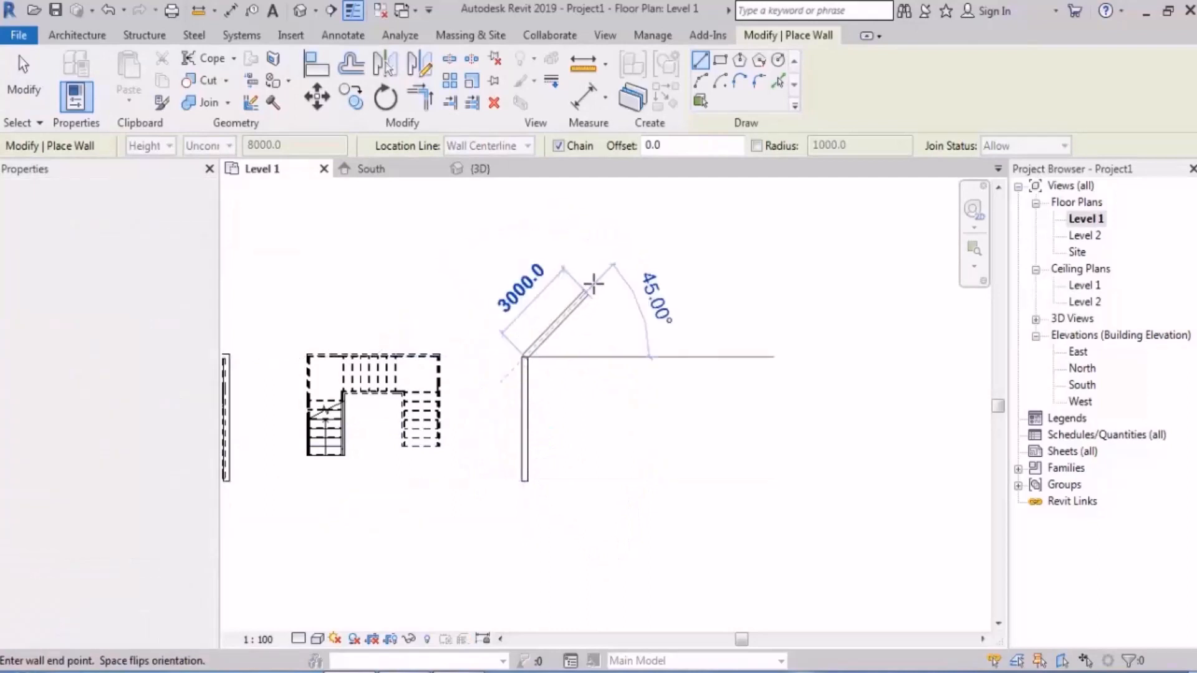
pyautogui.click(611, 267)
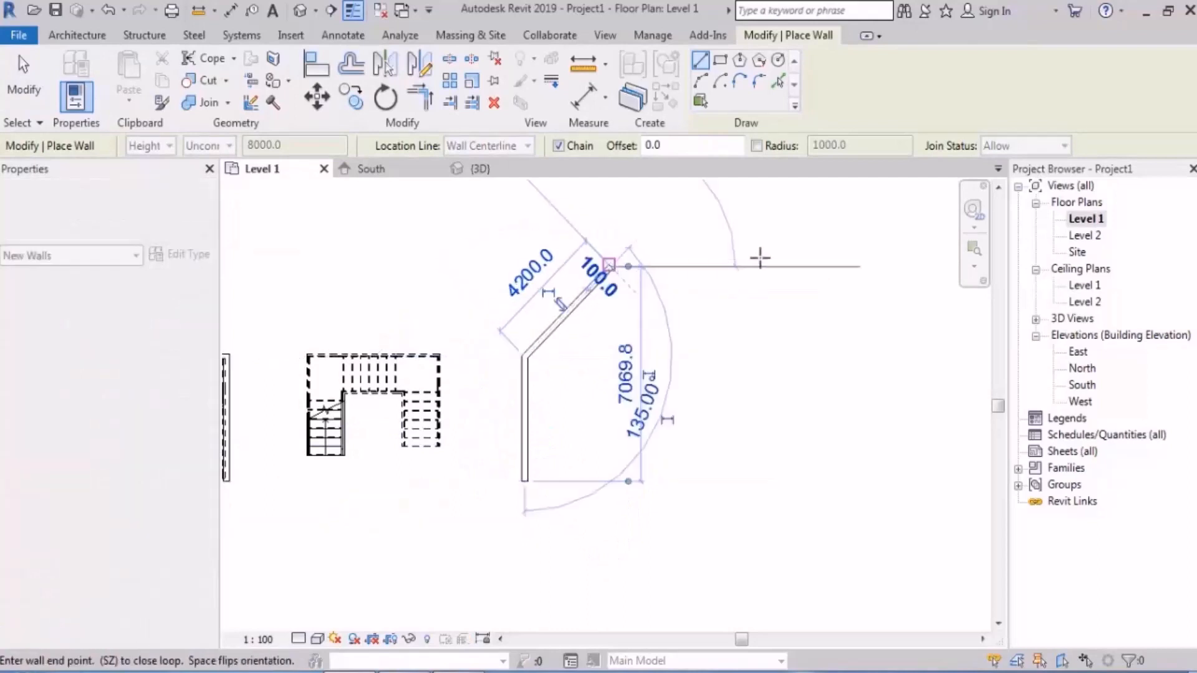
pyautogui.click(809, 267)
pyautogui.press('Escape')
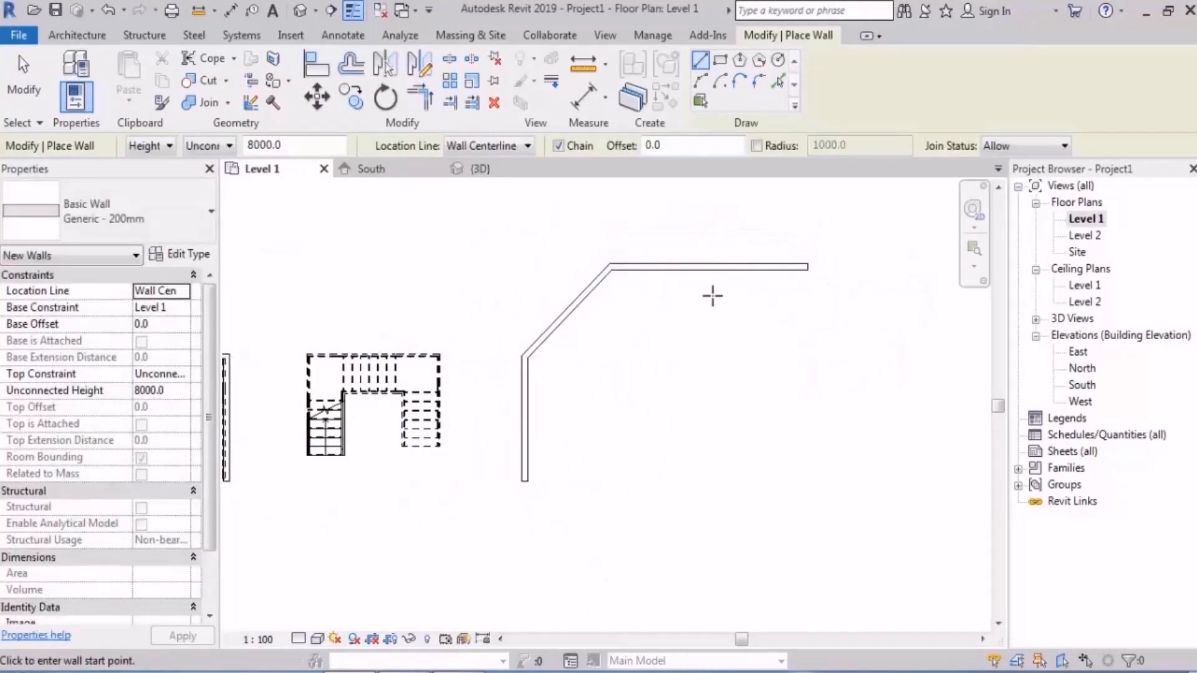
pyautogui.moveTo(713, 295); pyautogui.dragTo(676, 304, button='middle')
# Start a new stair with 21 desired risers and a 300 mm actual tread depth.
pyautogui.click(77, 35)
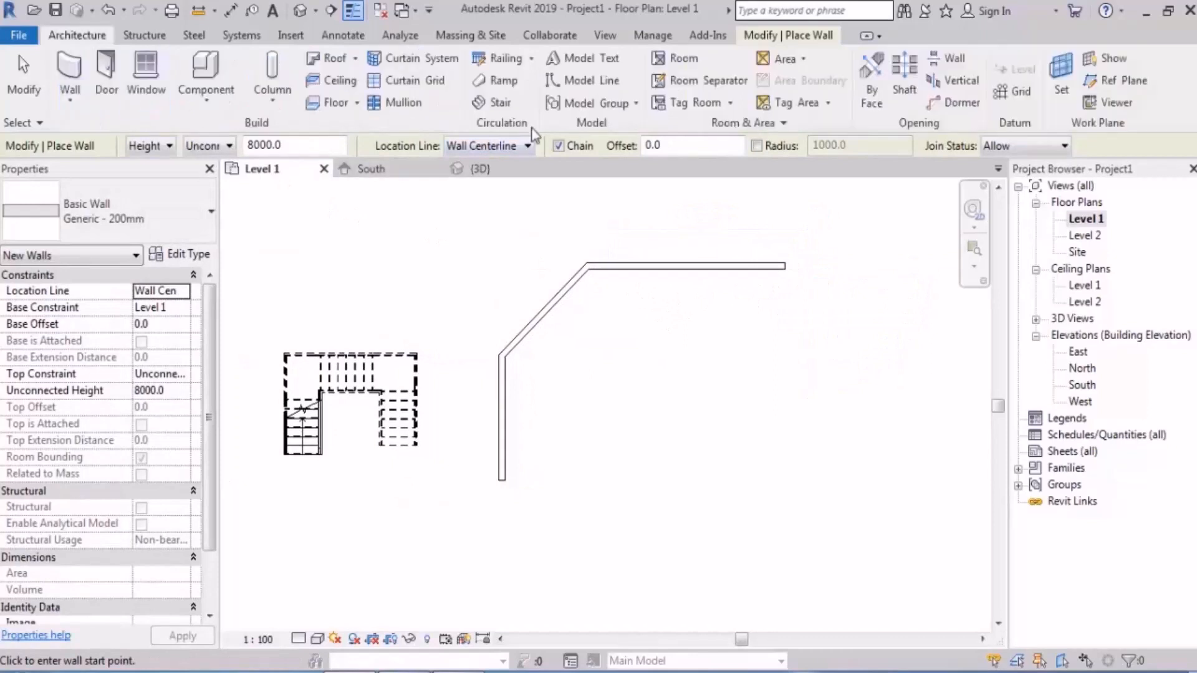
pyautogui.click(498, 102)
pyautogui.click(174, 393)
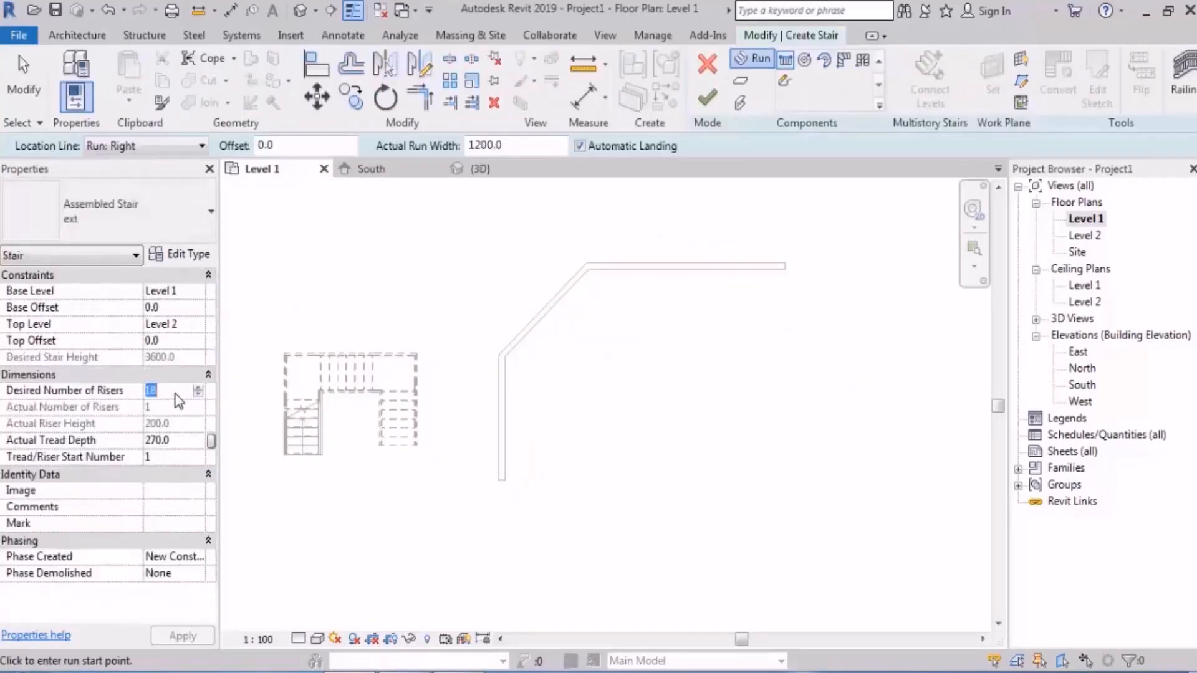
pyautogui.write('21')
pyautogui.click(178, 440)
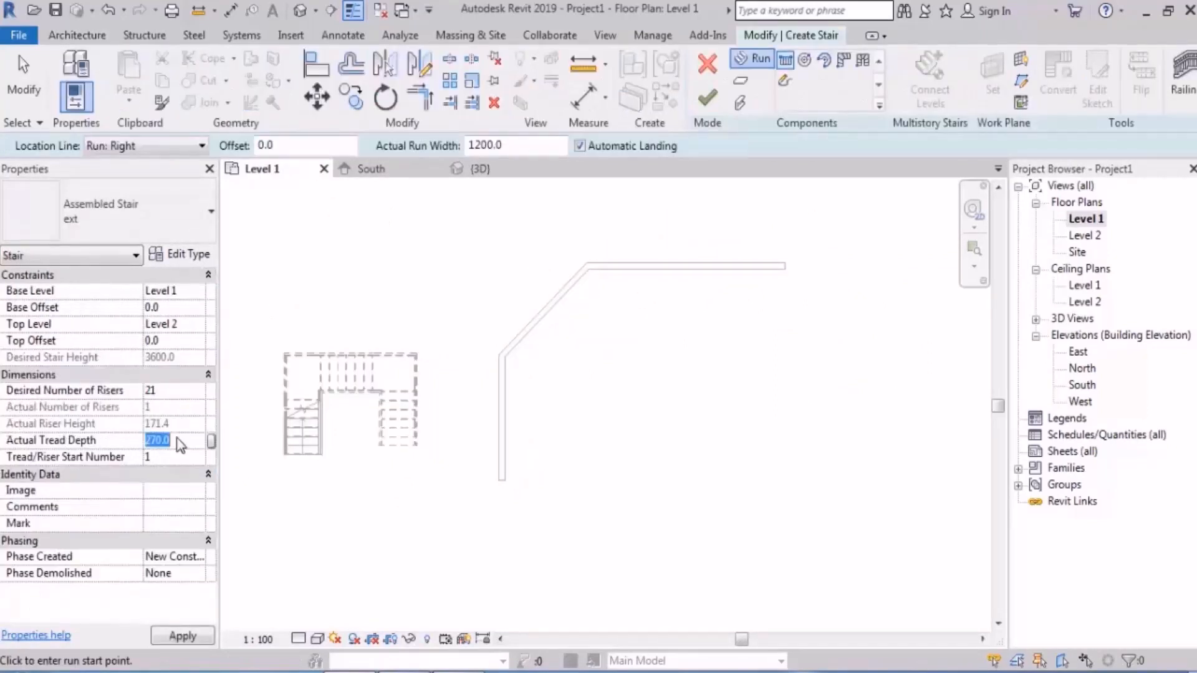
pyautogui.write('300')
pyautogui.click(498, 145)
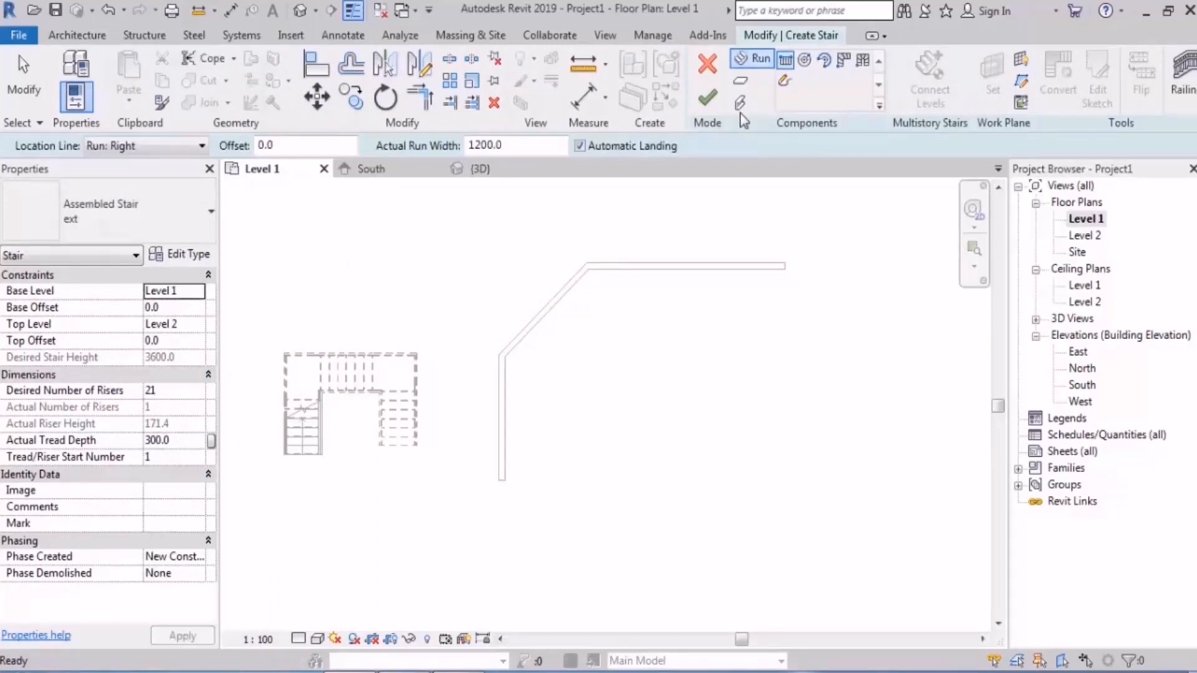
# Set the location line to Run: Left and draw a 7-riser run upward along the vertical wall's inner face.
pyautogui.moveTo(624, 400); pyautogui.dragTo(610, 380, button='middle')
pyautogui.moveTo(541, 412); pyautogui.dragTo(495, 417, button='middle')
pyautogui.scroll(1, 528, 301)
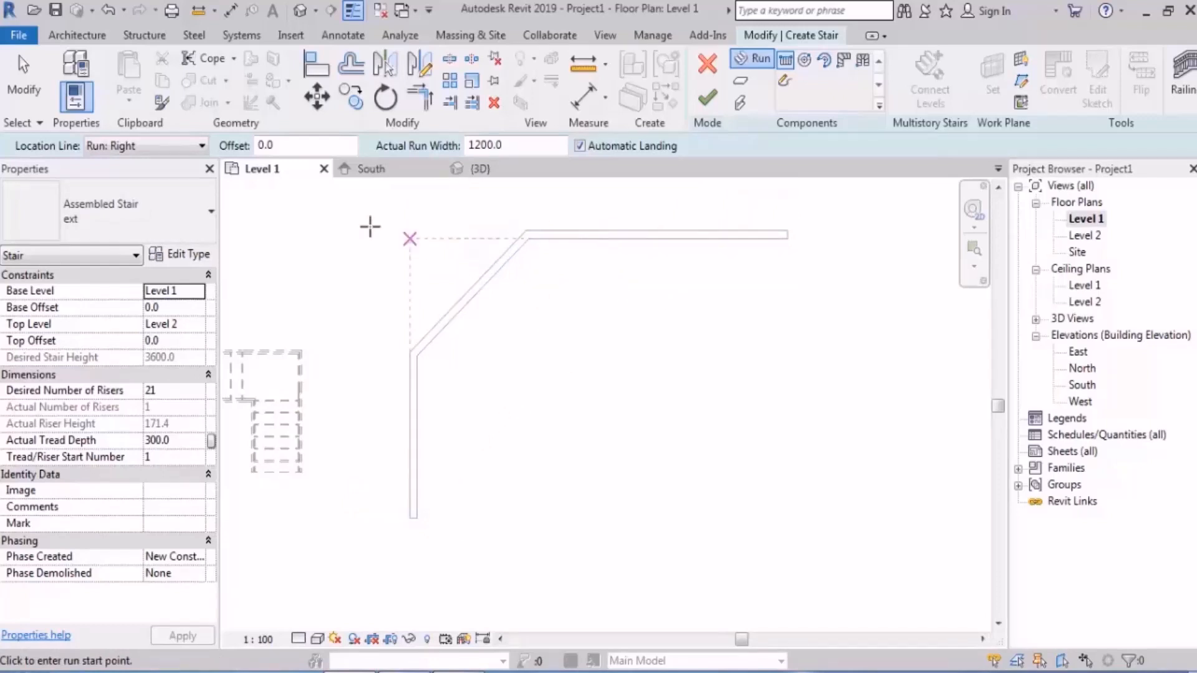
pyautogui.click(170, 146)
pyautogui.click(107, 179)
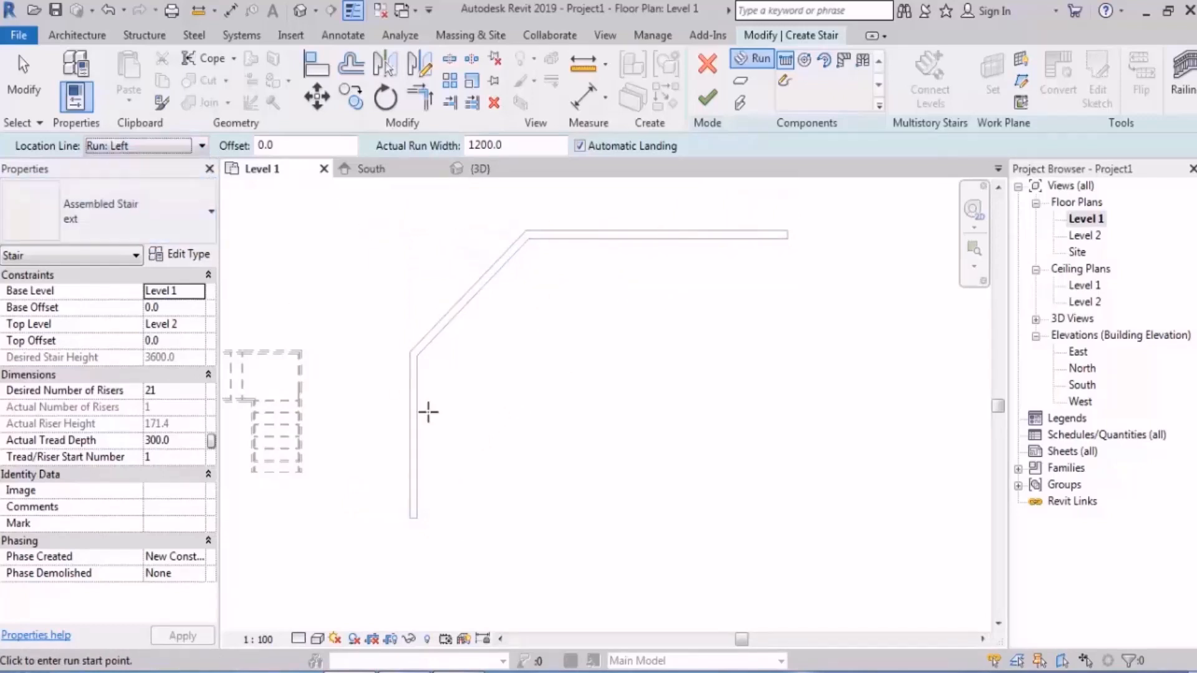
pyautogui.scroll(3, 419, 521)
pyautogui.click(376, 550)
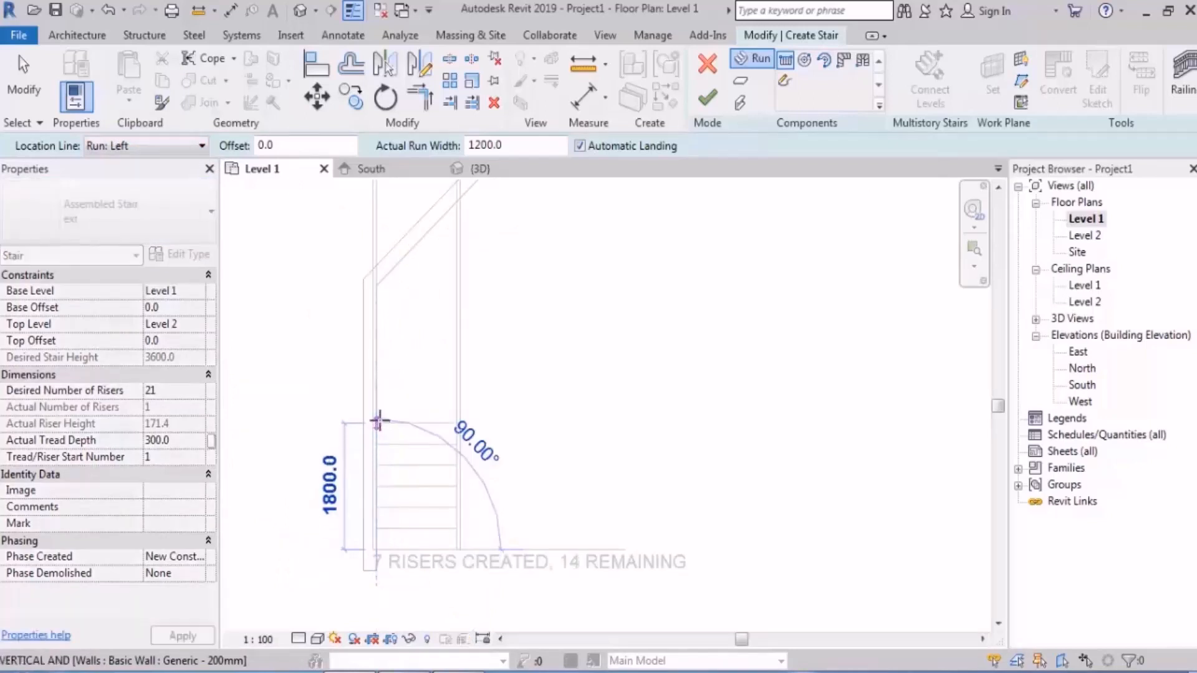
pyautogui.click(379, 422)
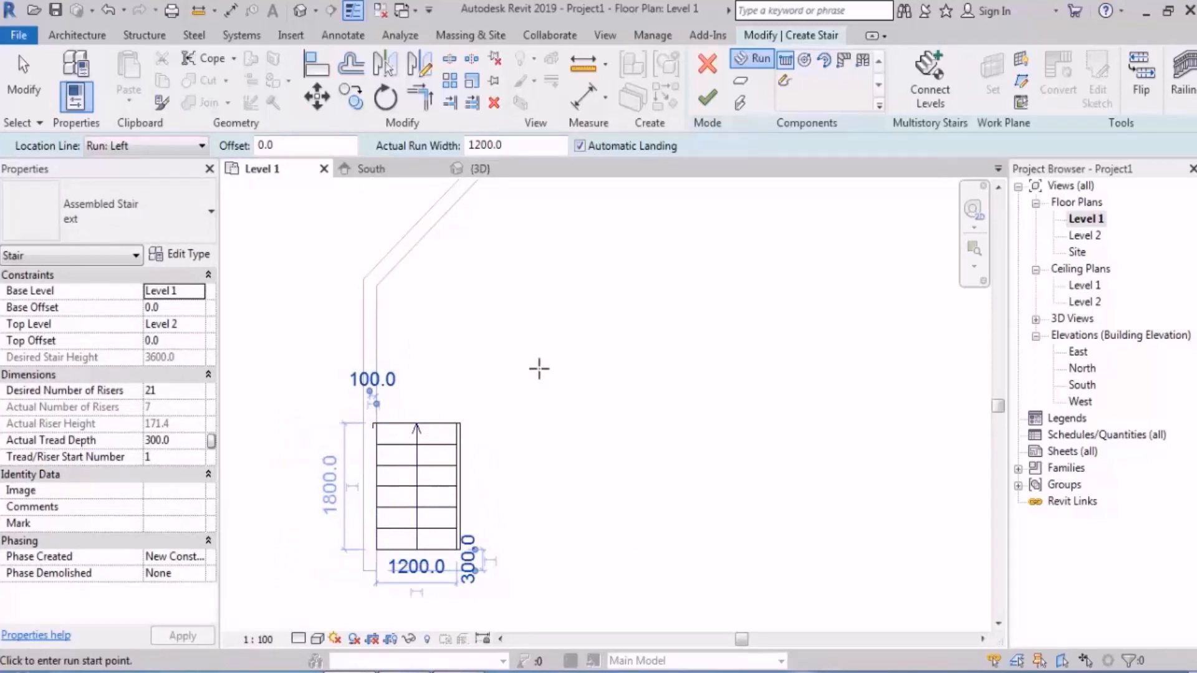
# Draw the second 7-riser run along the diagonal wall and the third 7-riser run along the horizontal wall.
pyautogui.moveTo(529, 304); pyautogui.dragTo(468, 510, button='middle')
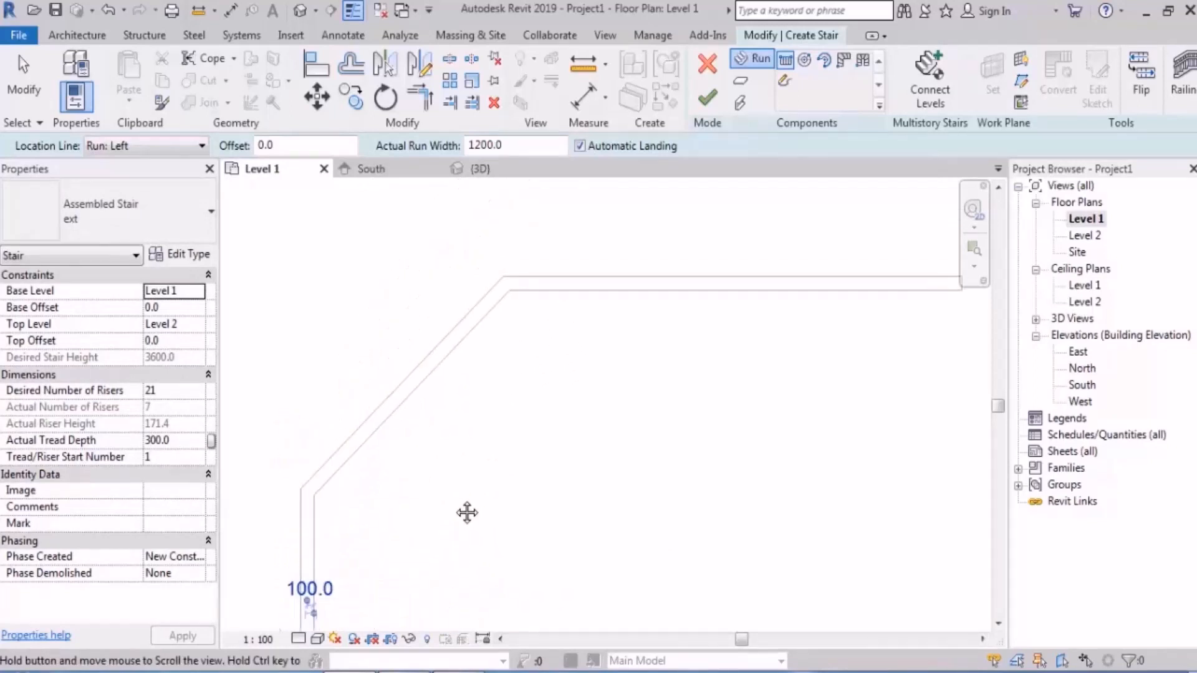
pyautogui.click(339, 470)
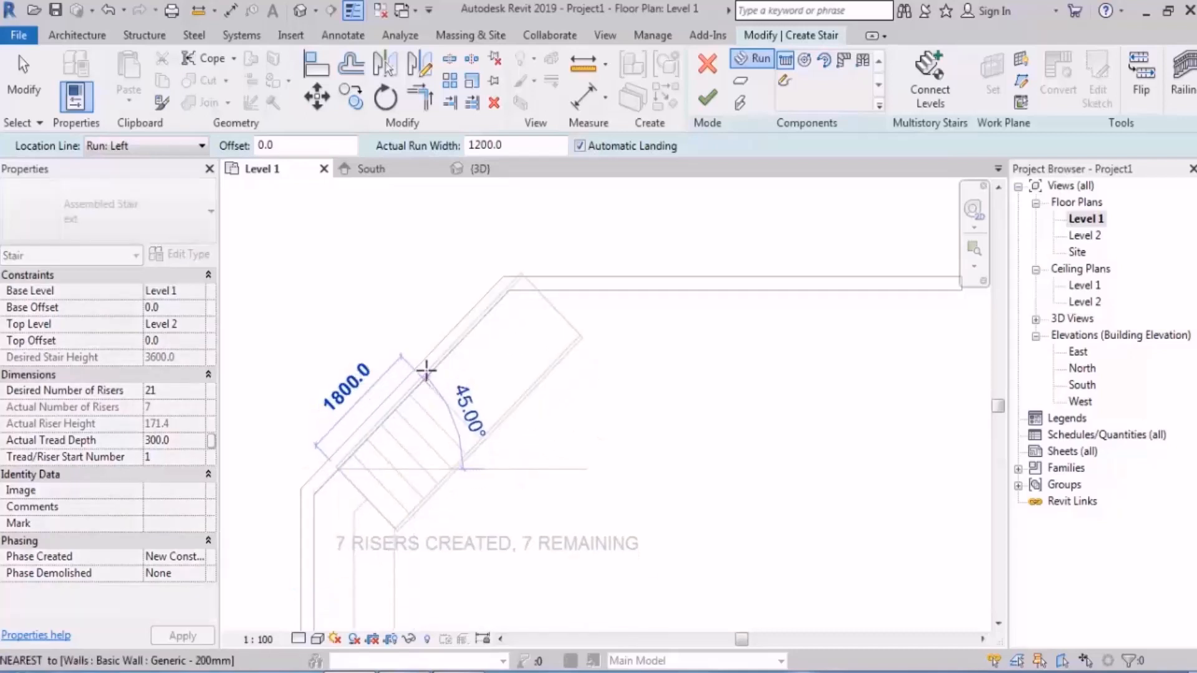
pyautogui.click(426, 370)
pyautogui.moveTo(663, 323); pyautogui.dragTo(596, 356, button='middle')
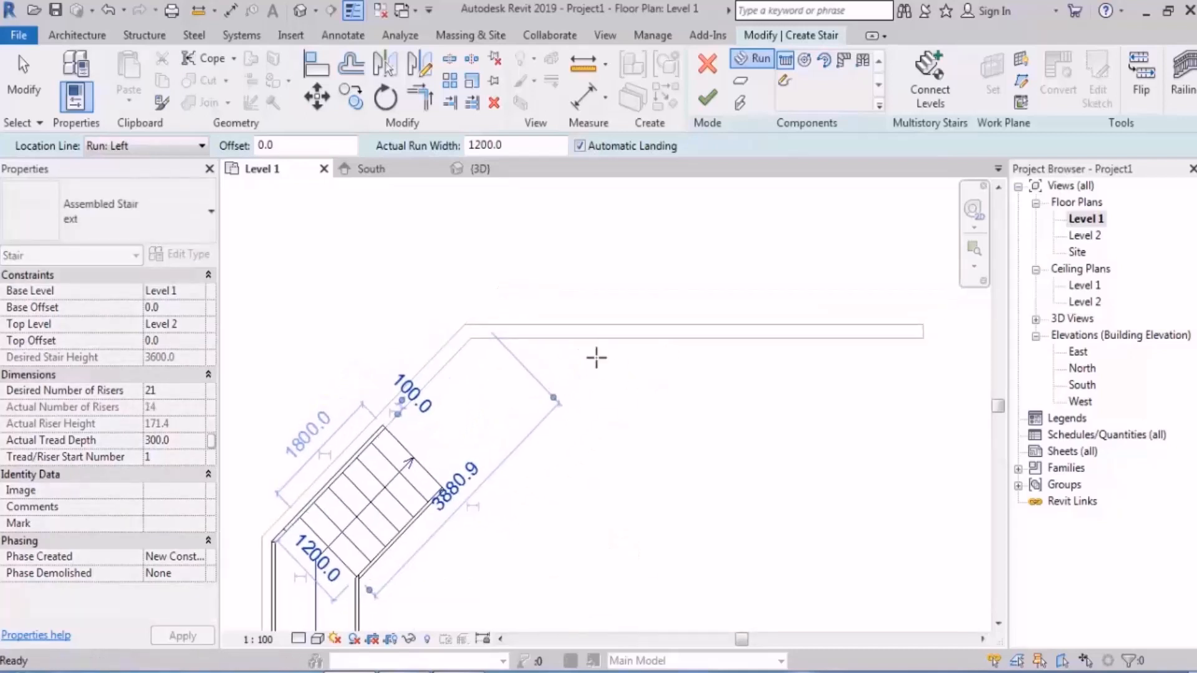
pyautogui.click(723, 339)
pyautogui.click(901, 339)
pyautogui.press('Escape')
pyautogui.scroll(-2, 682, 242)
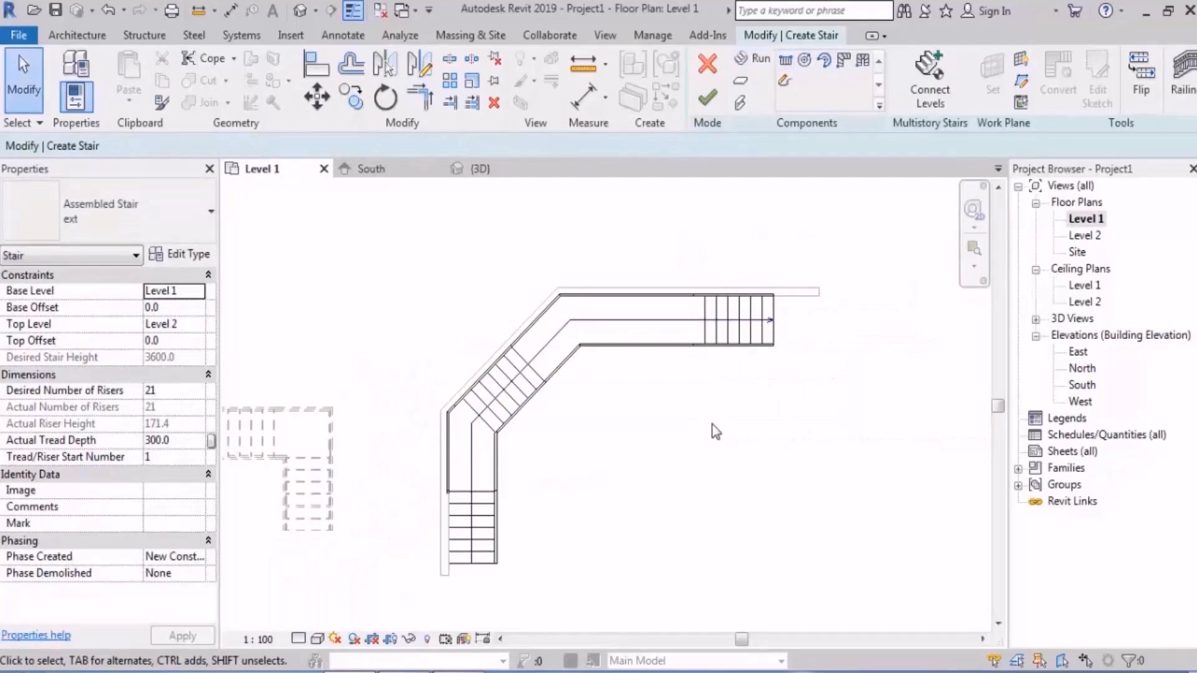
# Move the vertical run up about 1461.5 mm so its top corner snaps to the inner landing corner at the diagonal run.
pyautogui.scroll(3, 472, 528)
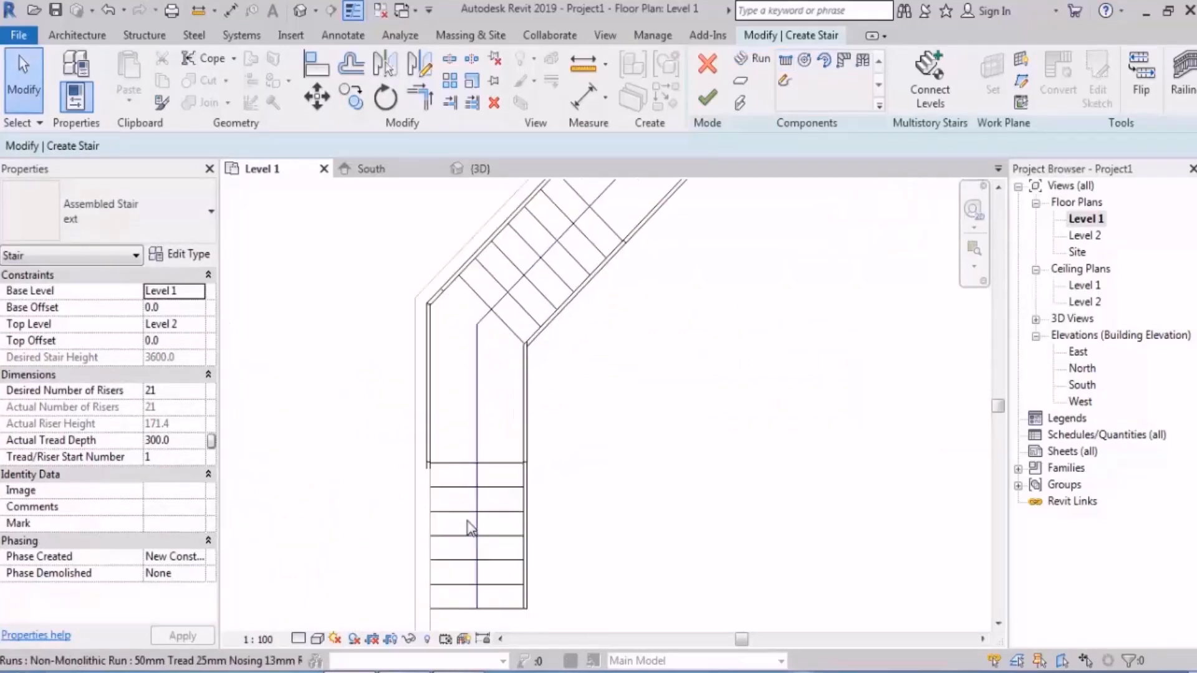
pyautogui.click(476, 497)
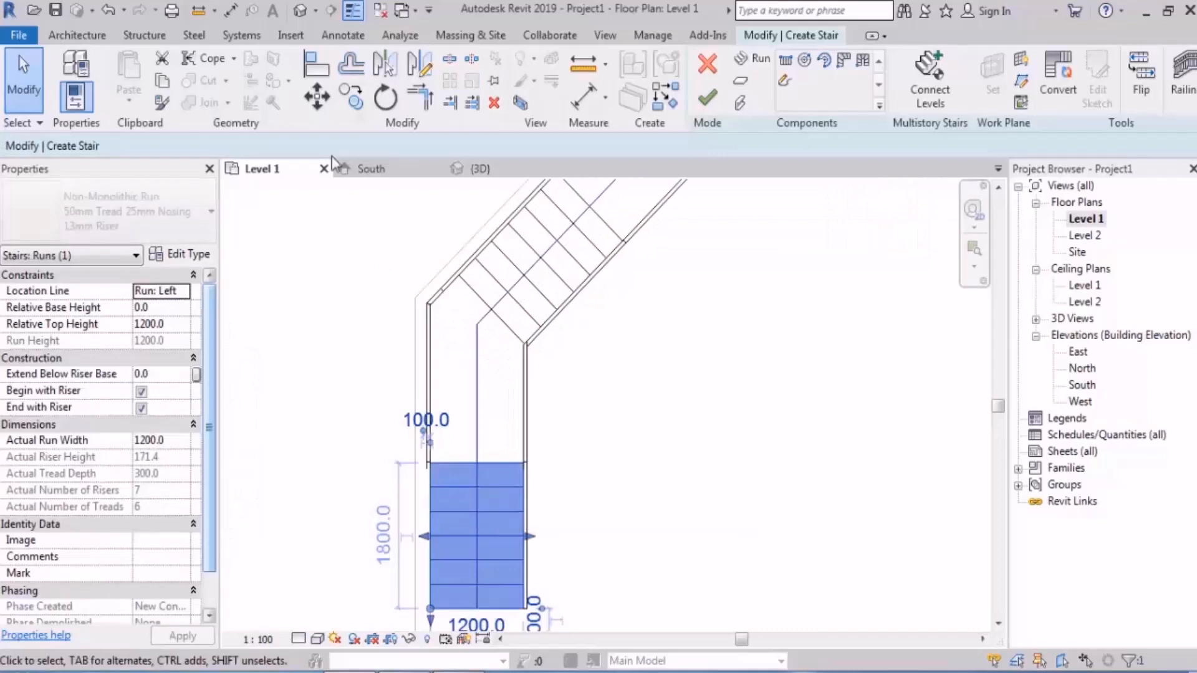
pyautogui.click(317, 100)
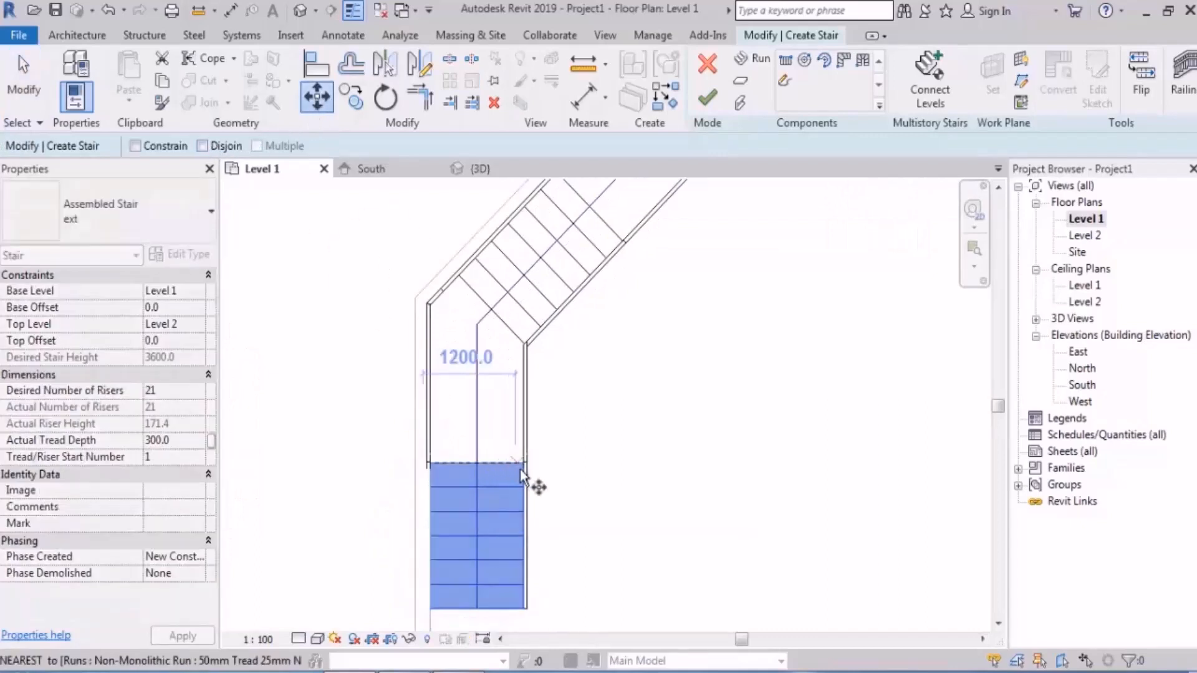
pyautogui.scroll(3, 522, 462)
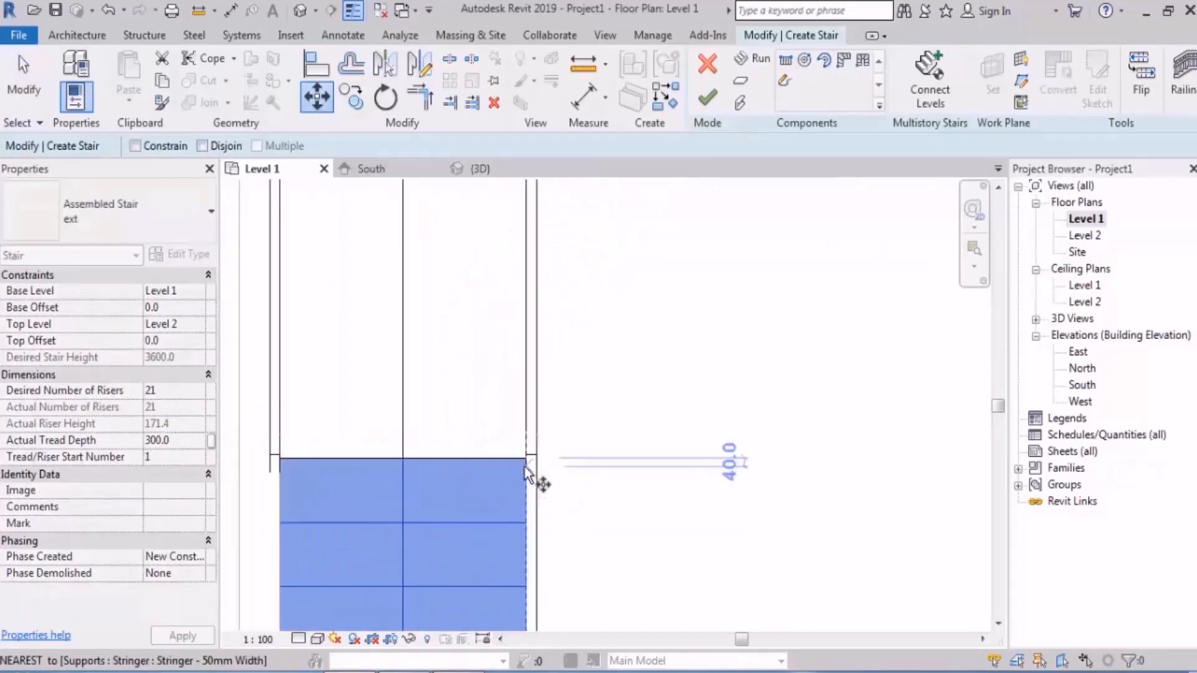
pyautogui.scroll(3, 527, 463)
pyautogui.click(527, 452)
pyautogui.scroll(-5, 522, 492)
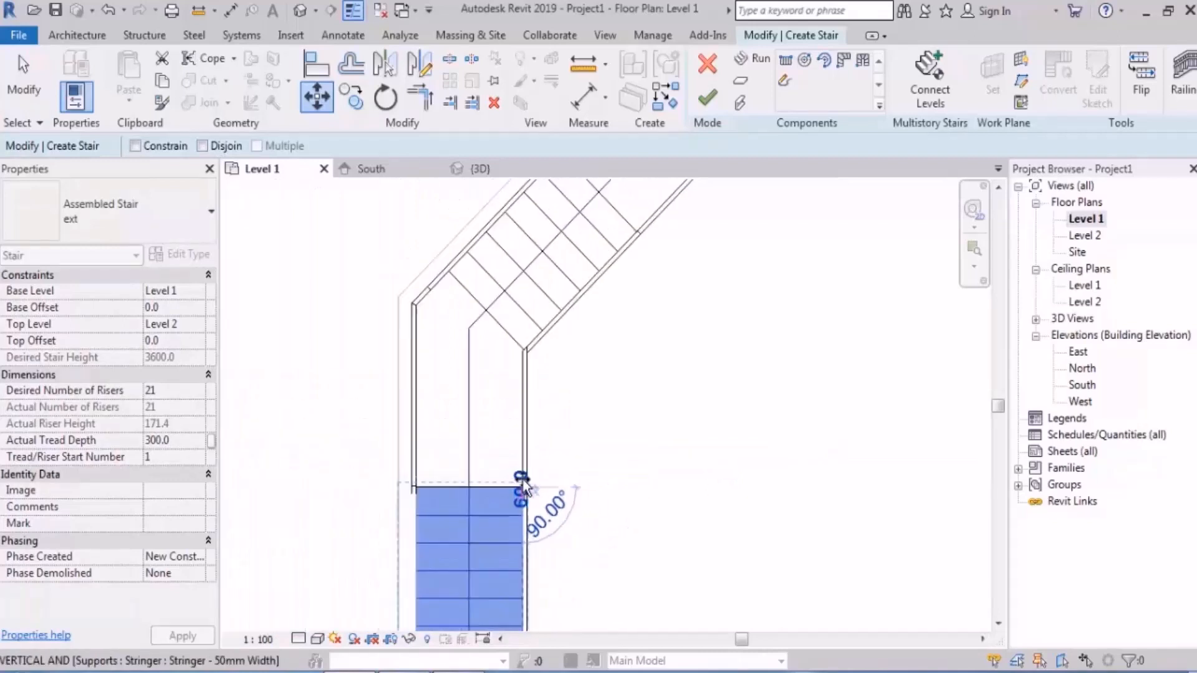
pyautogui.scroll(2, 527, 372)
pyautogui.scroll(2, 528, 373)
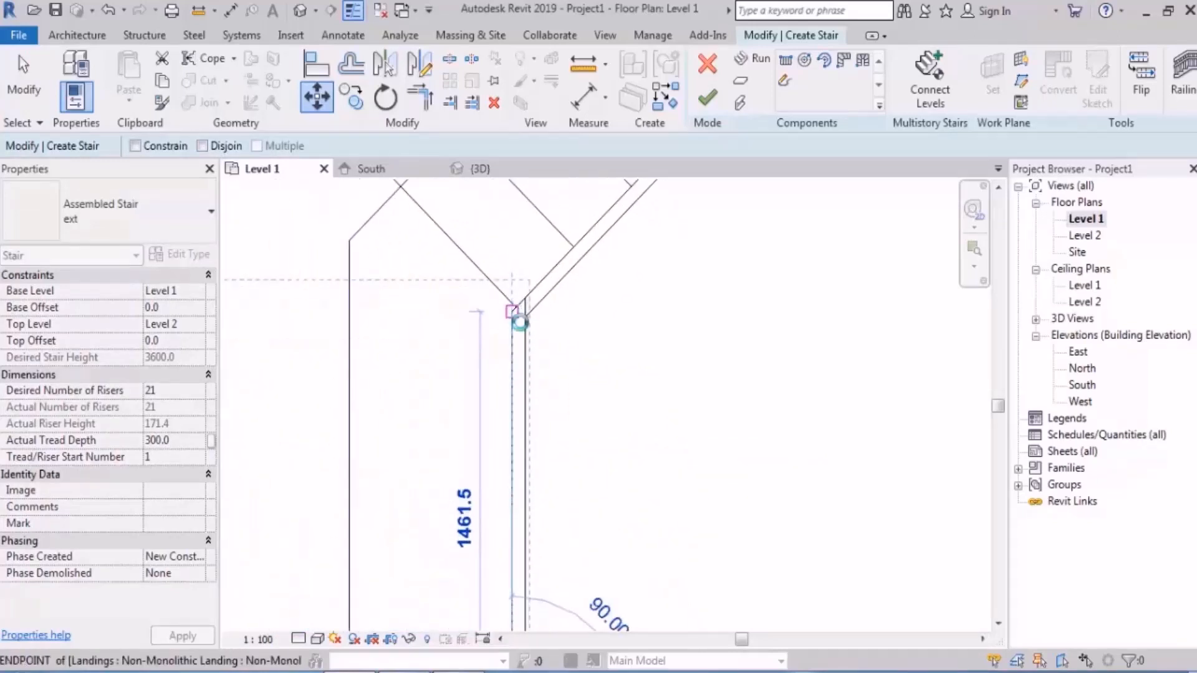
pyautogui.click(512, 312)
pyautogui.click(622, 374)
pyautogui.scroll(-3, 509, 444)
# Move the diagonal run about 22 mm so its lower inner corner snaps to the vertical run's stringer endpoint.
pyautogui.scroll(5, 510, 360)
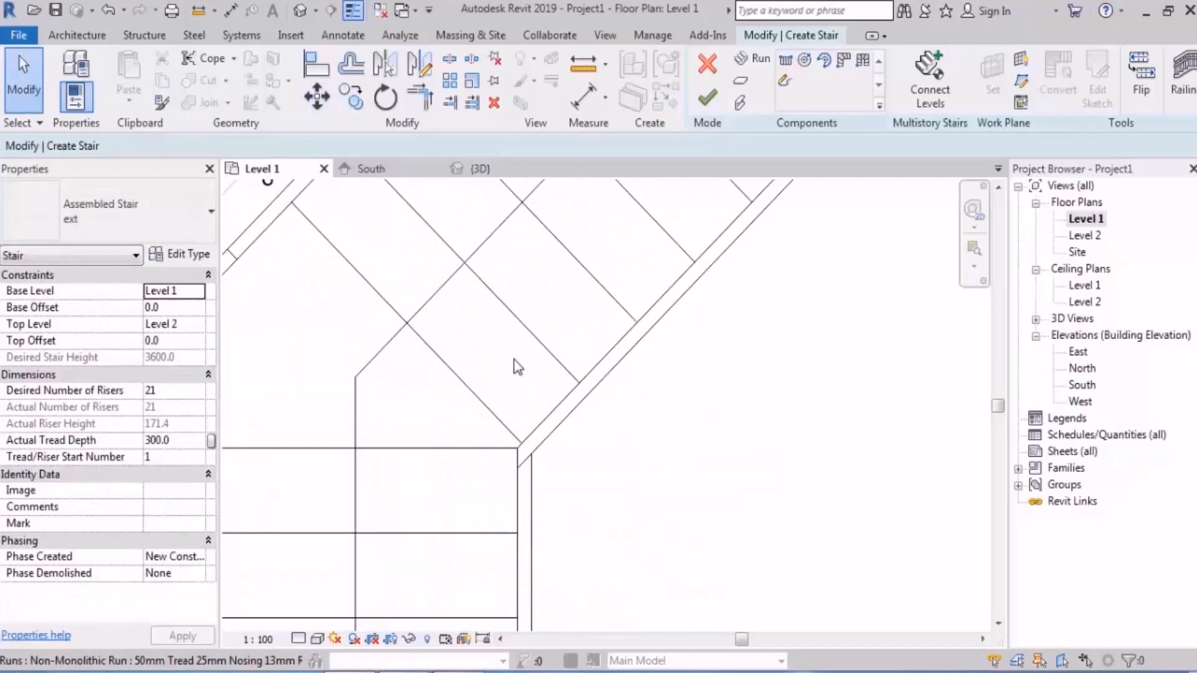
pyautogui.click(562, 329)
pyautogui.click(334, 100)
pyautogui.scroll(5, 537, 479)
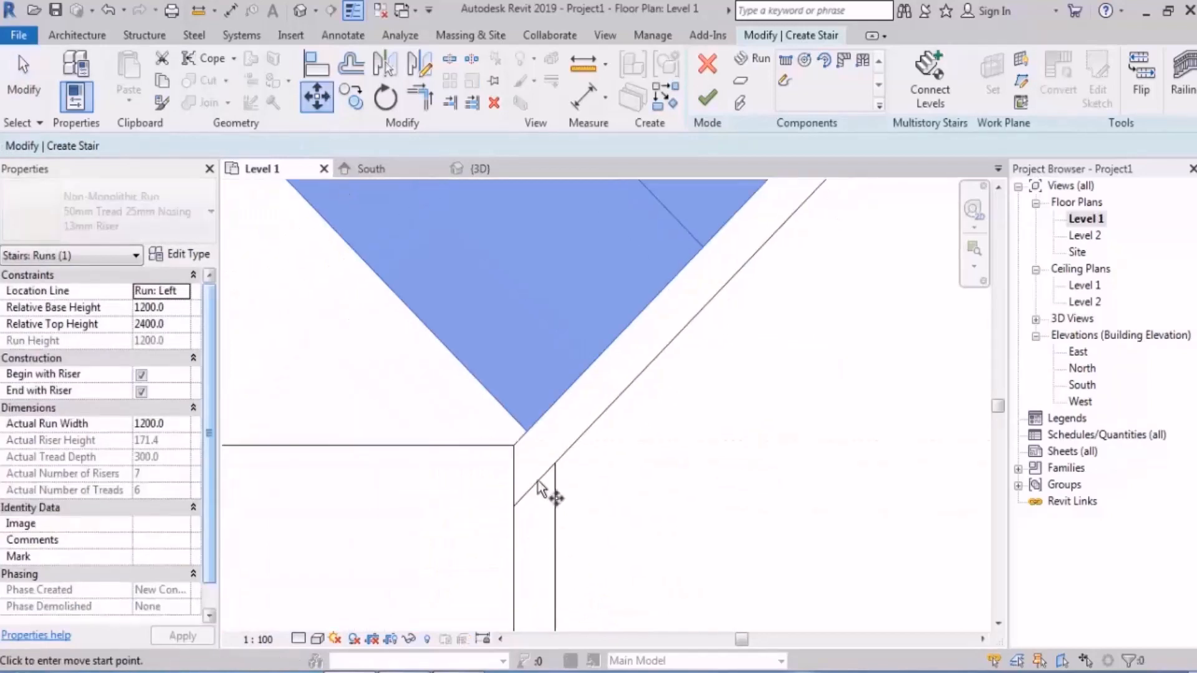
pyautogui.click(520, 398)
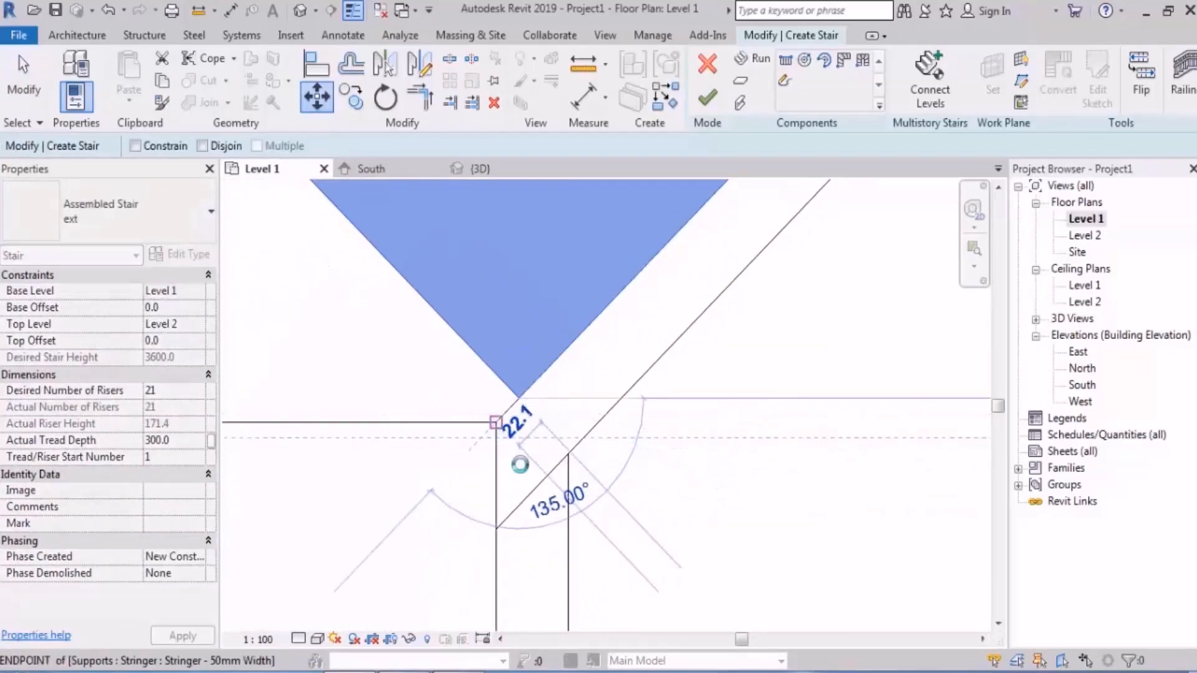
pyautogui.click(496, 422)
pyautogui.click(701, 530)
pyautogui.scroll(-5, 658, 453)
pyautogui.scroll(-3, 389, 445)
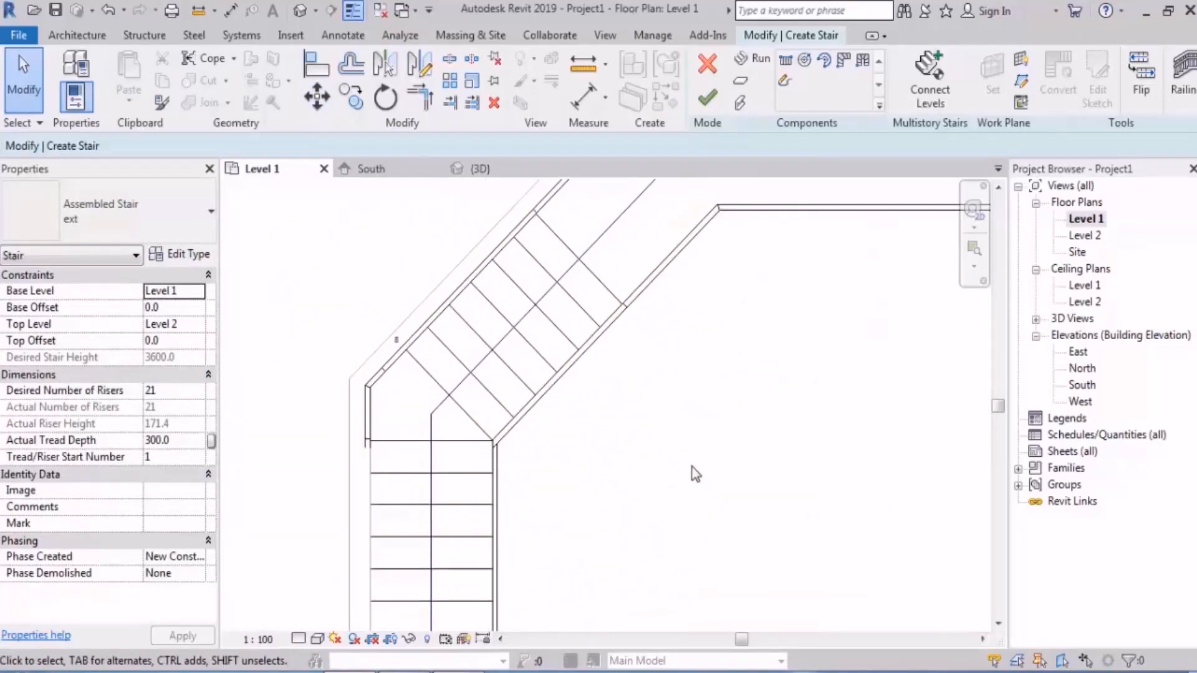
# Move the horizontal run along its wall so its lower inner corner snaps to the inner landing corner at the diagonal run.
pyautogui.scroll(-3, 573, 359)
pyautogui.moveTo(761, 306); pyautogui.dragTo(595, 412, button='middle')
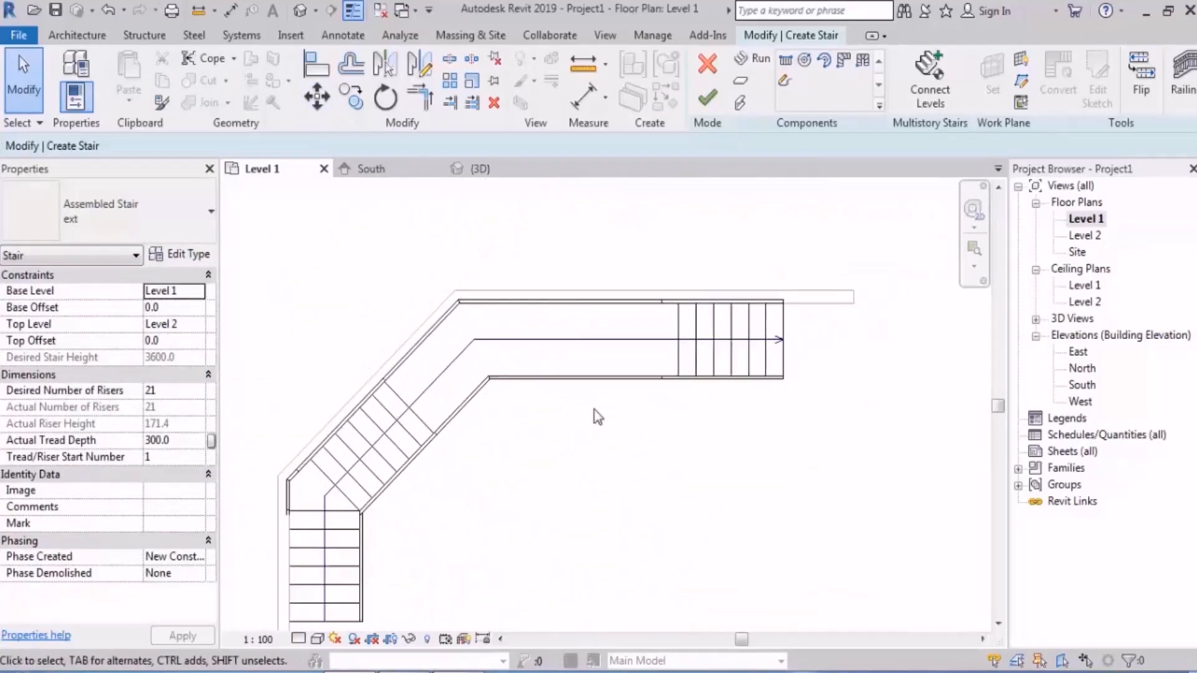
pyautogui.click(713, 355)
pyautogui.press('m')
pyautogui.press('v')
pyautogui.scroll(3, 670, 388)
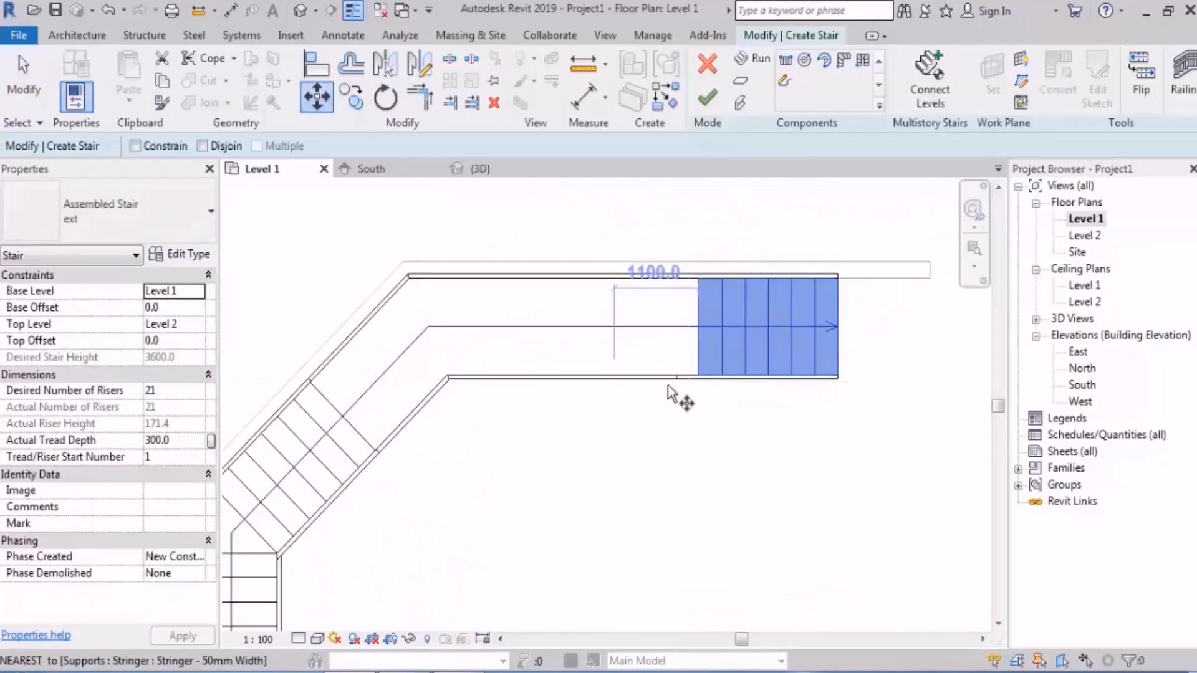
pyautogui.click(715, 378)
pyautogui.scroll(3, 454, 395)
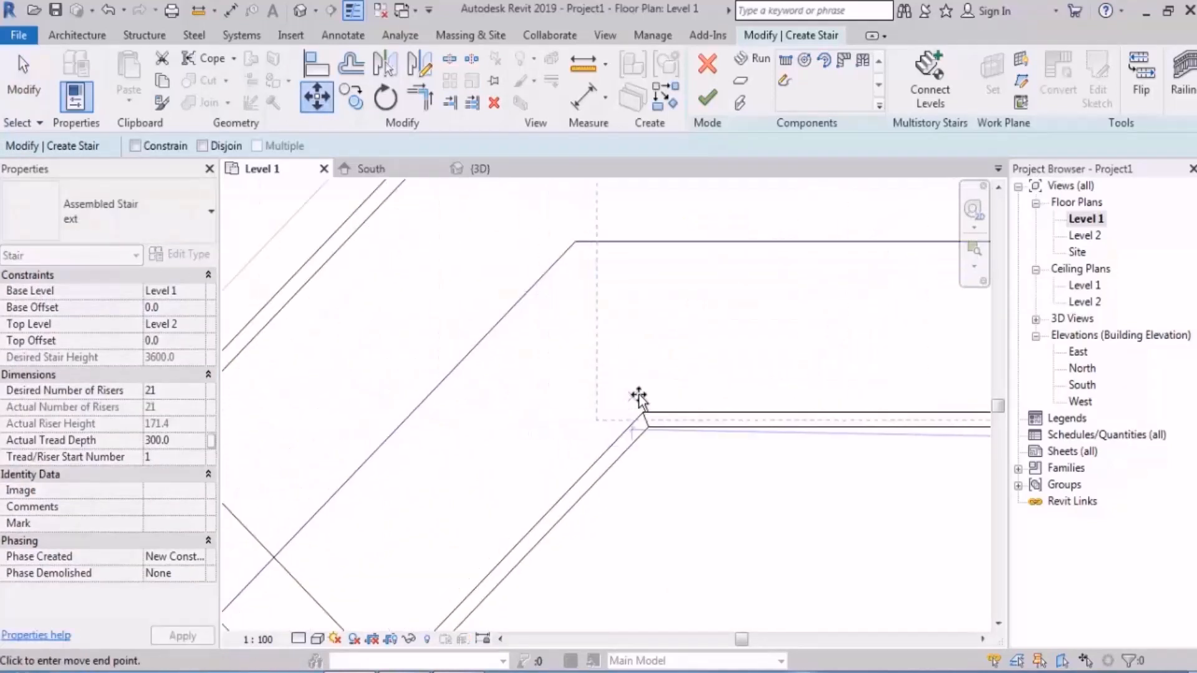
pyautogui.click(644, 413)
pyautogui.scroll(-3, 590, 422)
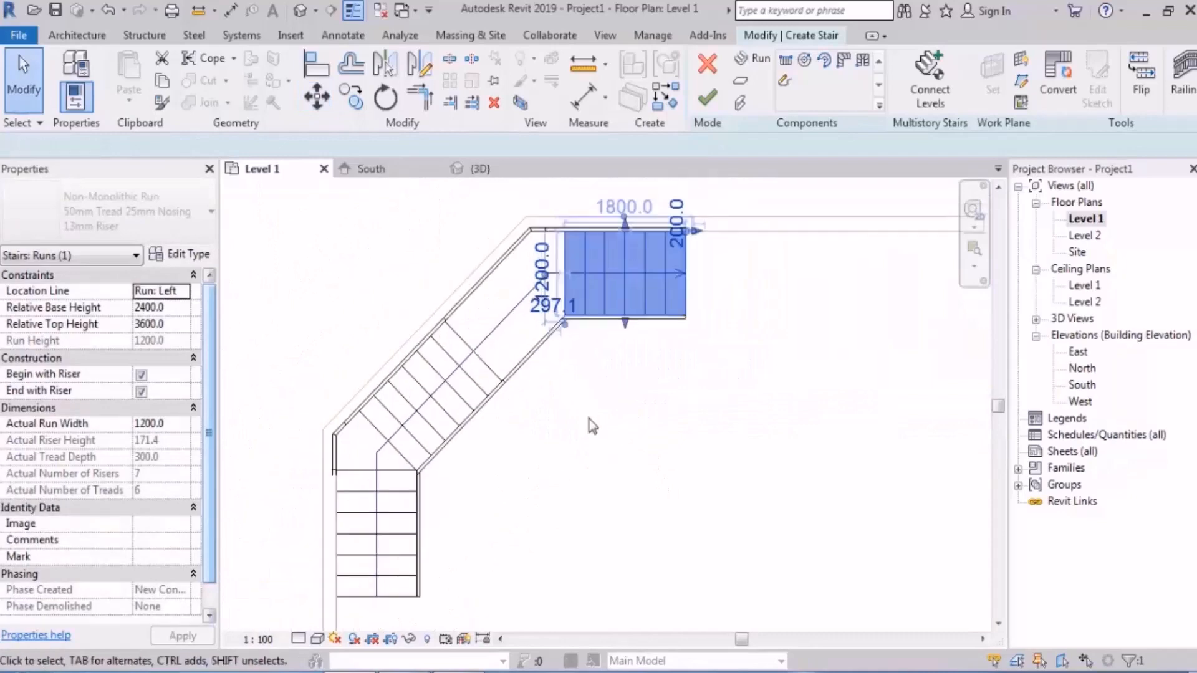
# Move the diagonal run up along its wall at 45° toward the horizontal run, leaving a landing at its lower end.
pyautogui.scroll(2, 439, 385)
pyautogui.click(439, 385)
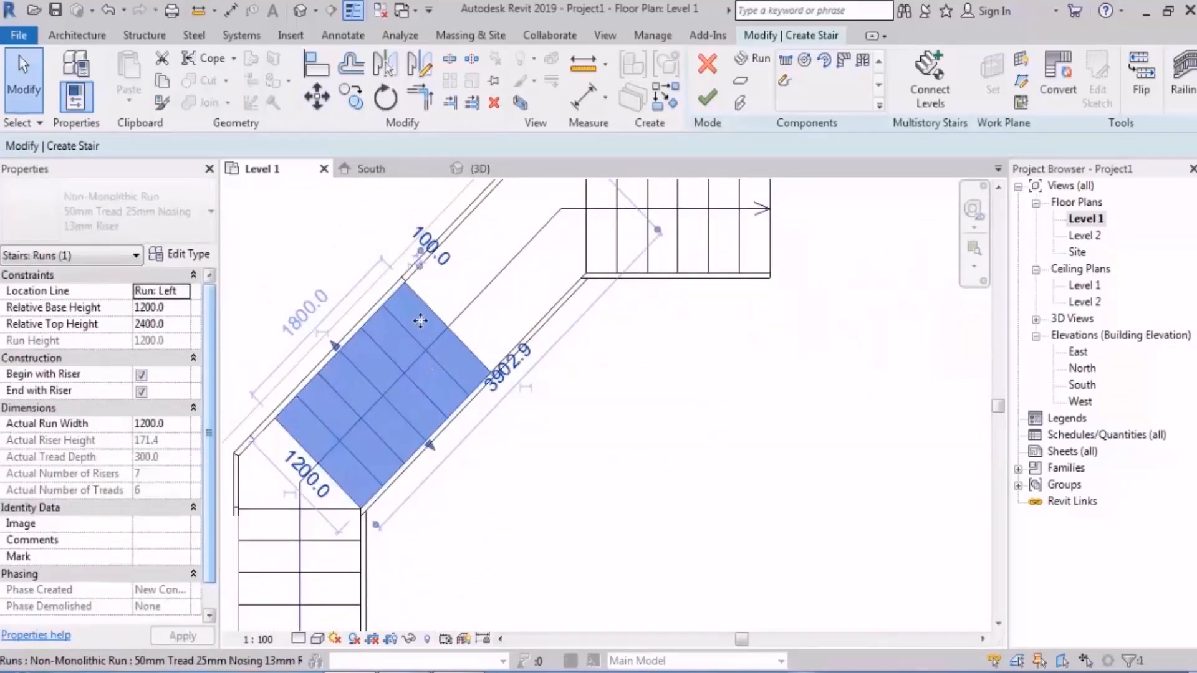
pyautogui.click(317, 96)
pyautogui.scroll(1, 392, 438)
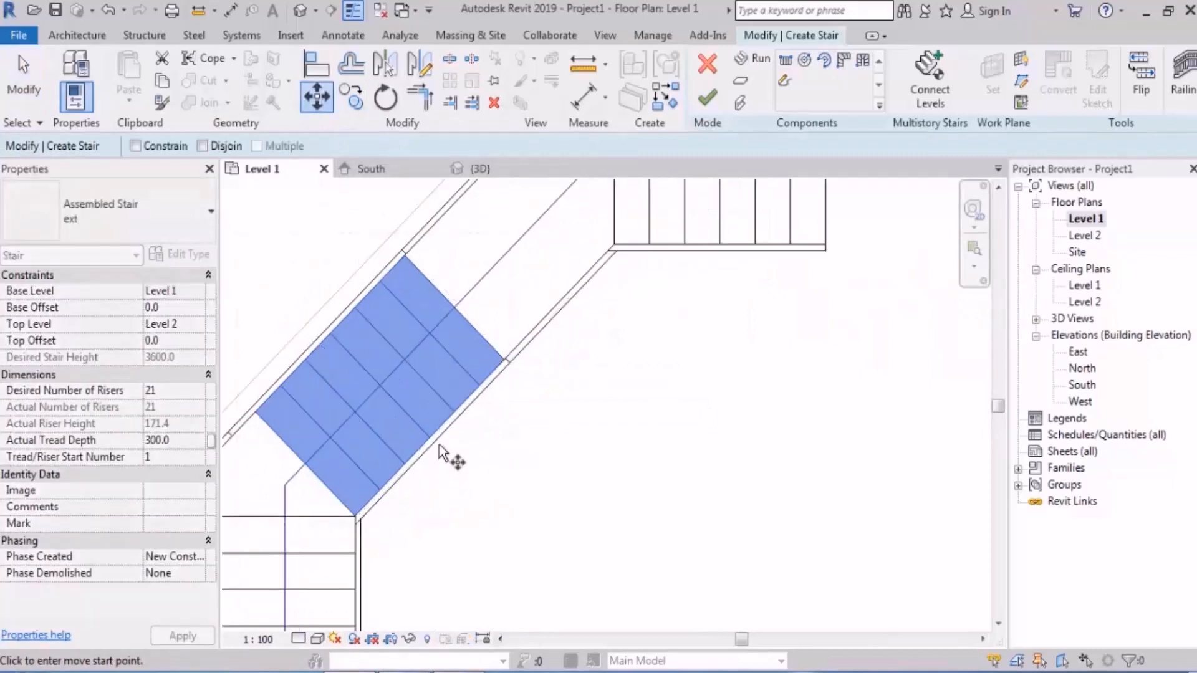
pyautogui.click(435, 442)
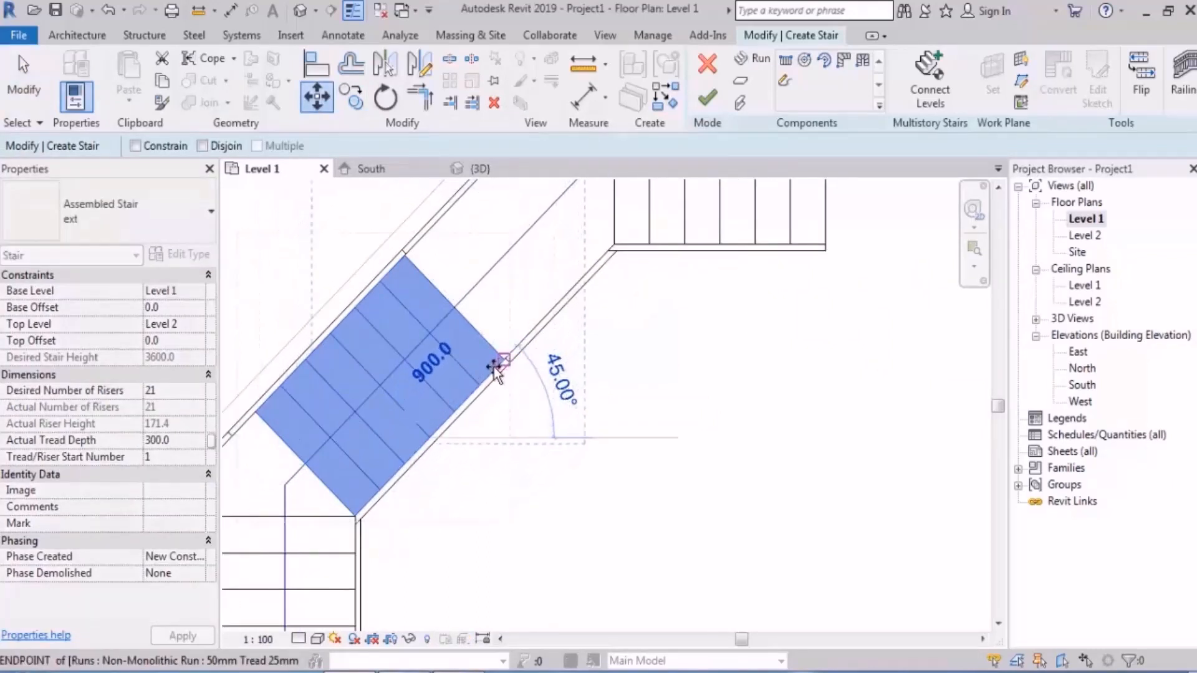
pyautogui.scroll(1, 484, 382)
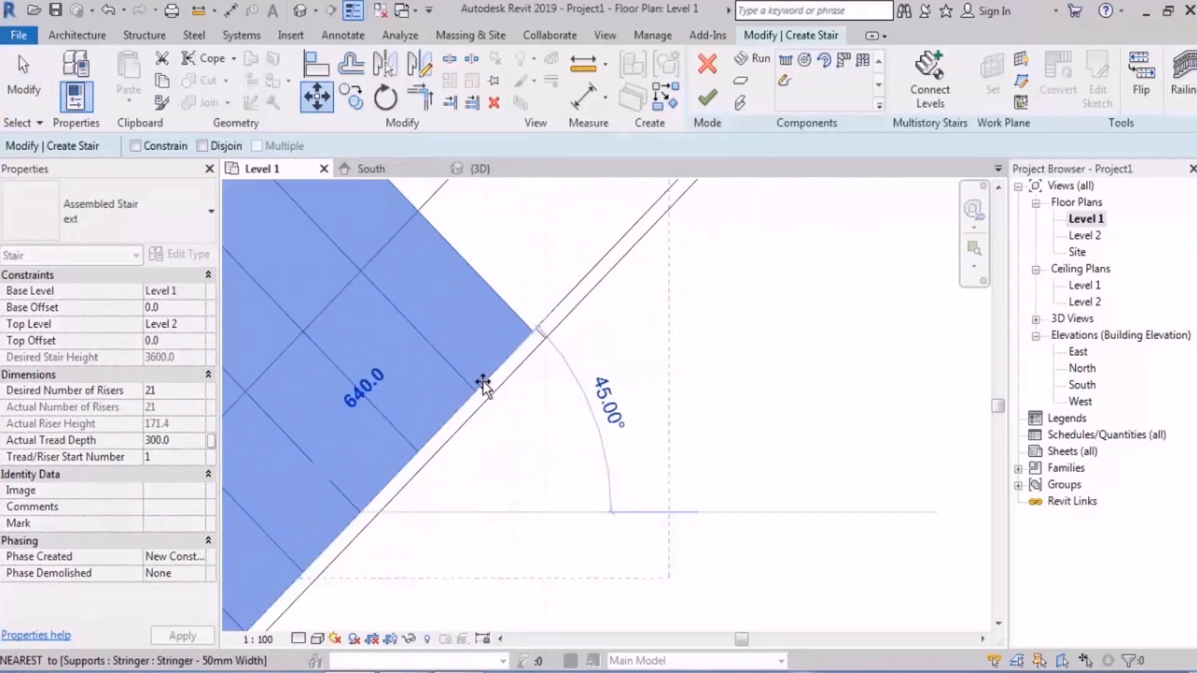
pyautogui.click(519, 347)
pyautogui.scroll(-2, 561, 386)
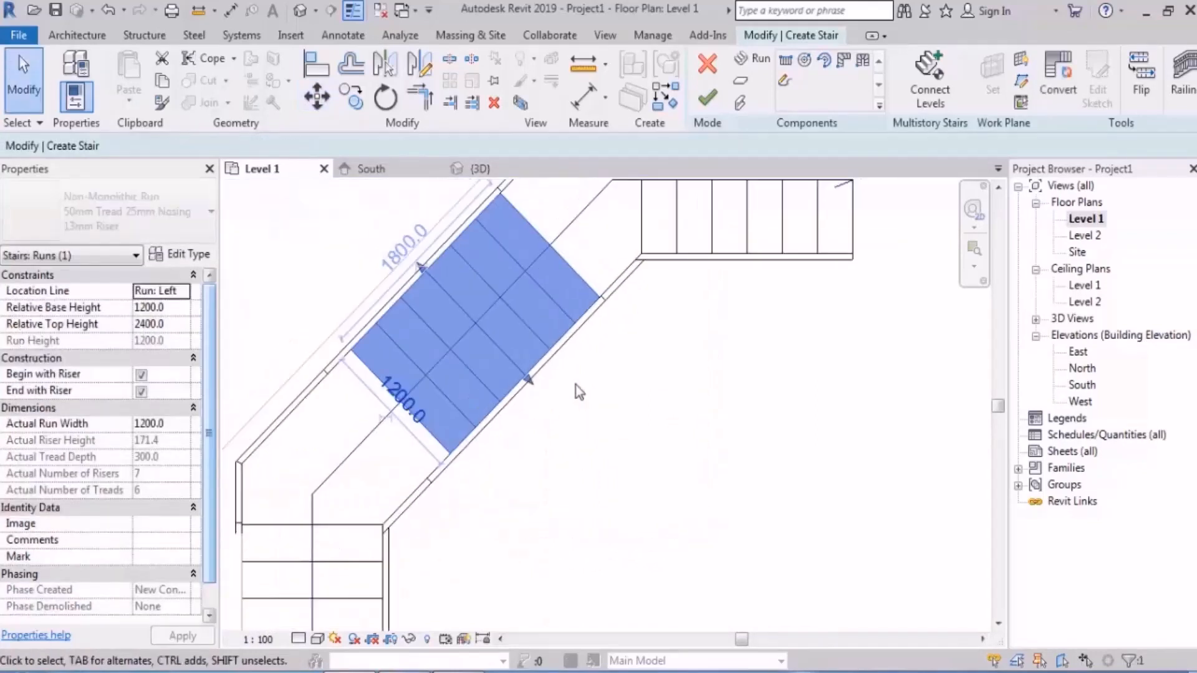
# Shift the diagonal run slightly back down its wall, ending the move at the midpoint of the outer stringer.
pyautogui.click(571, 342)
pyautogui.scroll(1, 571, 342)
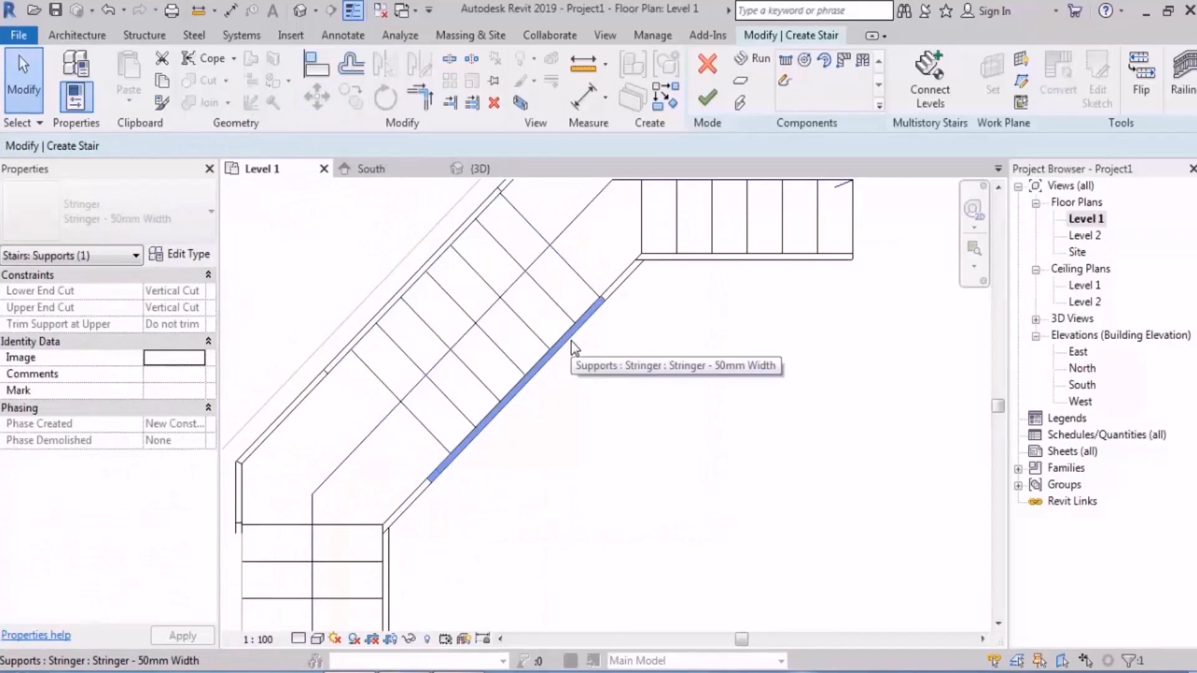
pyautogui.moveTo(537, 302); pyautogui.dragTo(561, 377, button='middle')
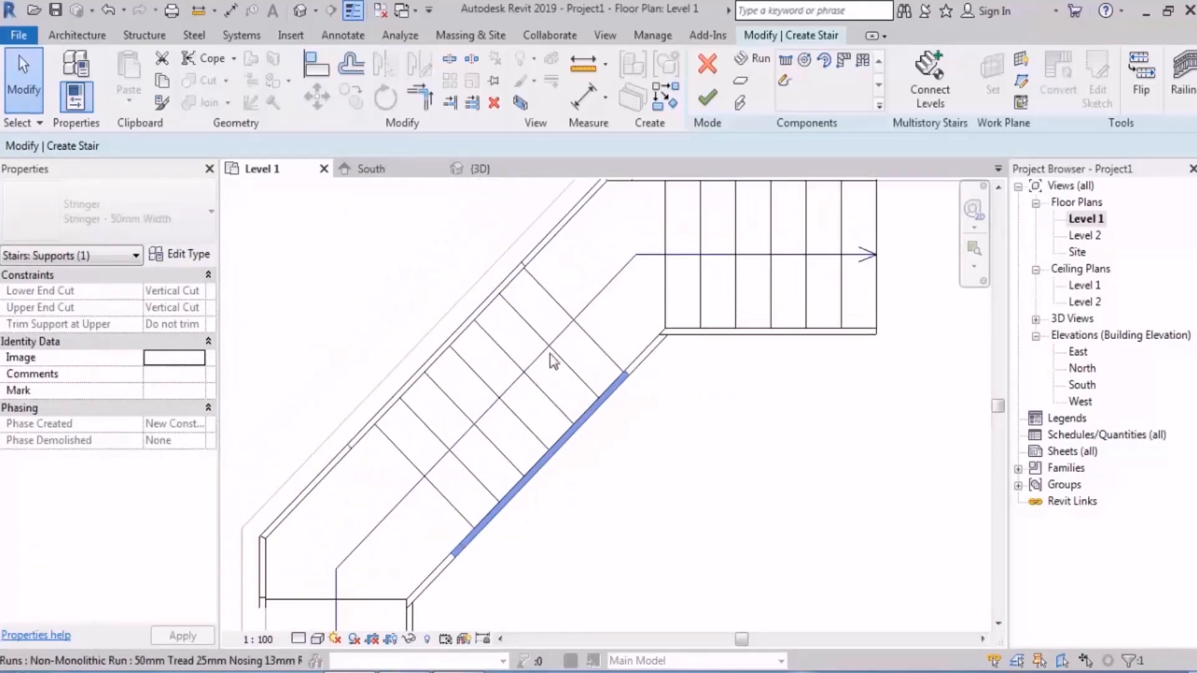
pyautogui.click(503, 339)
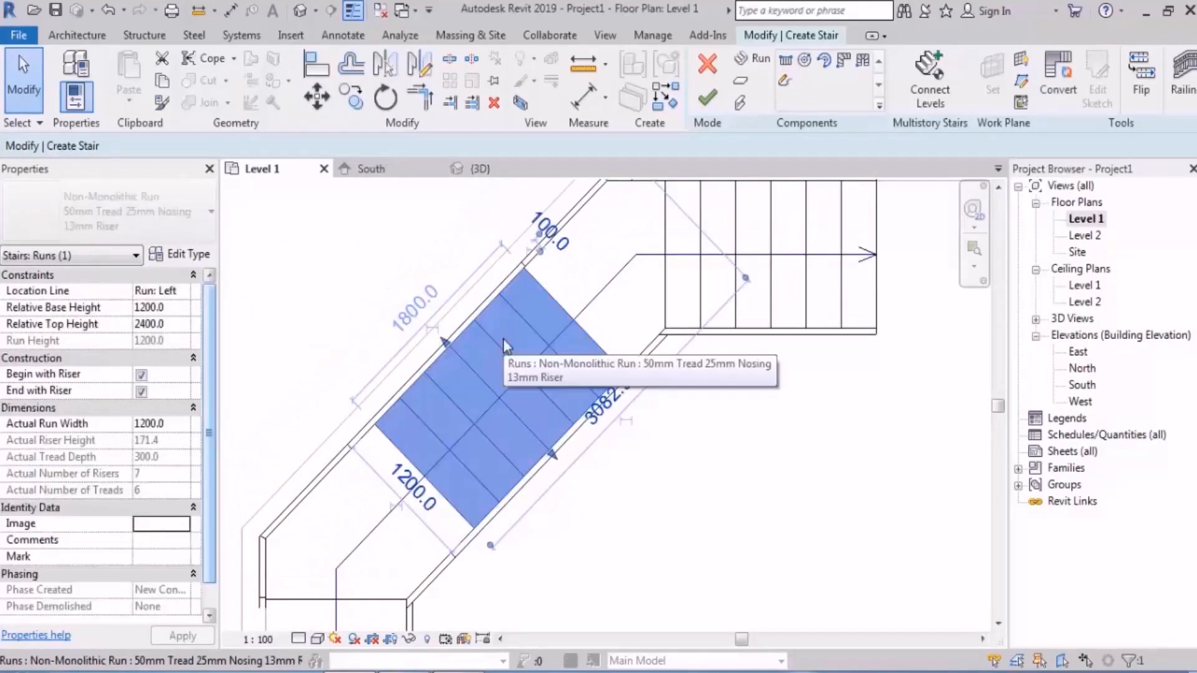
pyautogui.click(317, 98)
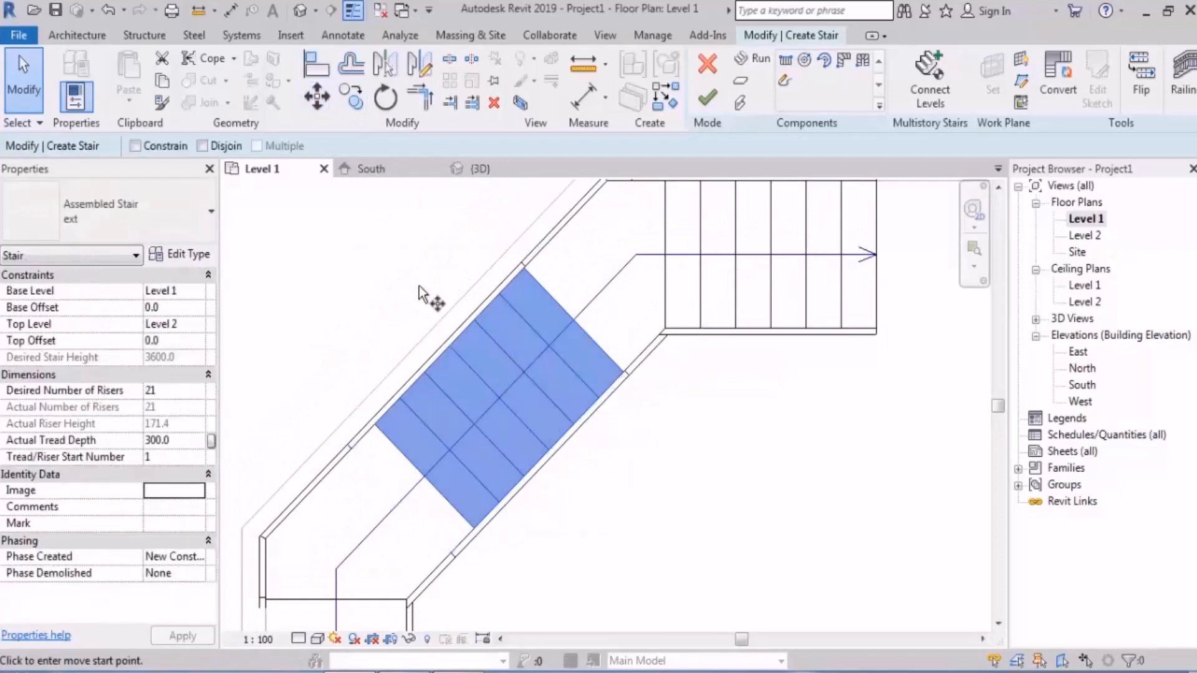
pyautogui.click(452, 350)
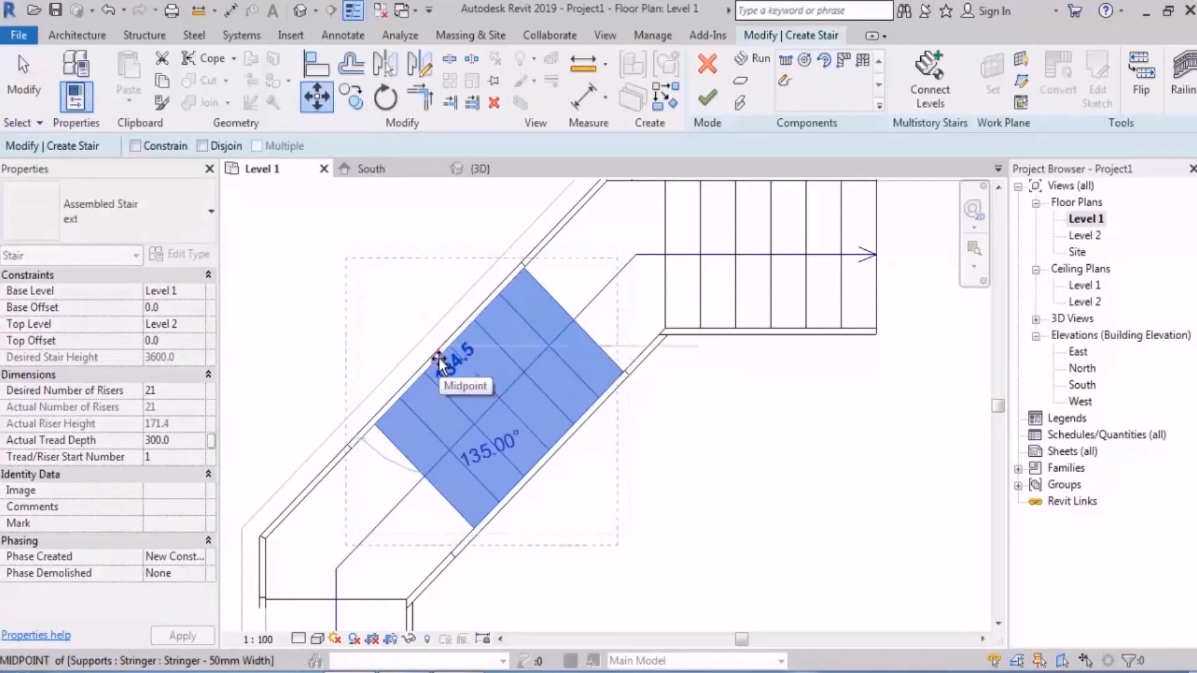
pyautogui.click(438, 358)
pyautogui.click(705, 480)
pyautogui.scroll(-6, 396, 281)
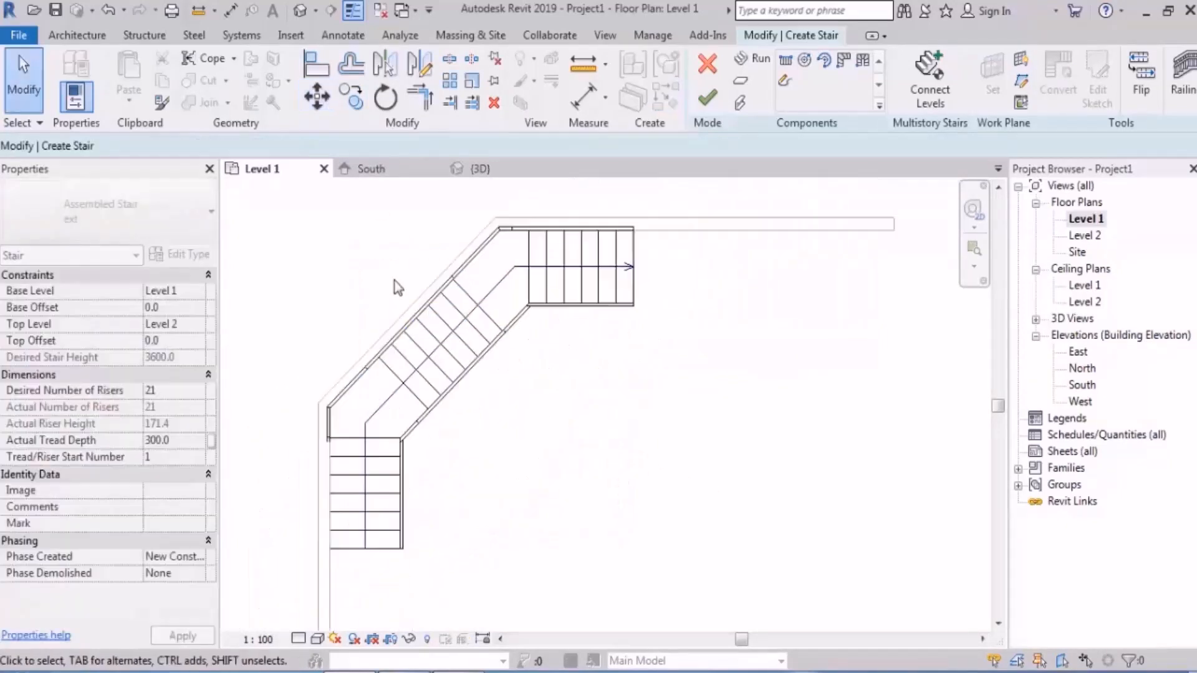
# Finish the three-run stair along the angled walls.
pyautogui.moveTo(616, 399); pyautogui.dragTo(621, 400, button='middle')
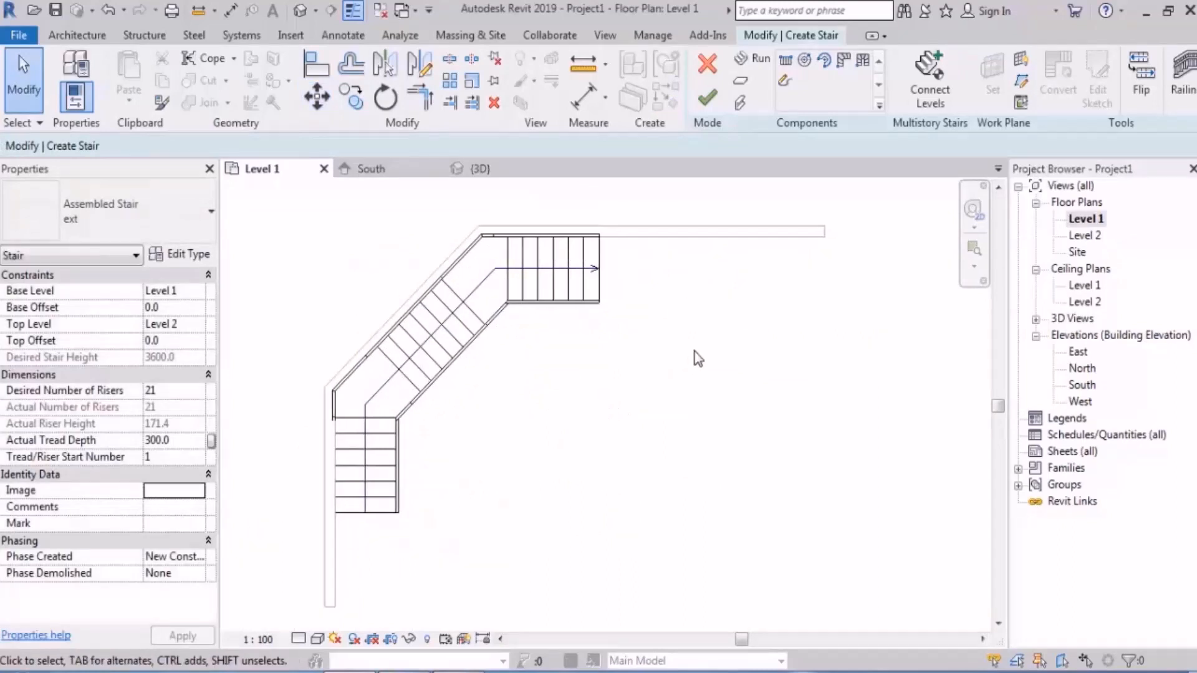
pyautogui.click(707, 98)
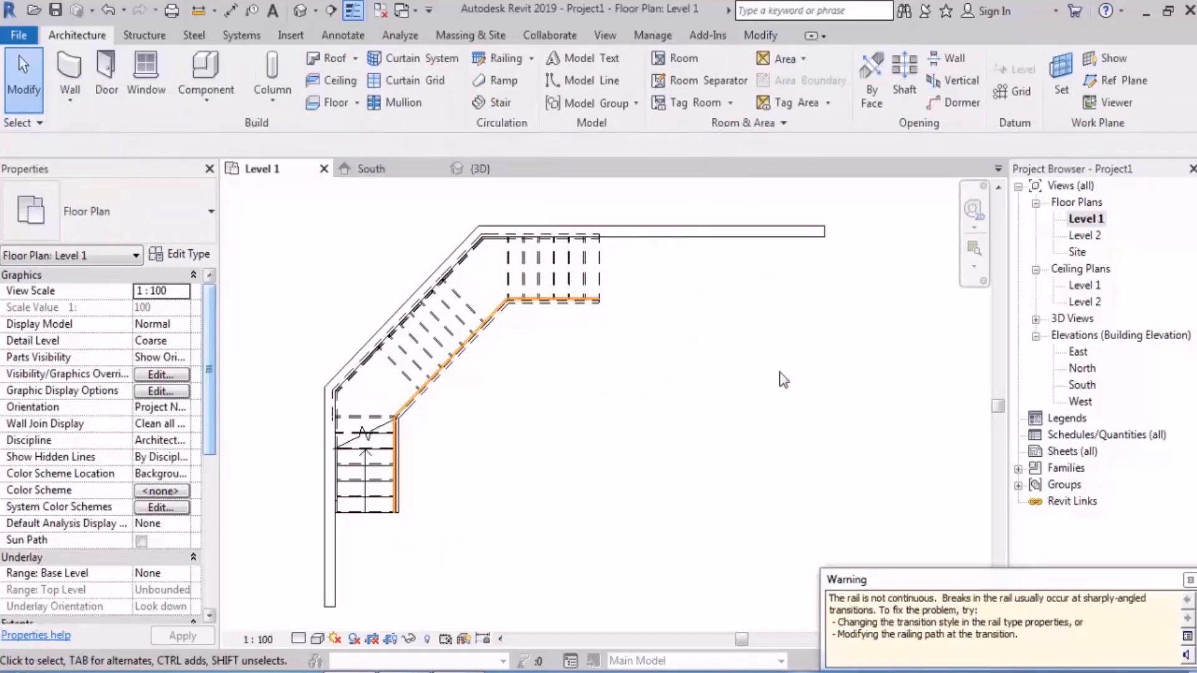
pyautogui.click(515, 350)
# Move the East elevation marker farther east to free space for another stair.
pyautogui.scroll(-8, 430, 318)
pyautogui.moveTo(578, 325); pyautogui.dragTo(512, 373, button='middle')
pyautogui.scroll(1, 576, 439)
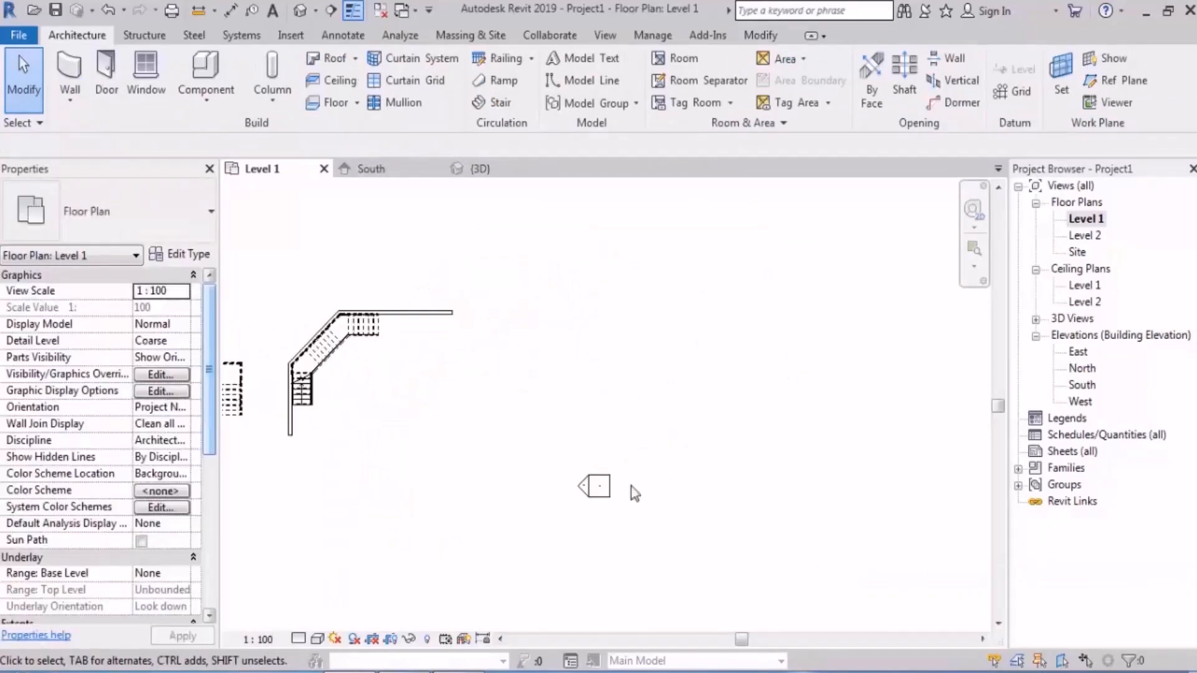
pyautogui.moveTo(509, 537); pyautogui.dragTo(672, 452)
pyautogui.moveTo(676, 474); pyautogui.dragTo(576, 431, button='middle')
pyautogui.moveTo(490, 443); pyautogui.dragTo(831, 425)
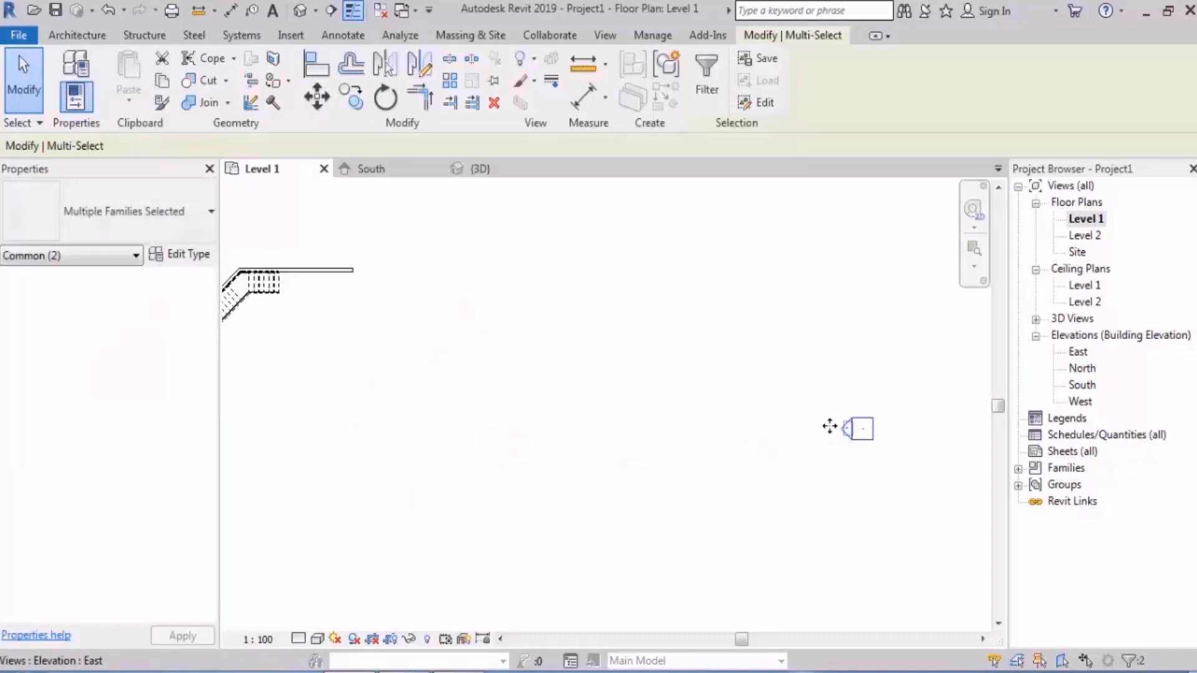
pyautogui.click(419, 264)
pyautogui.moveTo(579, 161); pyautogui.dragTo(588, 209, button='middle')
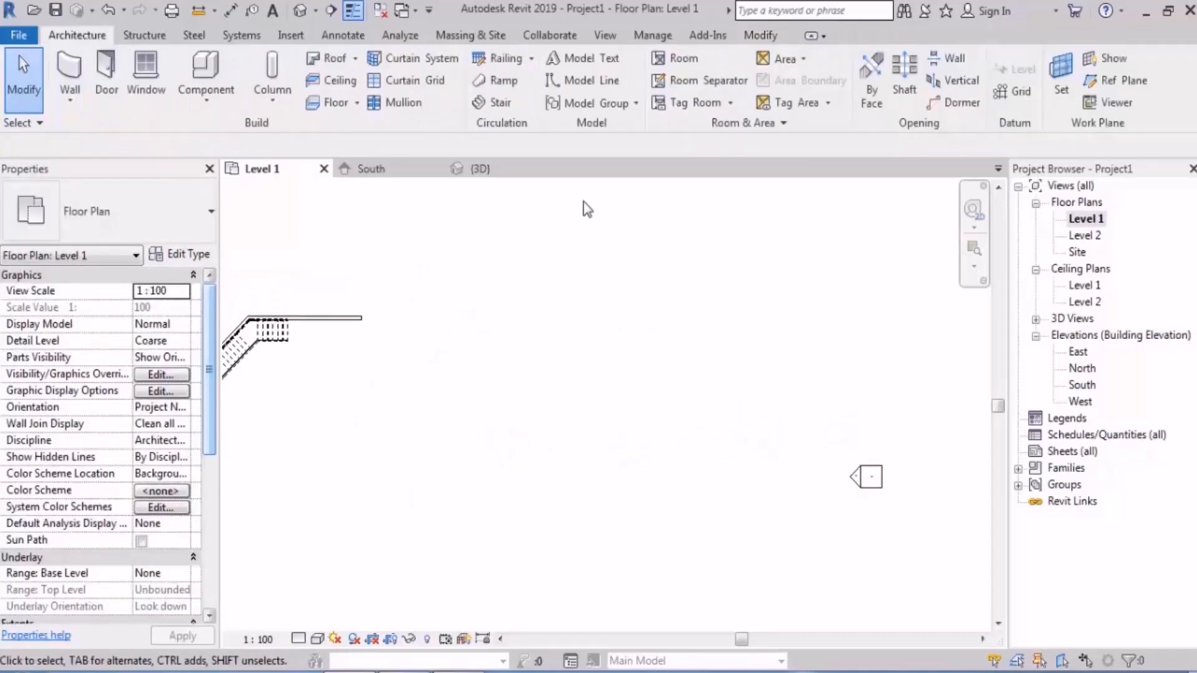
# Start a new stair with 21 desired risers and a 300 mm actual tread depth.
pyautogui.click(484, 102)
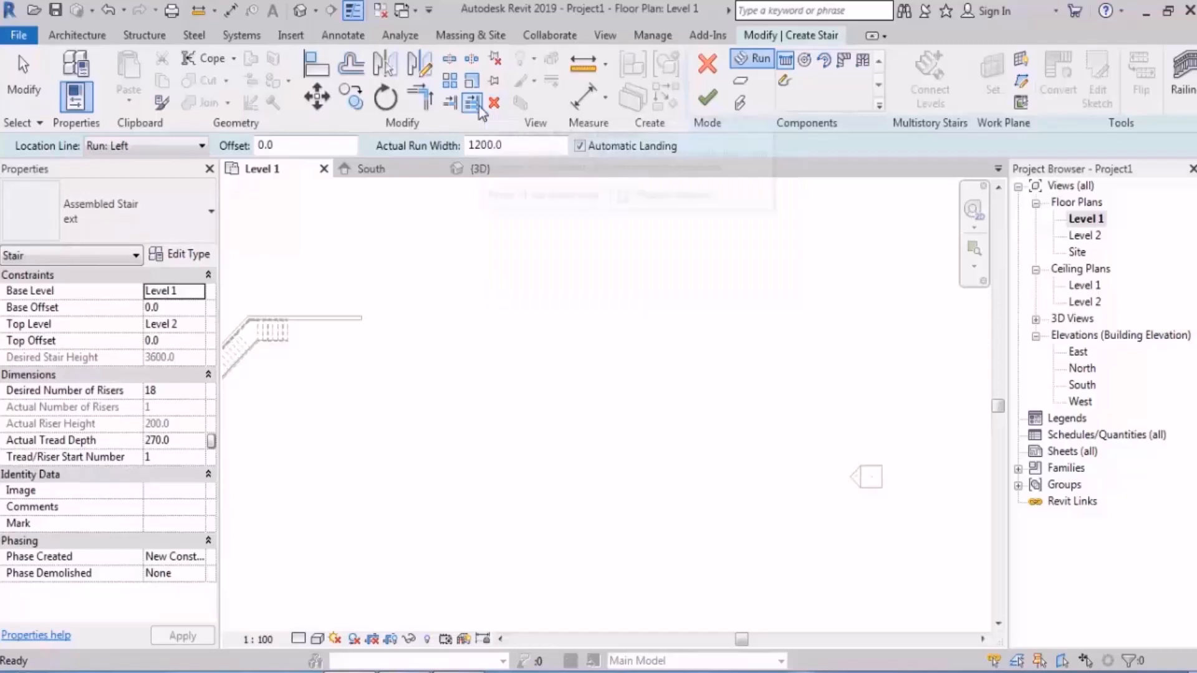
pyautogui.moveTo(443, 361); pyautogui.dragTo(445, 333, button='middle')
pyautogui.click(179, 391)
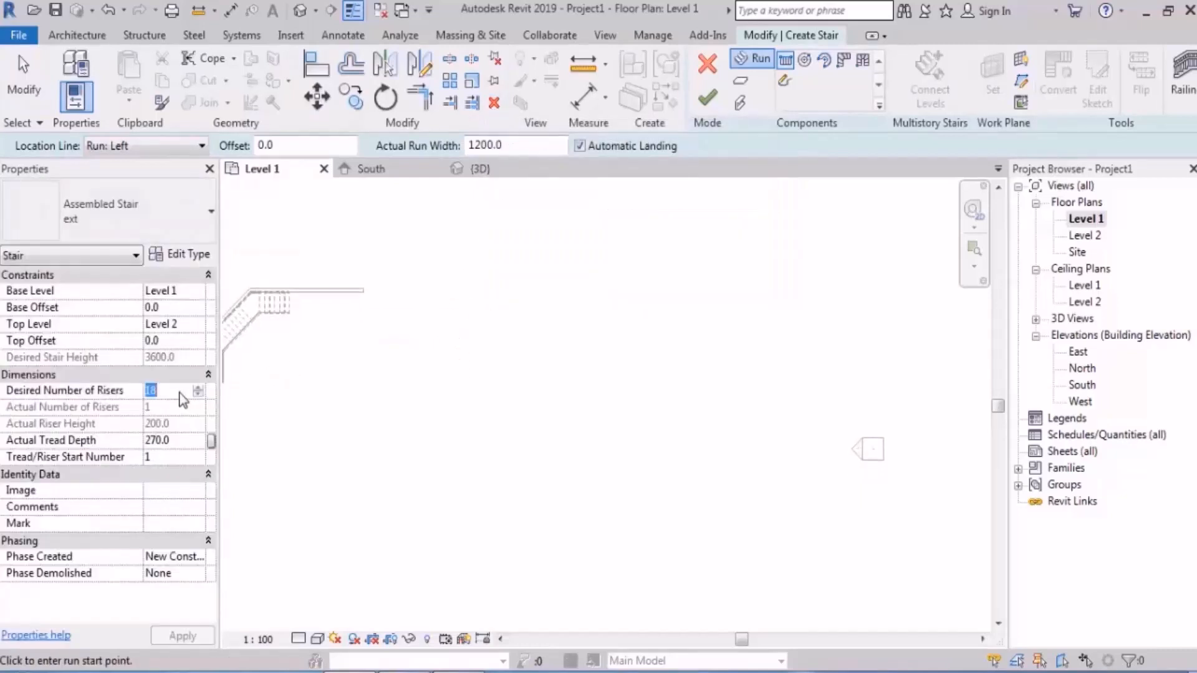
pyautogui.write('21')
pyautogui.click(186, 440)
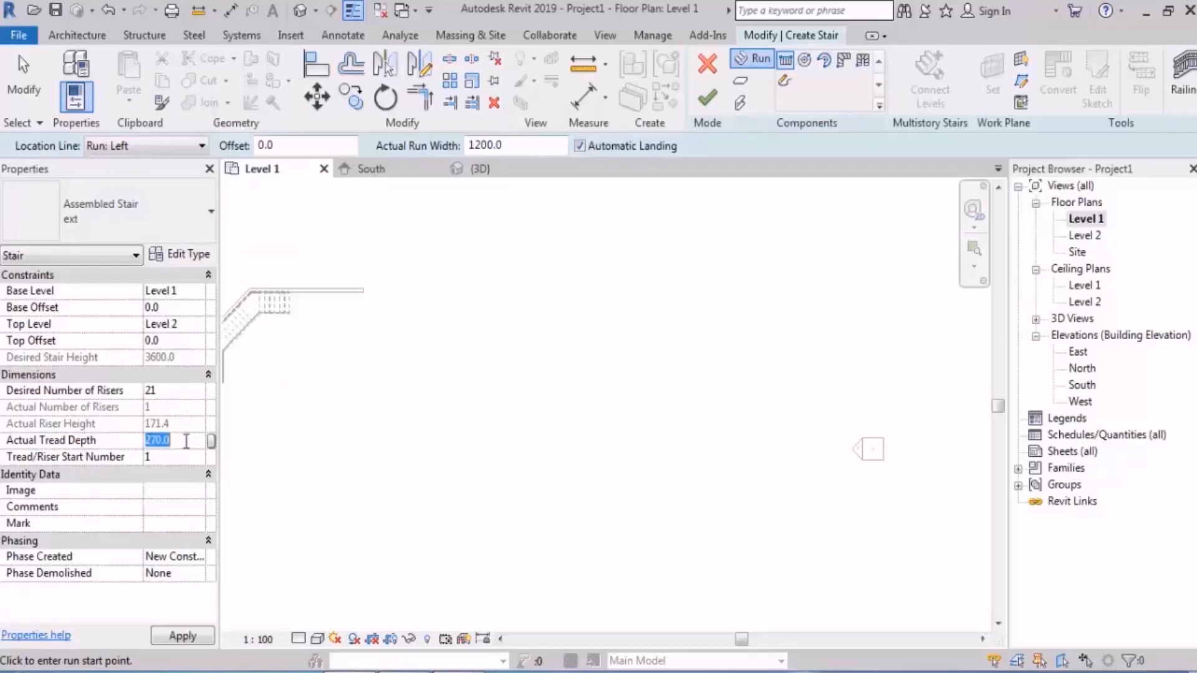
pyautogui.write('300')
pyautogui.press('Return')
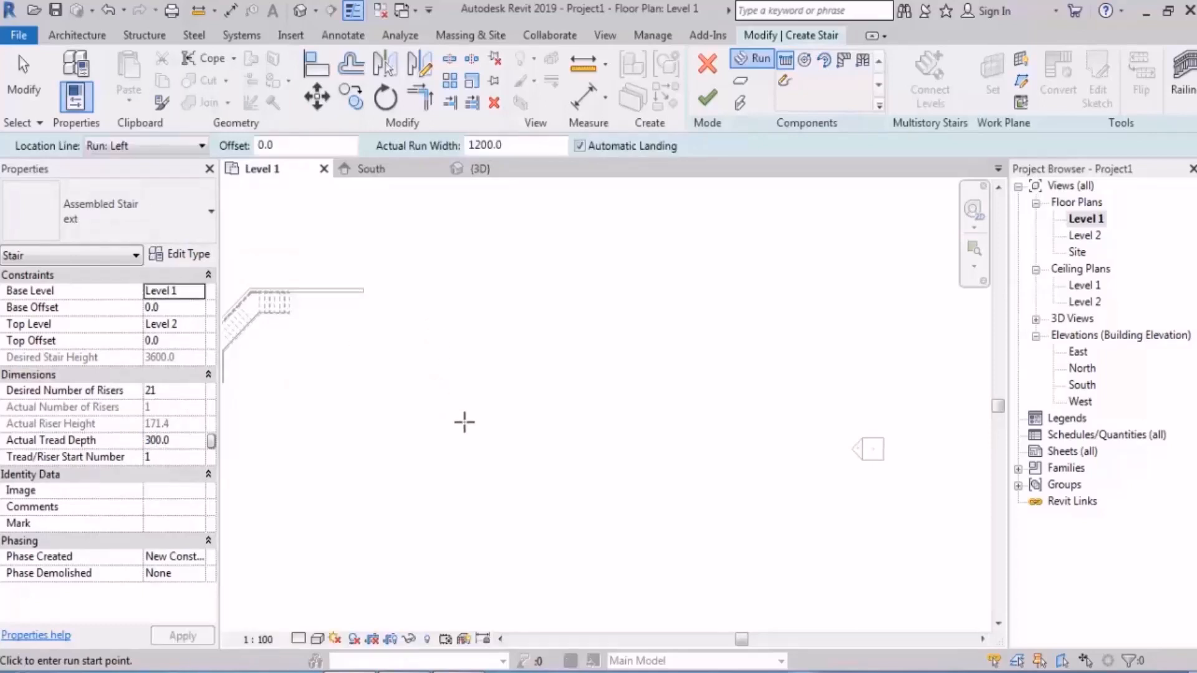
# Set the location line to Run: Right and draw a 7-riser run upward in the empty area beside the walled stair.
pyautogui.click(156, 146)
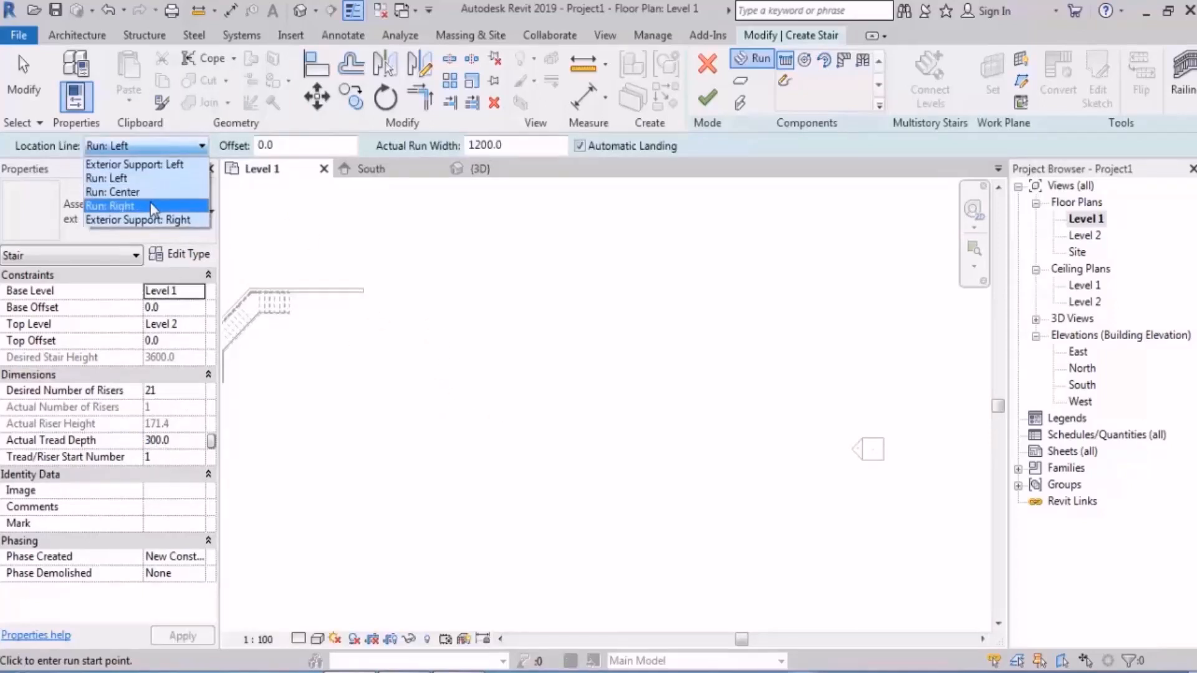
pyautogui.click(102, 202)
pyautogui.click(542, 439)
pyautogui.scroll(2, 547, 382)
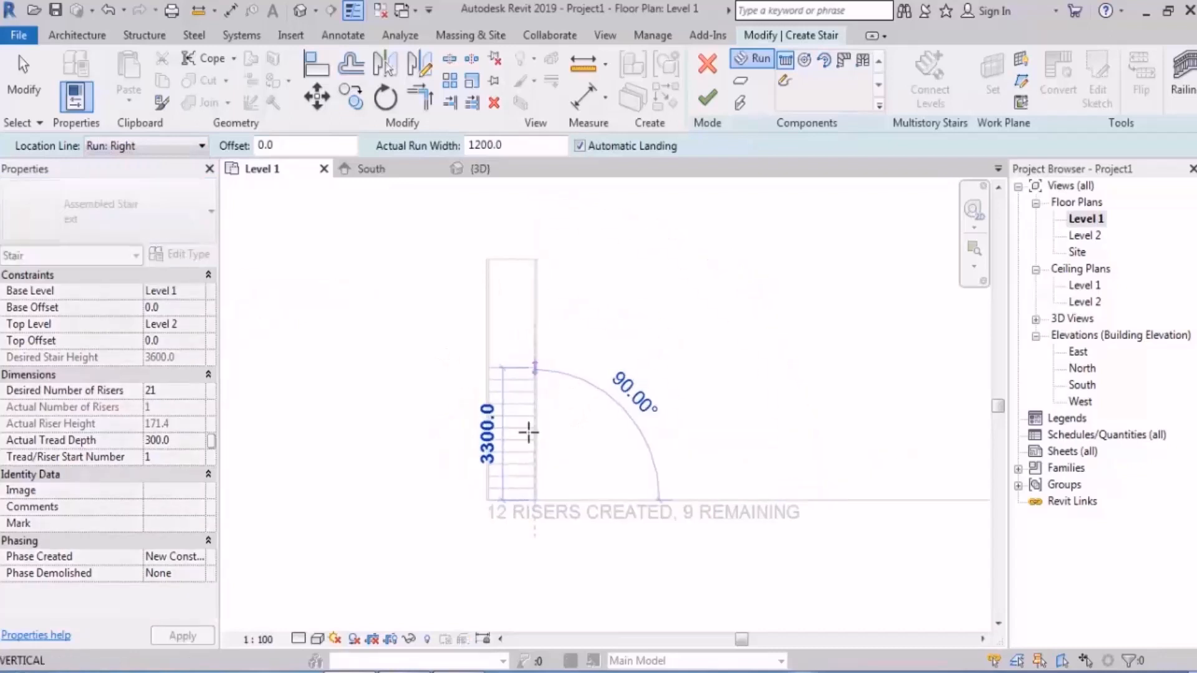
pyautogui.scroll(2, 528, 444)
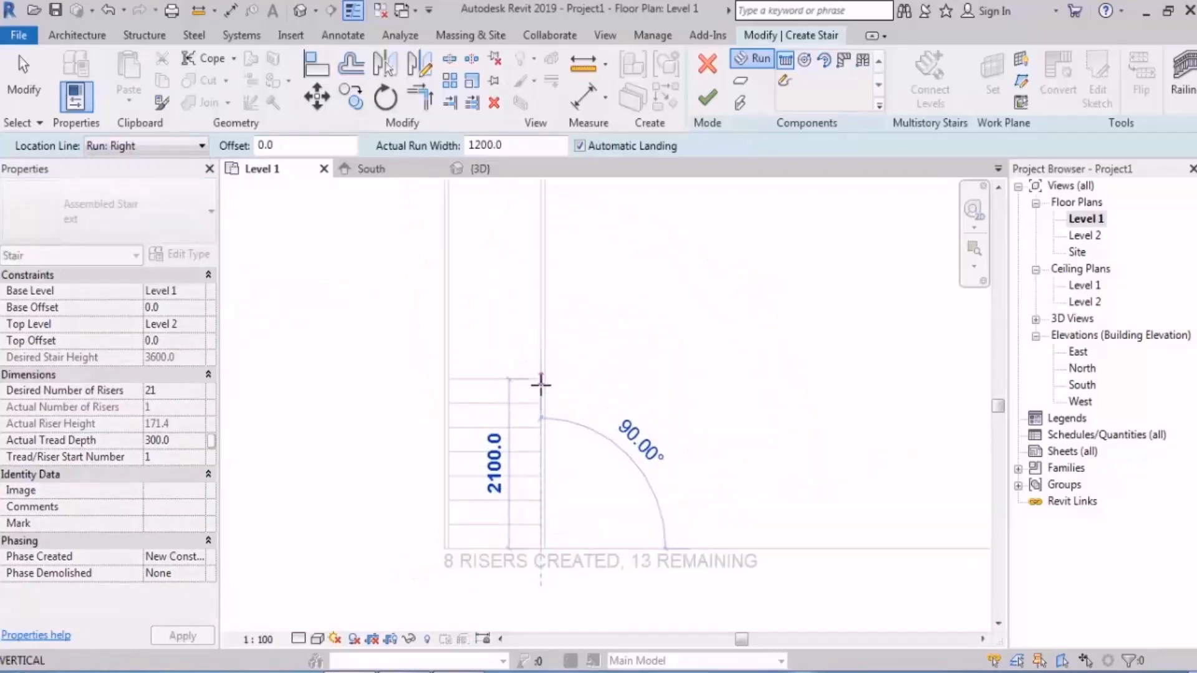
pyautogui.click(541, 404)
pyautogui.moveTo(508, 345); pyautogui.dragTo(451, 270, button='middle')
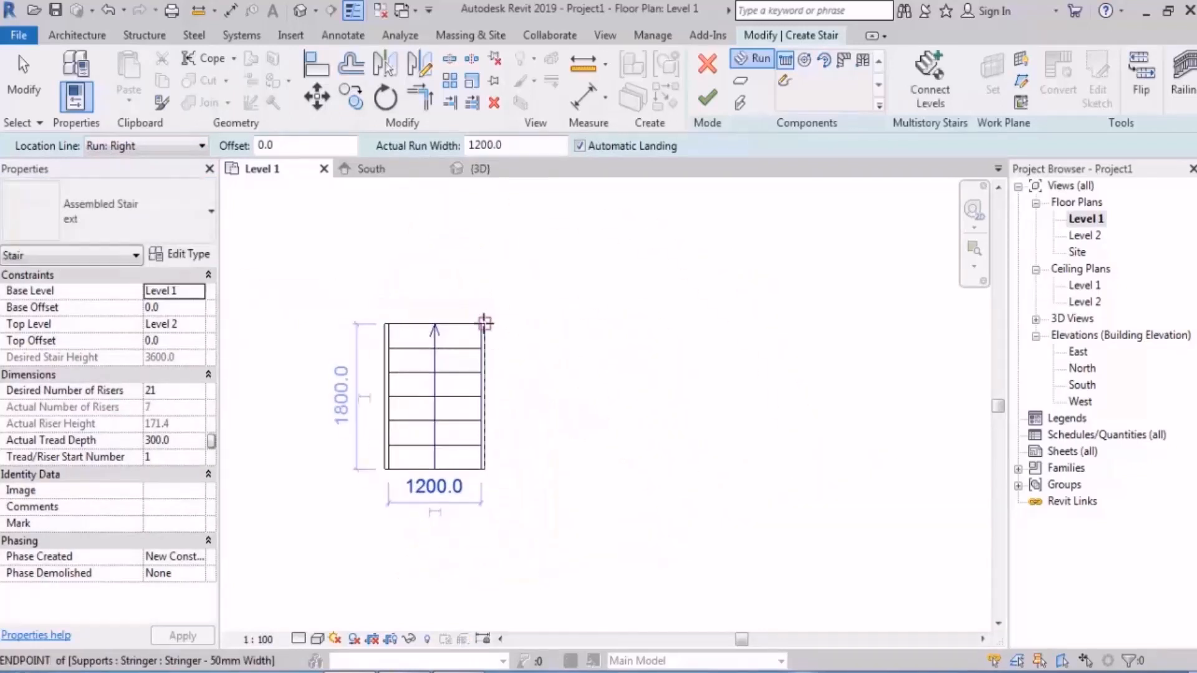
# Set the run offset to 200 mm and draw the second 7-riser run downward beside the first, with an automatic landing.
pyautogui.doubleClick(292, 147)
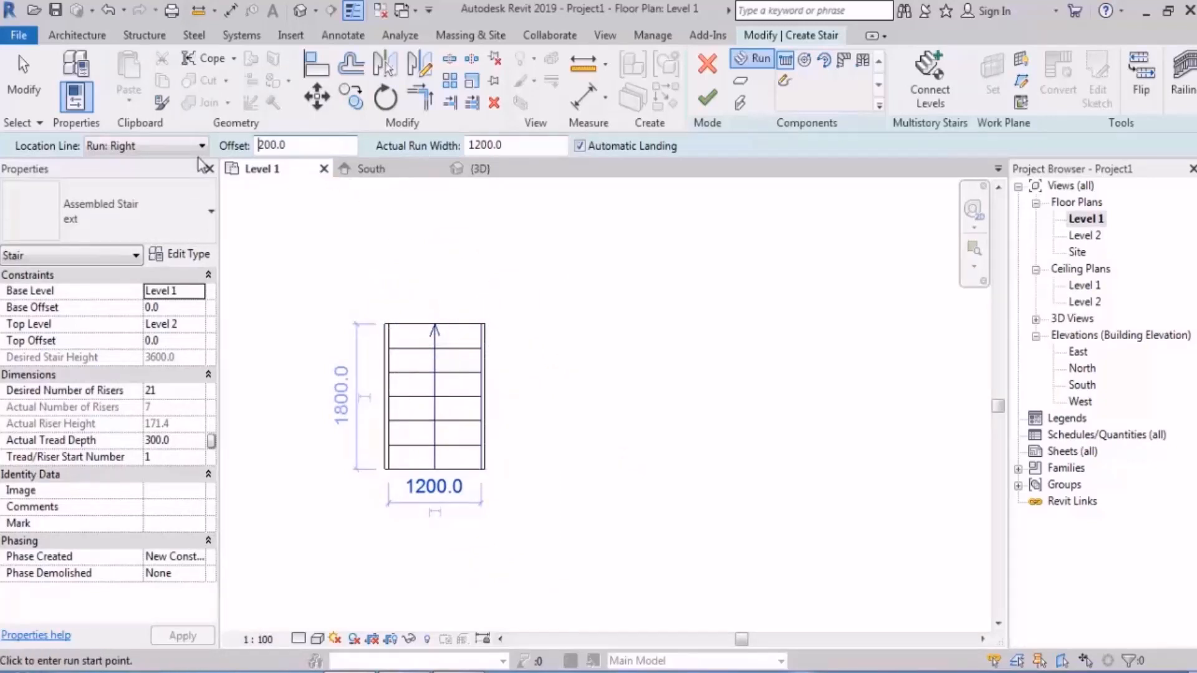
pyautogui.click(480, 335)
pyautogui.click(655, 464)
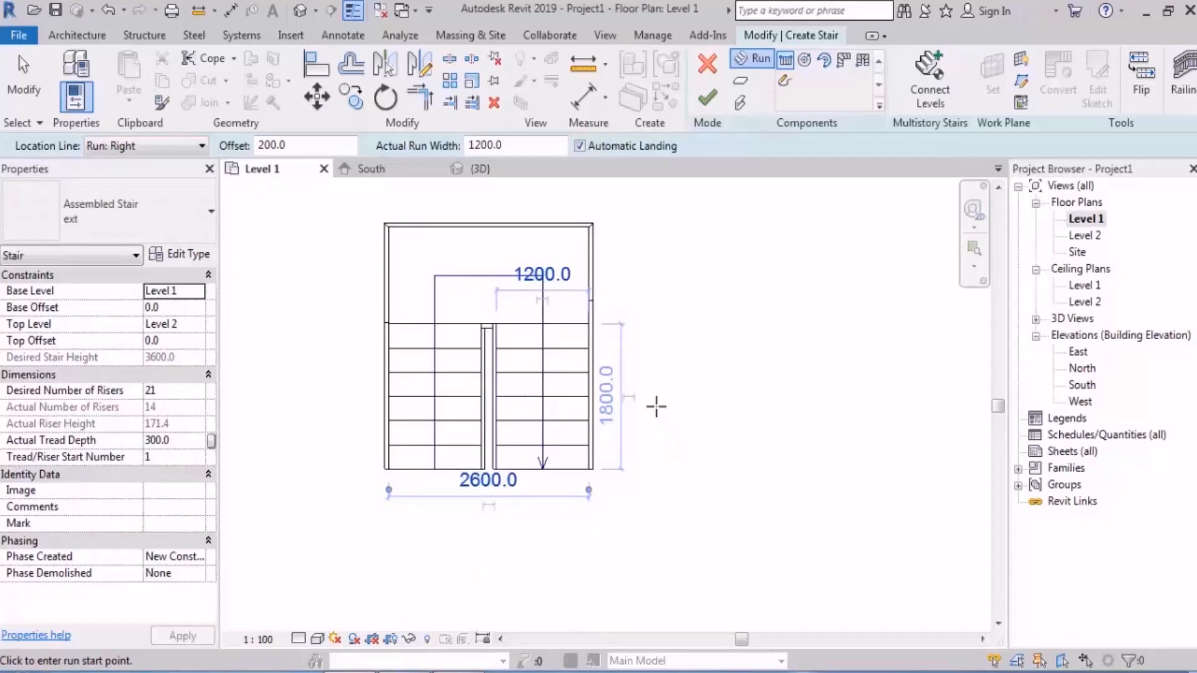
# Reset the run offset to 0 and draw the third 7-riser run upward directly over the first run.
pyautogui.moveTo(304, 147); pyautogui.dragTo(167, 154)
pyautogui.write('0')
pyautogui.press('Return')
pyautogui.moveTo(505, 431); pyautogui.dragTo(510, 444, button='middle')
pyautogui.scroll(4, 491, 487)
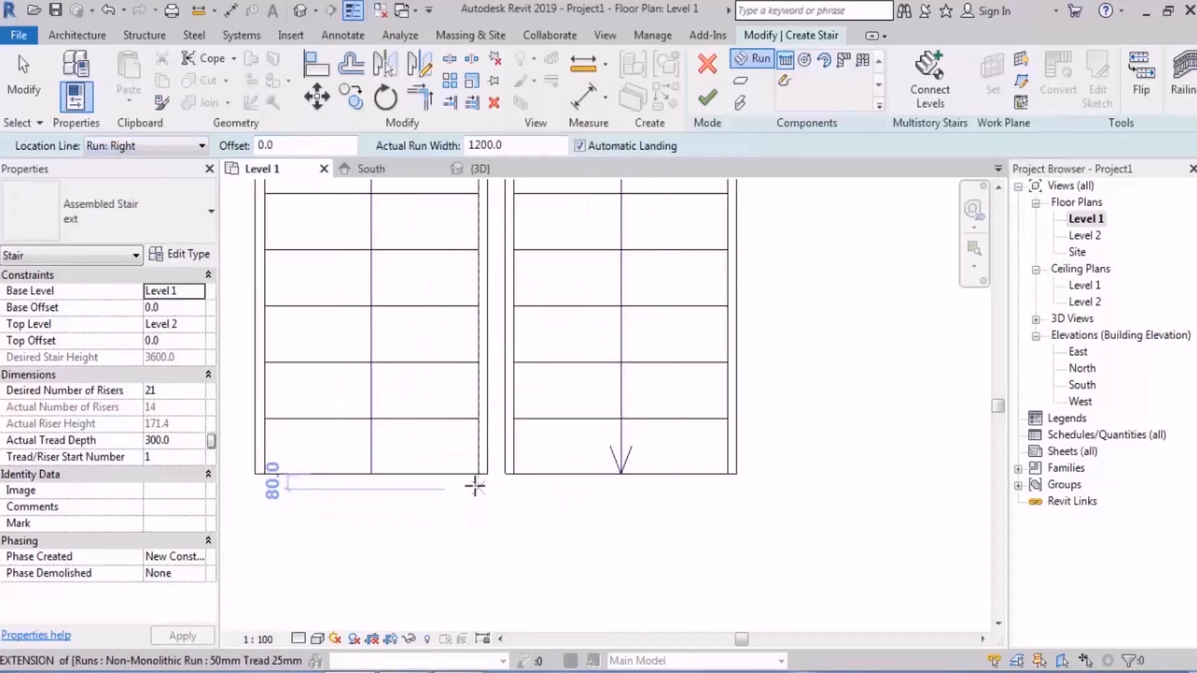
pyautogui.click(477, 474)
pyautogui.scroll(-4, 480, 522)
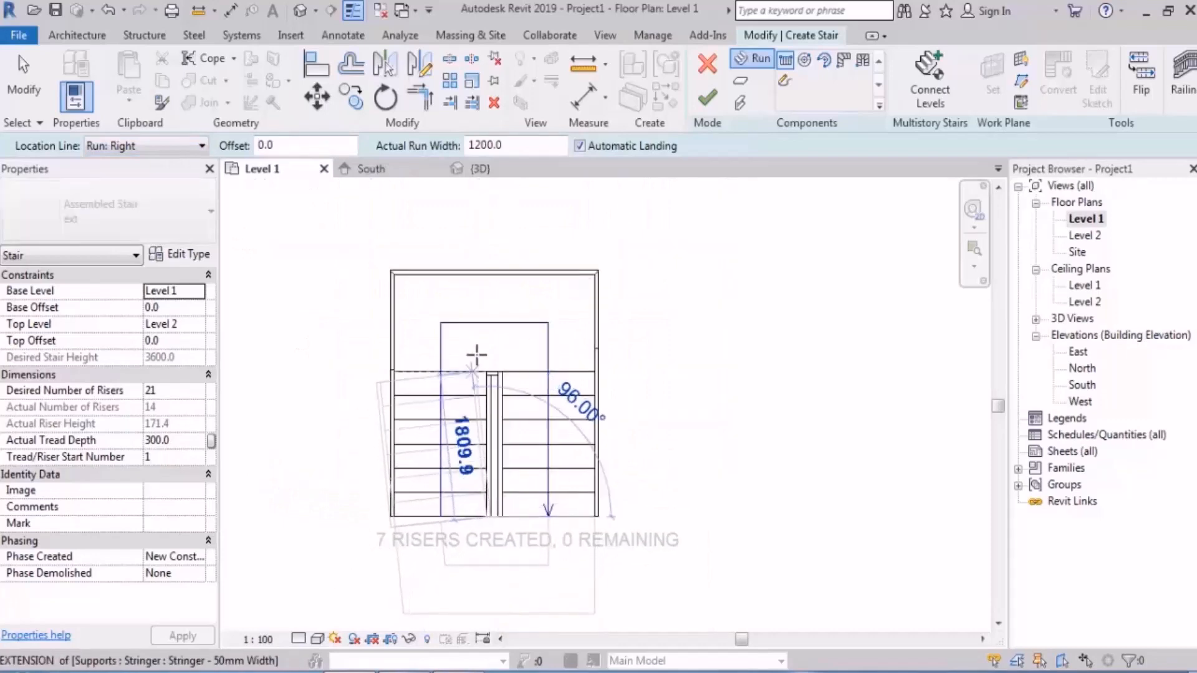
pyautogui.click(489, 300)
pyautogui.press('Escape')
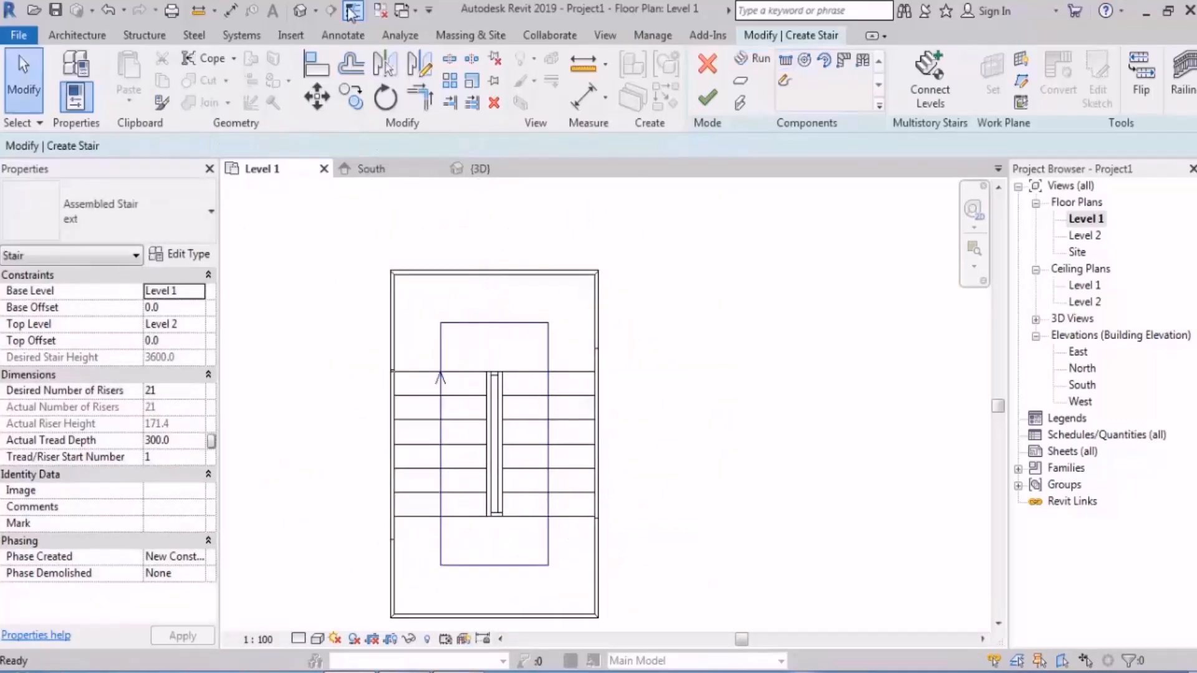
# Examine the new three-run stair and its two landings in the 3D view.
pyautogui.click(299, 11)
pyautogui.scroll(-8, 364, 453)
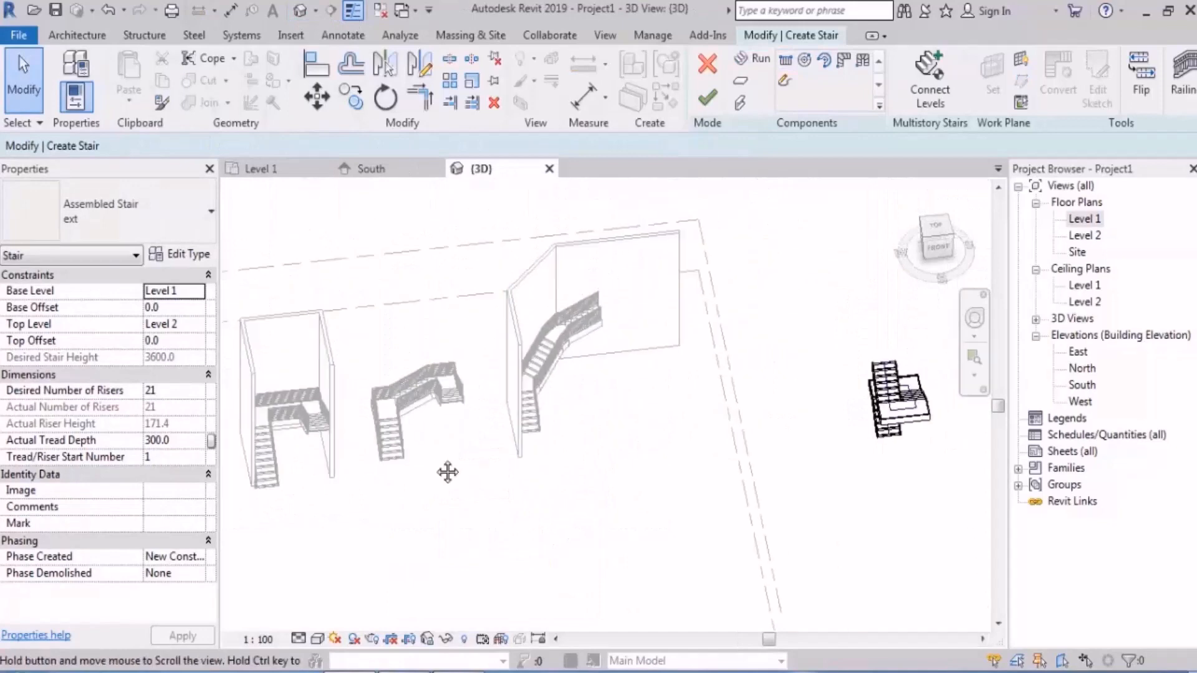
pyautogui.click(677, 343)
pyautogui.keyDown('shift'); pyautogui.moveTo(708, 408); pyautogui.dragTo(461, 477, button='middle'); pyautogui.keyUp('shift')
pyautogui.press('Escape')
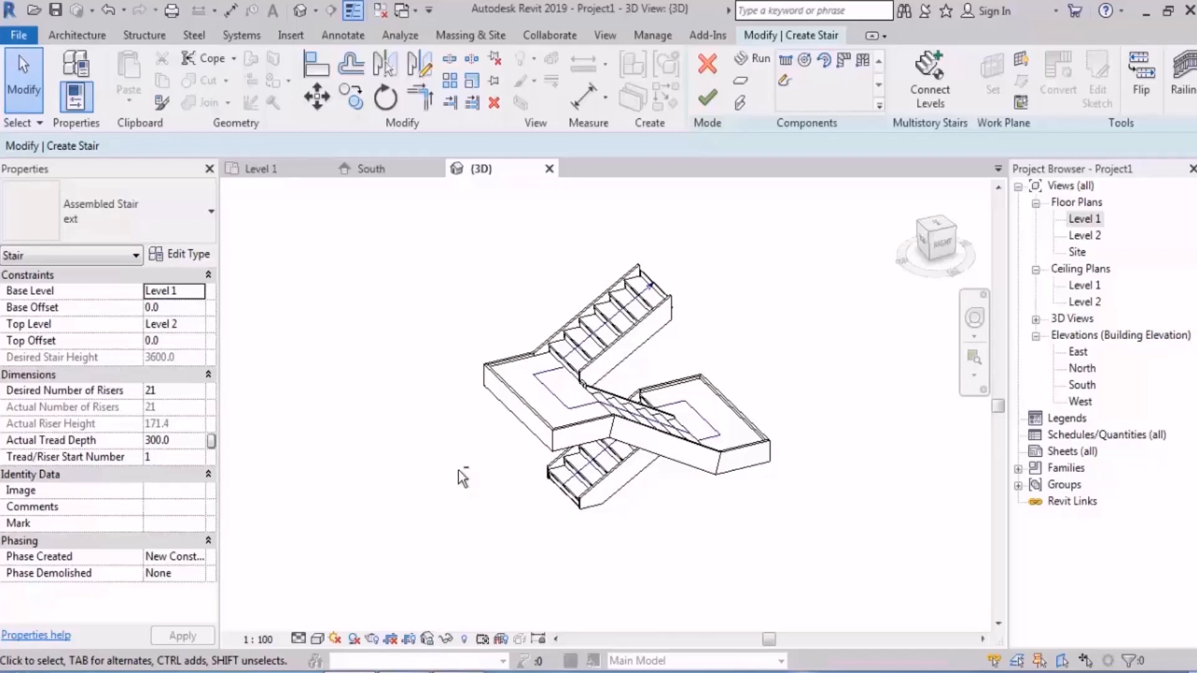
# Finish the three-run stair and return to the Level 1 floor plan.
pyautogui.click(708, 100)
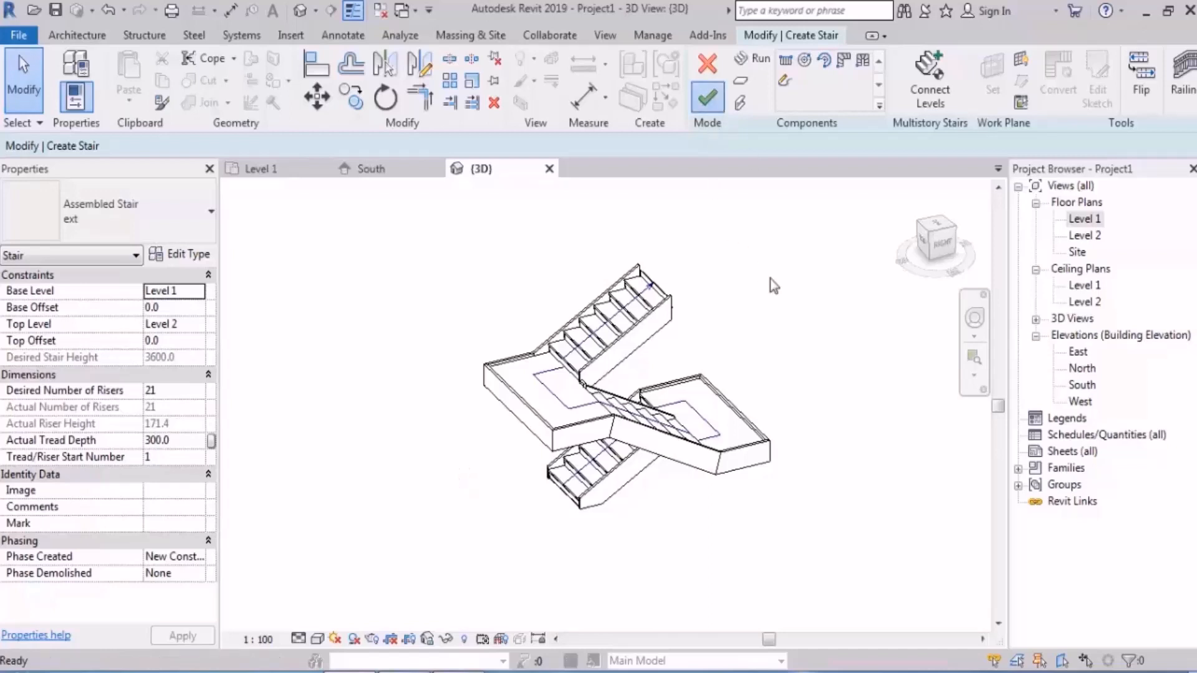
pyautogui.doubleClick(1085, 218)
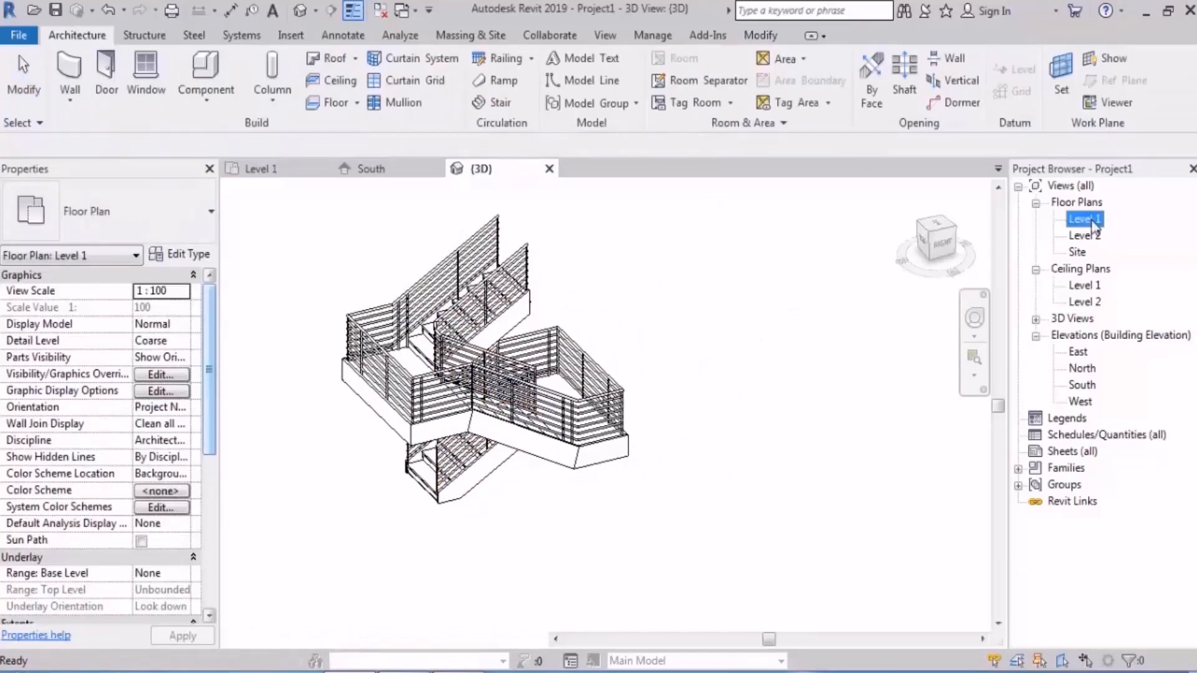
pyautogui.scroll(-5, 677, 369)
pyautogui.scroll(3, 545, 357)
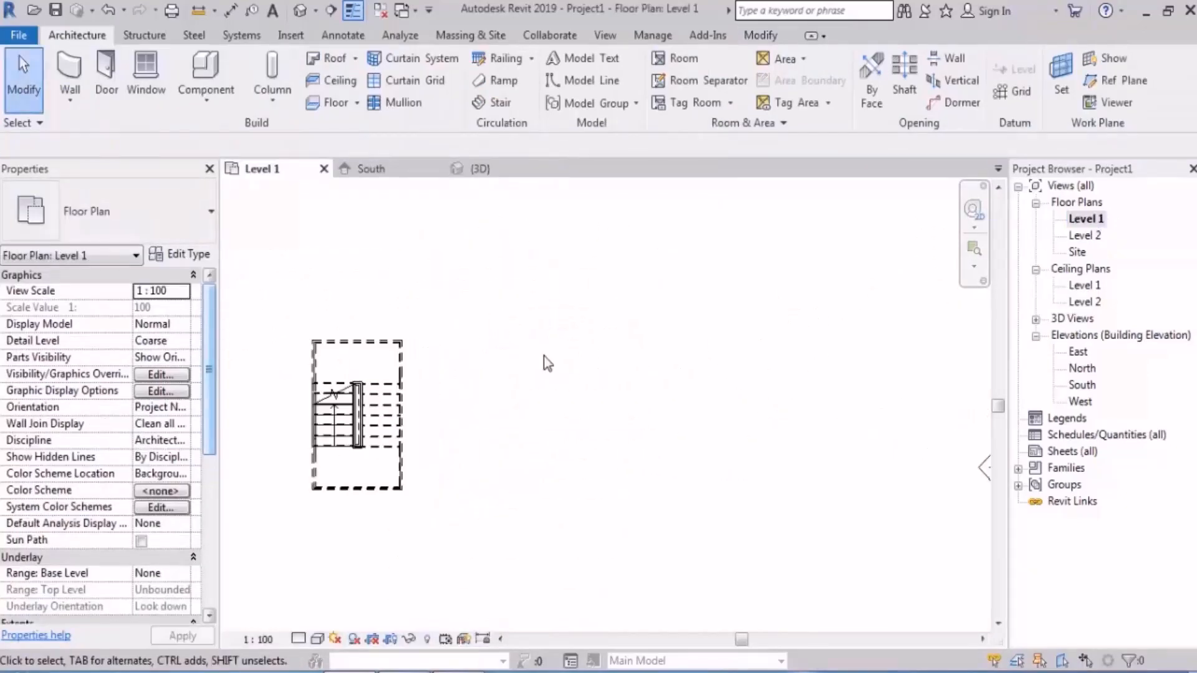
# Start a new stair with 24 desired risers and an actual tread depth of 300 mm.
pyautogui.click(487, 104)
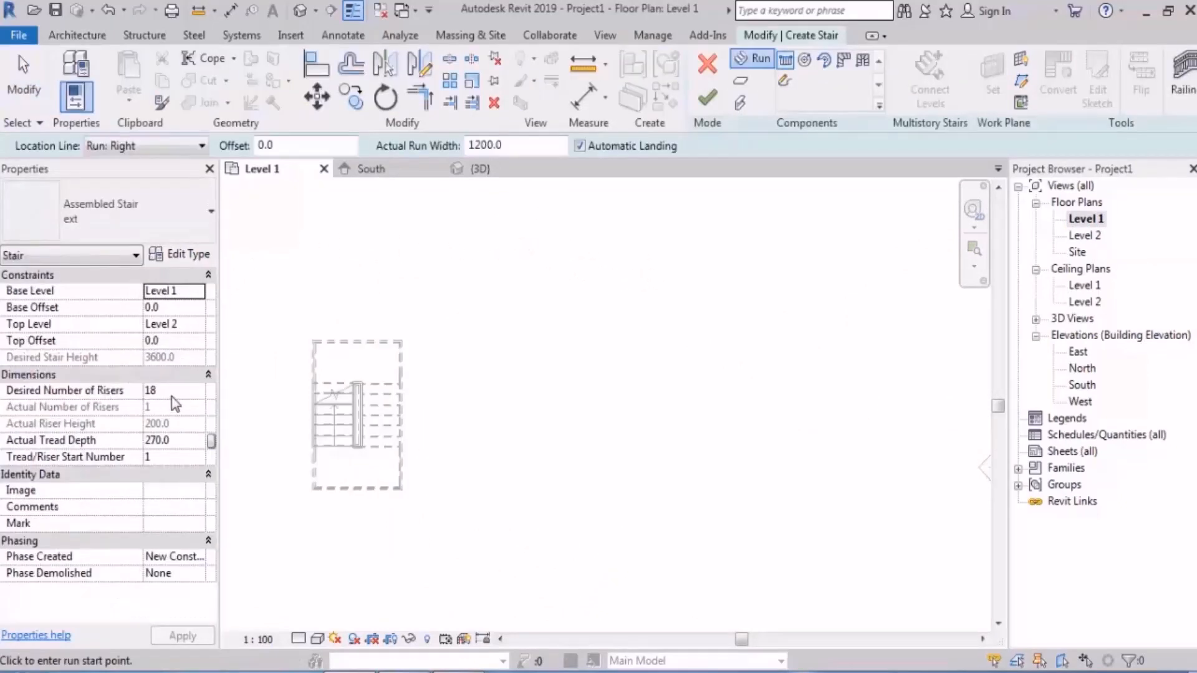
pyautogui.click(172, 392)
pyautogui.write('24')
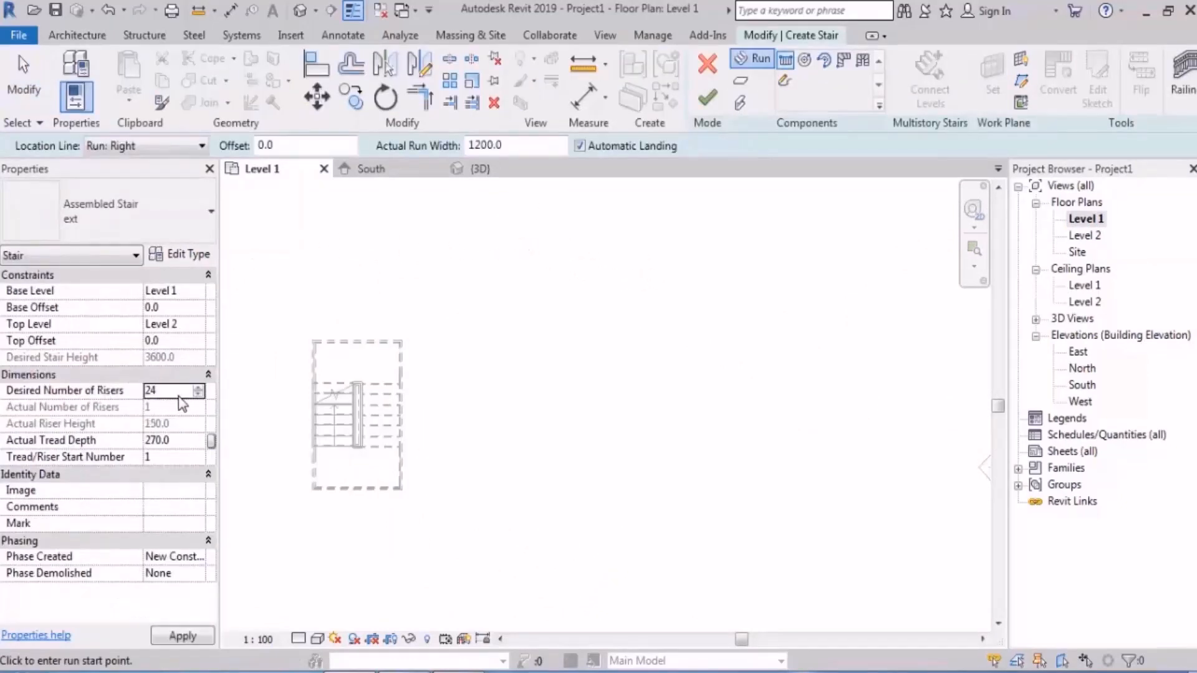
pyautogui.click(178, 455)
pyautogui.write('30')
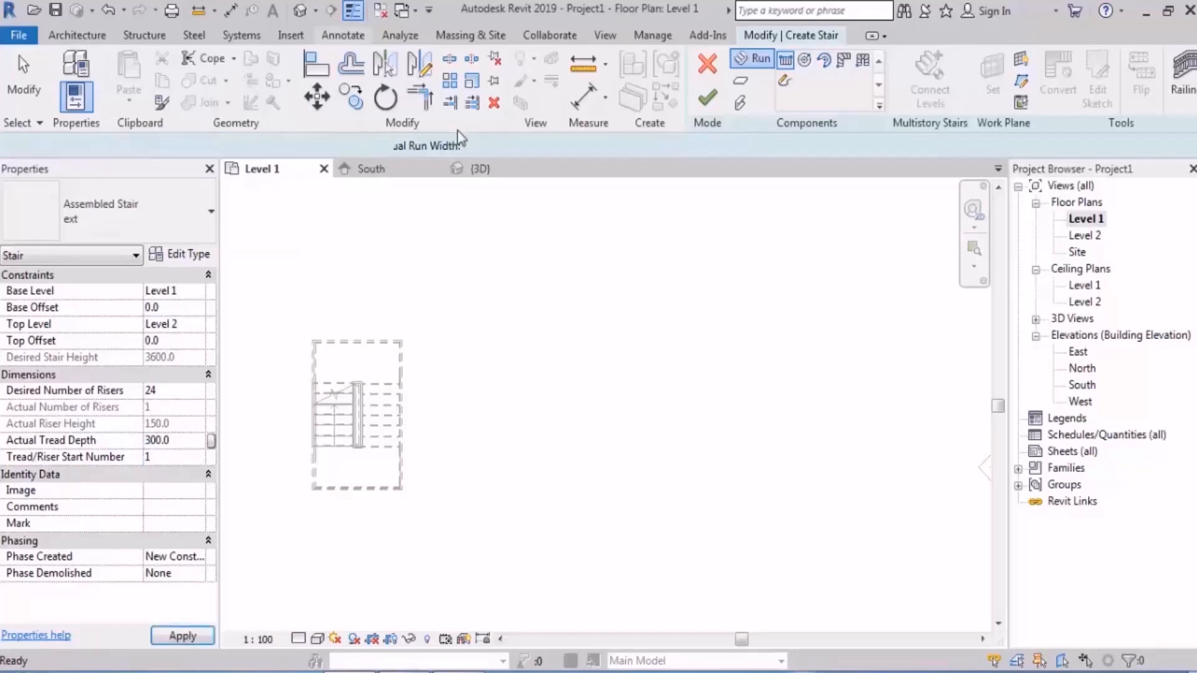
# Draw the first 6-riser run upward, 1500 mm long, in the empty area beside the existing stair.
pyautogui.moveTo(591, 286); pyautogui.dragTo(556, 253, button='middle')
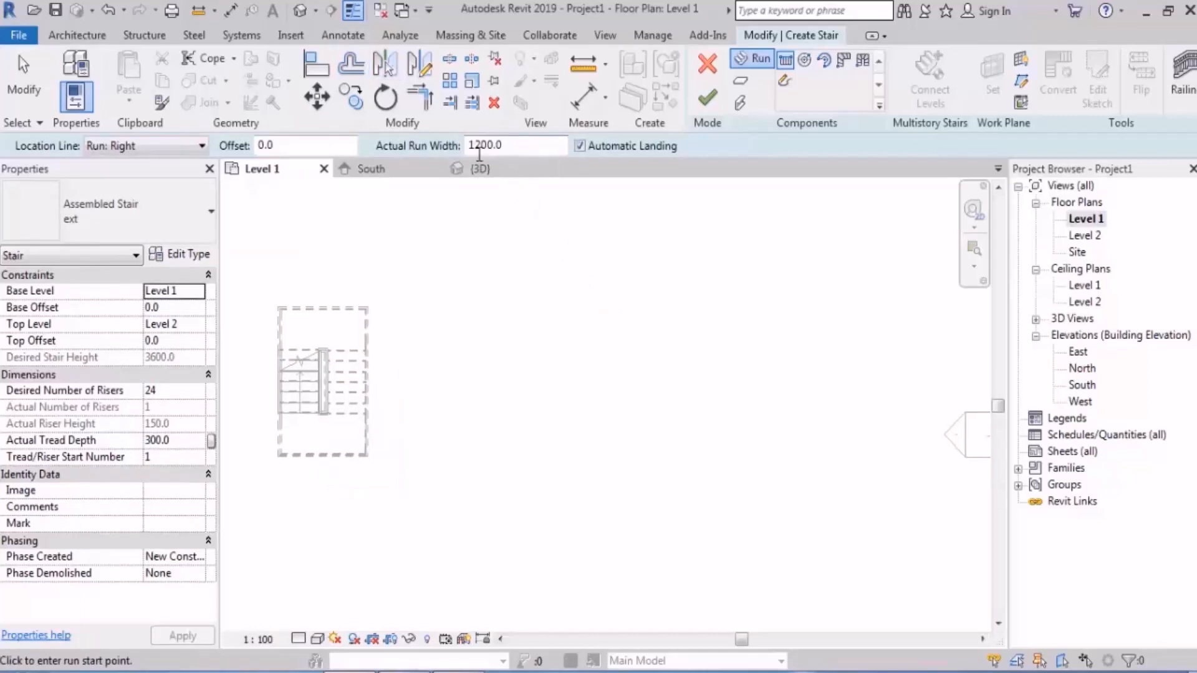
pyautogui.moveTo(642, 301); pyautogui.dragTo(642, 314, button='middle')
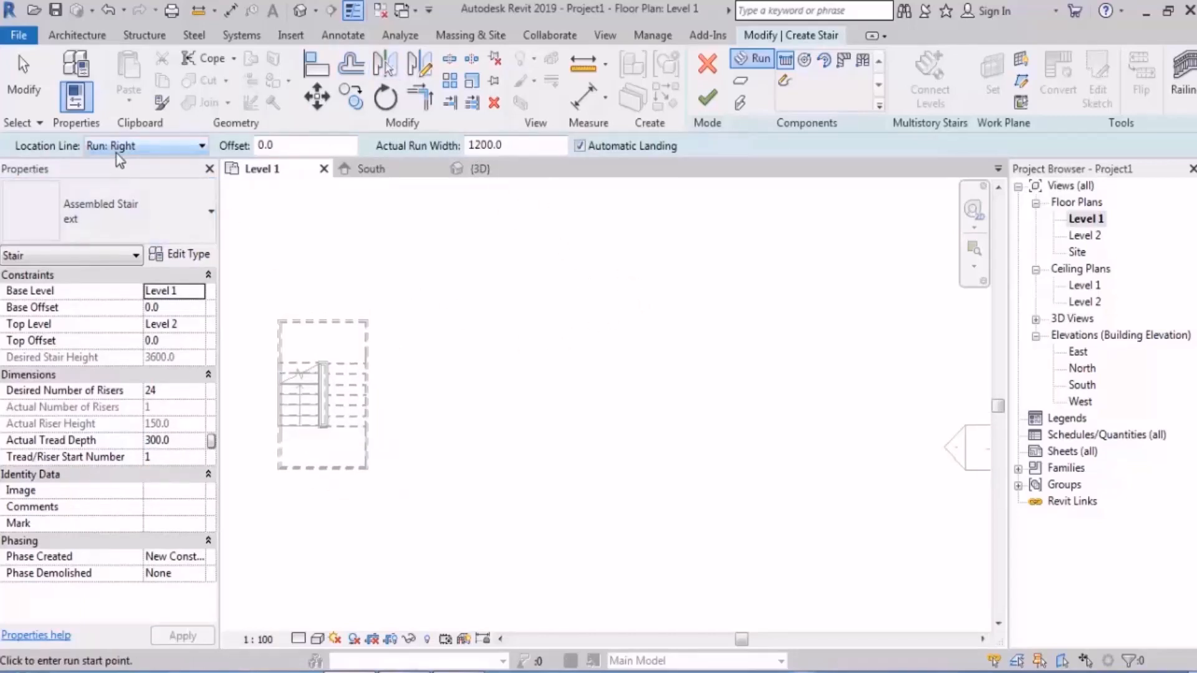
pyautogui.click(508, 433)
pyautogui.scroll(2, 511, 404)
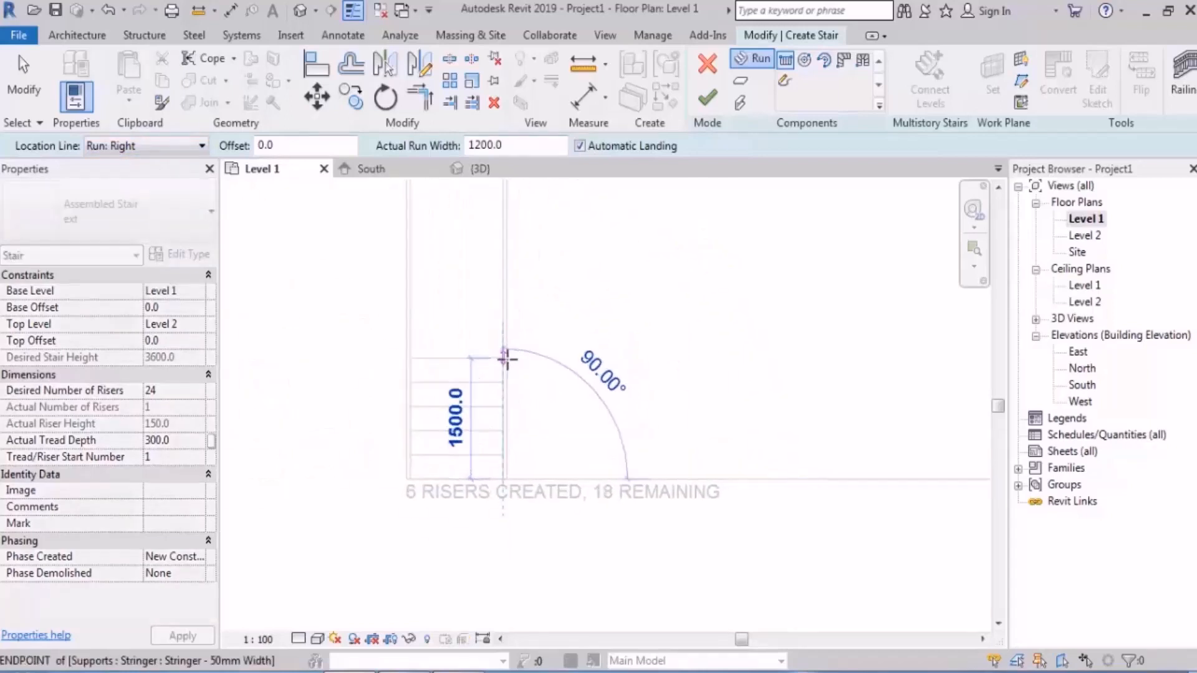
pyautogui.click(506, 358)
# Set the run offset to 200 mm and draw the second 6-riser run downward alongside the first, with an automatic landing.
pyautogui.click(234, 149)
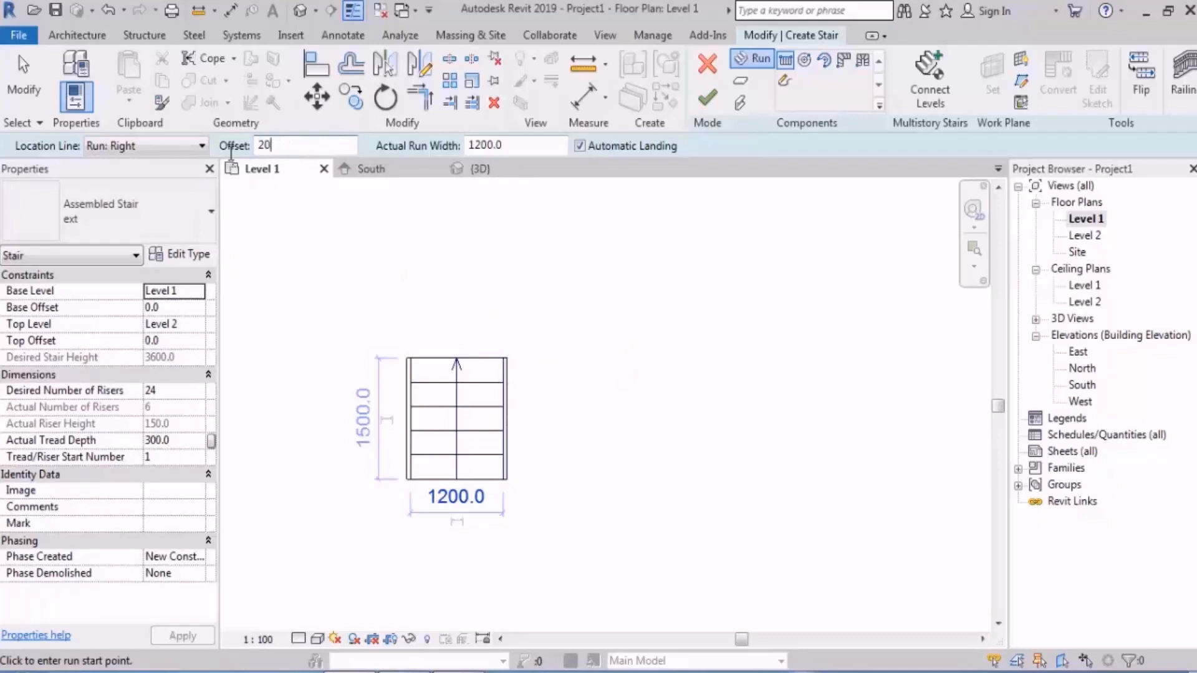
pyautogui.scroll(2, 503, 406)
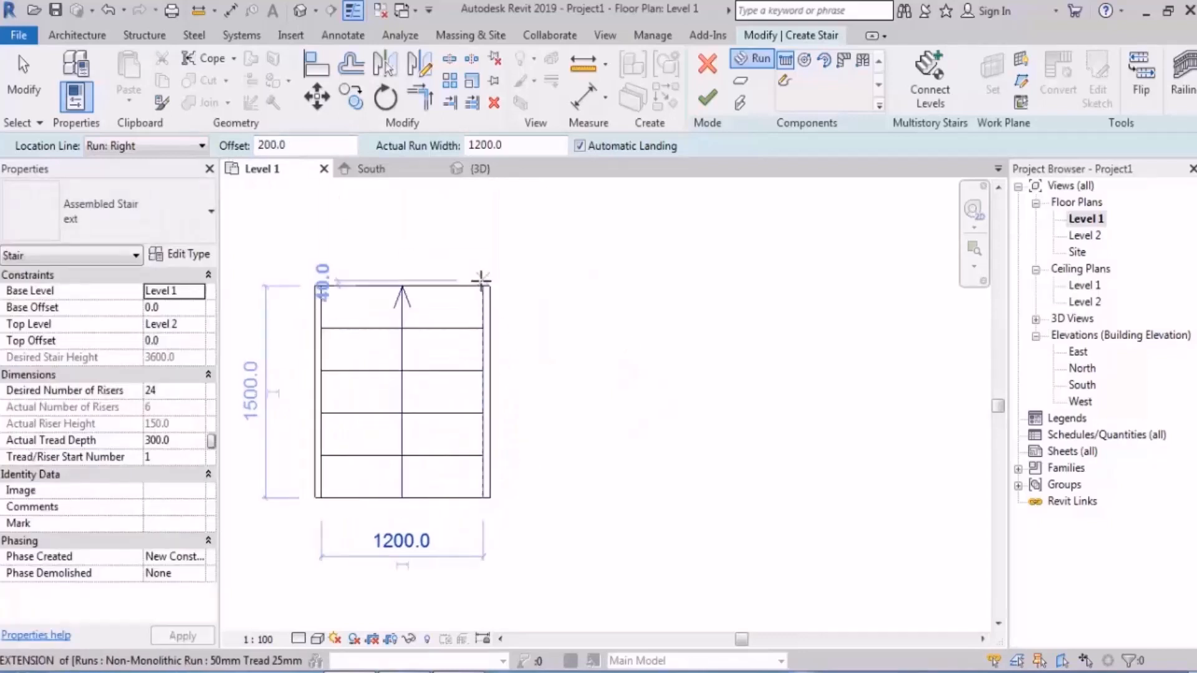
pyautogui.click(484, 288)
pyautogui.click(481, 497)
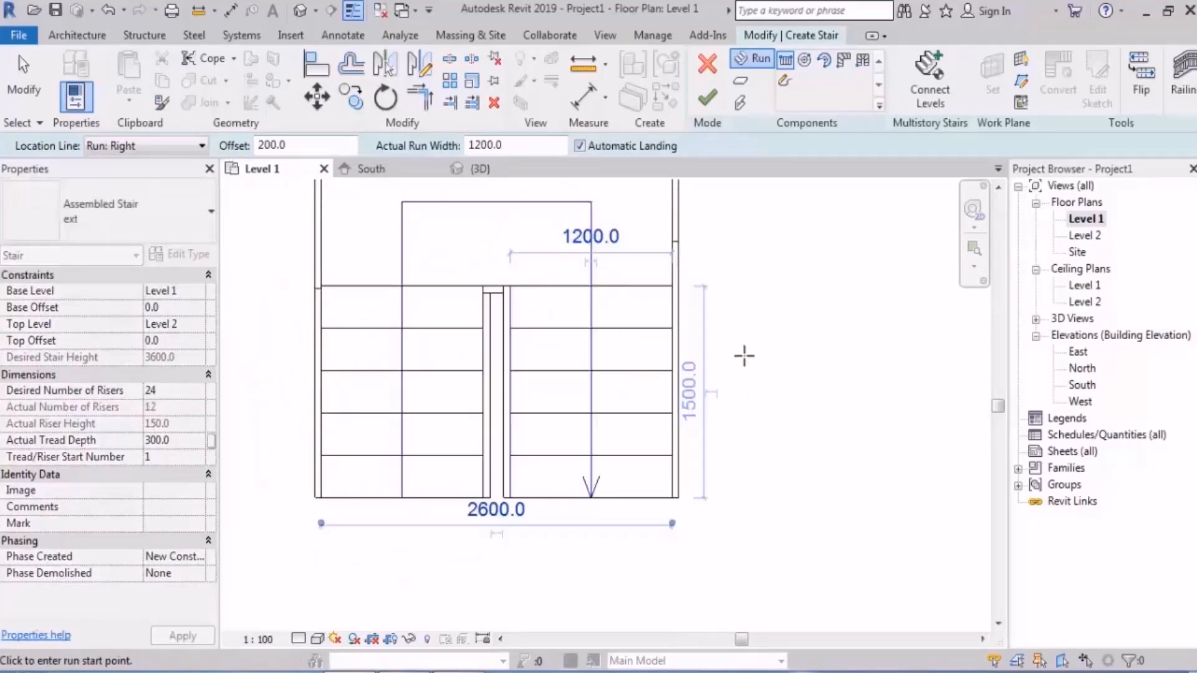
# Reset the run offset to 0 and draw the third 6-riser run upward directly over the first run.
pyautogui.scroll(-2, 664, 381)
pyautogui.moveTo(664, 381); pyautogui.dragTo(591, 430, button='middle')
pyautogui.moveTo(293, 147); pyautogui.dragTo(163, 161)
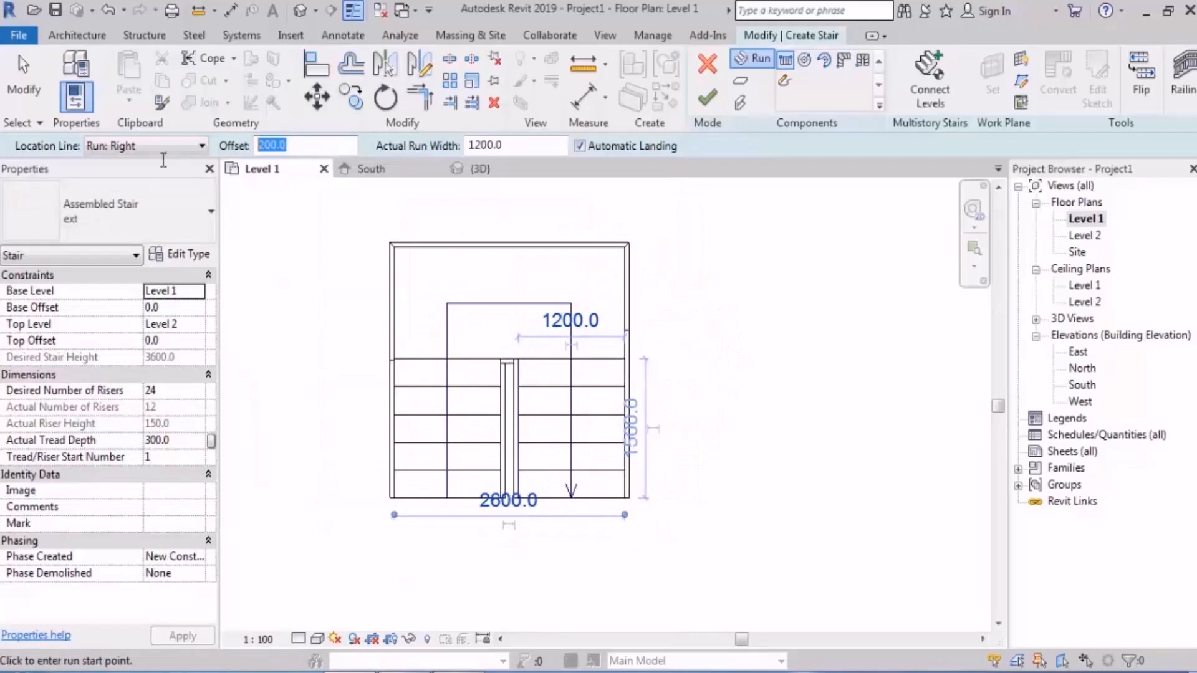
pyautogui.write('0')
pyautogui.scroll(2, 515, 529)
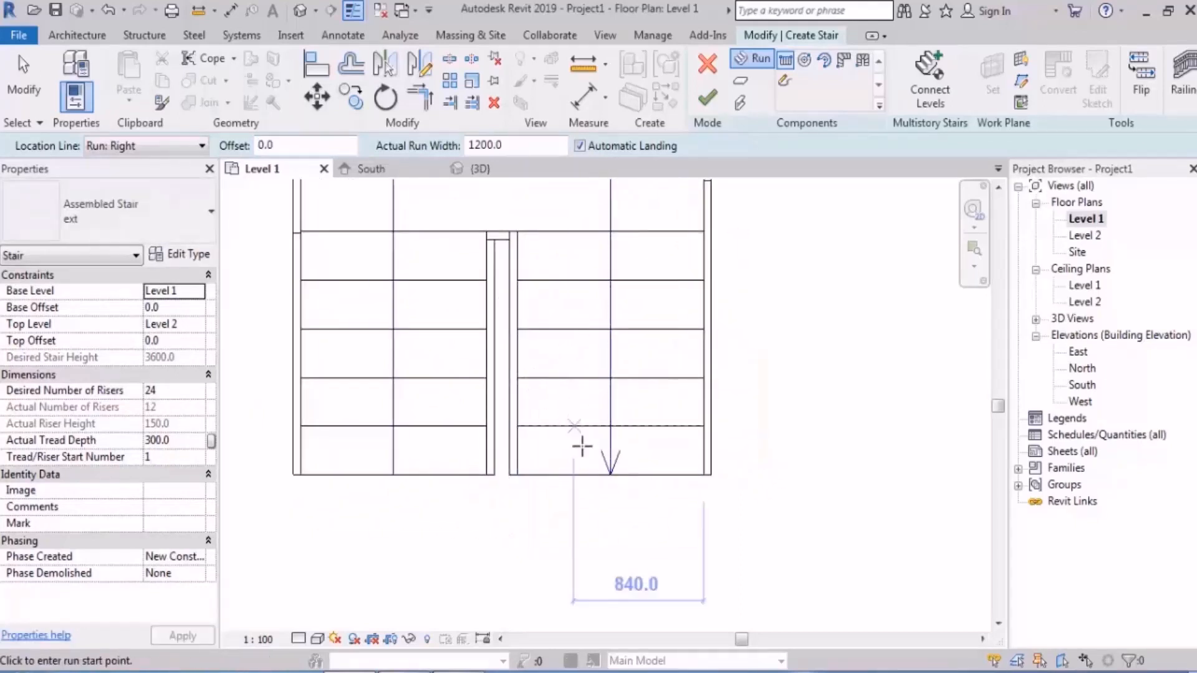
pyautogui.moveTo(580, 447); pyautogui.dragTo(583, 462, button='middle')
pyautogui.click(496, 518)
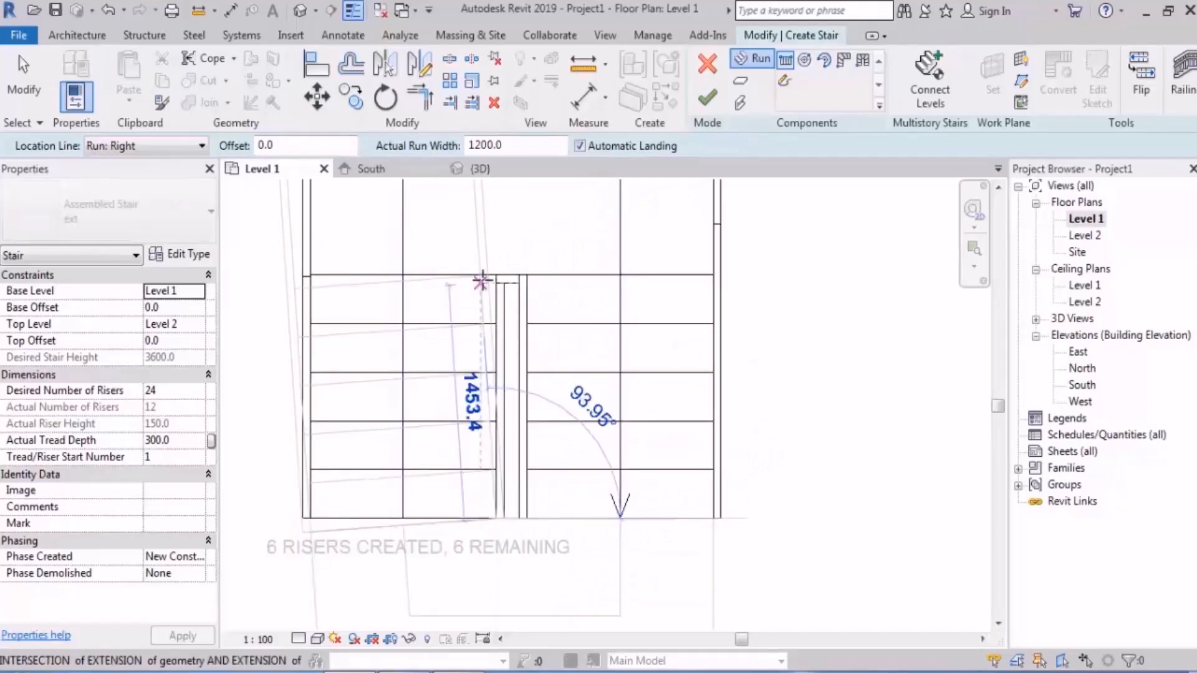
pyautogui.click(495, 274)
# Draw the fourth 6-riser run downward directly over the second run to use up the remaining risers.
pyautogui.scroll(-2, 686, 318)
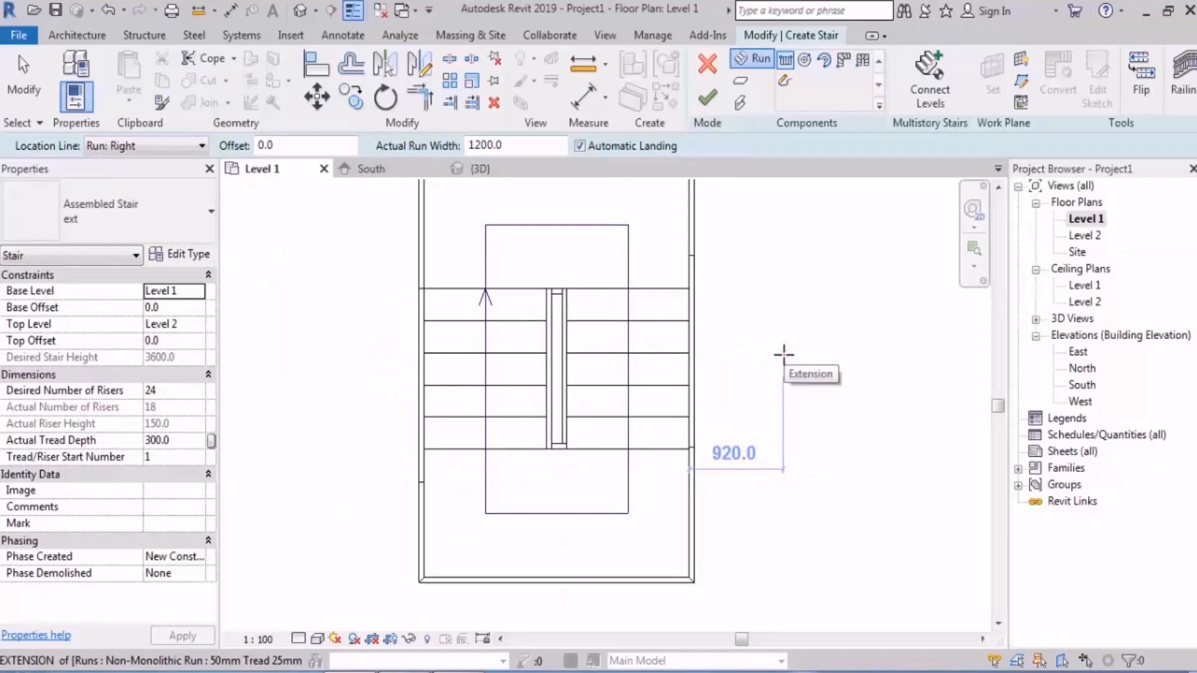
pyautogui.scroll(2, 621, 300)
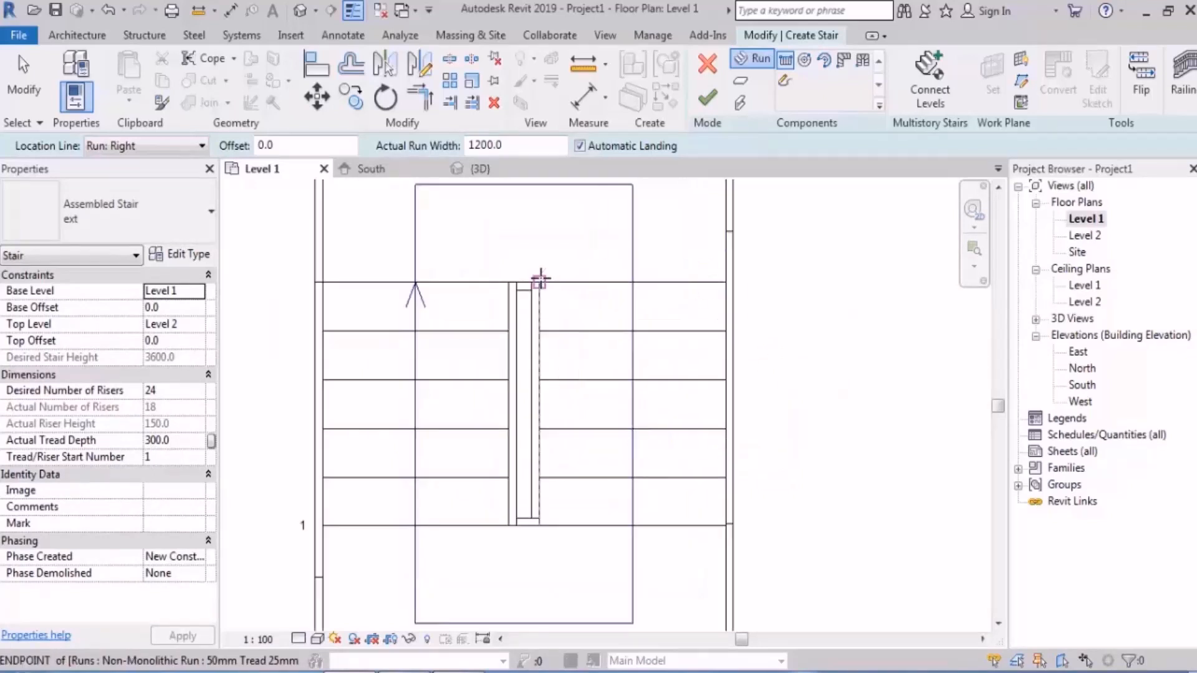
pyautogui.click(566, 288)
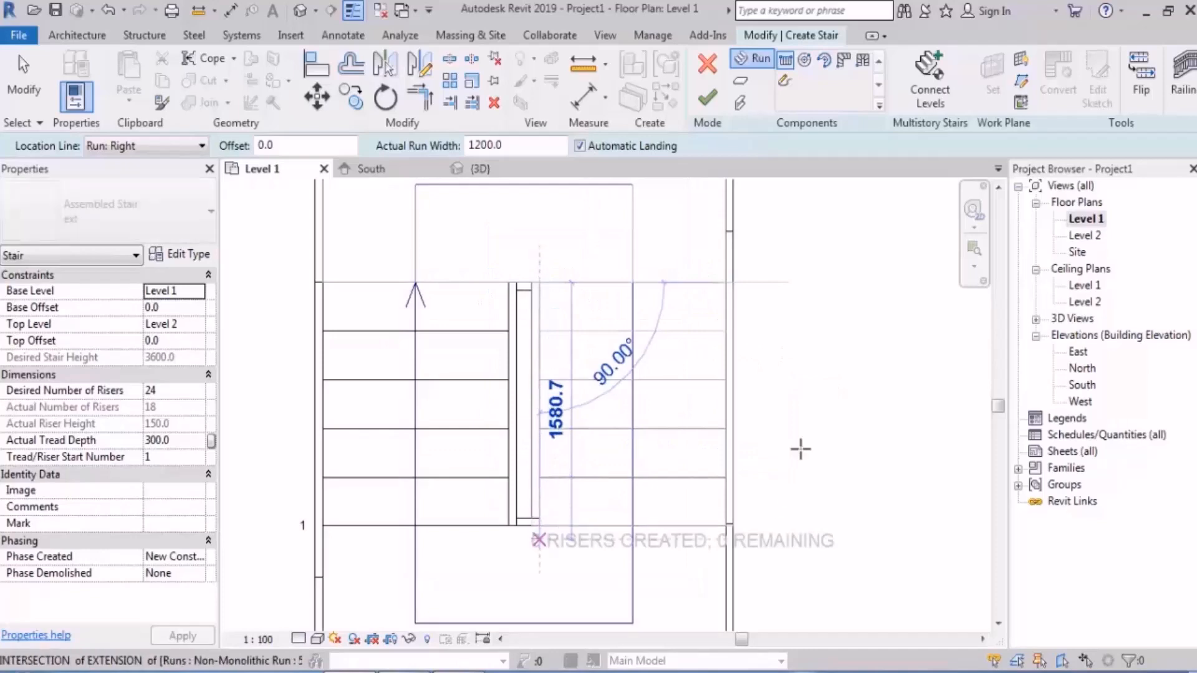
pyautogui.click(545, 536)
pyautogui.press('Escape')
# Check the four-run stair in the 3D view and finish it.
pyautogui.click(300, 10)
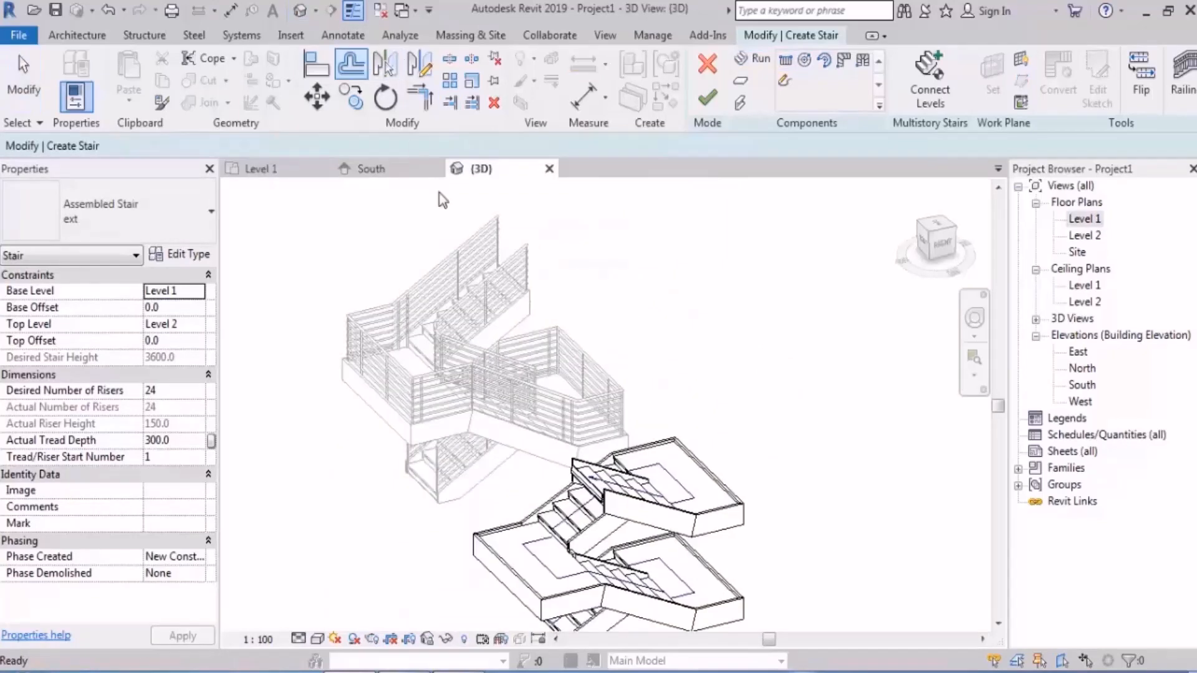
pyautogui.keyDown('shift'); pyautogui.moveTo(704, 385); pyautogui.dragTo(661, 342, button='middle'); pyautogui.keyUp('shift')
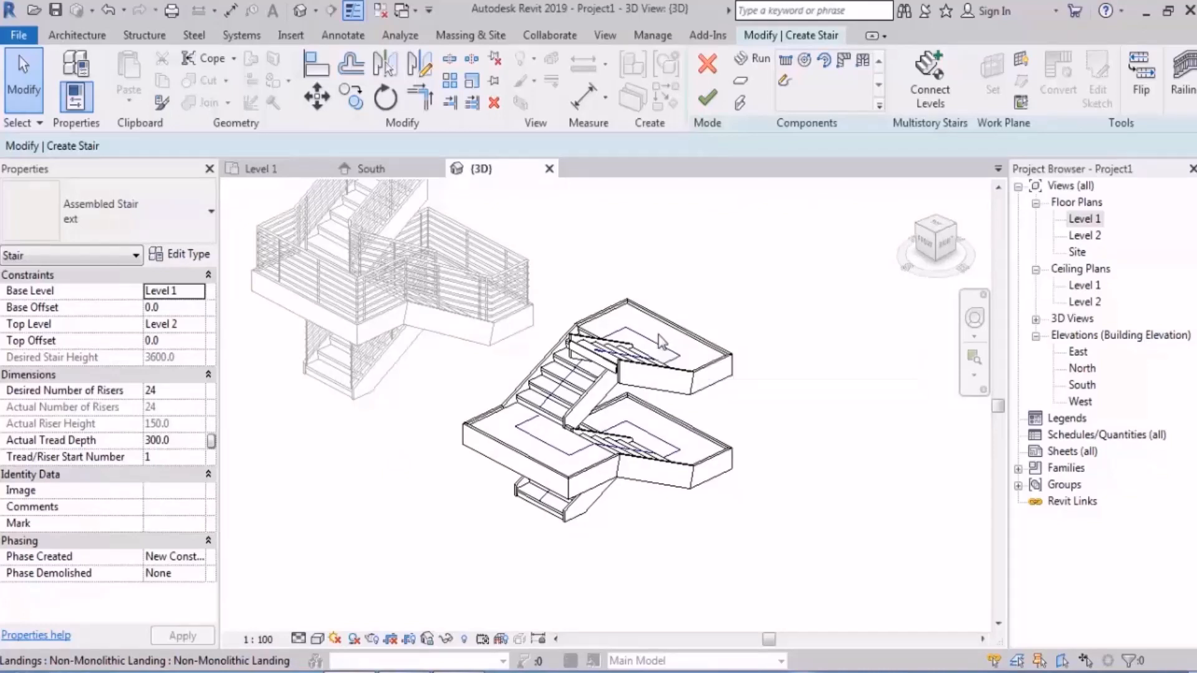
pyautogui.click(707, 97)
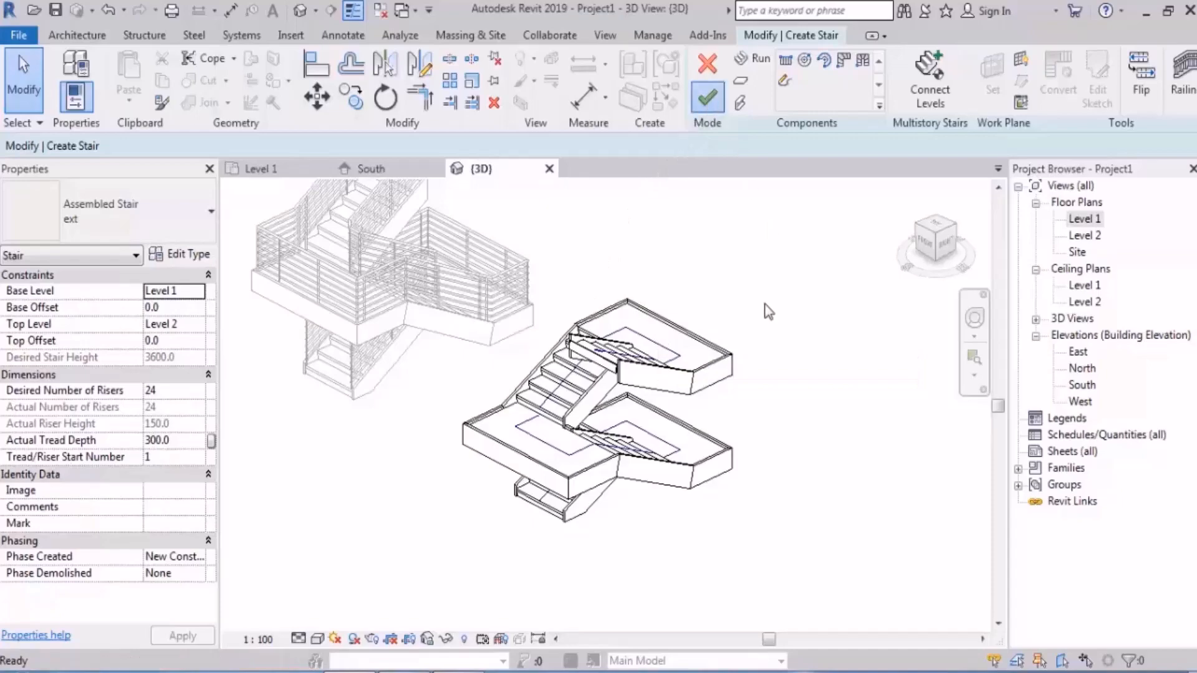
pyautogui.click(851, 423)
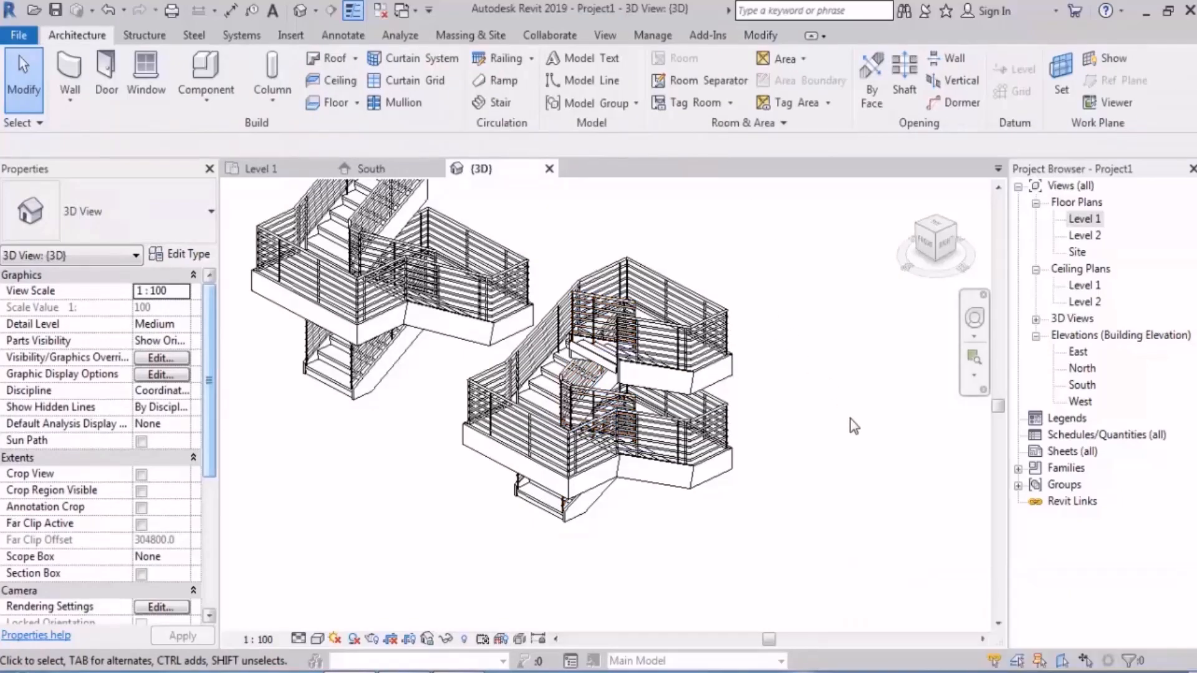
pyautogui.keyDown('shift'); pyautogui.moveTo(702, 497); pyautogui.dragTo(672, 426, button='middle'); pyautogui.keyUp('shift')
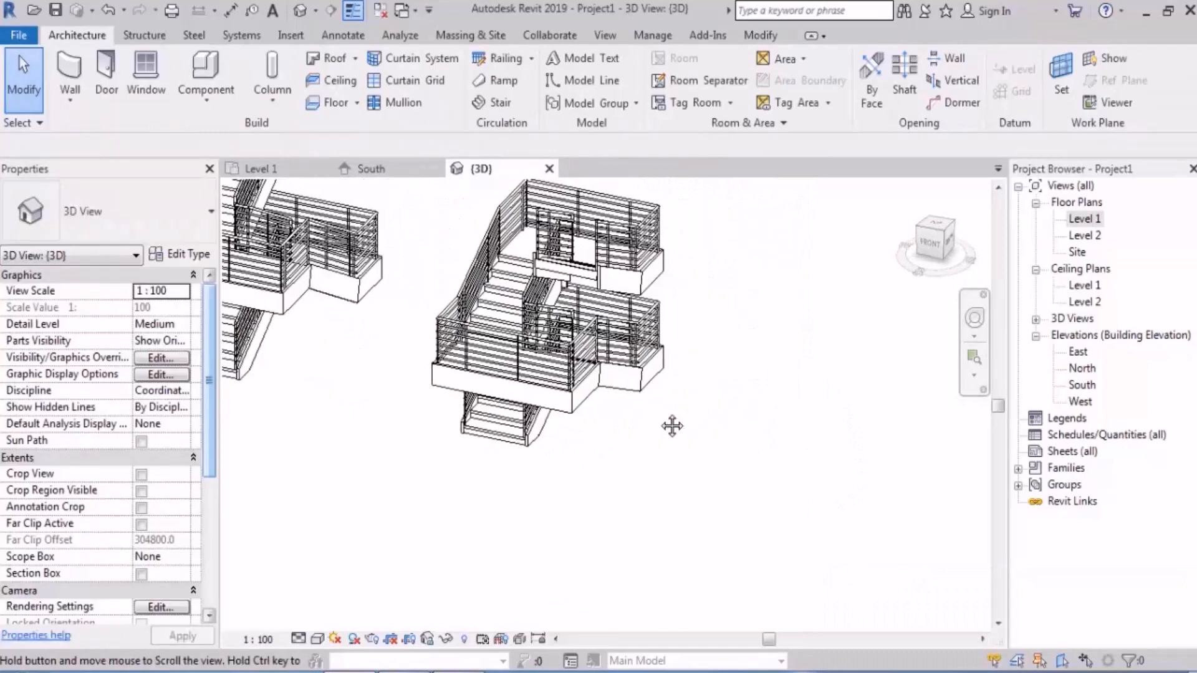
# Move the east elevation marker on the Level 1 plan farther away from the stairs to free up drawing space.
pyautogui.doubleClick(1085, 219)
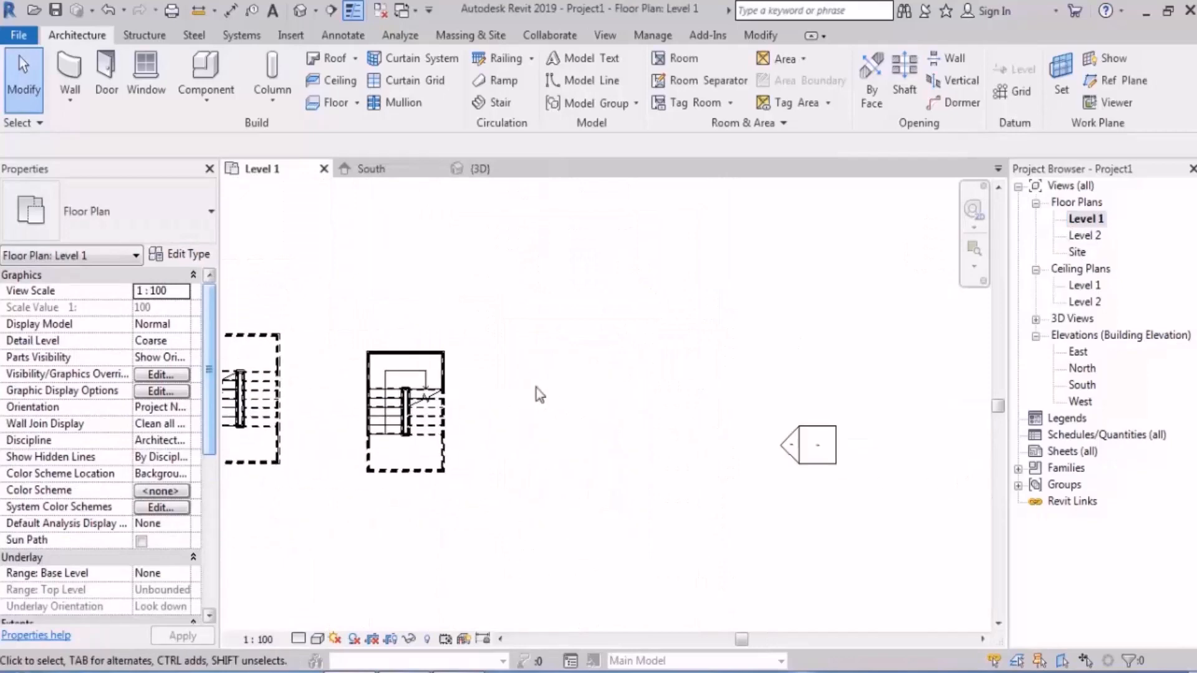
pyautogui.scroll(3, 537, 387)
pyautogui.moveTo(572, 390); pyautogui.dragTo(389, 333, button='middle')
pyautogui.scroll(-1, 390, 333)
pyautogui.moveTo(780, 313); pyautogui.dragTo(620, 491)
pyautogui.moveTo(759, 403); pyautogui.dragTo(529, 369, button='middle')
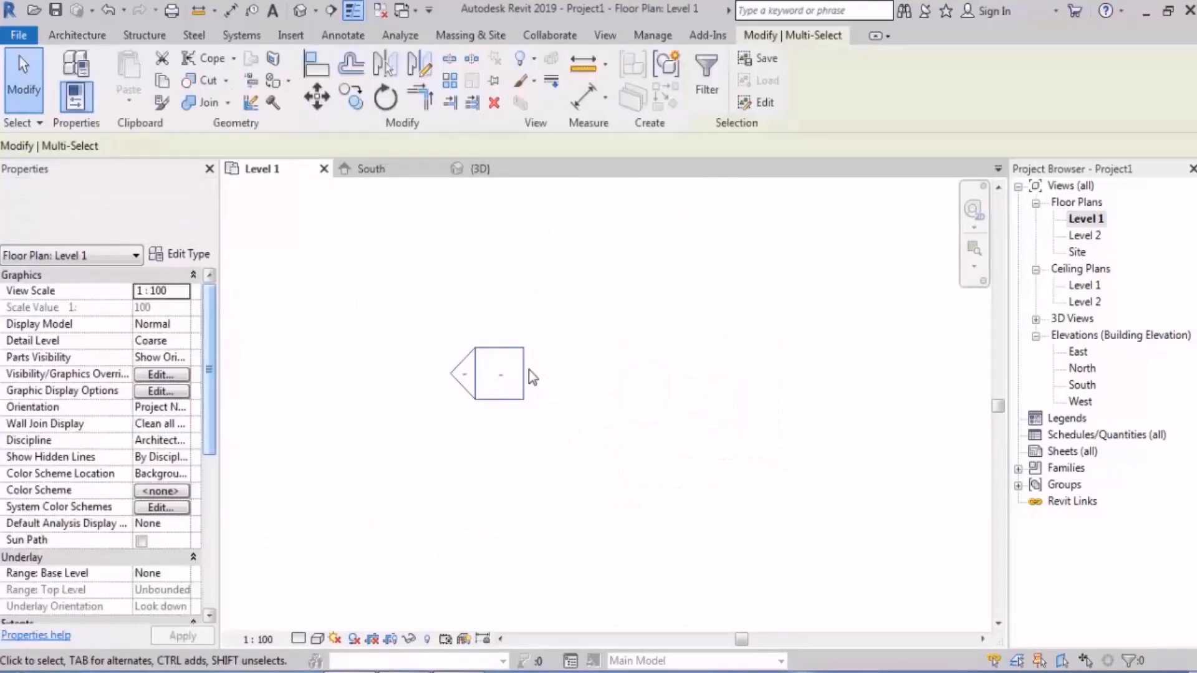
pyautogui.moveTo(523, 373); pyautogui.dragTo(957, 381)
pyautogui.click(692, 341)
pyautogui.scroll(-2, 662, 351)
pyautogui.moveTo(662, 351); pyautogui.dragTo(661, 376, button='middle')
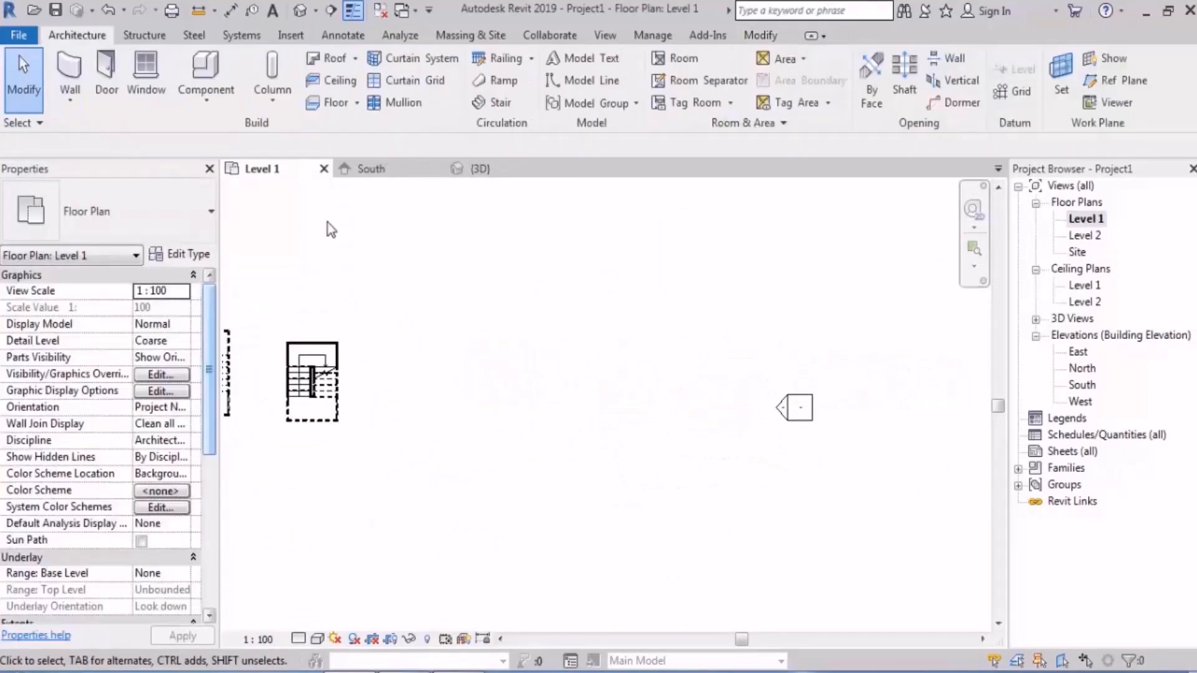
# Start a new stair, drawing a 4-riser run upward and a 3-riser run downward spaced apart beside it, with an automatic landing.
pyautogui.click(496, 102)
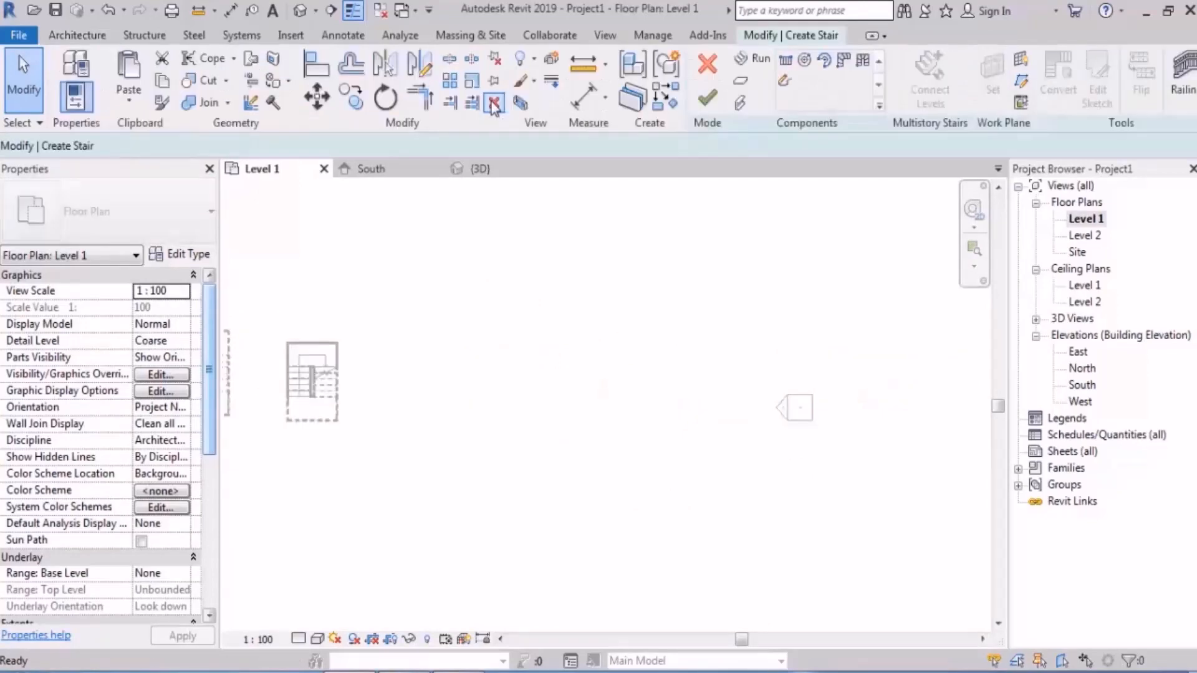
pyautogui.click(454, 390)
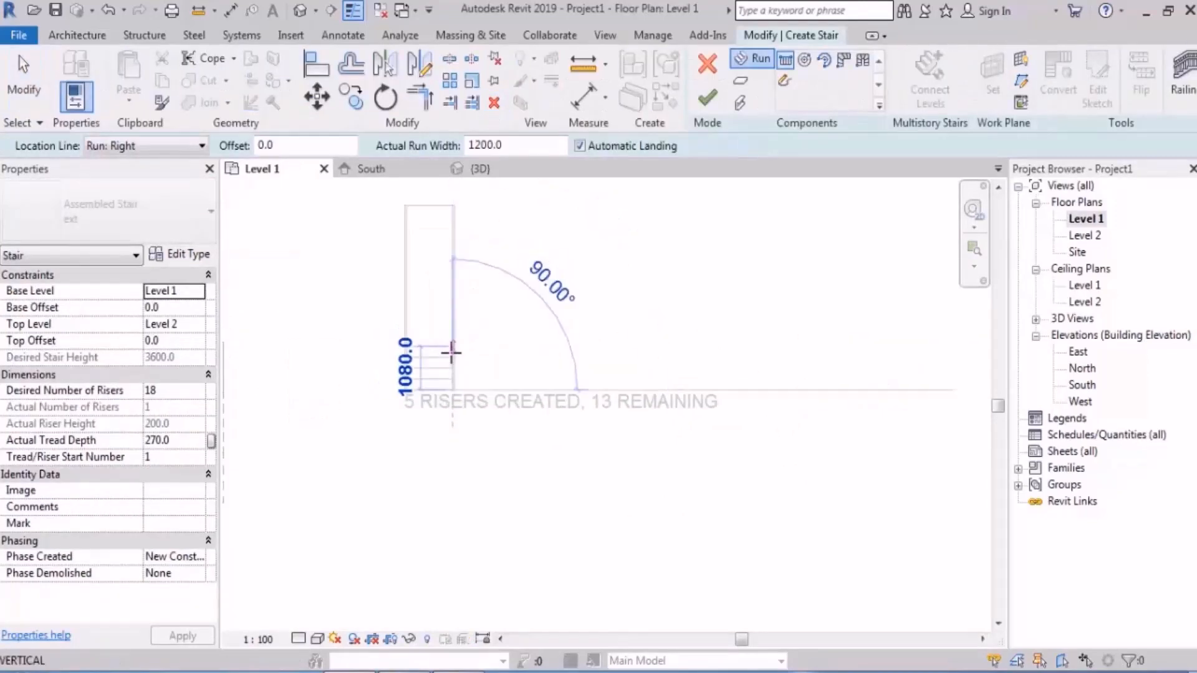
pyautogui.click(451, 357)
pyautogui.scroll(3, 461, 362)
pyautogui.click(548, 254)
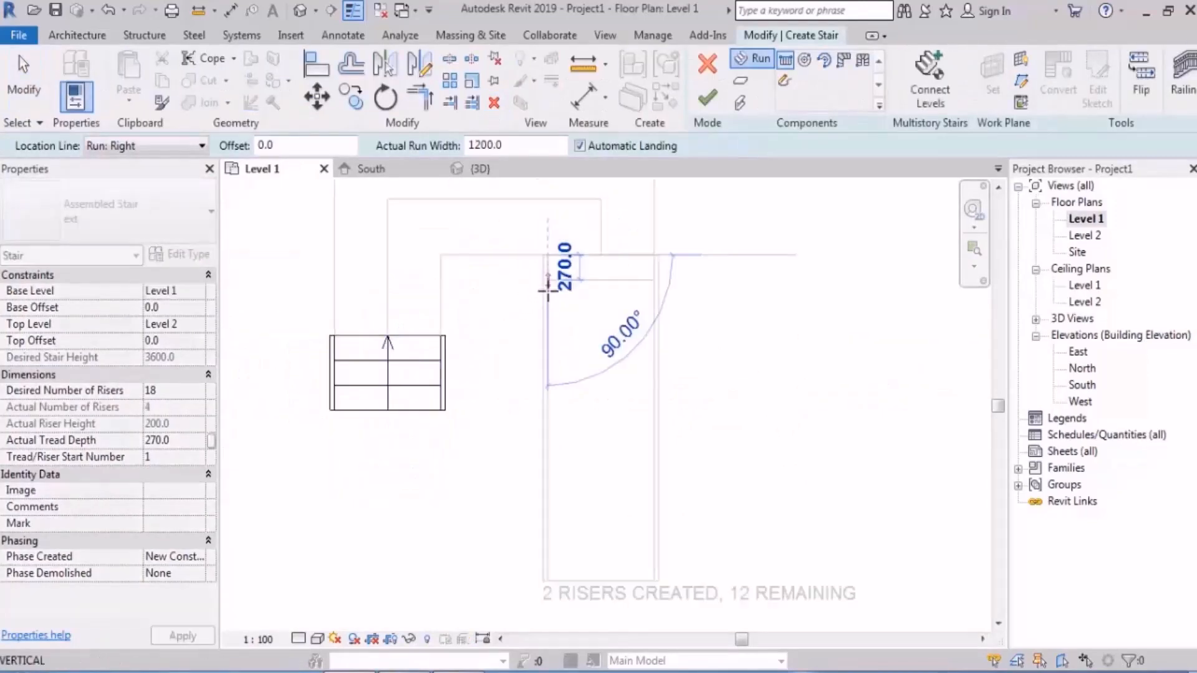
pyautogui.click(547, 306)
# Draw a horizontal 11-riser run leftward from below the second run, crossing over the first run.
pyautogui.moveTo(568, 371); pyautogui.dragTo(664, 394, button='middle')
pyautogui.press('Escape')
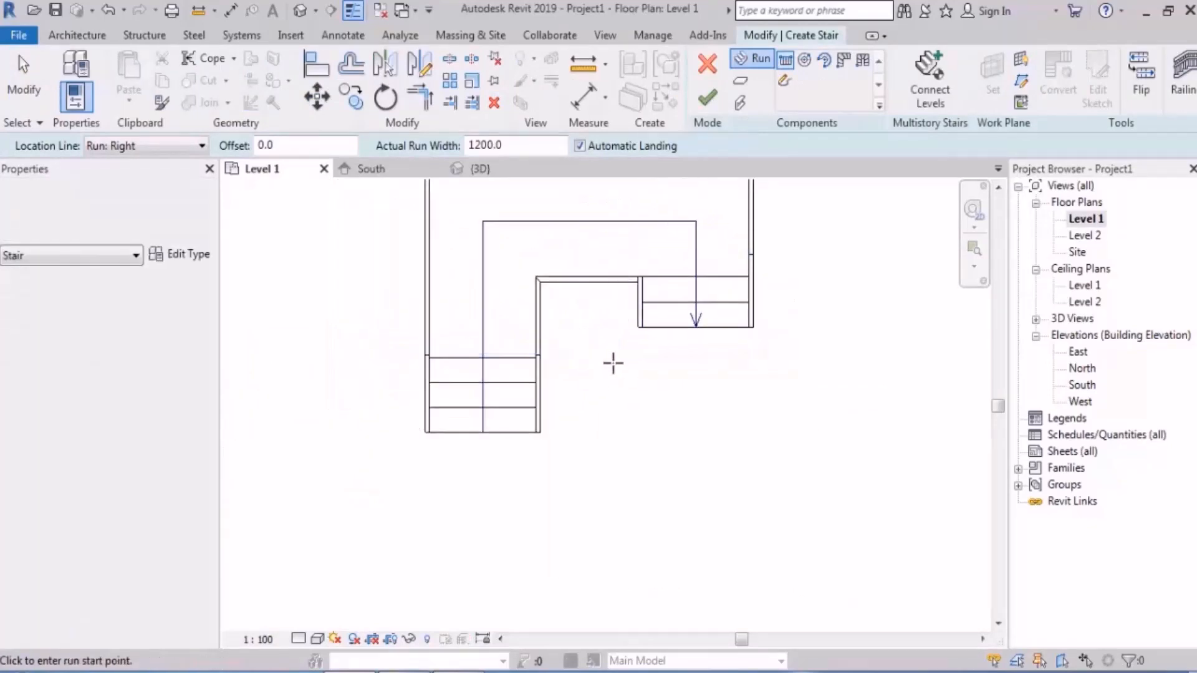
pyautogui.click(645, 359)
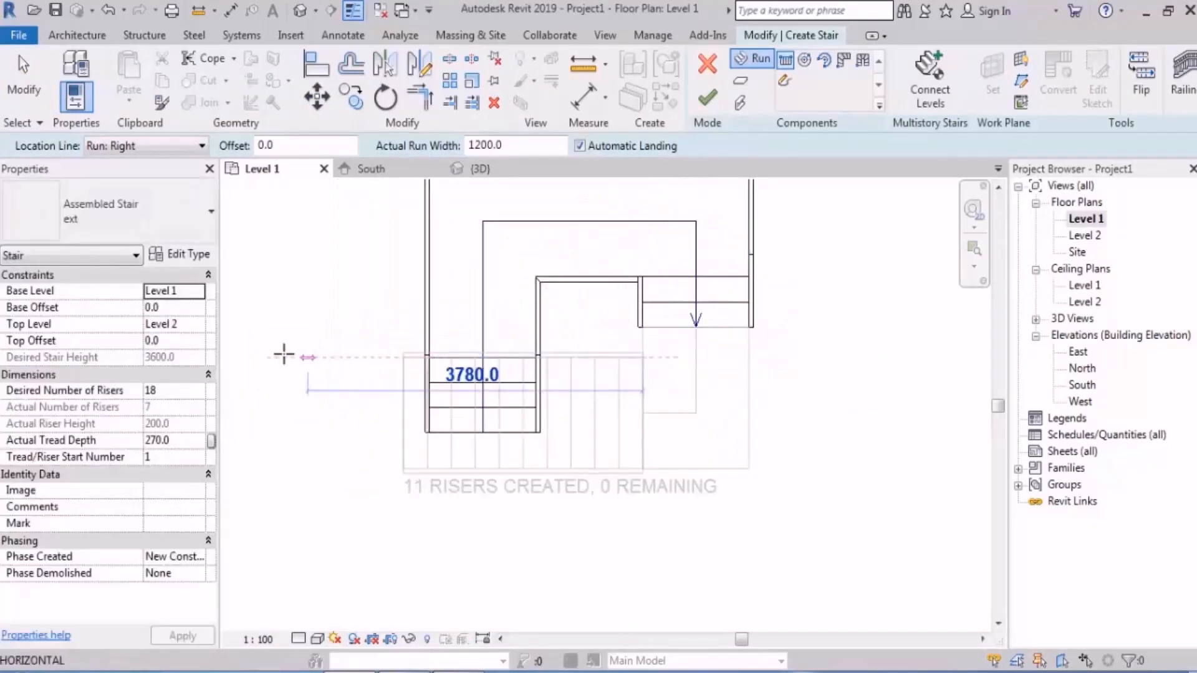
pyautogui.click(344, 374)
pyautogui.press('Escape')
# Check the crossing-run stair in 3D, finish it, and return to the Level 1 floor plan.
pyautogui.keyDown('shift'); pyautogui.moveTo(539, 253); pyautogui.dragTo(459, 384, button='middle'); pyautogui.keyUp('shift')
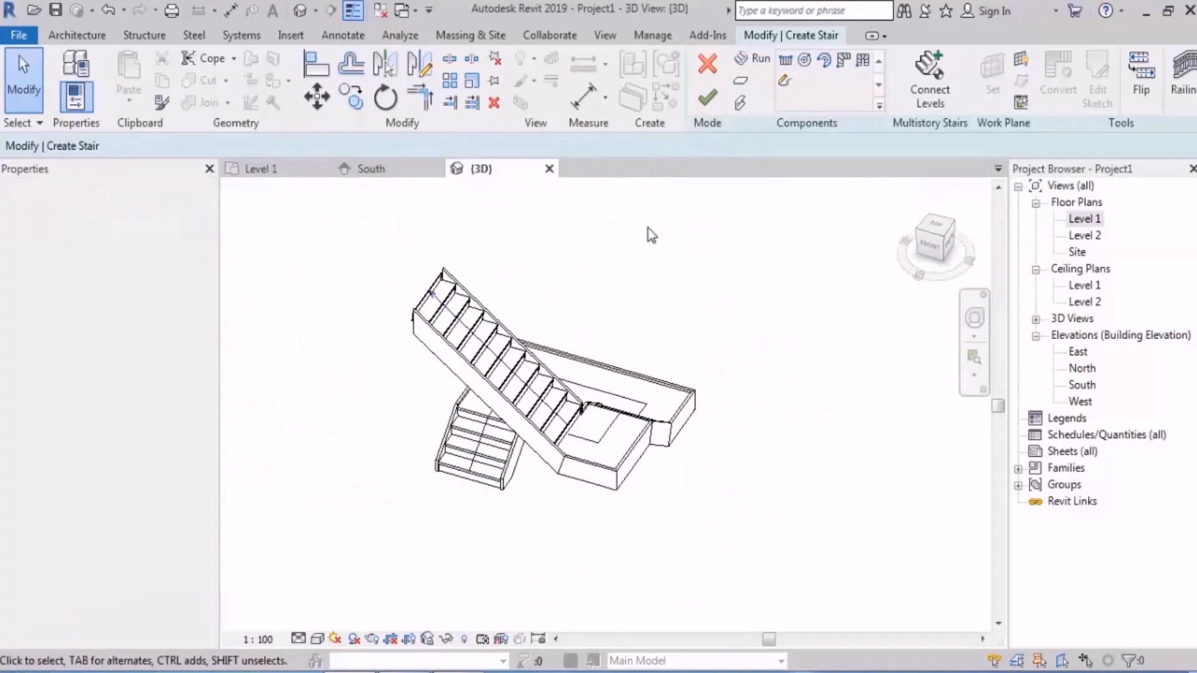
pyautogui.click(707, 97)
pyautogui.click(823, 372)
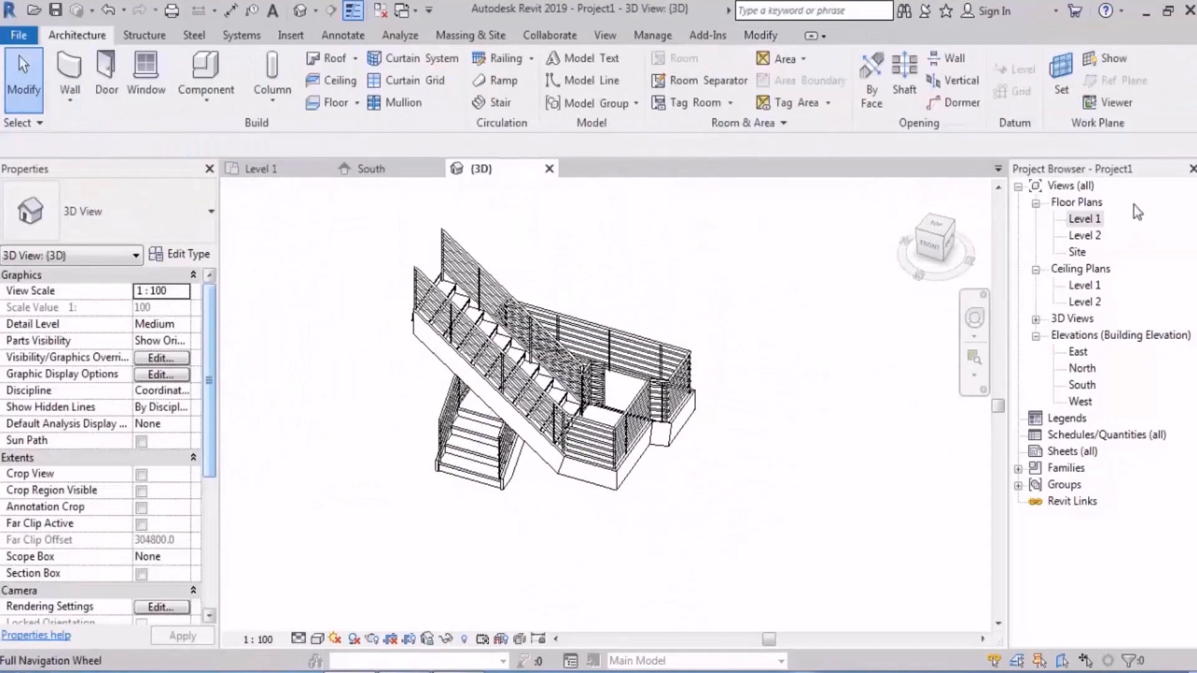
pyautogui.doubleClick(1084, 219)
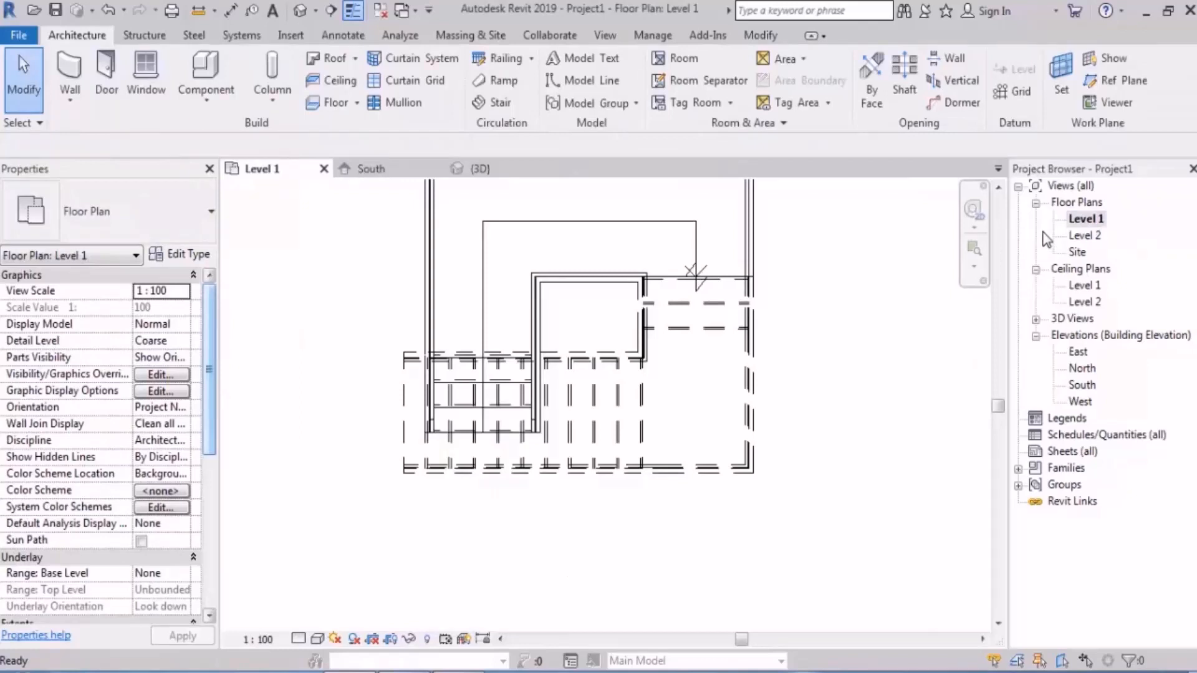
pyautogui.scroll(-5, 727, 350)
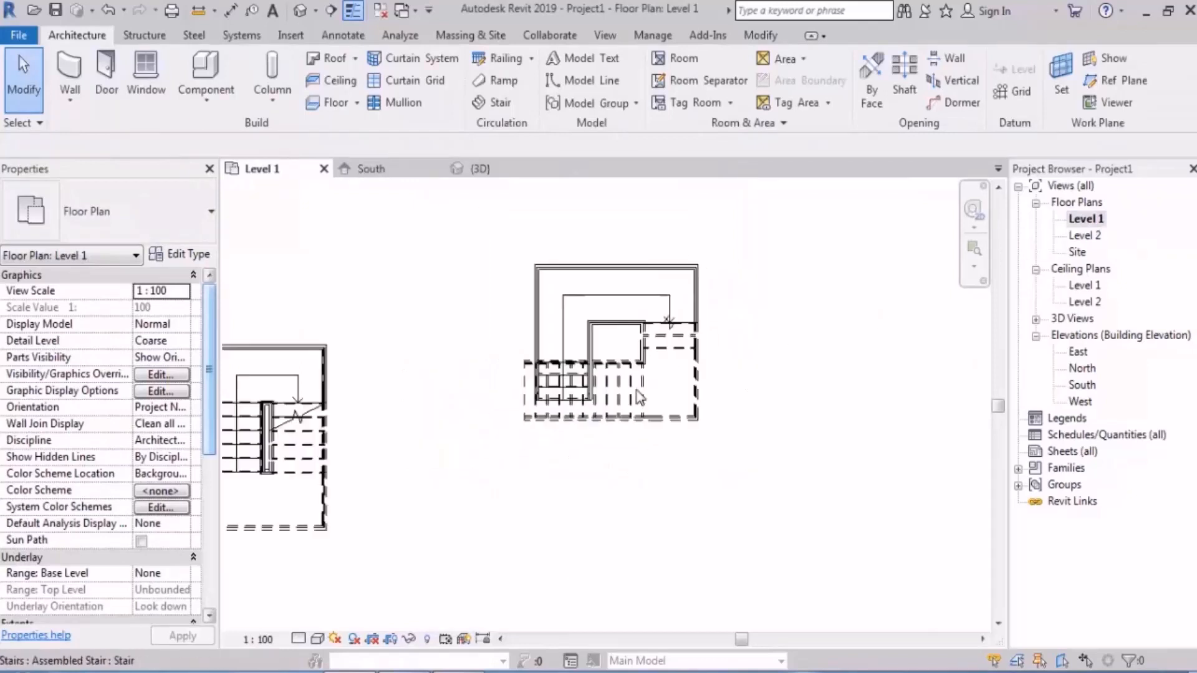
# Start a new stair with 24 desired risers and a tread depth of 300 mm.
pyautogui.moveTo(614, 280); pyautogui.dragTo(601, 326, button='middle')
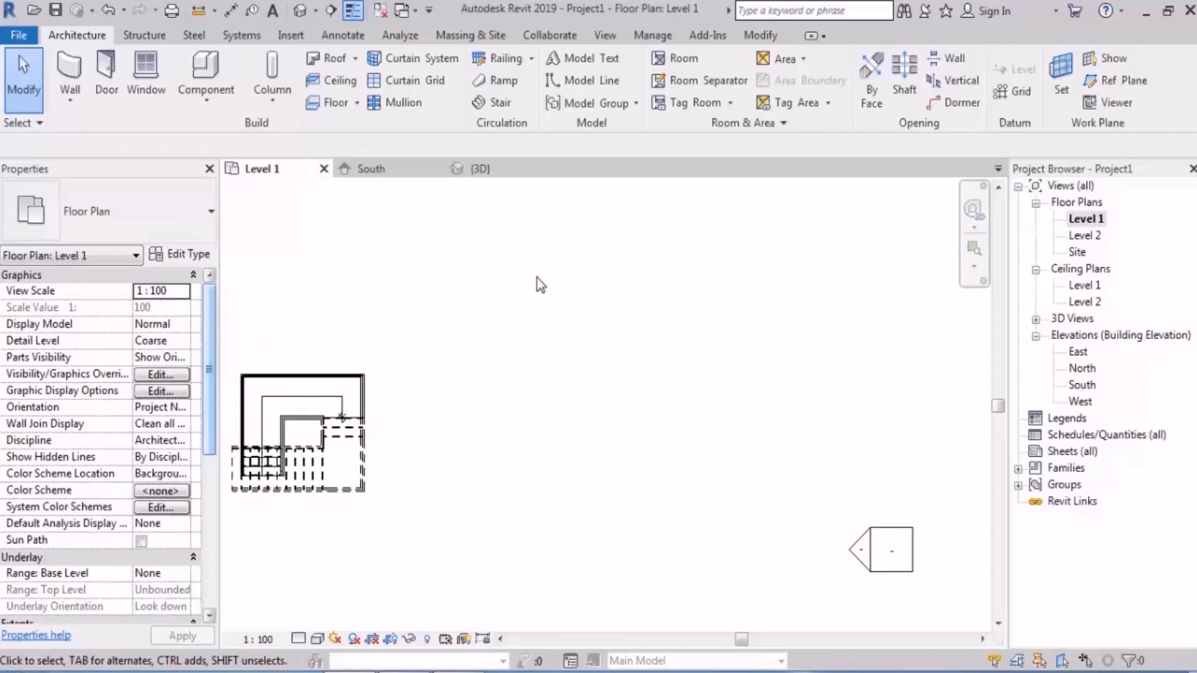
pyautogui.click(500, 104)
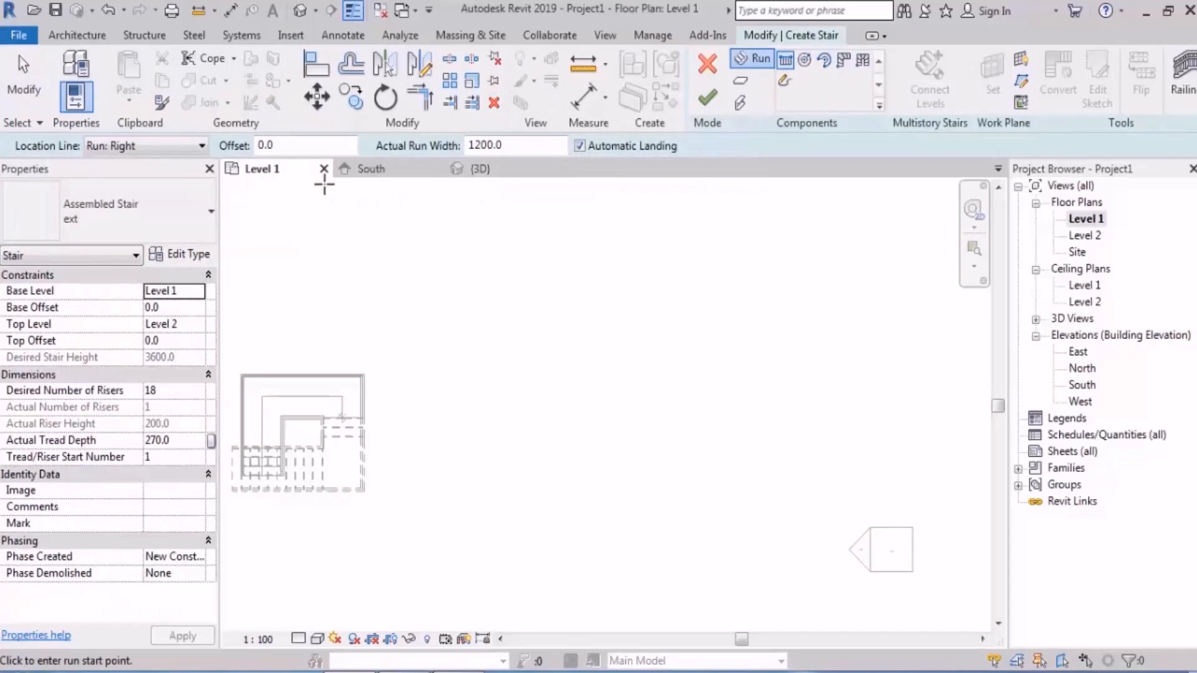
pyautogui.click(172, 392)
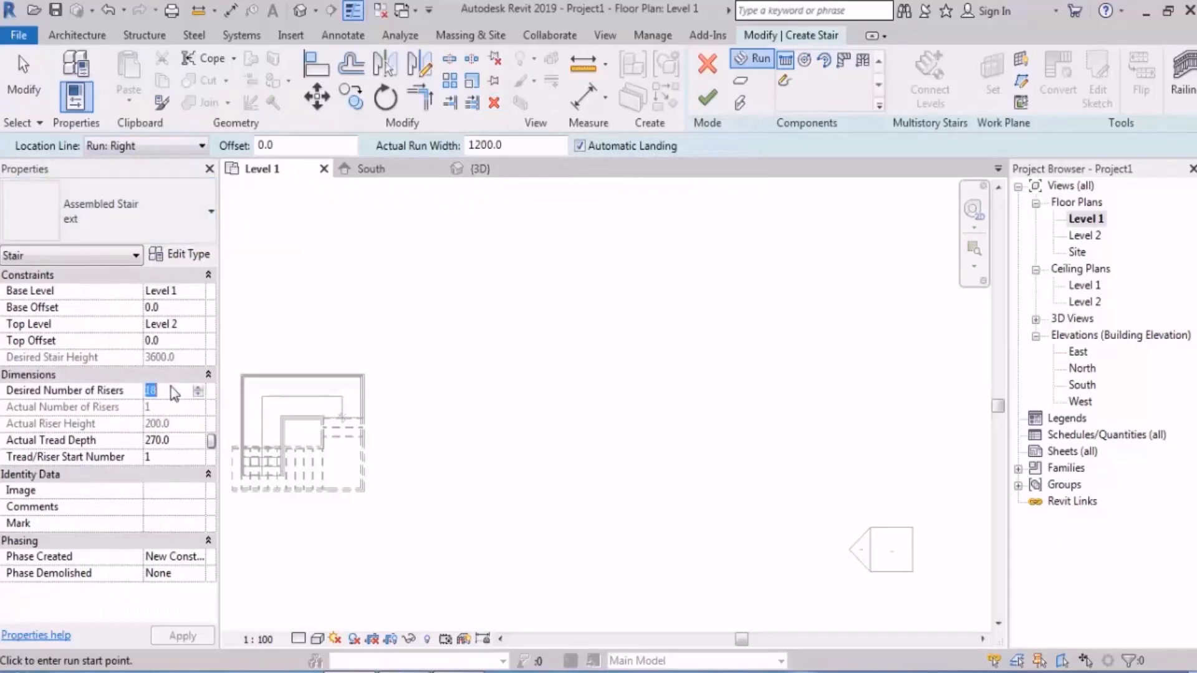
pyautogui.write('24')
pyautogui.click(191, 446)
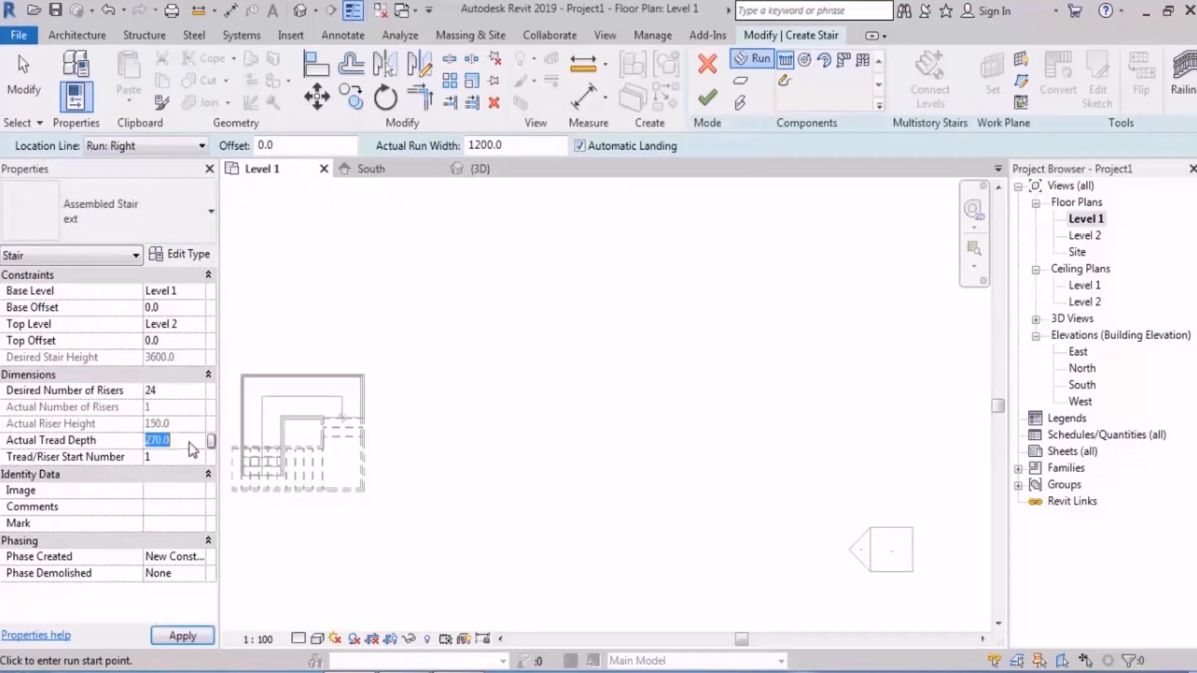
pyautogui.write('30')
# Draw a vertical 4-riser run in the free area and a second 4-riser run at 45° about 700 mm beyond it, with an automatic landing.
pyautogui.moveTo(525, 427); pyautogui.dragTo(515, 454, button='middle')
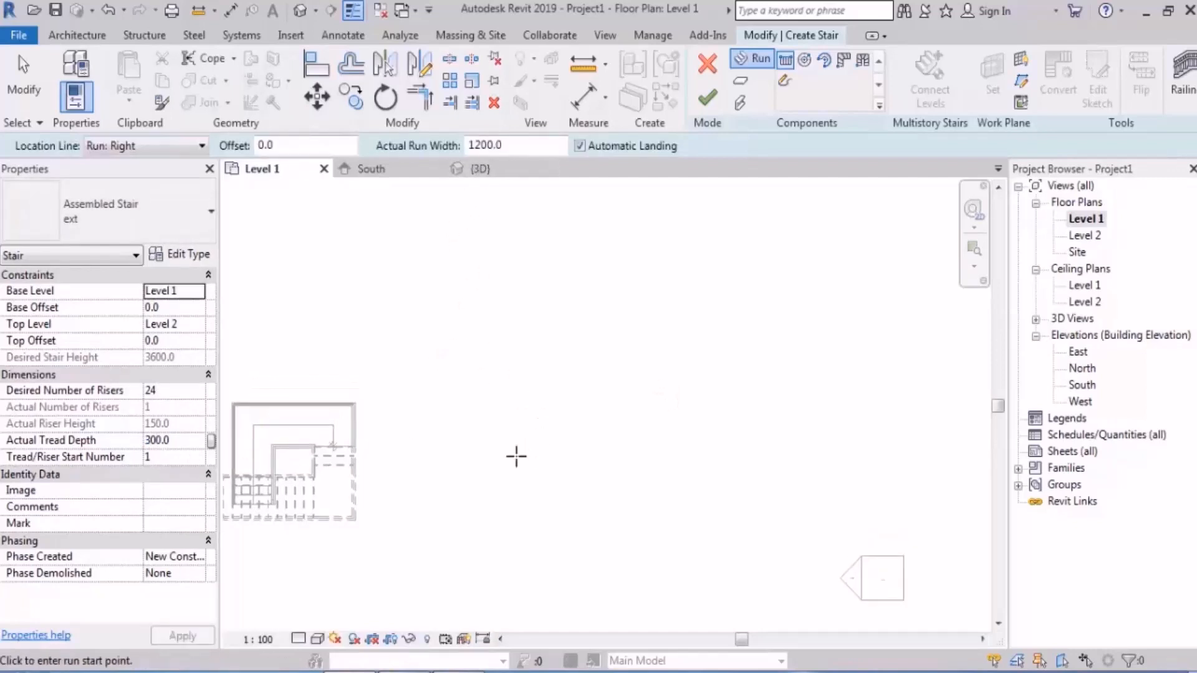
pyautogui.scroll(1, 515, 463)
pyautogui.click(497, 556)
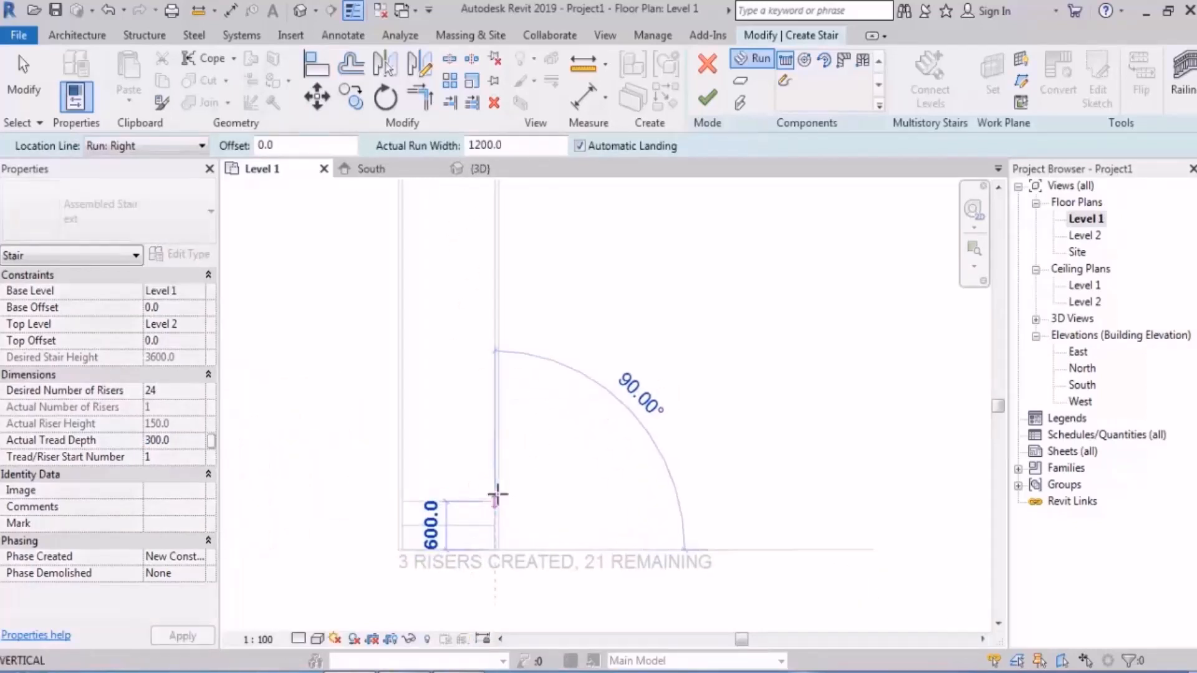
pyautogui.click(492, 481)
pyautogui.scroll(1, 570, 469)
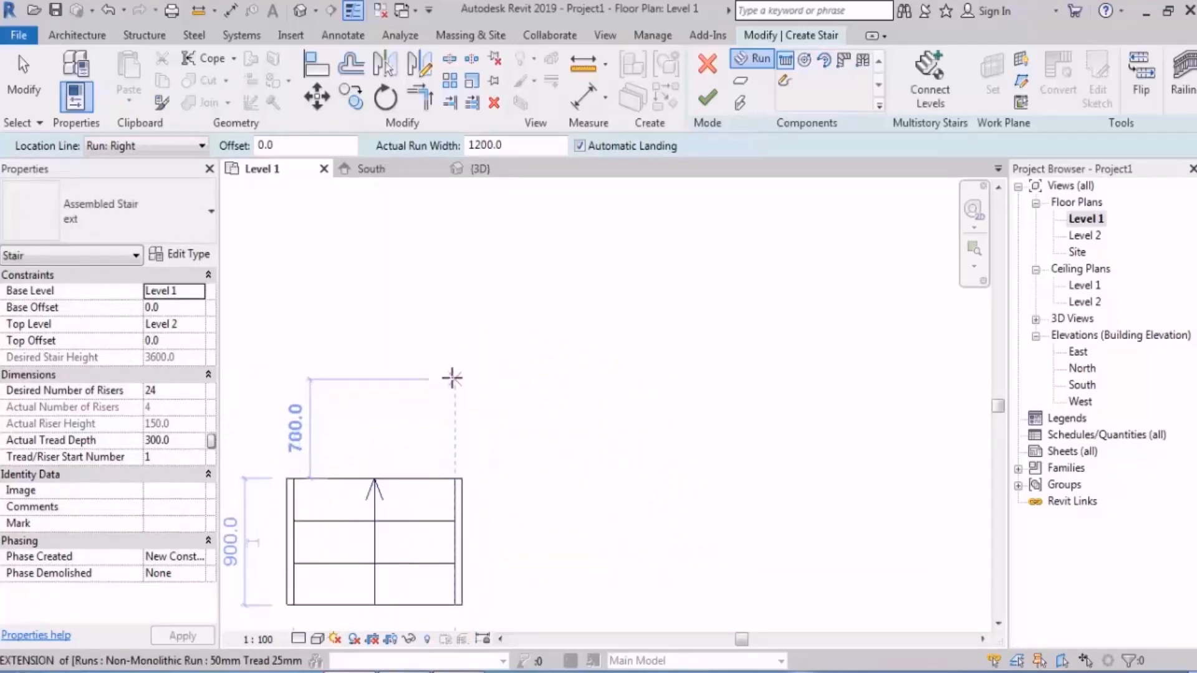
pyautogui.click(452, 375)
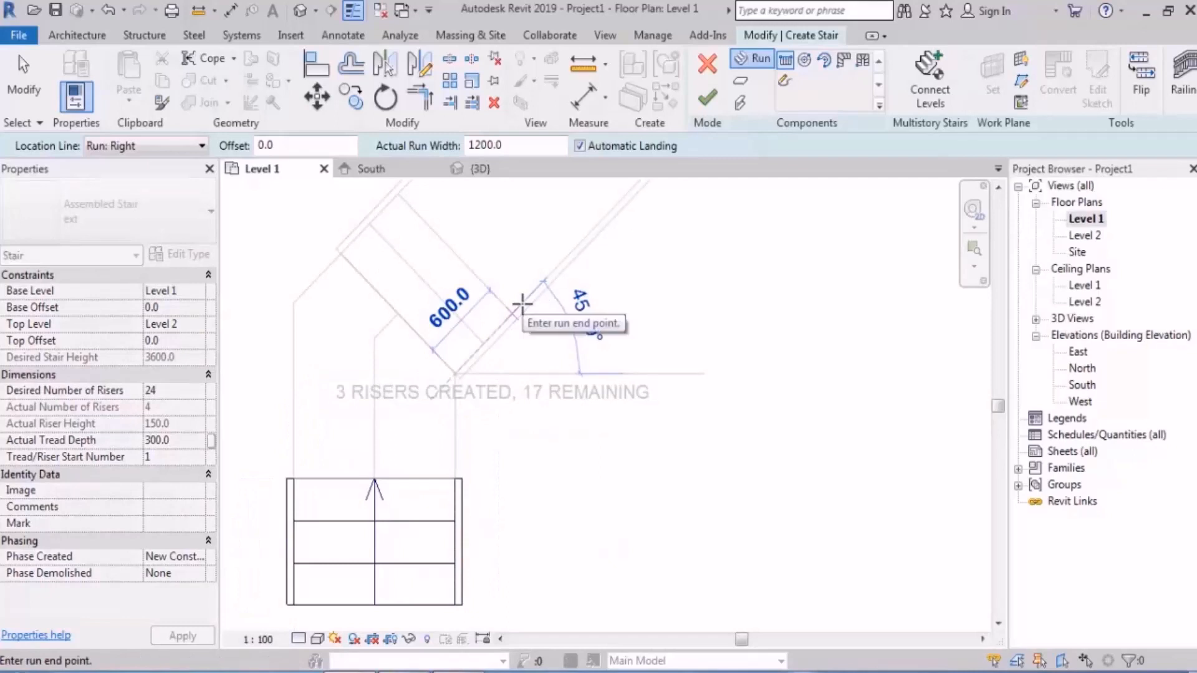
pyautogui.click(541, 291)
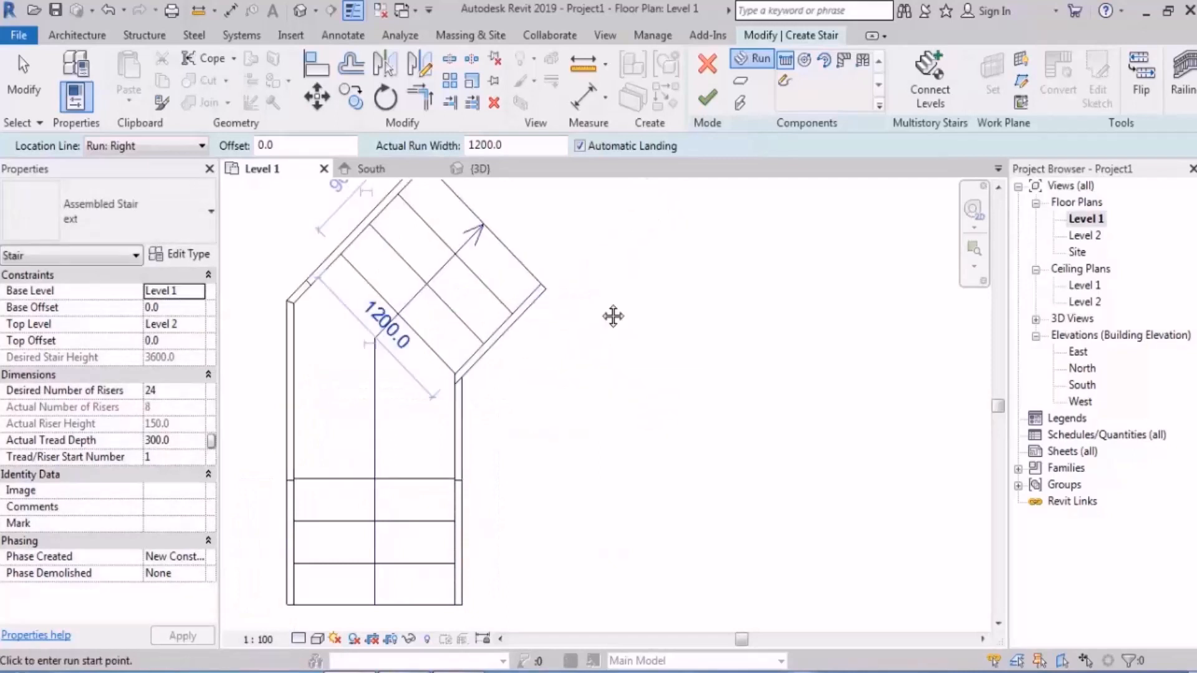
# Draw a third 4-riser run at 135° from the second run's upper corner, with the location line set to Run: Left.
pyautogui.moveTo(612, 315); pyautogui.dragTo(681, 526, button='middle')
pyautogui.scroll(-2, 681, 528)
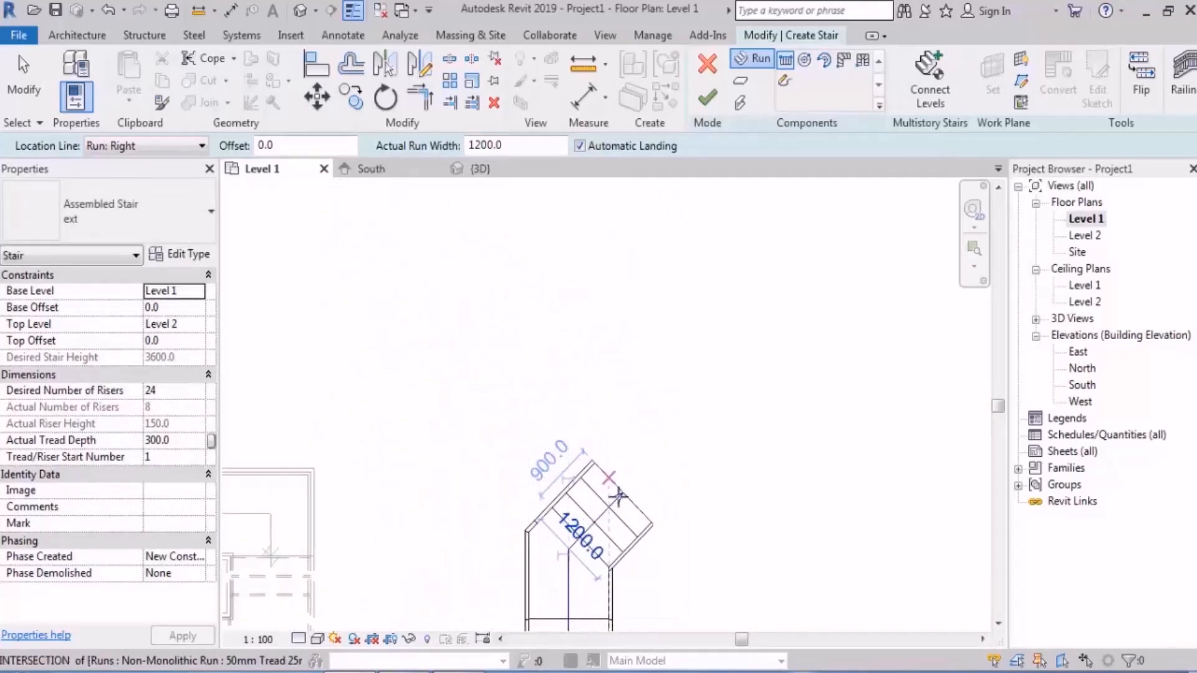
pyautogui.scroll(2, 620, 503)
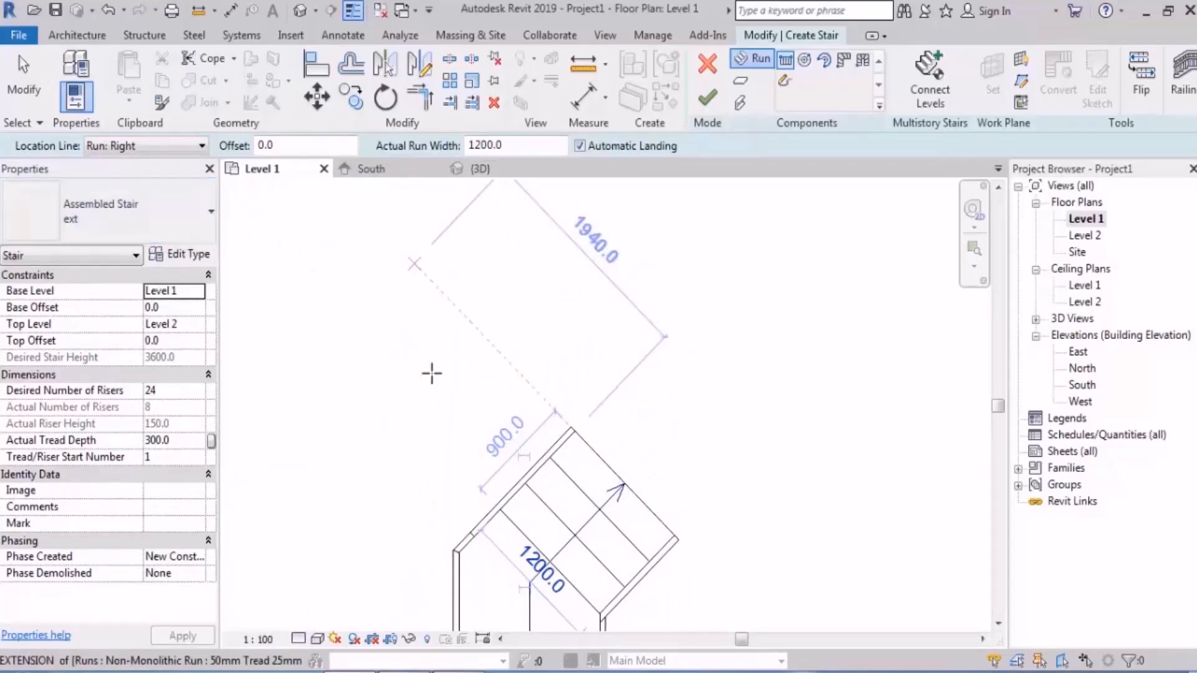
pyautogui.scroll(2, 633, 483)
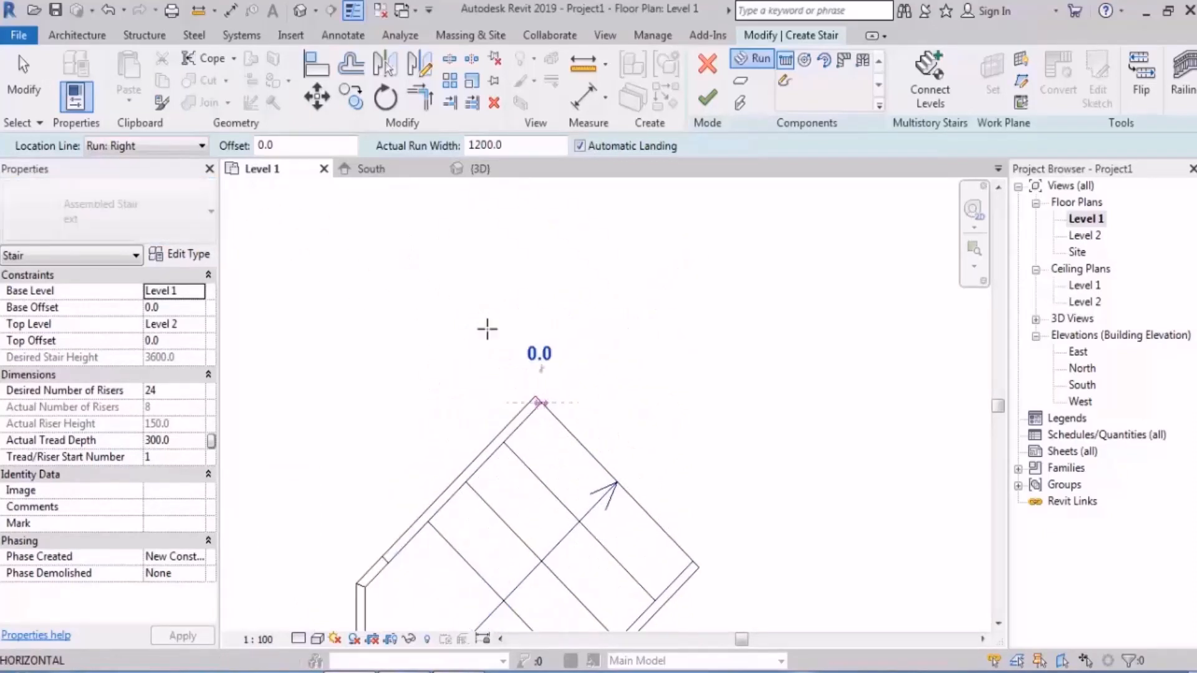
pyautogui.click(540, 402)
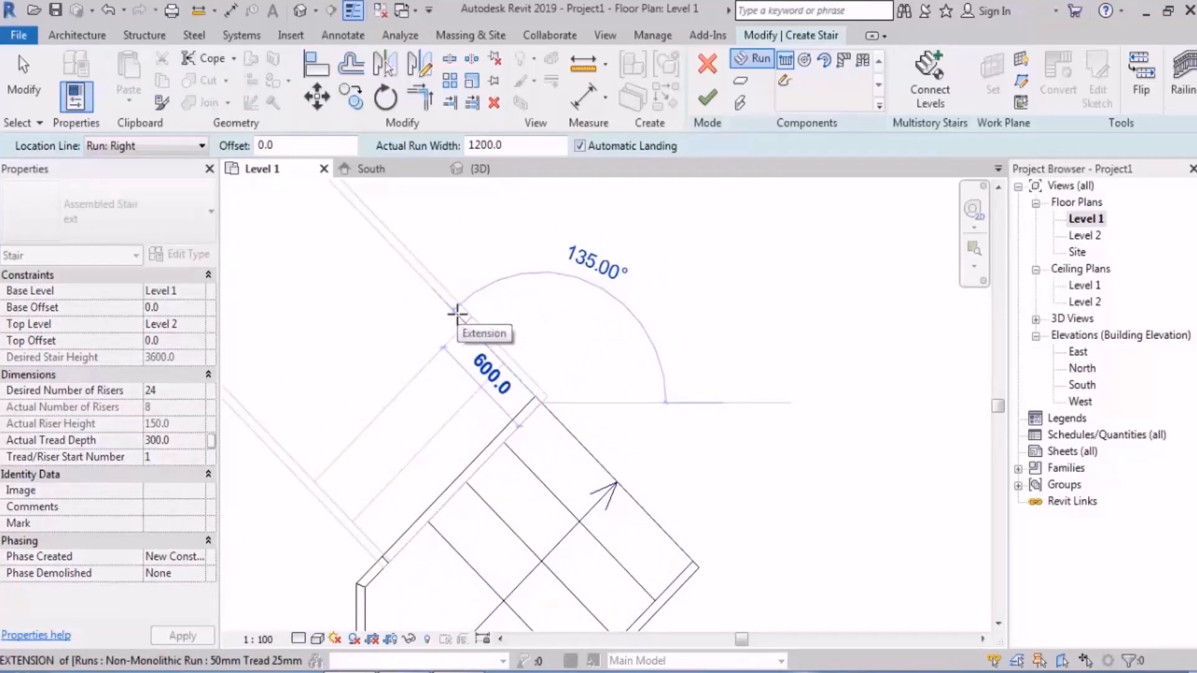
pyautogui.click(457, 313)
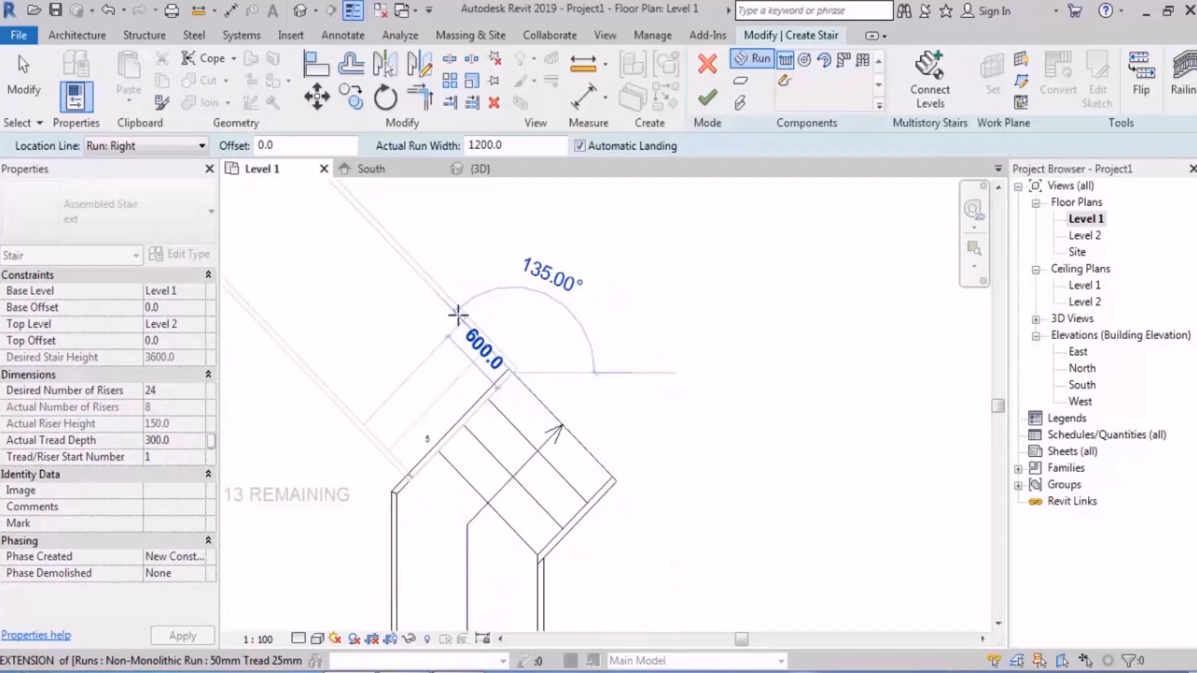
pyautogui.scroll(-2, 457, 313)
pyautogui.scroll(-1, 458, 314)
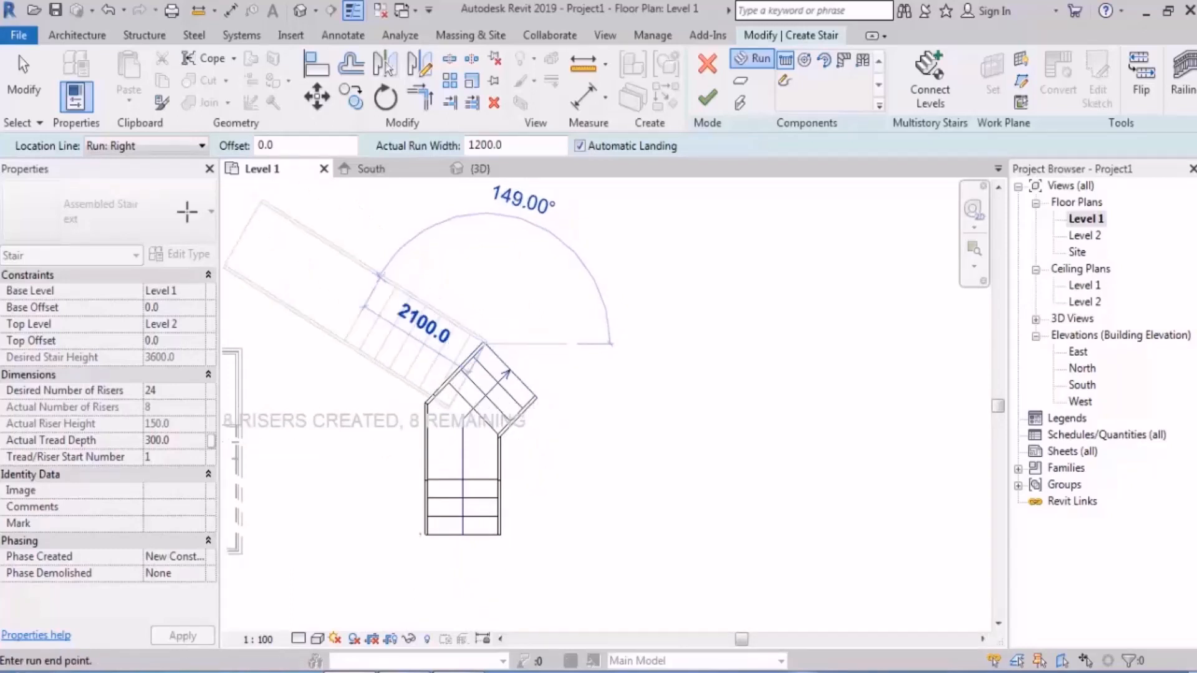
pyautogui.click(133, 149)
pyautogui.click(145, 177)
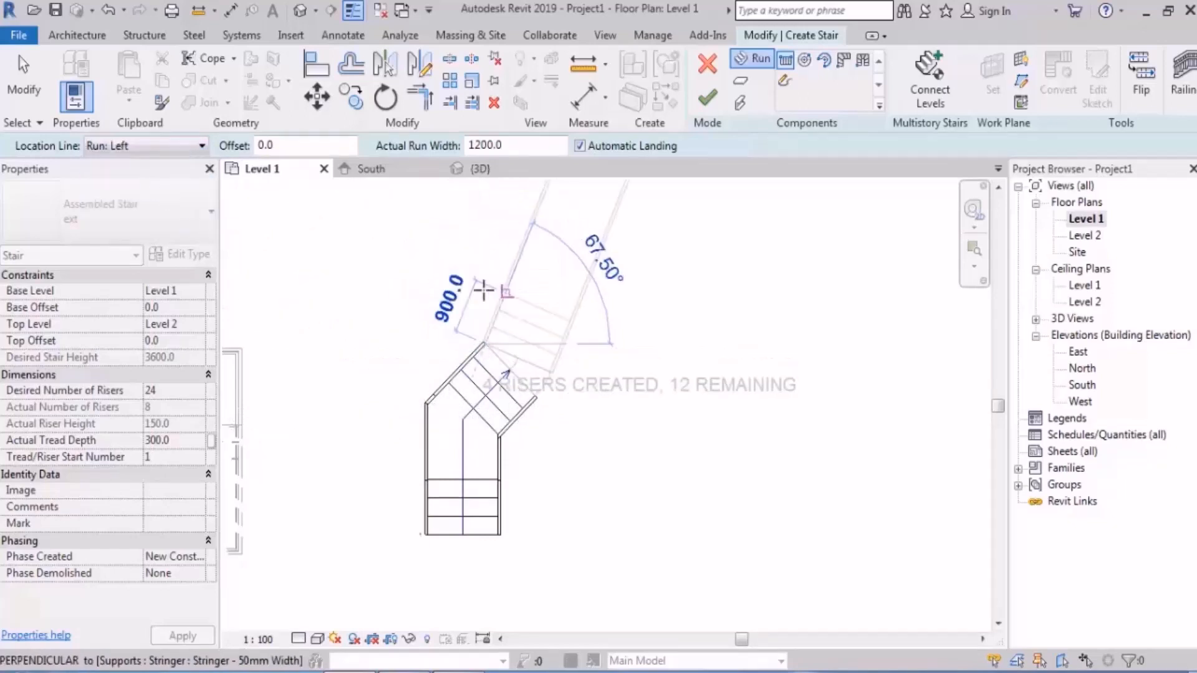
pyautogui.click(549, 279)
pyautogui.moveTo(600, 267); pyautogui.dragTo(639, 455, button='middle')
pyautogui.moveTo(597, 517)
pyautogui.mouseDown(button='middle')
pyautogui.moveTo(583, 512)
pyautogui.moveTo(583, 429)
pyautogui.mouseUp(button='middle')
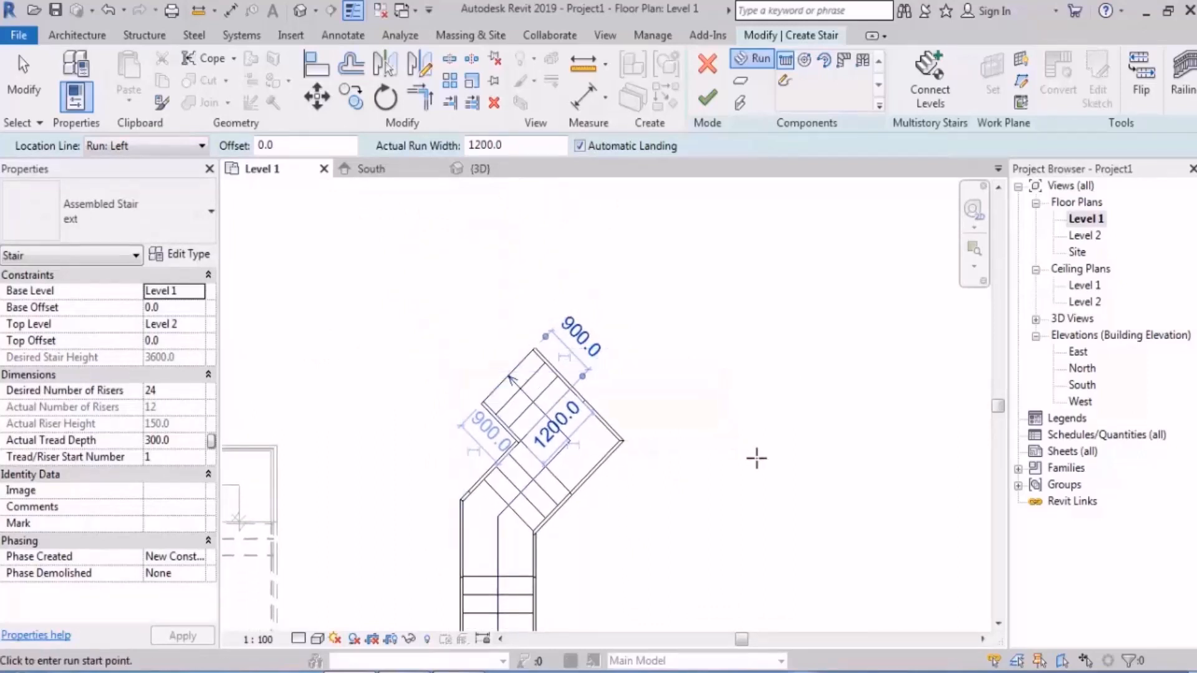
# Try to draw a fourth run heading down and left from a point beyond the third run.
pyautogui.moveTo(619, 306); pyautogui.dragTo(644, 358, button='middle')
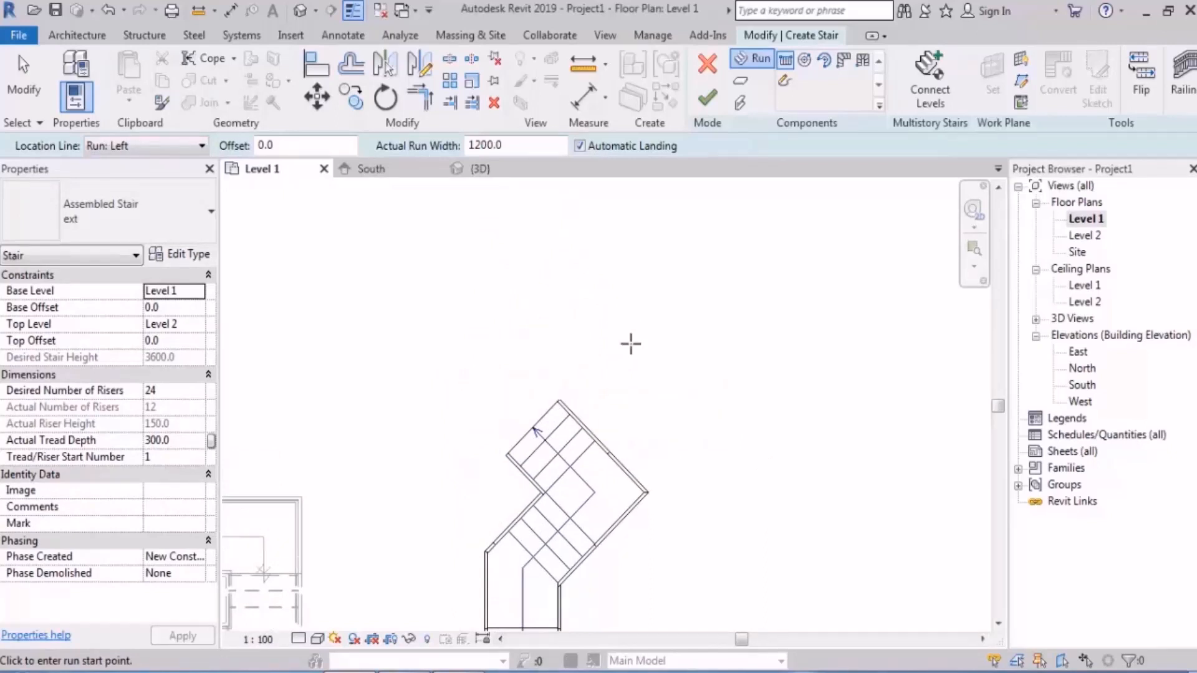
pyautogui.scroll(3, 549, 415)
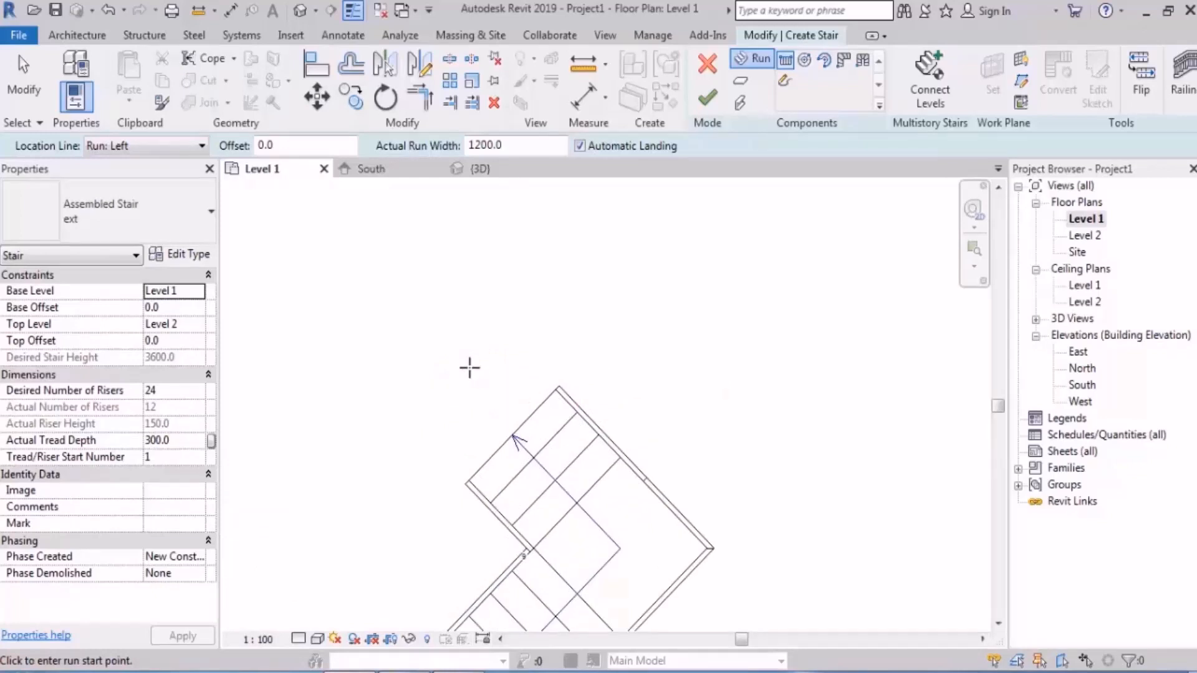
pyautogui.click(470, 368)
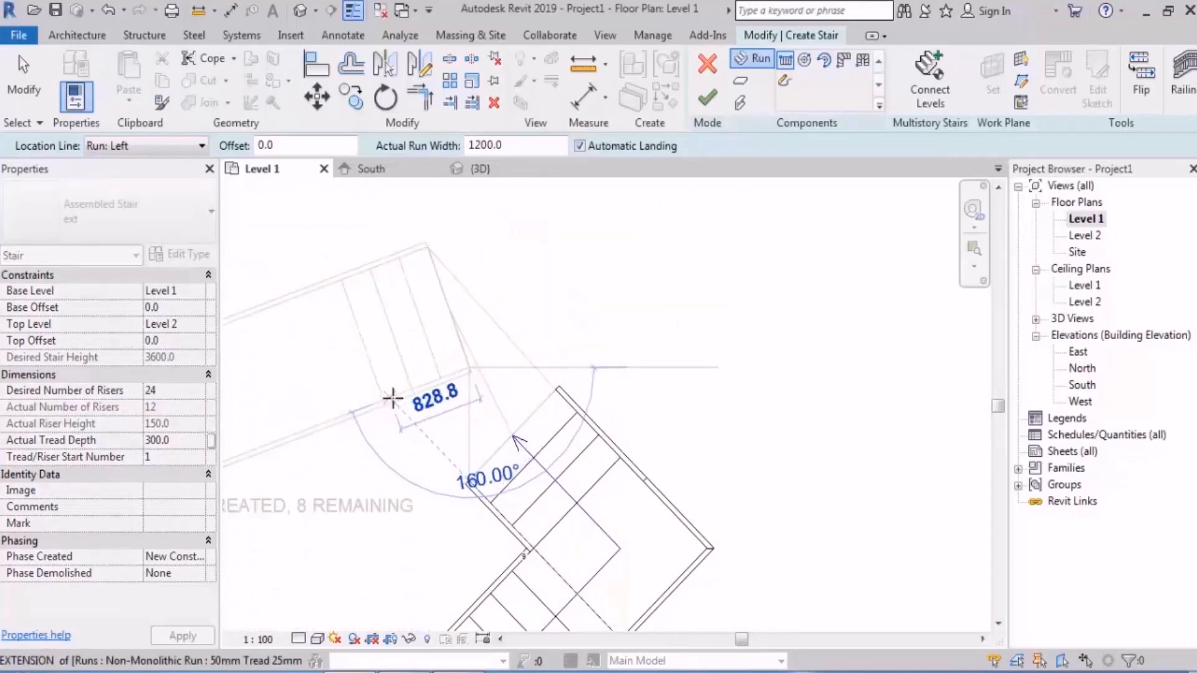
pyautogui.click(400, 413)
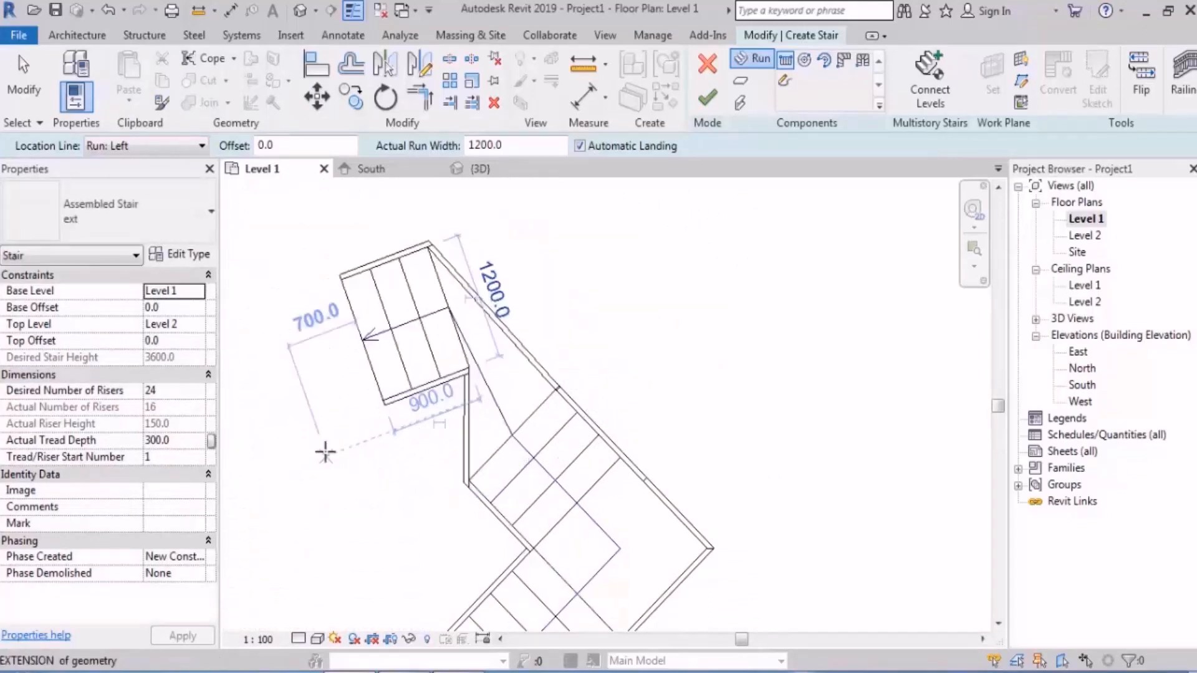
pyautogui.press('Escape')
pyautogui.press('Escape')
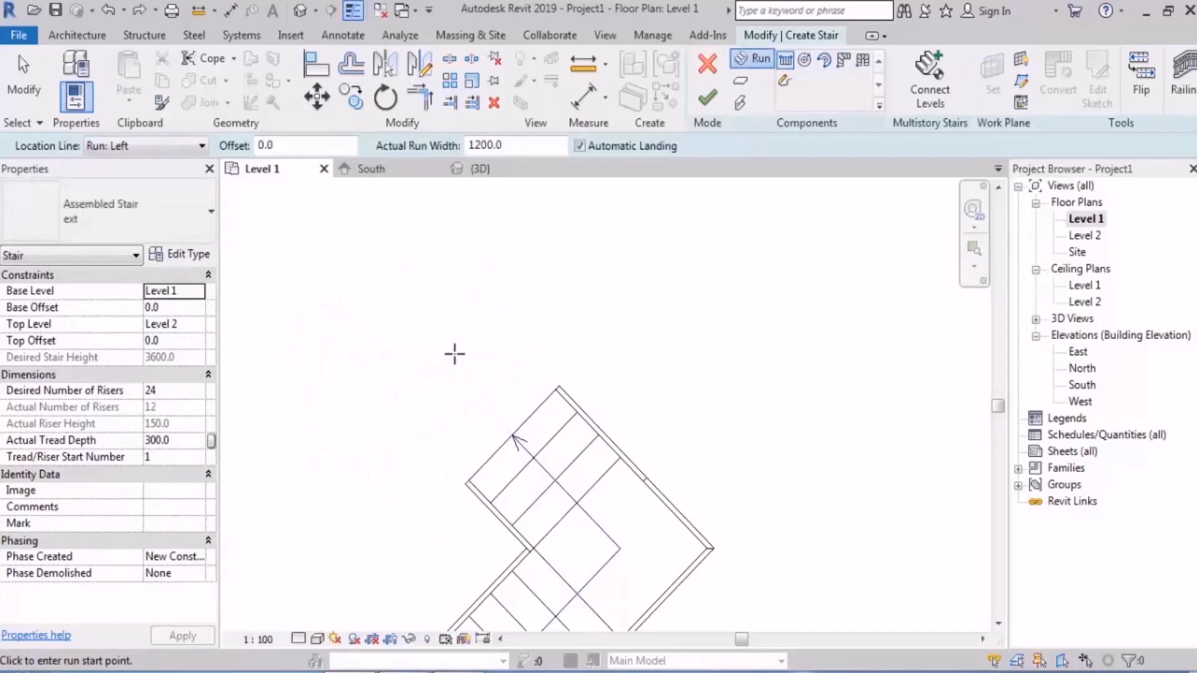
pyautogui.moveTo(455, 354); pyautogui.dragTo(604, 339, button='middle')
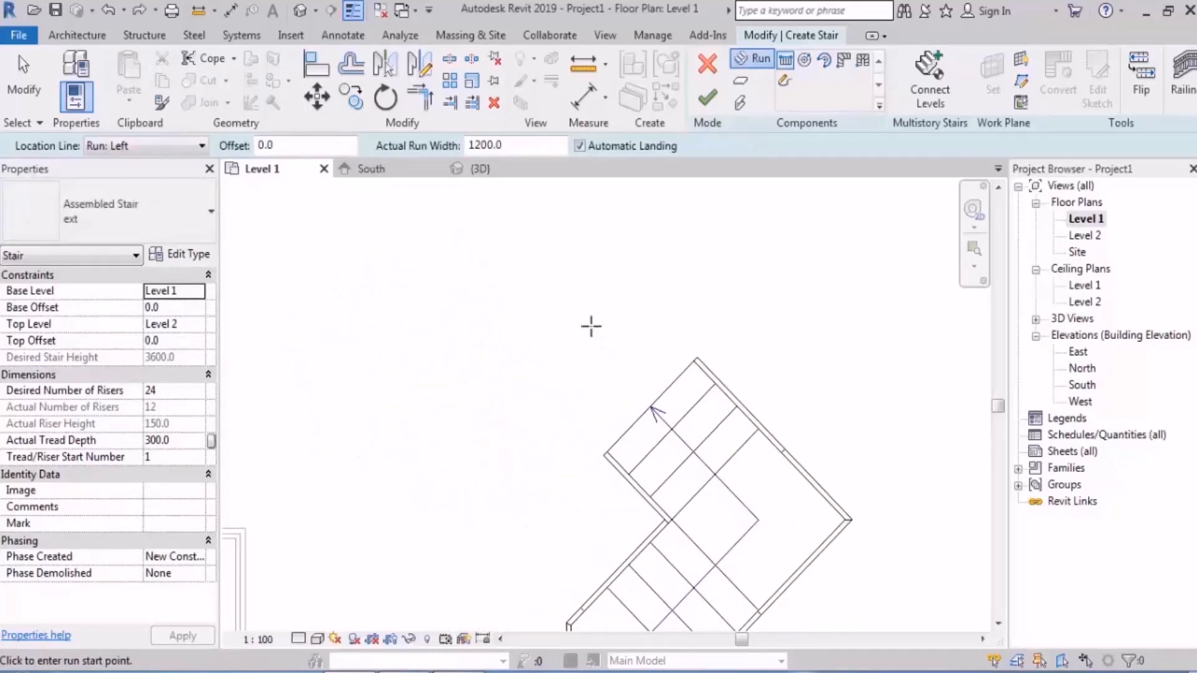
pyautogui.click(548, 391)
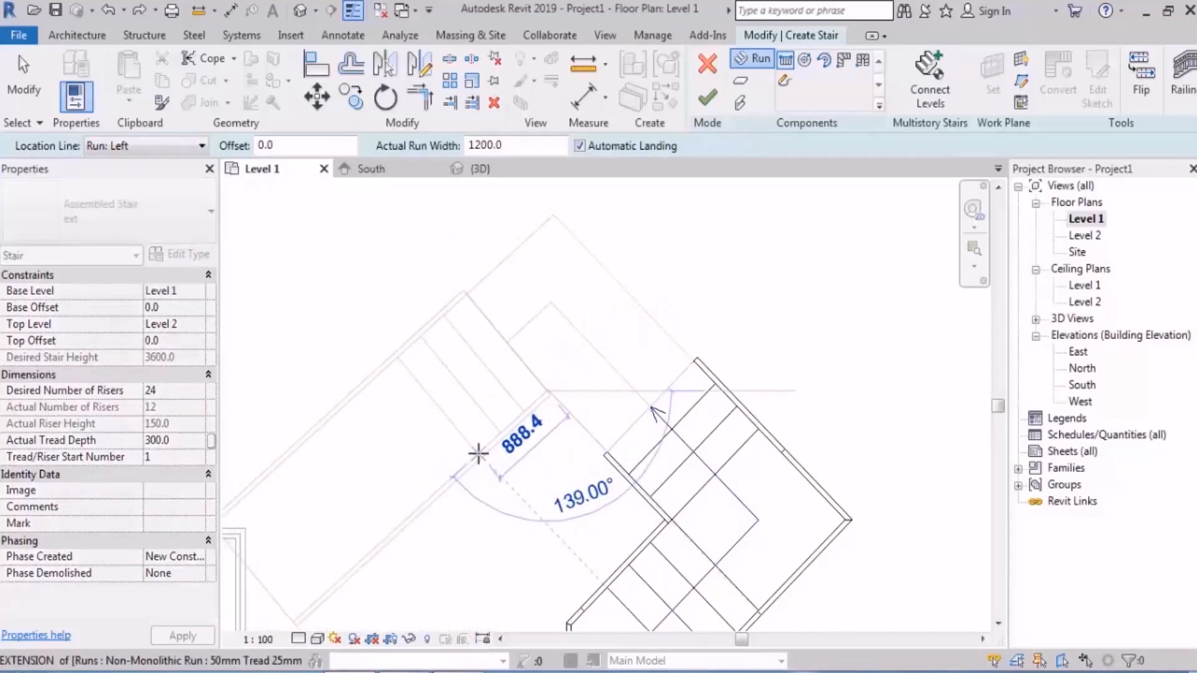
pyautogui.click(486, 443)
# Draw a fourth 4-riser run at 45° beyond the third run's end, with the location line set to Run: Right.
pyautogui.click(635, 307)
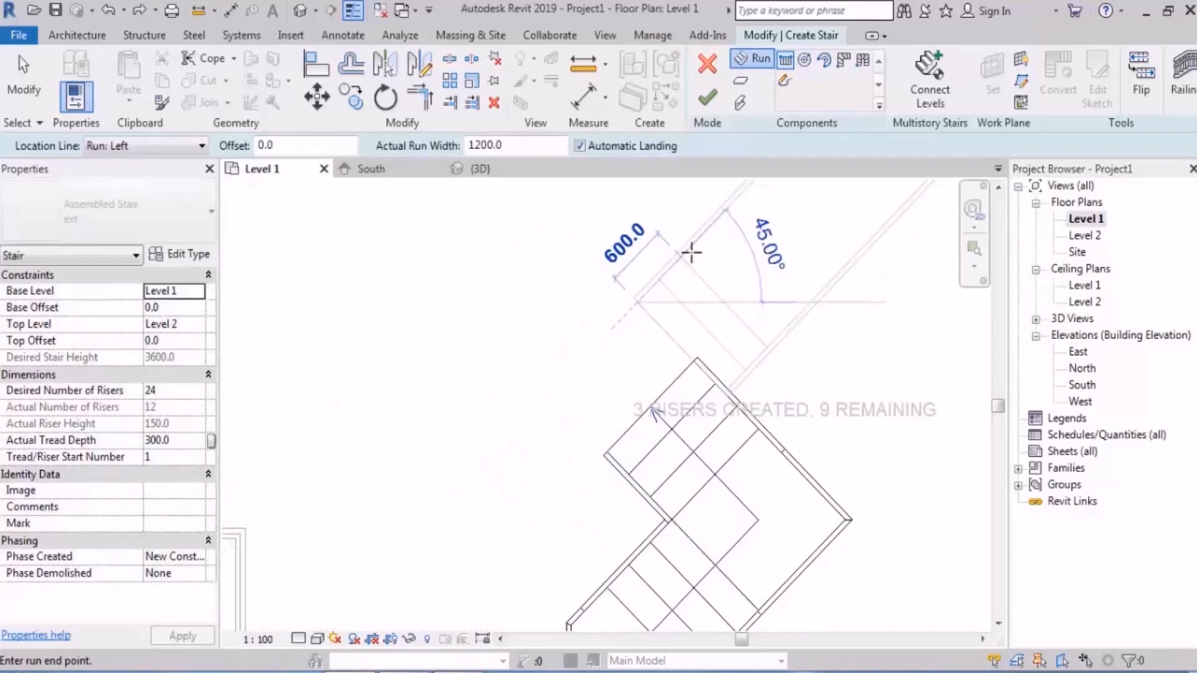
pyautogui.click(139, 154)
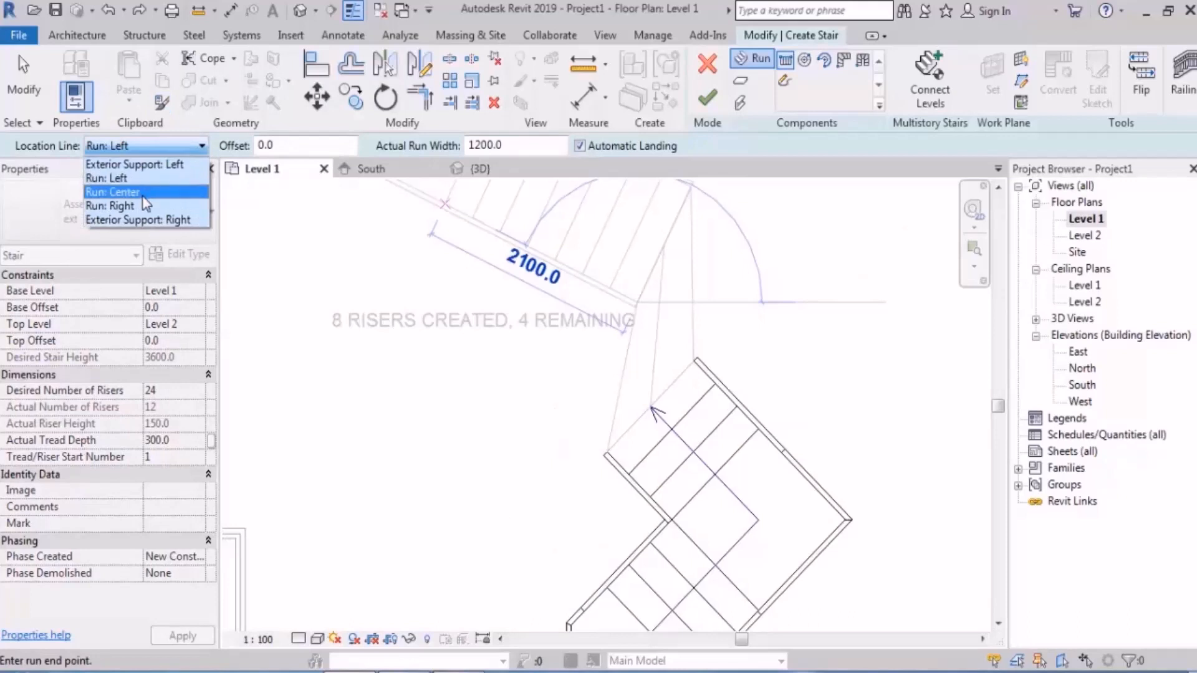
pyautogui.click(143, 203)
pyautogui.scroll(-2, 554, 322)
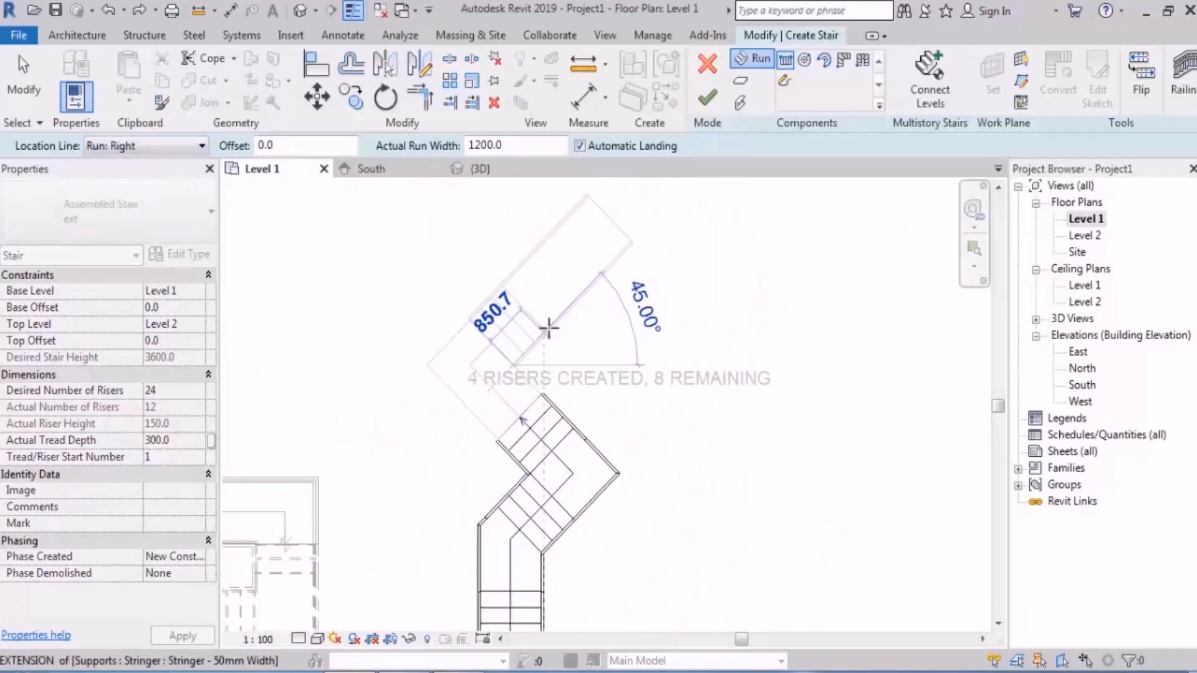
pyautogui.click(550, 317)
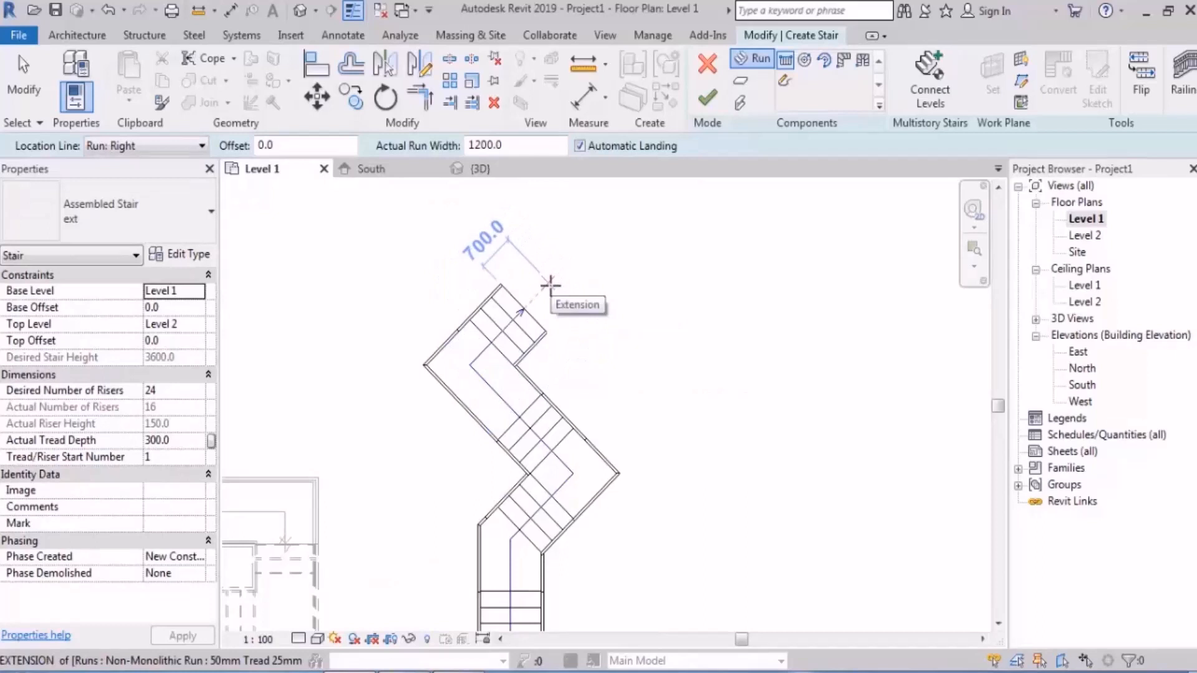
pyautogui.click(550, 285)
pyautogui.press('Escape')
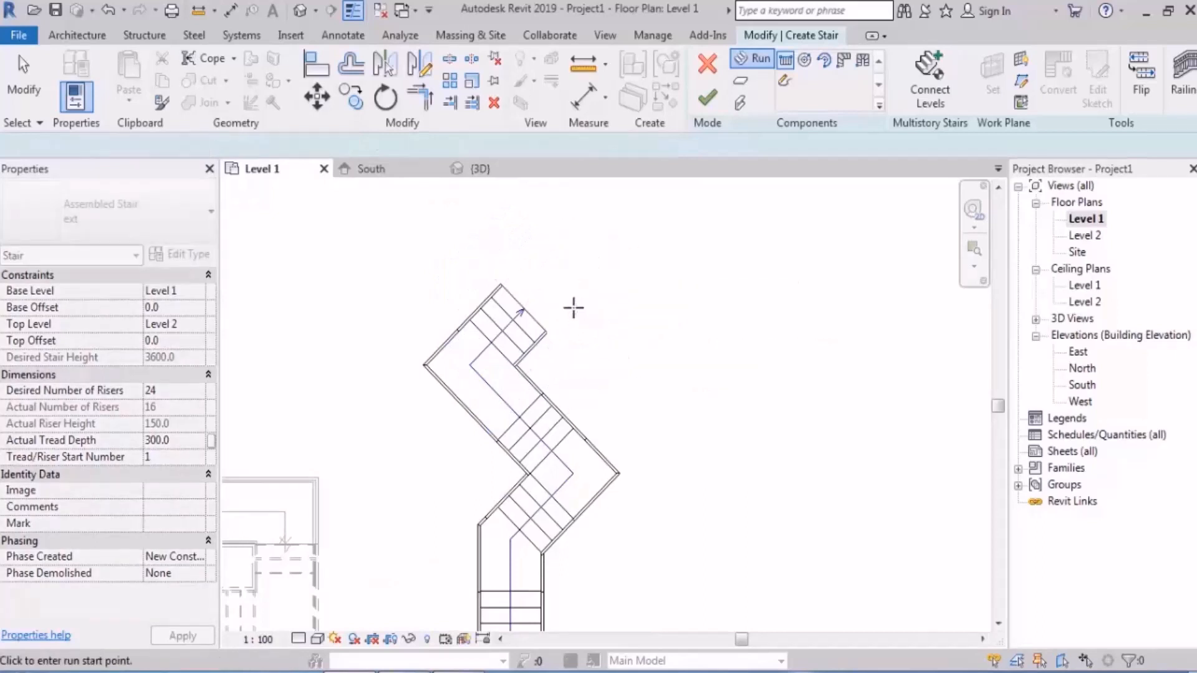
pyautogui.click(573, 305)
pyautogui.press('Escape')
pyautogui.moveTo(583, 324); pyautogui.dragTo(624, 413, button='middle')
pyautogui.click(573, 344)
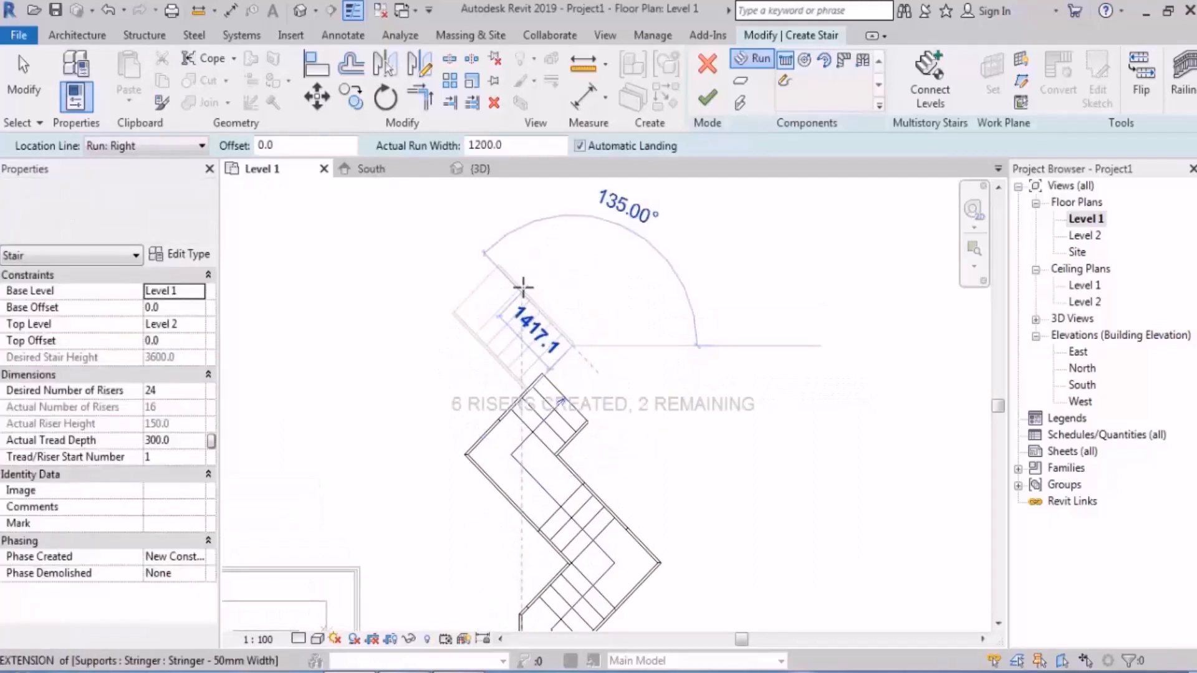
pyautogui.click(171, 150)
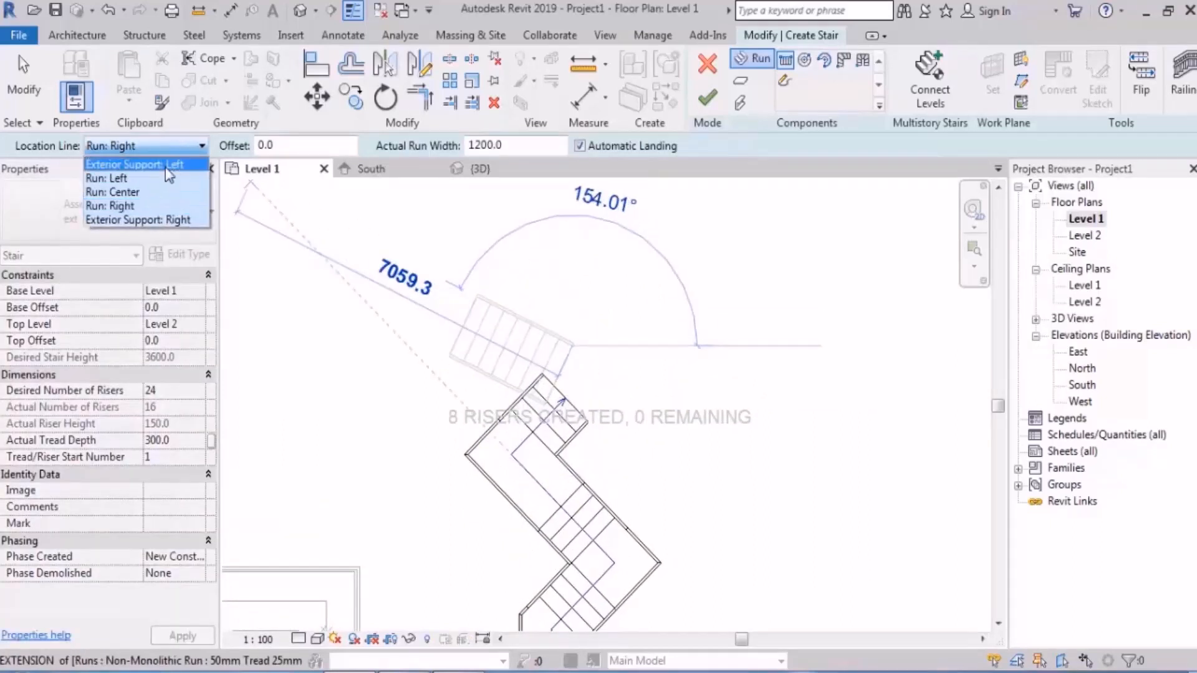
pyautogui.click(112, 176)
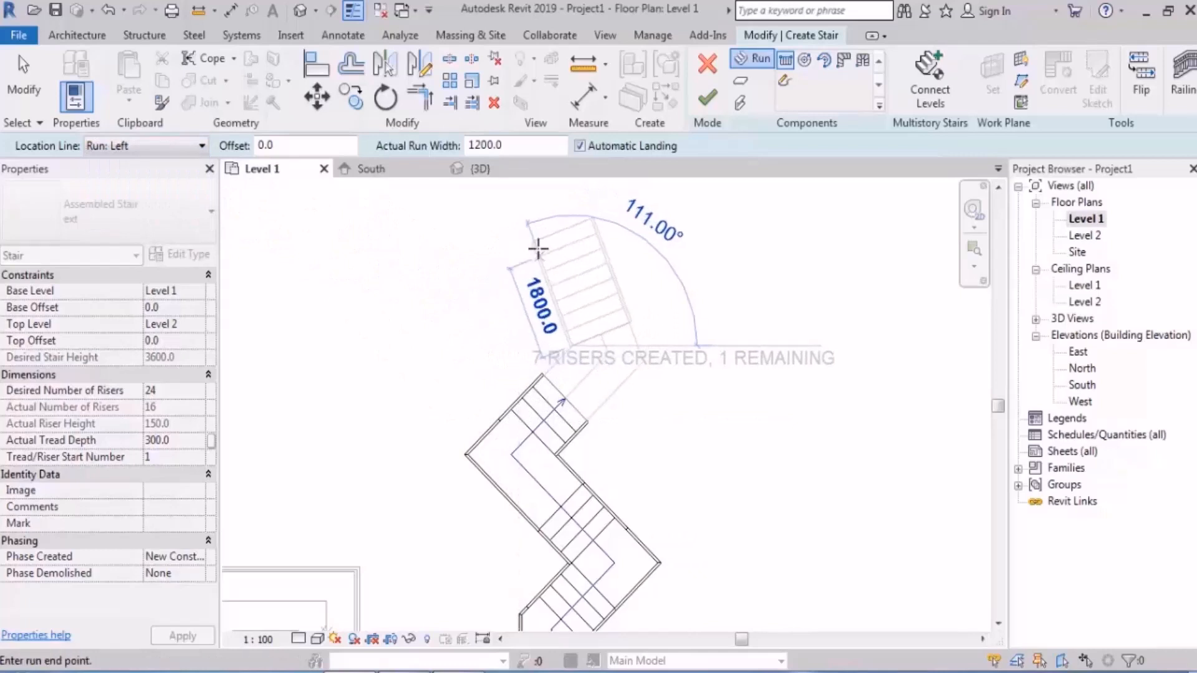
pyautogui.press('Escape')
pyautogui.click(576, 328)
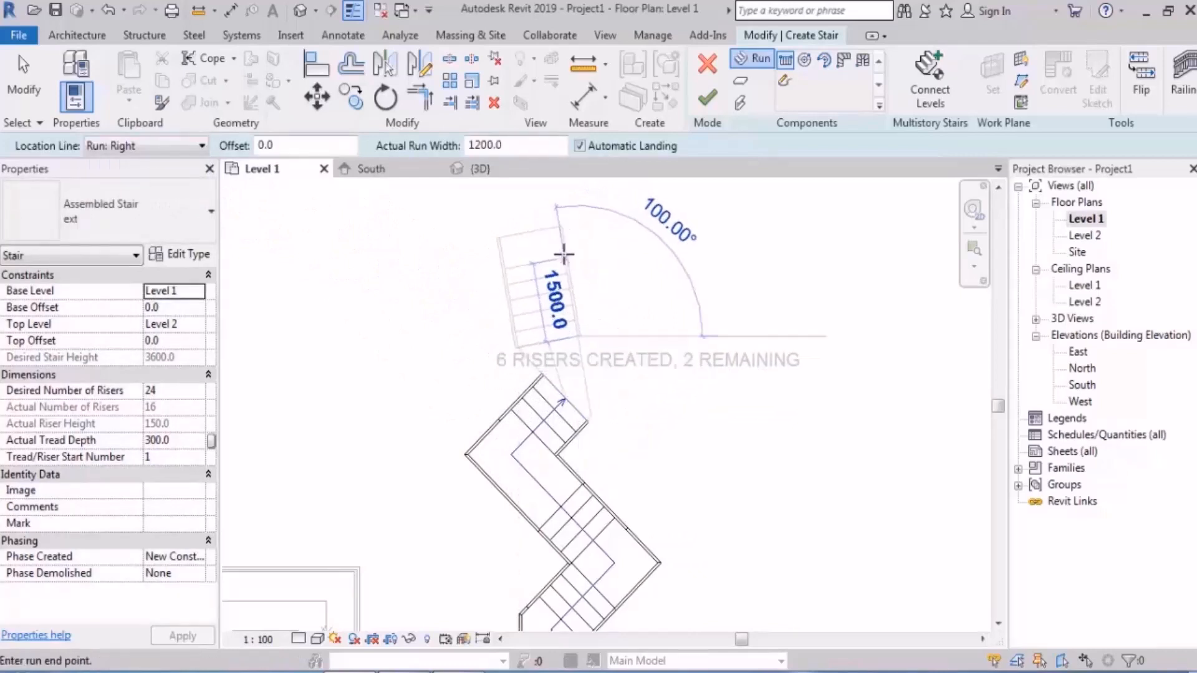
pyautogui.click(163, 150)
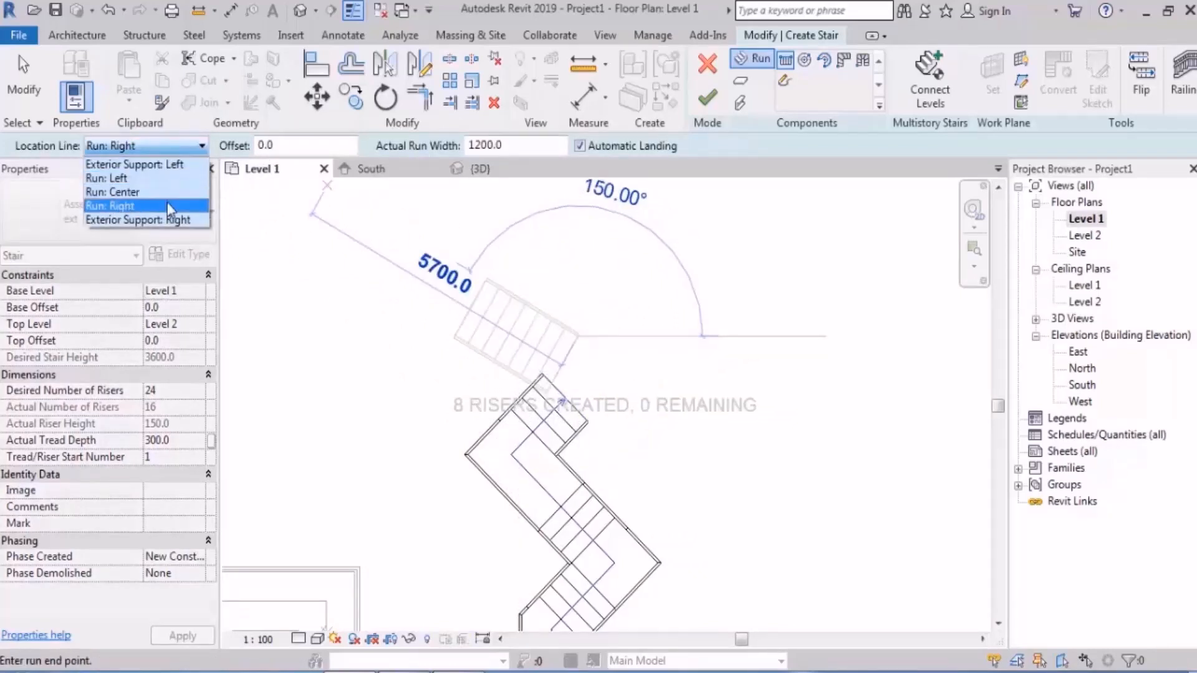
pyautogui.click(168, 204)
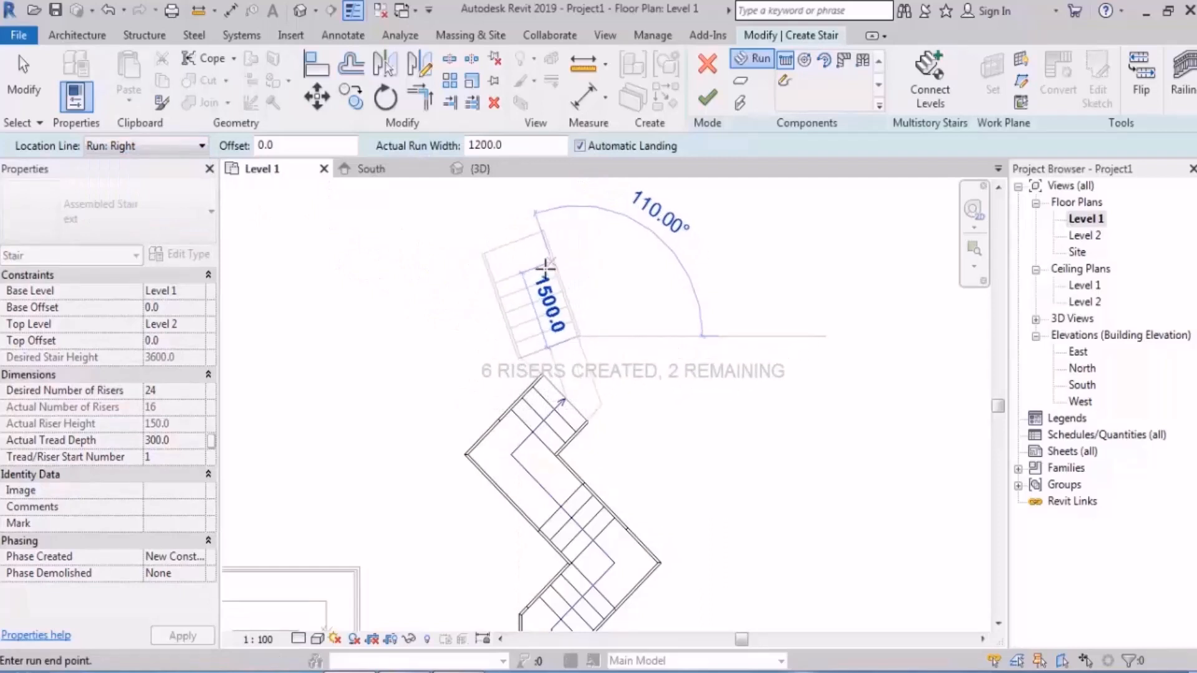
pyautogui.press('Escape')
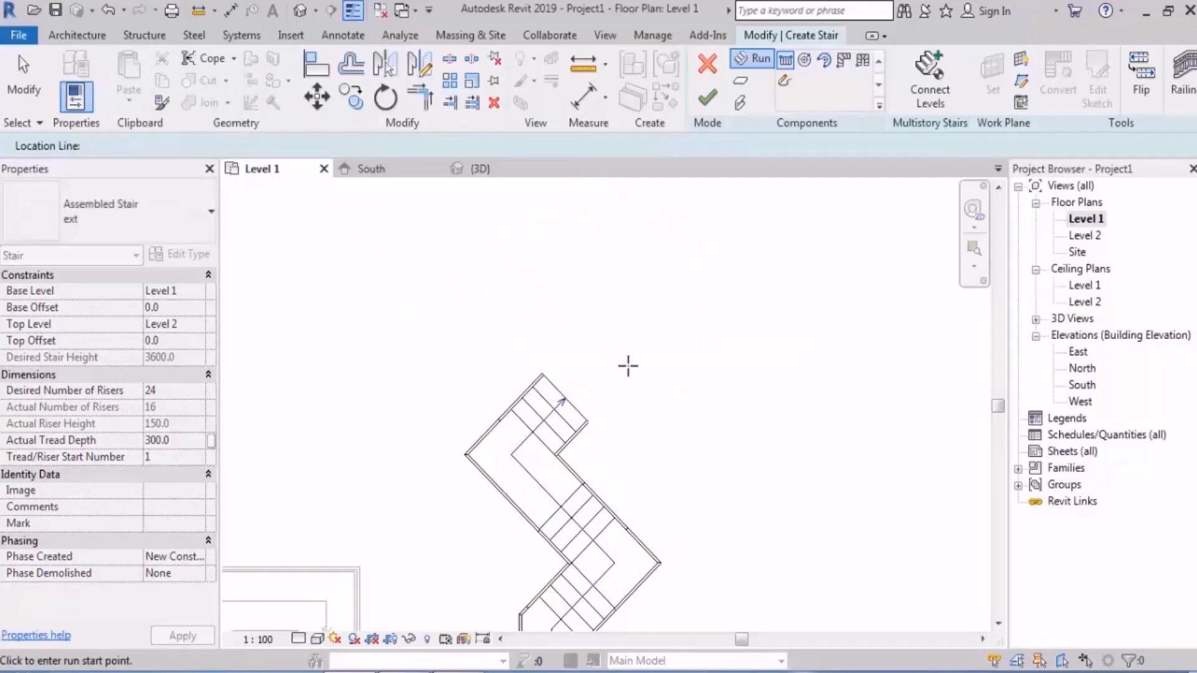
# Draw a horizontal 8-riser final run beyond the fourth run's upper end, with the location line at Run: Right and an automatic landing.
pyautogui.click(635, 366)
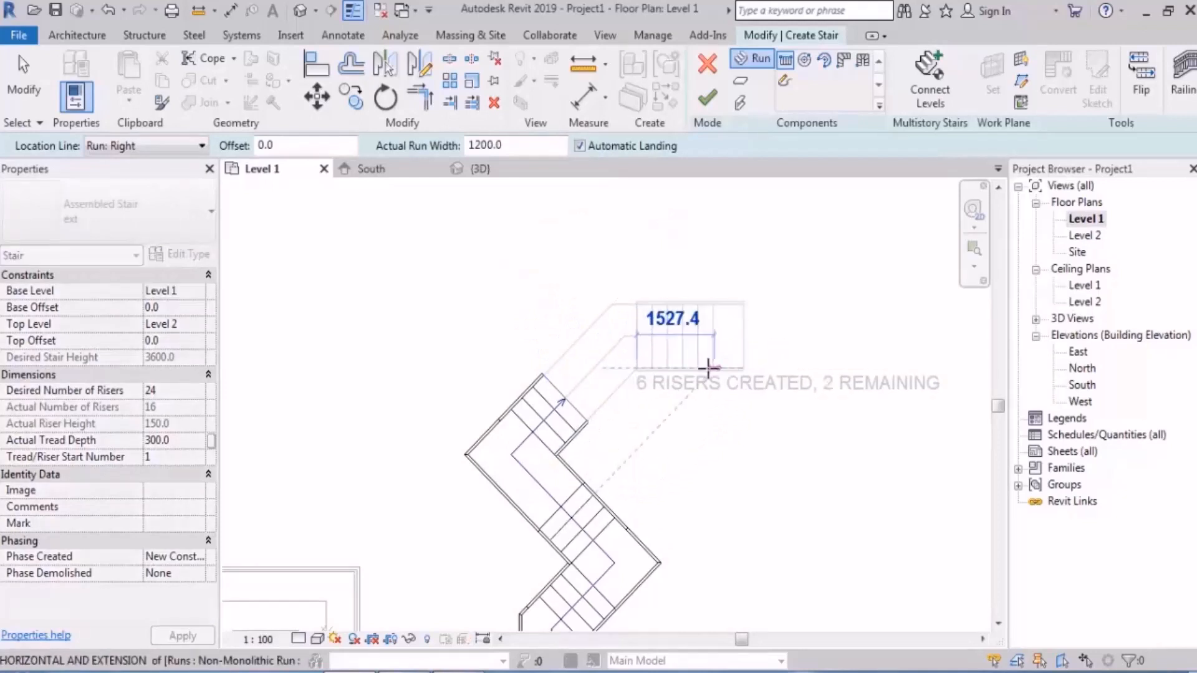
pyautogui.click(757, 371)
pyautogui.press('Escape')
# Examine the new zigzag stair and the U-shaped, angled and stacked stairs across the Level 1 plan.
pyautogui.scroll(-4, 633, 275)
pyautogui.moveTo(688, 296); pyautogui.dragTo(735, 320, button='middle')
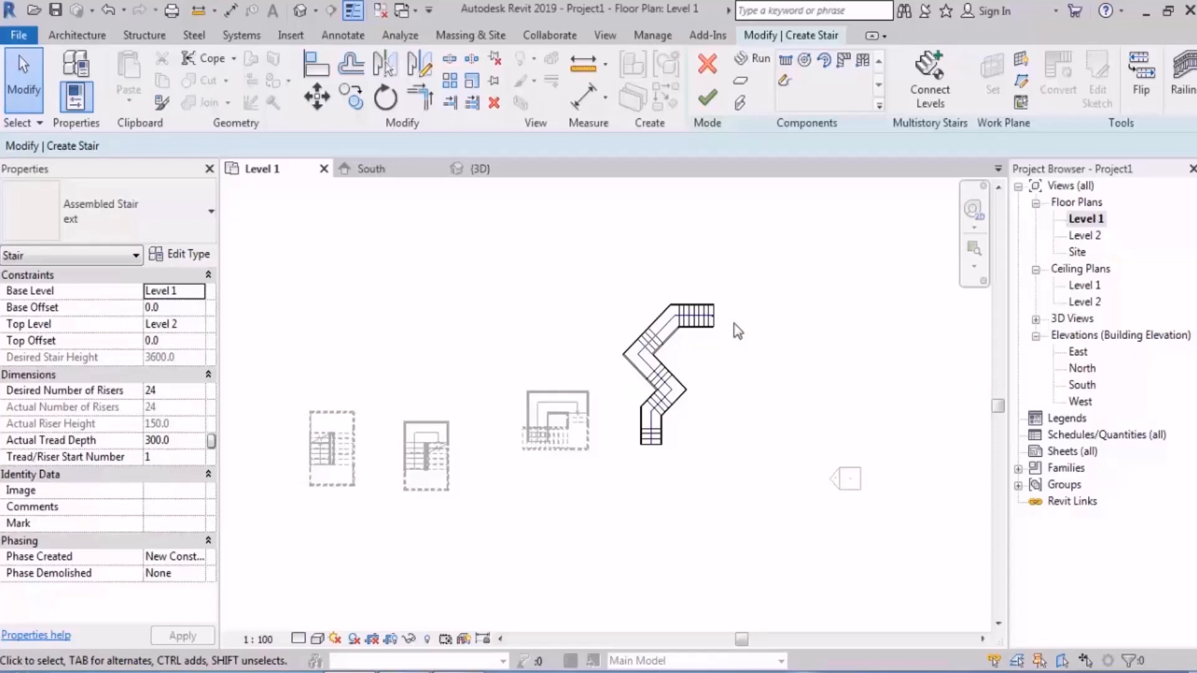
pyautogui.scroll(-2, 663, 337)
pyautogui.moveTo(589, 403); pyautogui.dragTo(678, 403, button='middle')
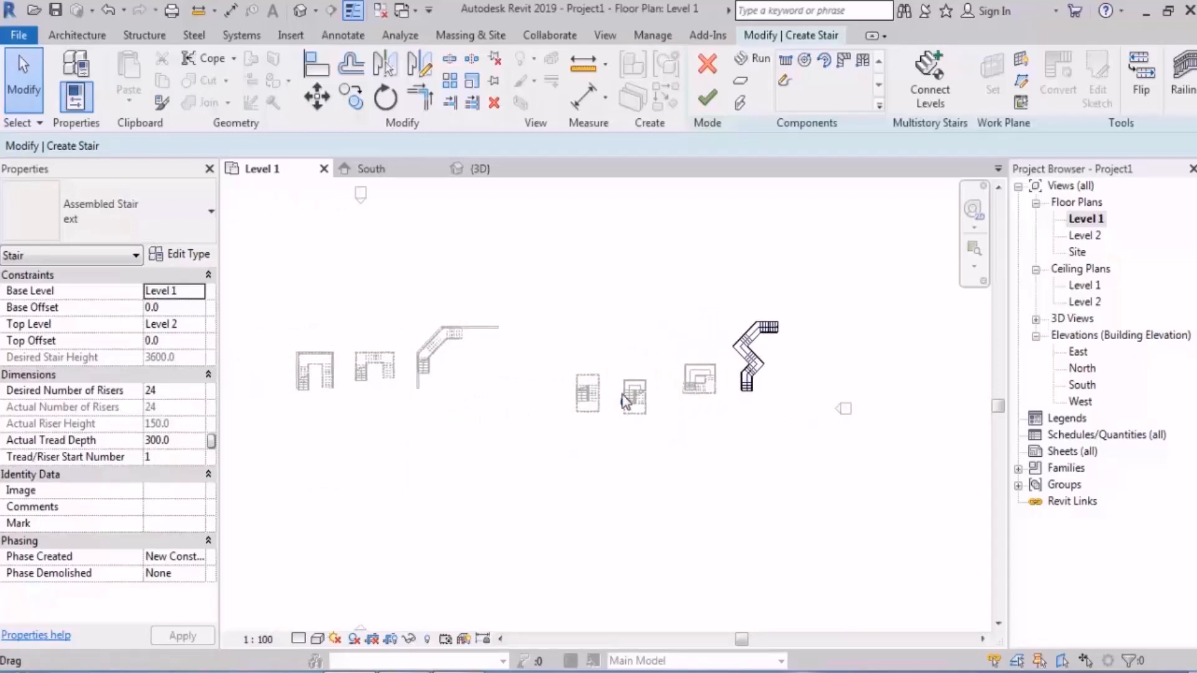
pyautogui.scroll(1, 428, 329)
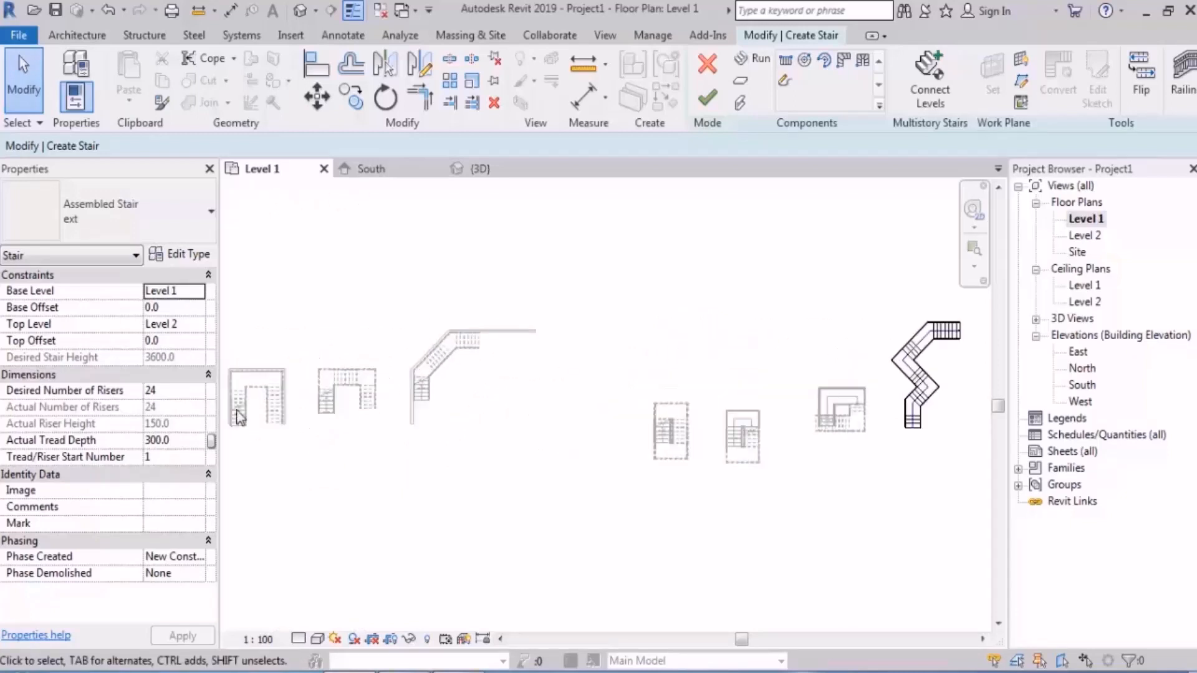
pyautogui.scroll(4, 329, 396)
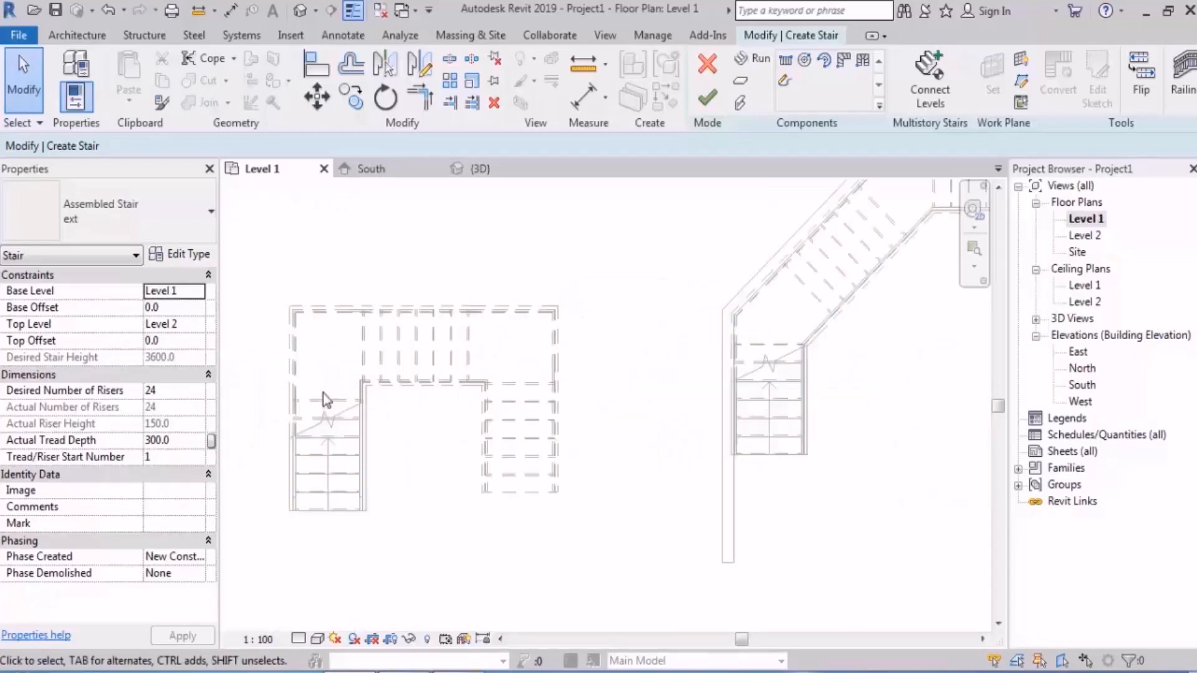
pyautogui.scroll(-2, 399, 380)
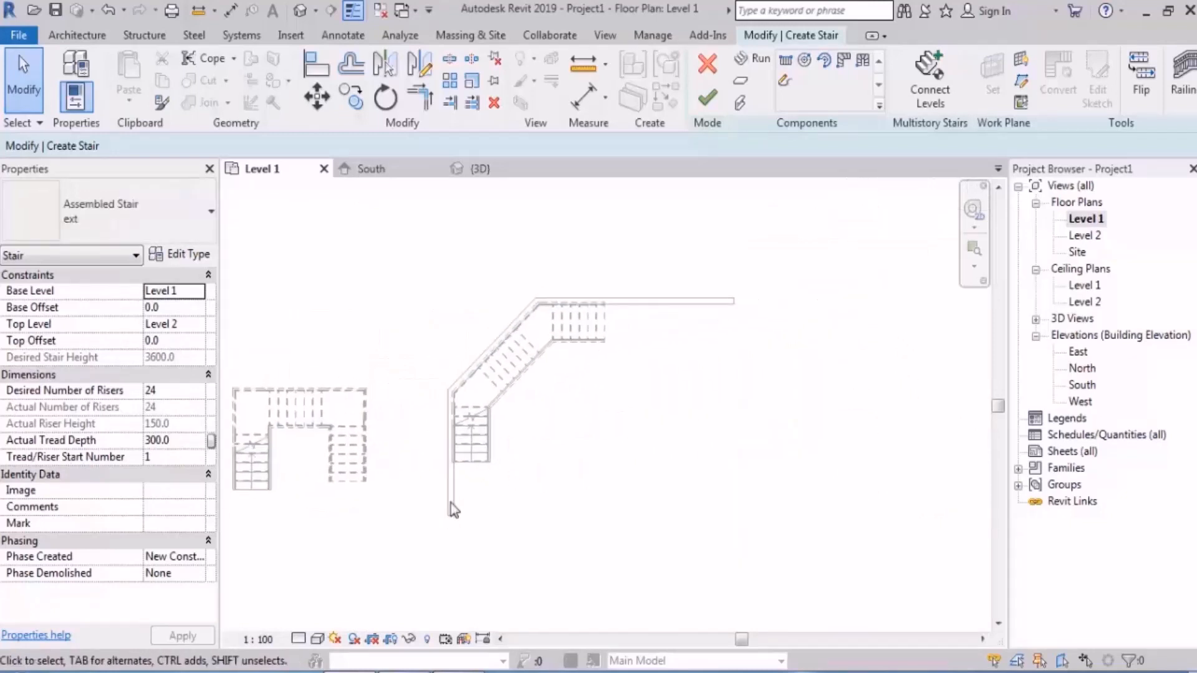
pyautogui.scroll(-3, 568, 311)
pyautogui.moveTo(725, 399); pyautogui.dragTo(533, 413, button='middle')
pyautogui.scroll(2, 830, 495)
pyautogui.moveTo(830, 496); pyautogui.dragTo(645, 463, button='middle')
pyautogui.moveTo(532, 465); pyautogui.dragTo(310, 530, button='middle')
pyautogui.scroll(-2, 760, 383)
pyautogui.moveTo(707, 394); pyautogui.dragTo(769, 411, button='middle')
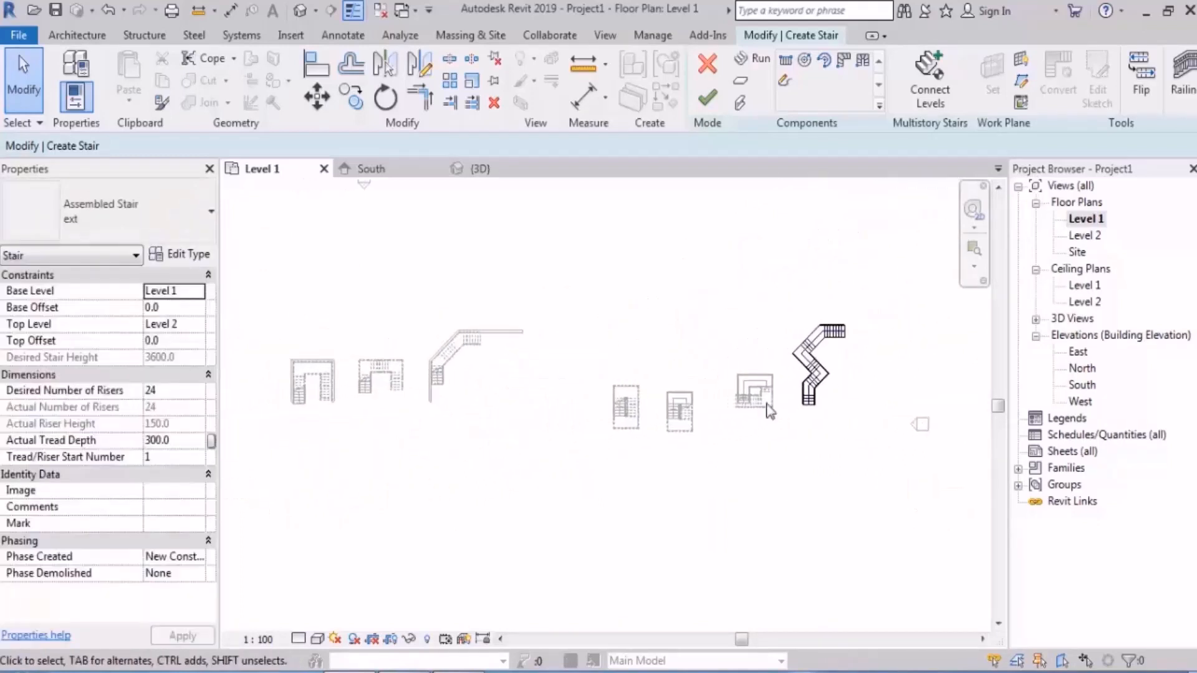